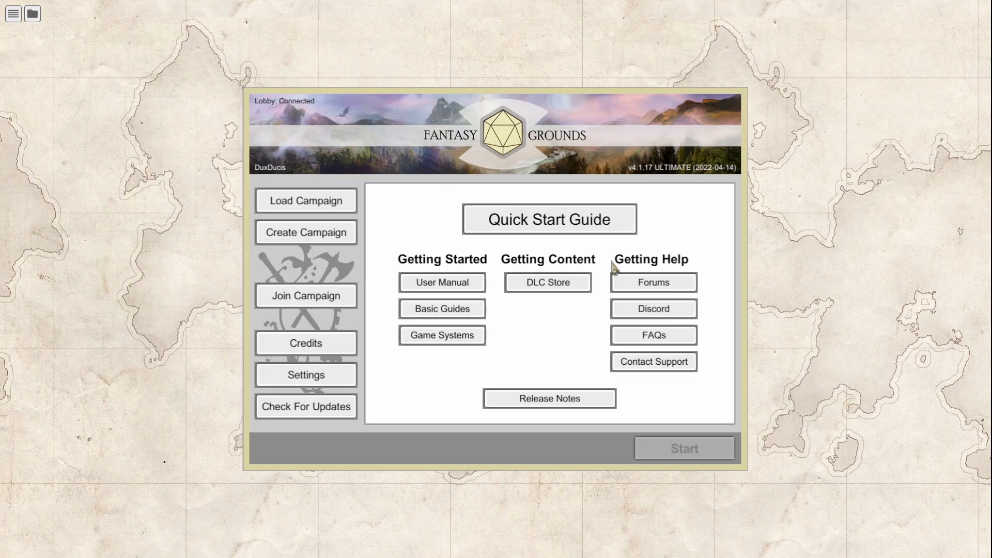
Join the localhost Exhibition Game campaign from the connection history
{"action": "left_click", "coordinate": [299, 305]}
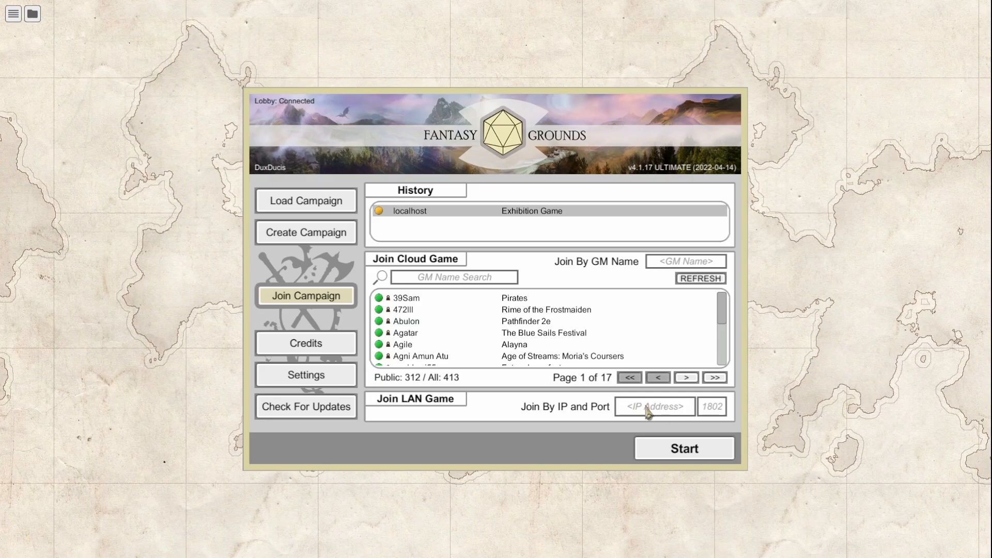
{"action": "double_click", "coordinate": [435, 212]}
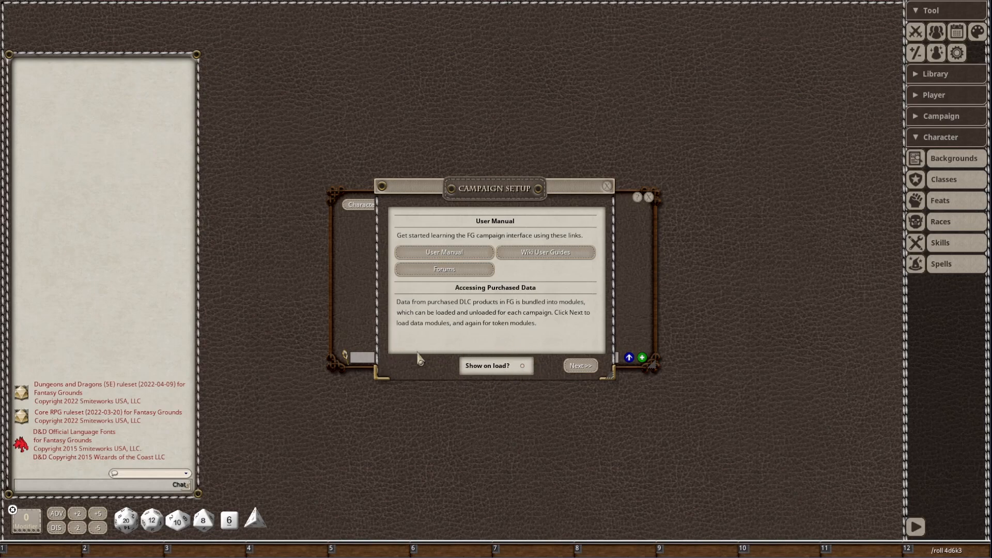
Load the 5E SRD Data, D&D Basic Rules - Players and 5E Character Options data modules for the campaign
{"action": "left_click", "coordinate": [583, 366]}
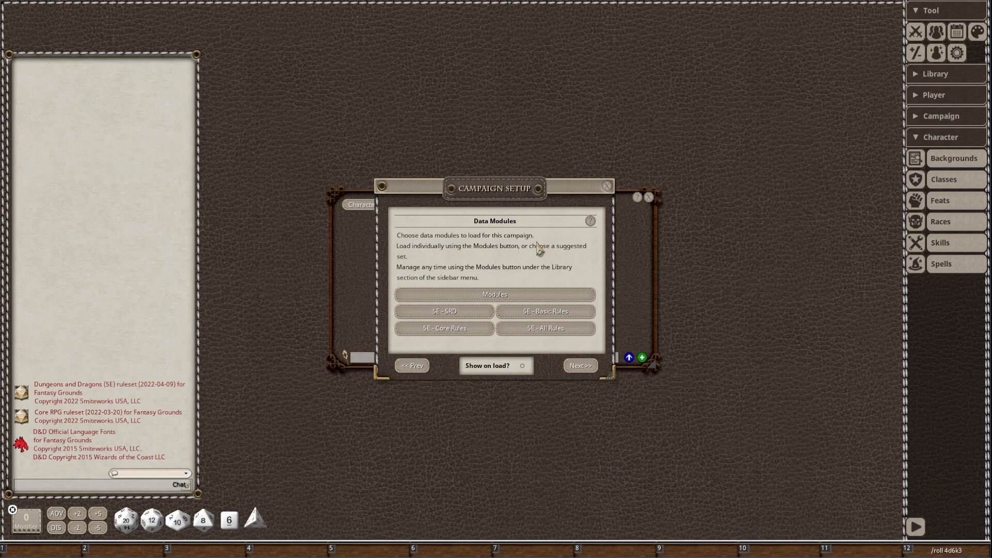
{"action": "left_click", "coordinate": [493, 298]}
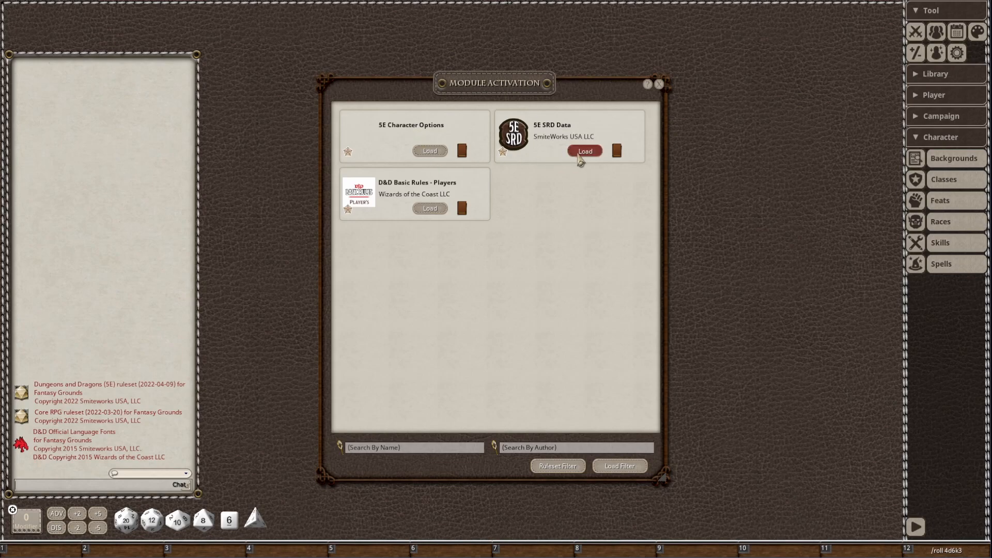
{"action": "left_click", "coordinate": [579, 157]}
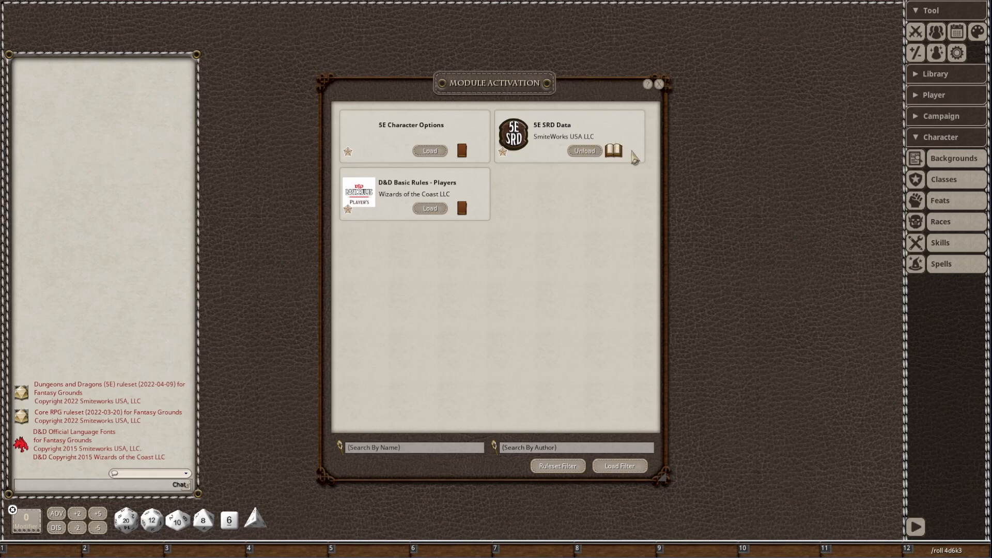
{"action": "left_click", "coordinate": [431, 208]}
{"action": "left_click", "coordinate": [438, 151]}
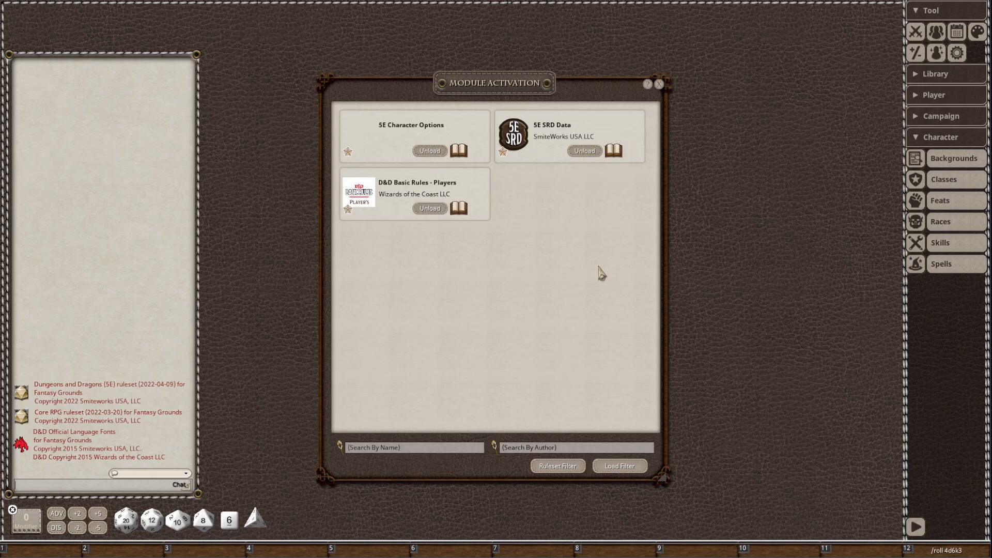
{"action": "left_click", "coordinate": [659, 85]}
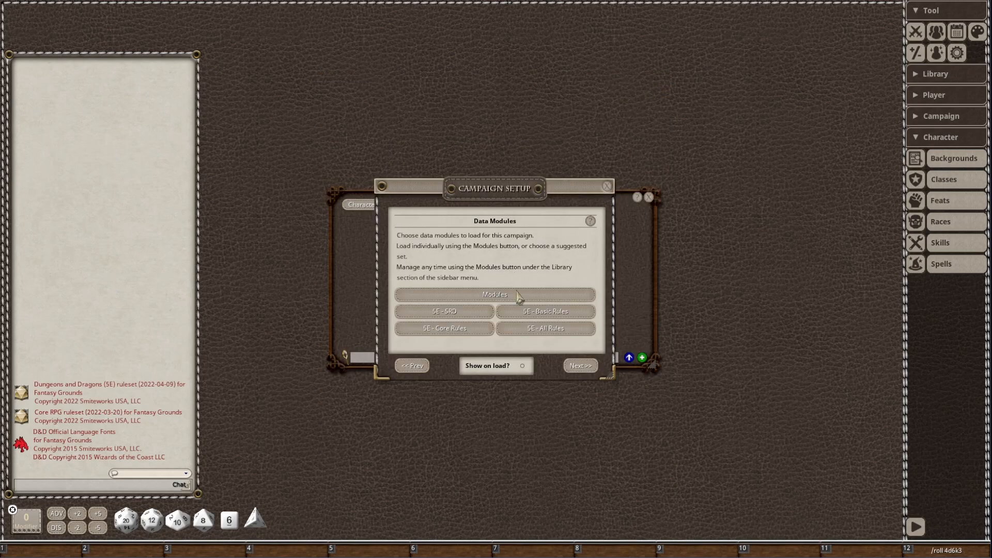
Review the campaign options, leaving Turn: Auto-center map set to Off, and finish the campaign setup
{"action": "left_click", "coordinate": [580, 365]}
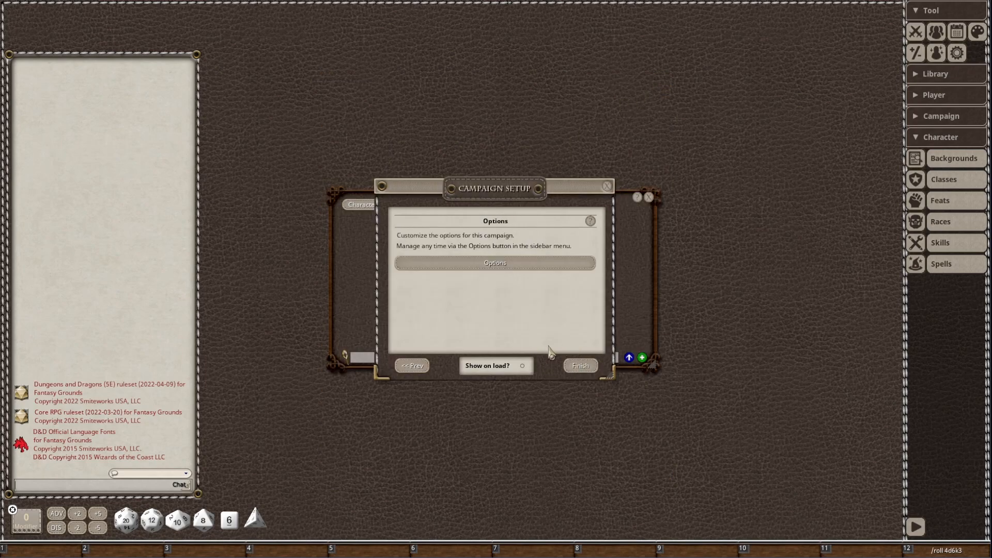
{"action": "left_click", "coordinate": [501, 264]}
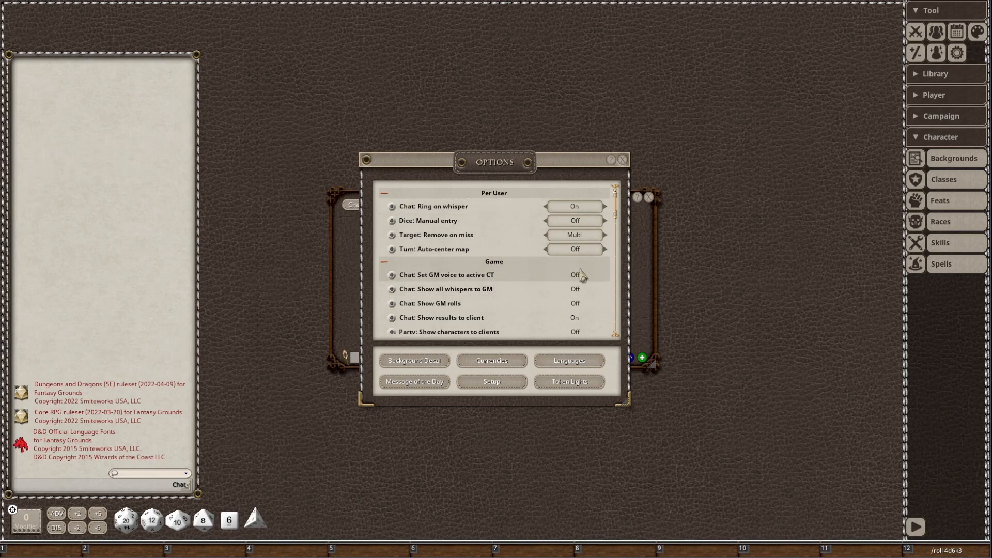
{"action": "left_click", "coordinate": [605, 250]}
{"action": "left_click", "coordinate": [603, 249]}
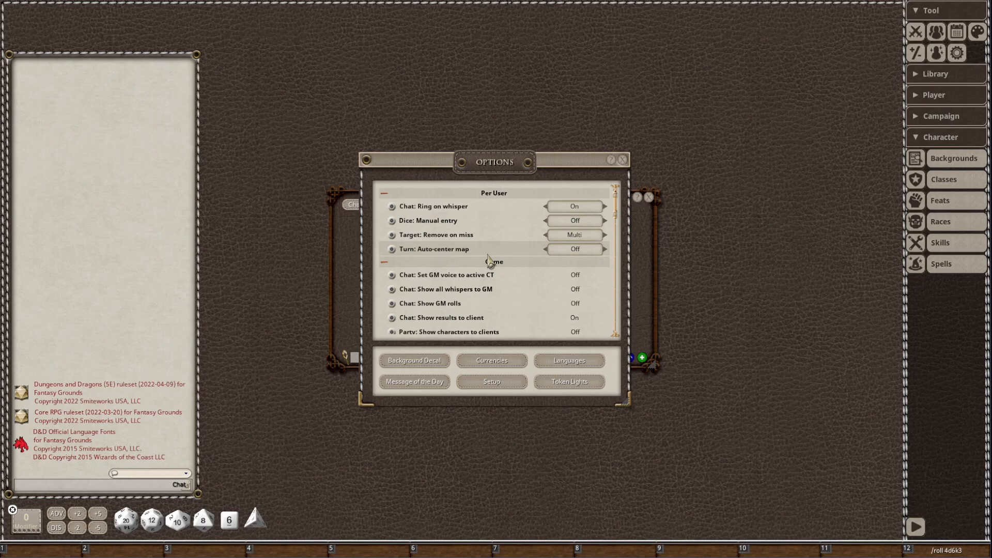
{"action": "left_click", "coordinate": [623, 160]}
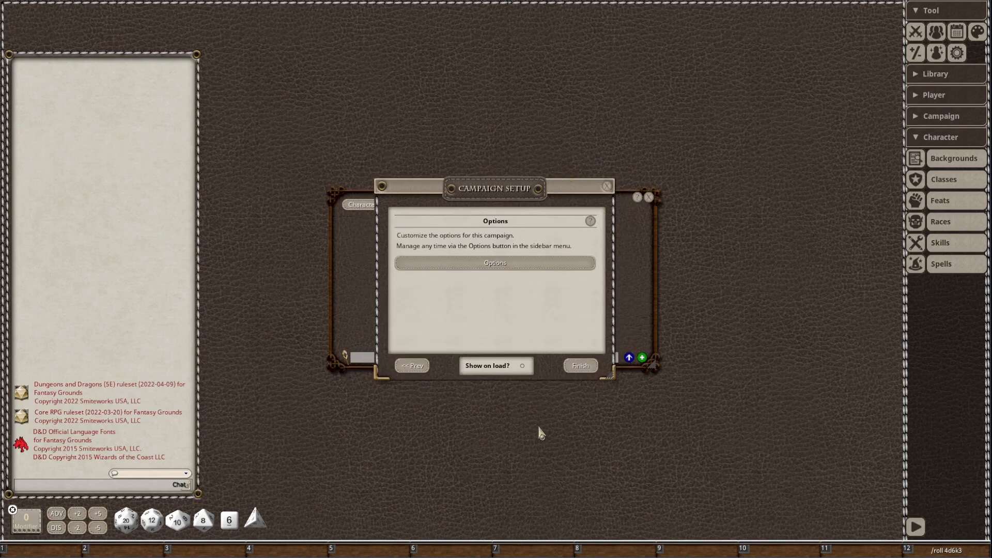
{"action": "left_click", "coordinate": [579, 367]}
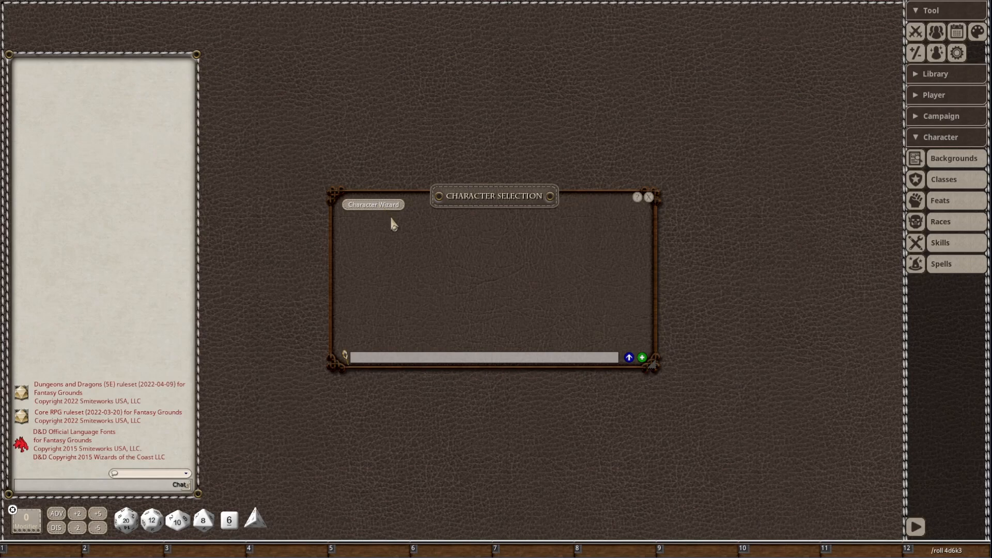
Create a new blank character and expand the list of character record types
{"action": "left_click", "coordinate": [642, 358]}
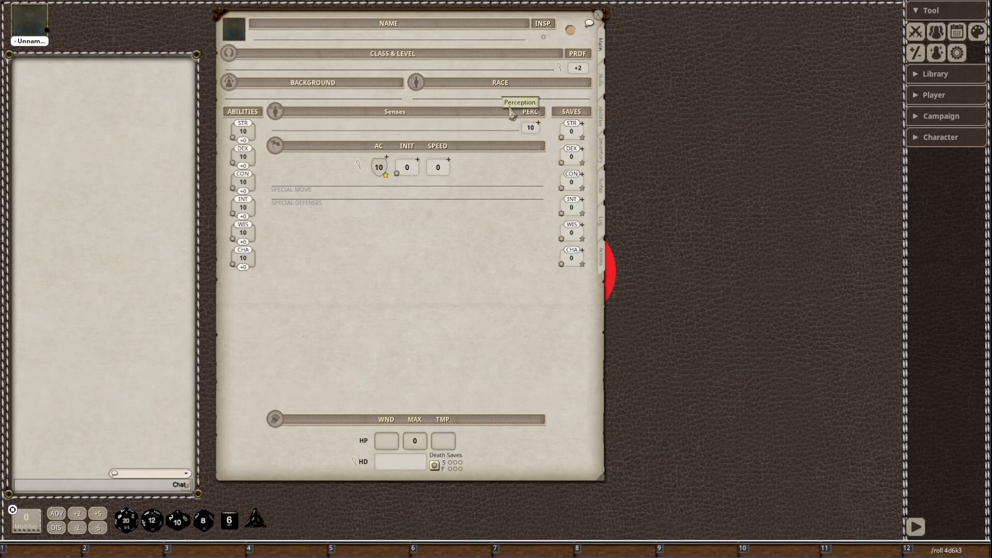
{"action": "left_click", "coordinate": [924, 143]}
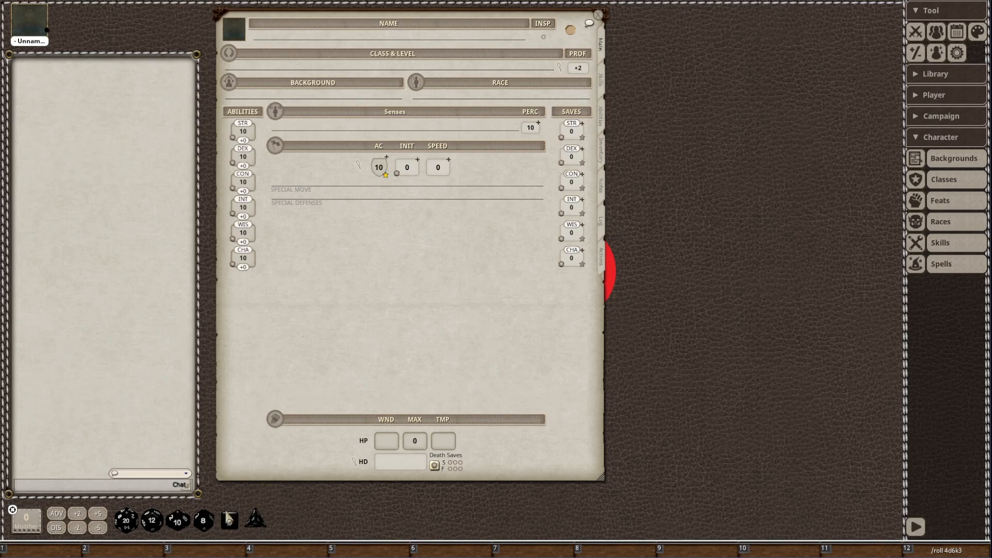
Roll four six-sided dice together in the chat for the first ability score
{"action": "left_click_drag", "start_coordinate": [230, 522], "coordinate": [98, 332]}
{"action": "right_click", "coordinate": [102, 263]}
{"action": "right_click", "coordinate": [101, 262]}
{"action": "right_click", "coordinate": [101, 263]}
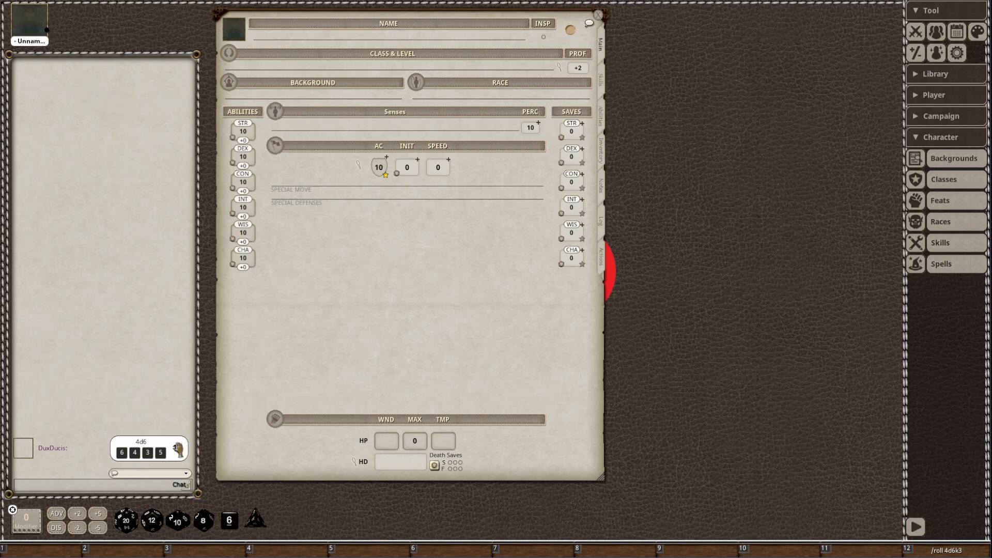
Store the chat command /roll 4d6k3 in the first hotkey slot and roll it five times
{"action": "left_click", "coordinate": [57, 481]}
{"action": "type", "text": "/roll 4d6k3"}
{"action": "left_click_drag", "start_coordinate": [36, 485], "coordinate": [50, 552]}
{"action": "key", "text": "F1"}
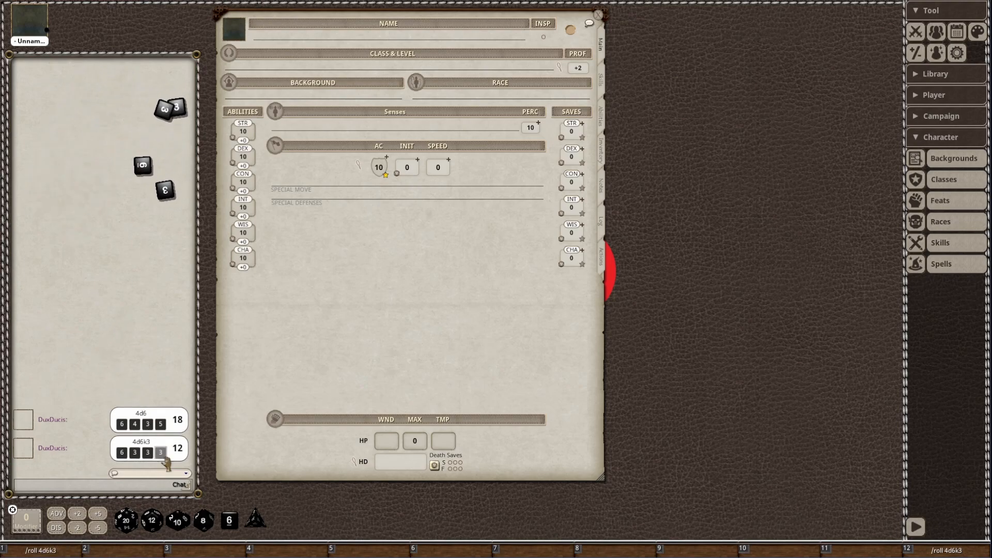
{"action": "key", "text": "F1"}
{"action": "key", "text": "F1"}
{"action": "key", "text": "F1"}
{"action": "key", "text": "F1"}
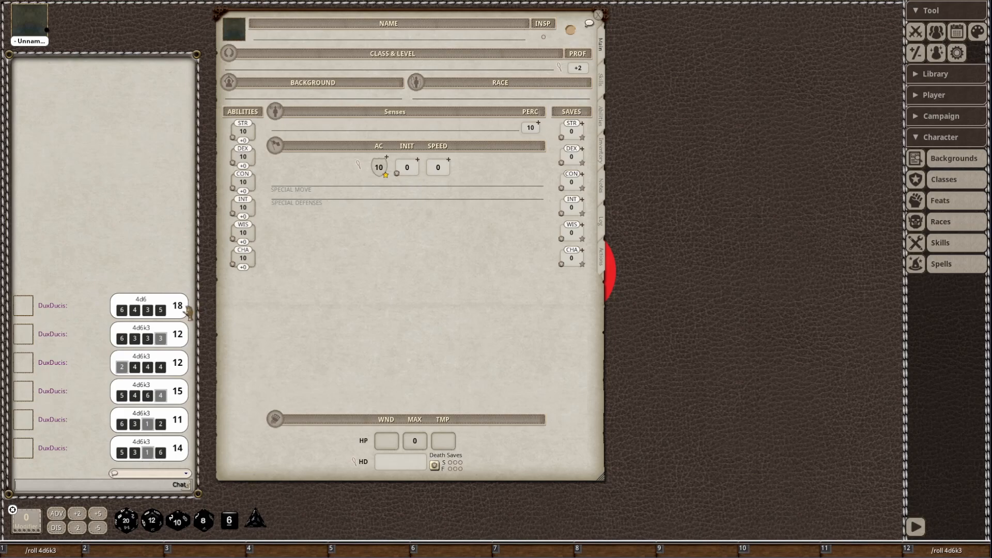
Assign the rolled scores: Strength 11, Dexterity 15, Constitution 12, Intelligence 14, Wisdom 12 and Charisma 15
{"action": "left_click_drag", "start_coordinate": [176, 310], "coordinate": [243, 262]}
{"action": "left_click_drag", "start_coordinate": [177, 393], "coordinate": [241, 157]}
{"action": "left_click_drag", "start_coordinate": [176, 452], "coordinate": [245, 210]}
{"action": "left_click_drag", "start_coordinate": [177, 335], "coordinate": [244, 182]}
{"action": "left_click_drag", "start_coordinate": [167, 341], "coordinate": [242, 234]}
{"action": "left_click_drag", "start_coordinate": [177, 420], "coordinate": [248, 132]}
Add the Entertainer background to the character and check the resulting skill proficiencies on the sheet
{"action": "right_click", "coordinate": [950, 167]}
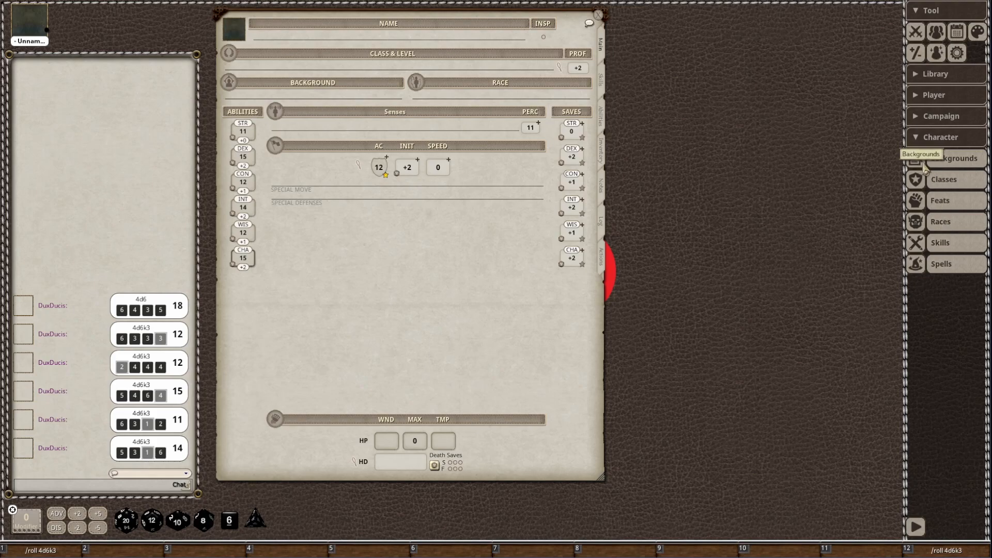
{"action": "left_click", "coordinate": [945, 160]}
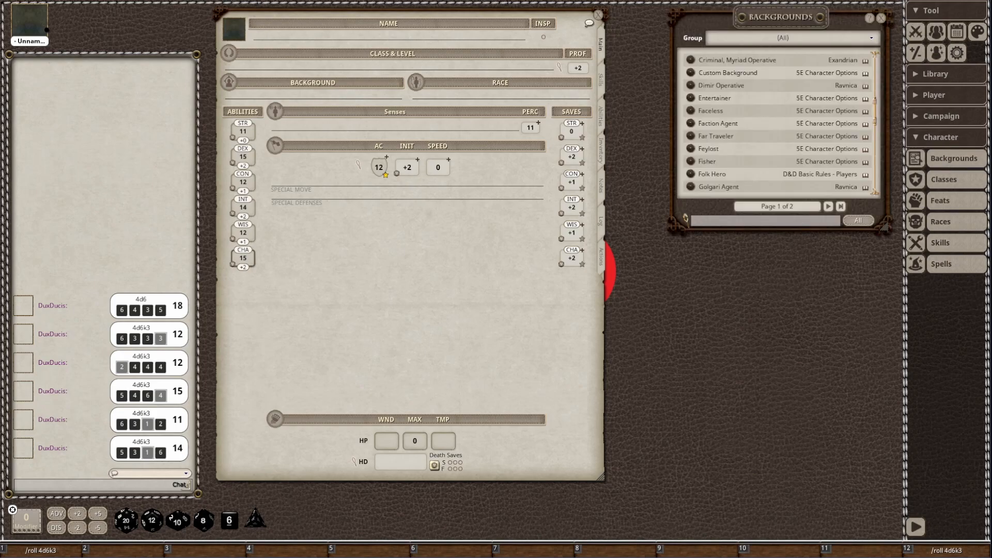
{"action": "scroll", "coordinate": [757, 101], "scroll_direction": "down", "scroll_amount": 3}
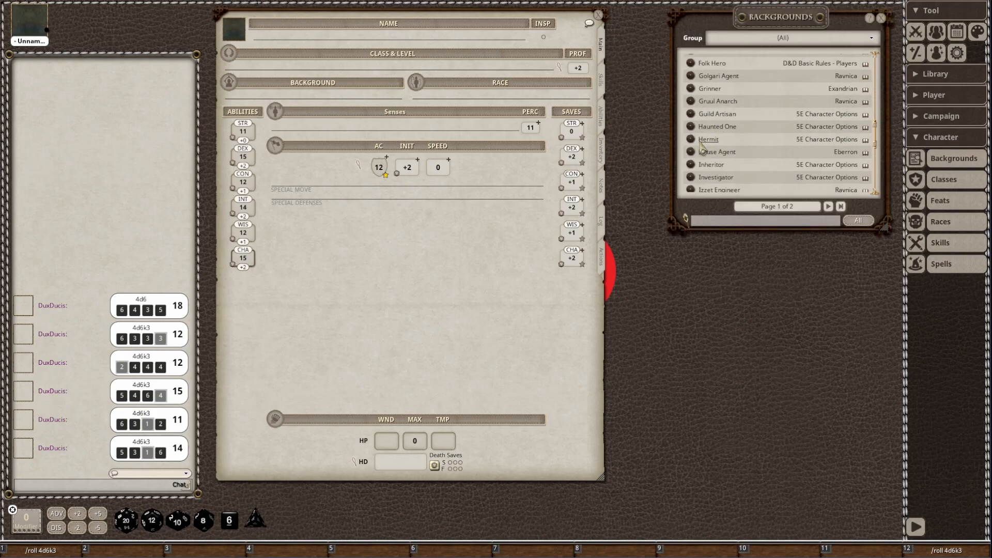
{"action": "scroll", "coordinate": [704, 137], "scroll_direction": "up", "scroll_amount": 1}
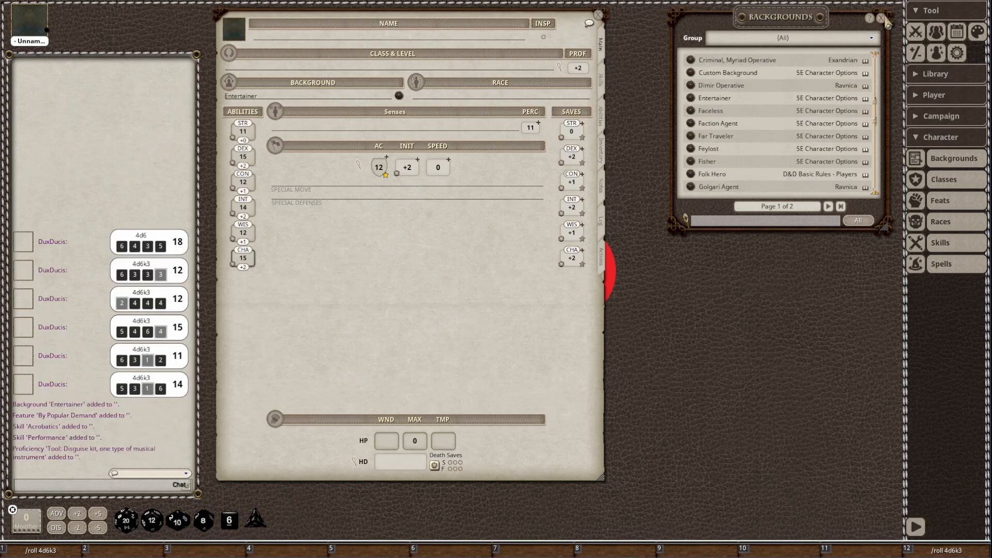
{"action": "left_click", "coordinate": [882, 18]}
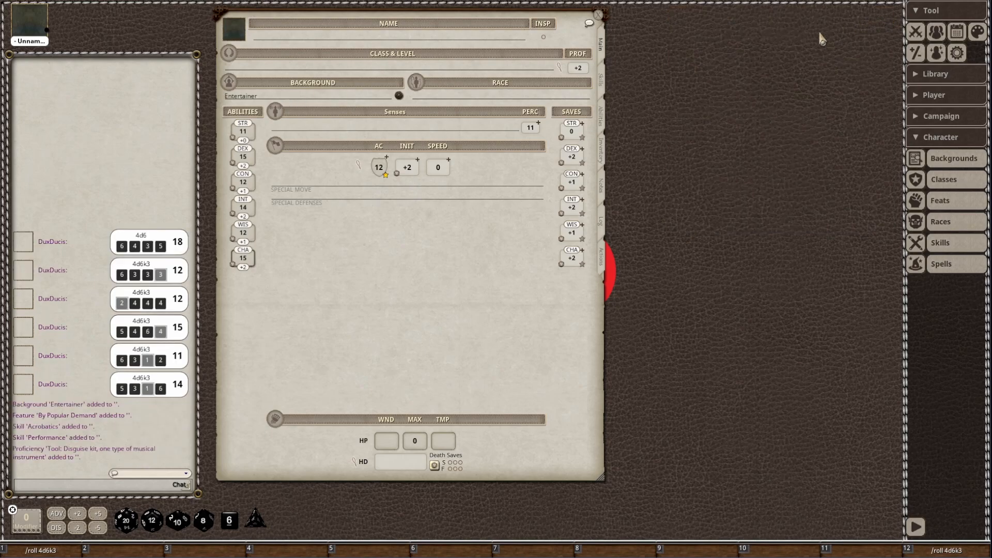
{"action": "left_click", "coordinate": [602, 84]}
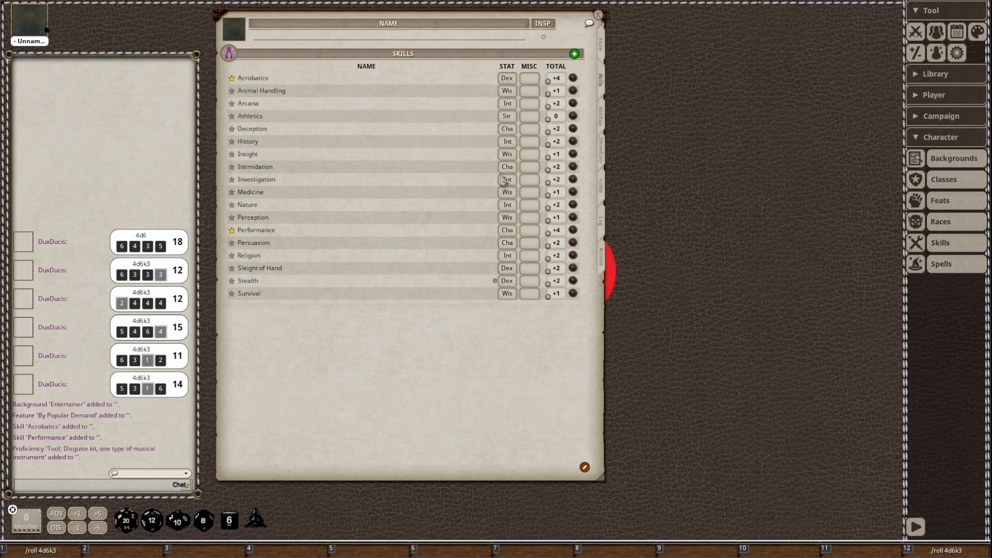
{"action": "left_click", "coordinate": [601, 48]}
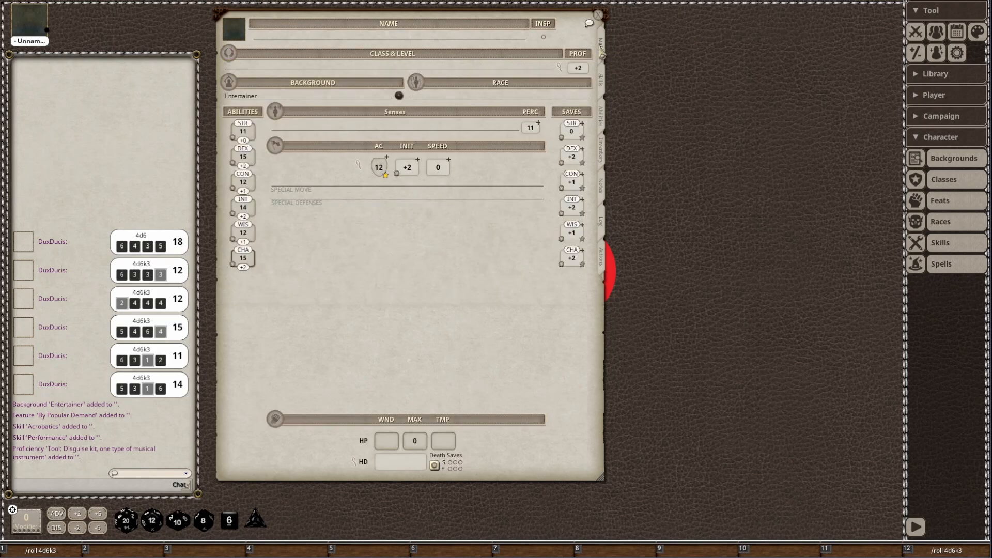
Add the Half-Elf race from 5E SRD Data to the character and close the race list
{"action": "left_click", "coordinate": [937, 230]}
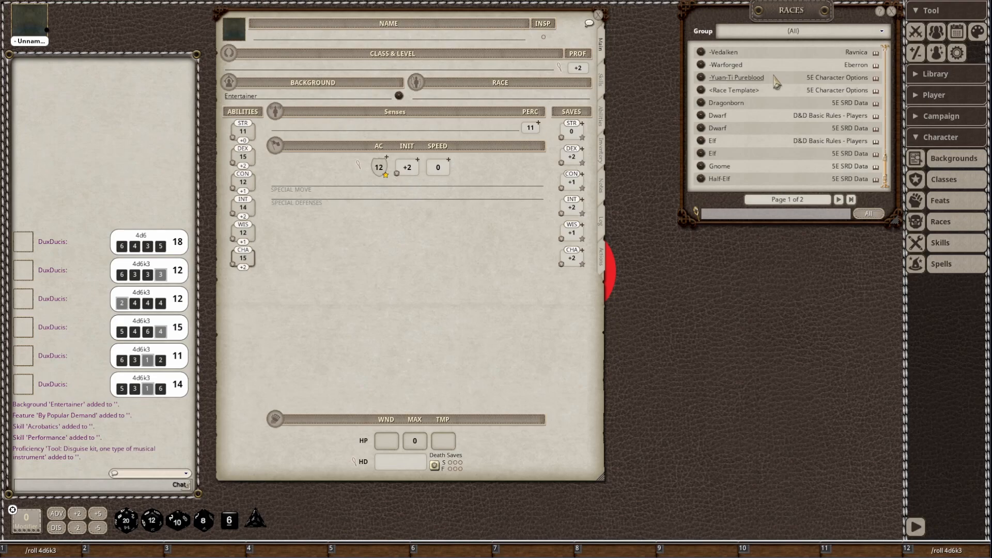
{"action": "left_click_drag", "start_coordinate": [775, 178], "coordinate": [468, 99]}
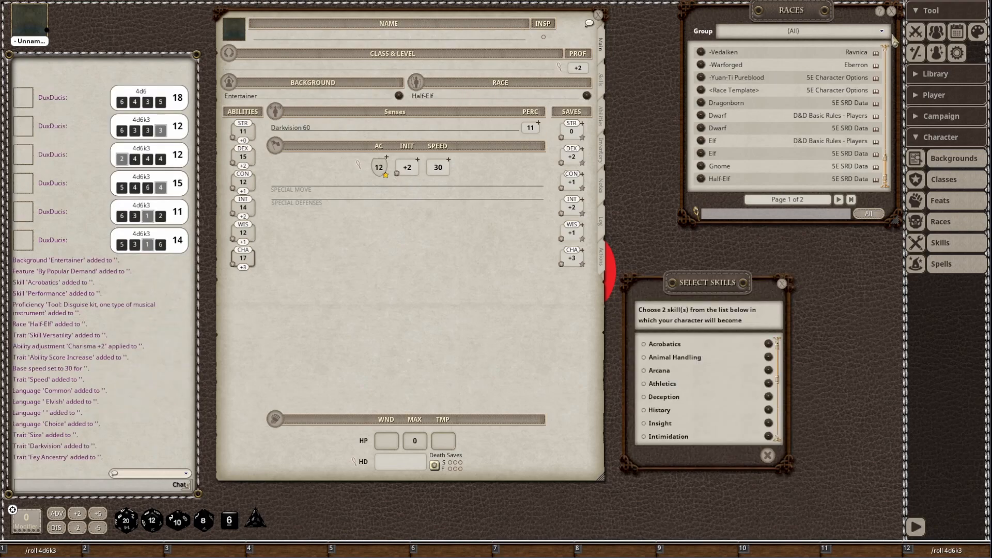
{"action": "left_click", "coordinate": [892, 11]}
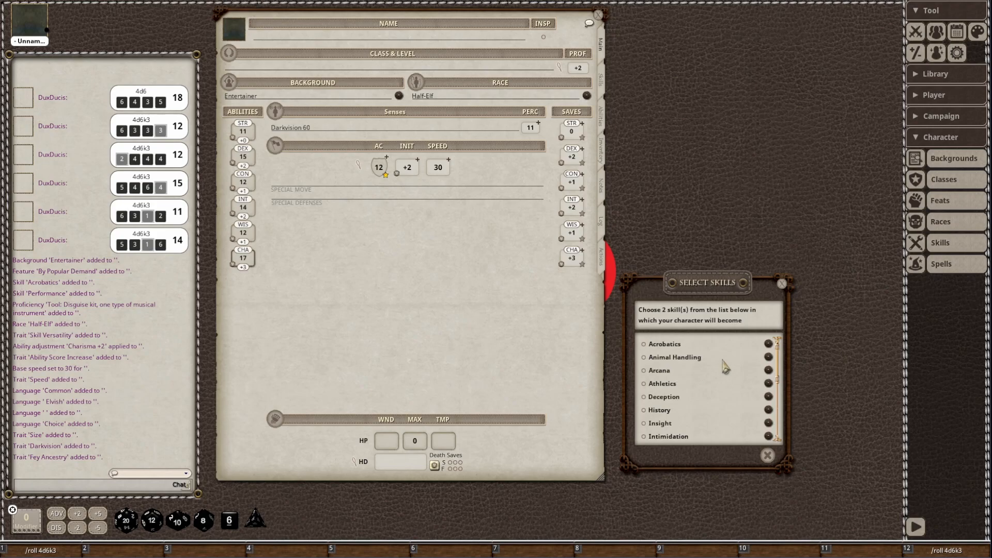
Choose Perception and Stealth as the two Half-Elf skill proficiencies, using the character's skill list for reference
{"action": "left_click", "coordinate": [601, 81]}
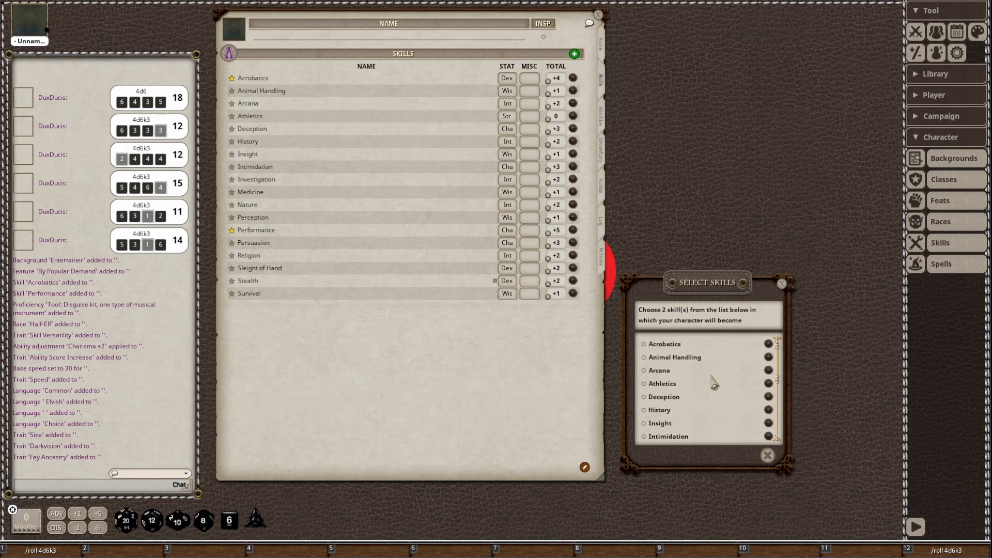
{"action": "scroll", "coordinate": [685, 399], "scroll_direction": "down", "scroll_amount": 2}
{"action": "scroll", "coordinate": [685, 401], "scroll_direction": "down", "scroll_amount": 3}
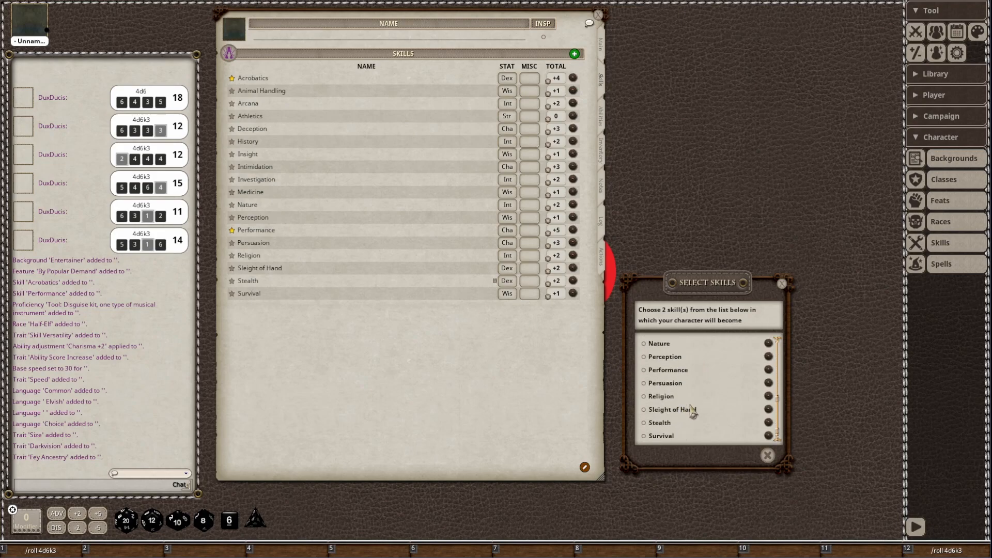
{"action": "left_click", "coordinate": [643, 423]}
{"action": "left_click", "coordinate": [750, 456]}
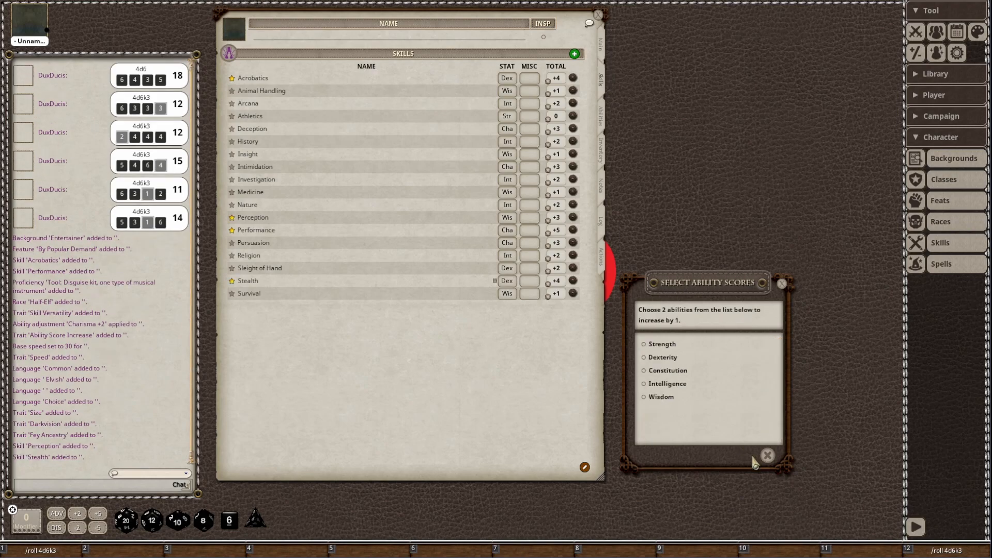
Apply the Half-Elf ability score increases of 1 to Strength and Dexterity
{"action": "left_click", "coordinate": [601, 47]}
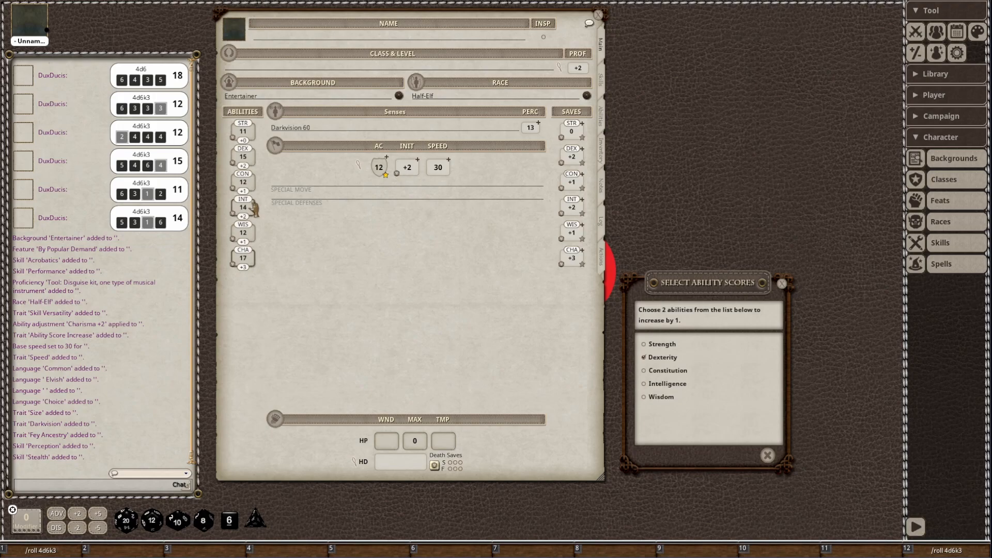
{"action": "left_click", "coordinate": [645, 345]}
{"action": "left_click", "coordinate": [750, 455]}
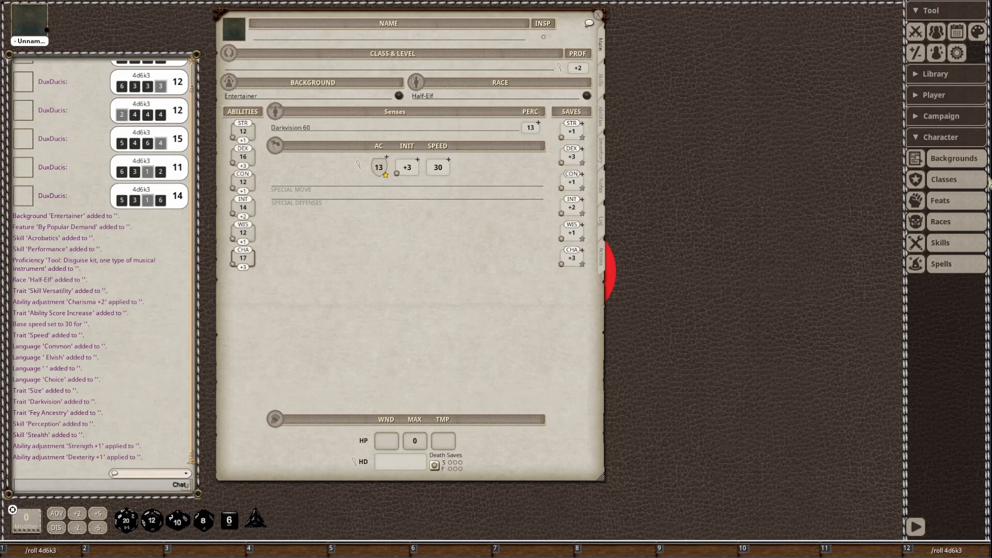
Add the first level of The Bard class to the character and choose Deception, Performance and Persuasion as its three skill proficiencies
{"action": "left_click", "coordinate": [965, 184]}
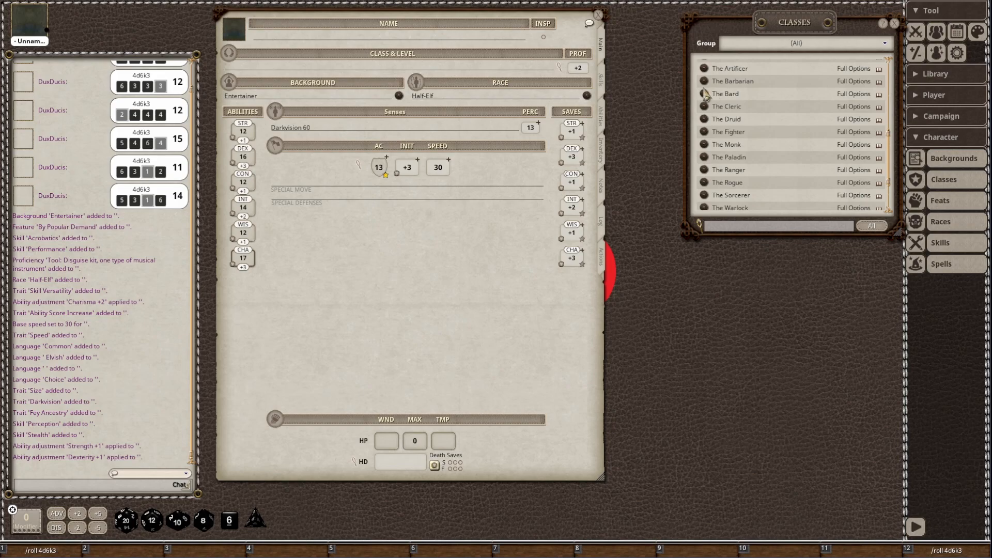
{"action": "left_click_drag", "start_coordinate": [704, 95], "coordinate": [353, 71]}
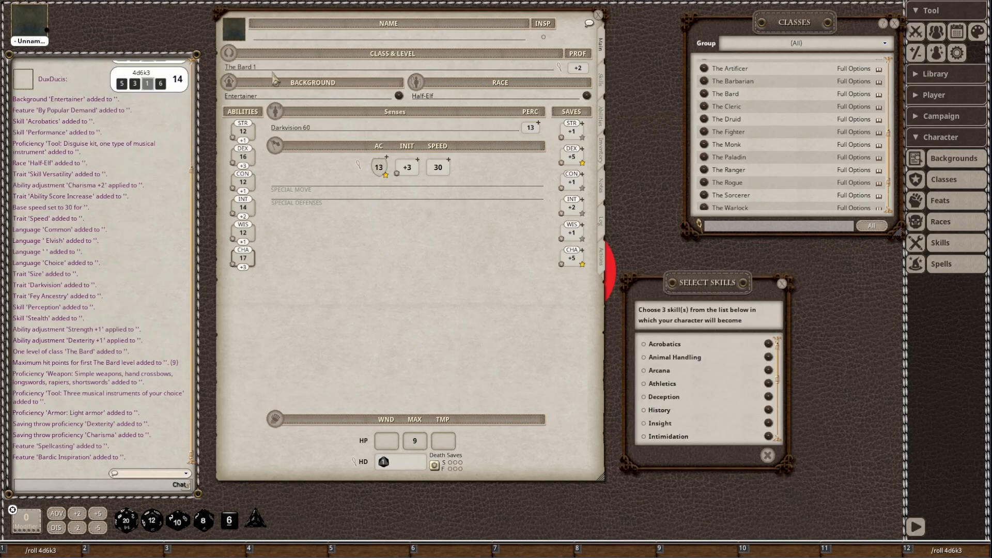
{"action": "left_click", "coordinate": [606, 81]}
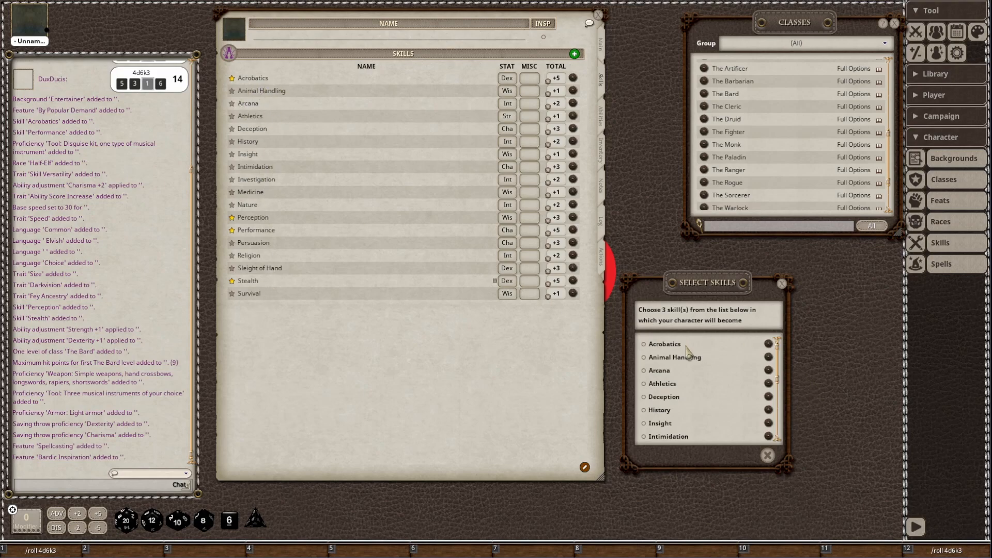
{"action": "scroll", "coordinate": [697, 398], "scroll_direction": "down", "scroll_amount": 5}
{"action": "scroll", "coordinate": [698, 398], "scroll_direction": "down", "scroll_amount": 2}
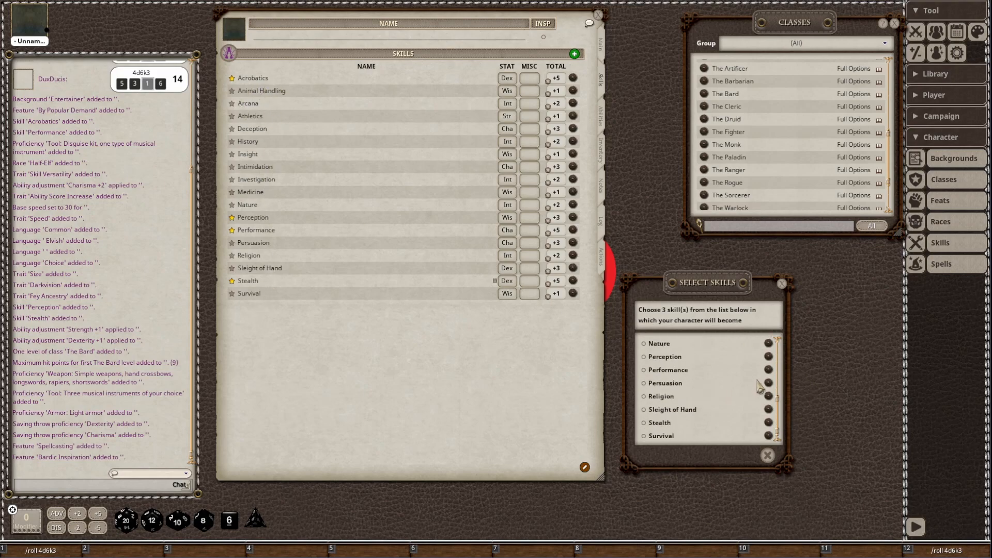
{"action": "scroll", "coordinate": [712, 356], "scroll_direction": "up", "scroll_amount": 6}
{"action": "scroll", "coordinate": [712, 357], "scroll_direction": "down", "scroll_amount": 6}
{"action": "scroll", "coordinate": [719, 368], "scroll_direction": "up", "scroll_amount": 6}
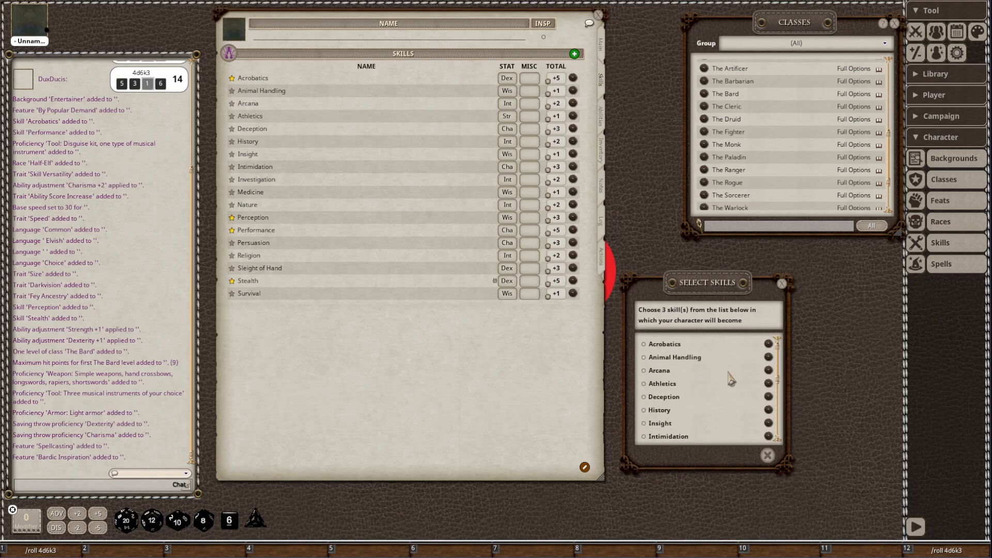
{"action": "left_click", "coordinate": [644, 397]}
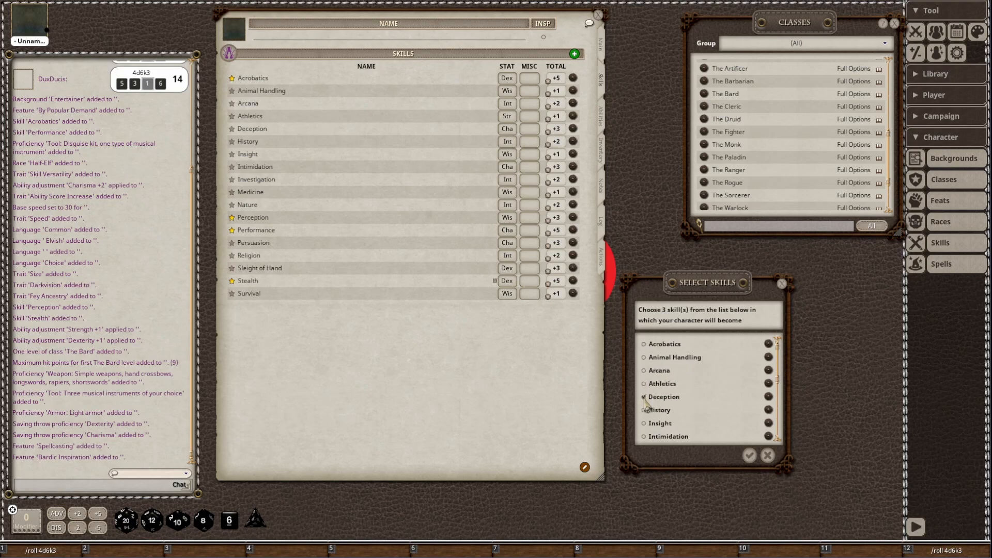
{"action": "left_click", "coordinate": [751, 456]}
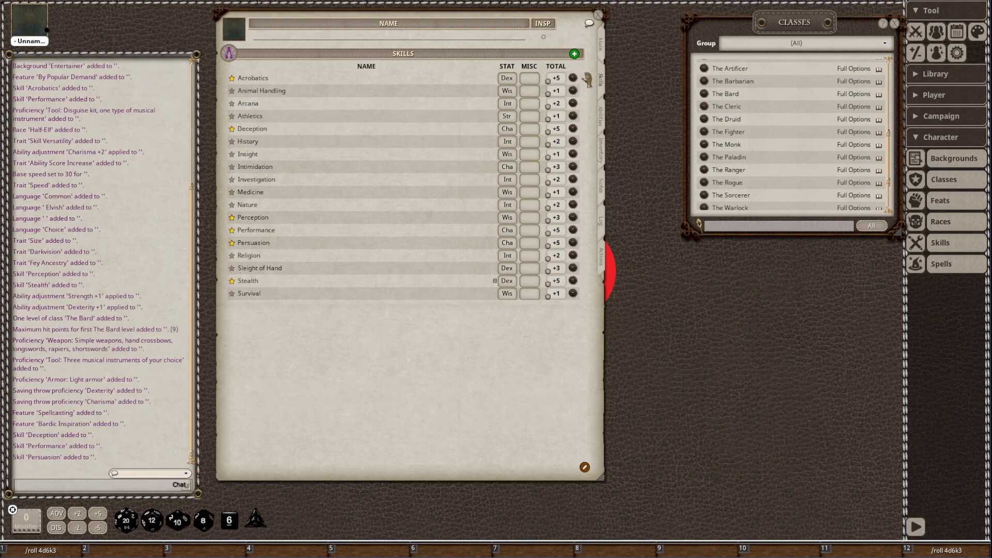
Advance the character to level 3 in The Bard class and choose College of Lore as the Bard College specialization
{"action": "left_click", "coordinate": [601, 46]}
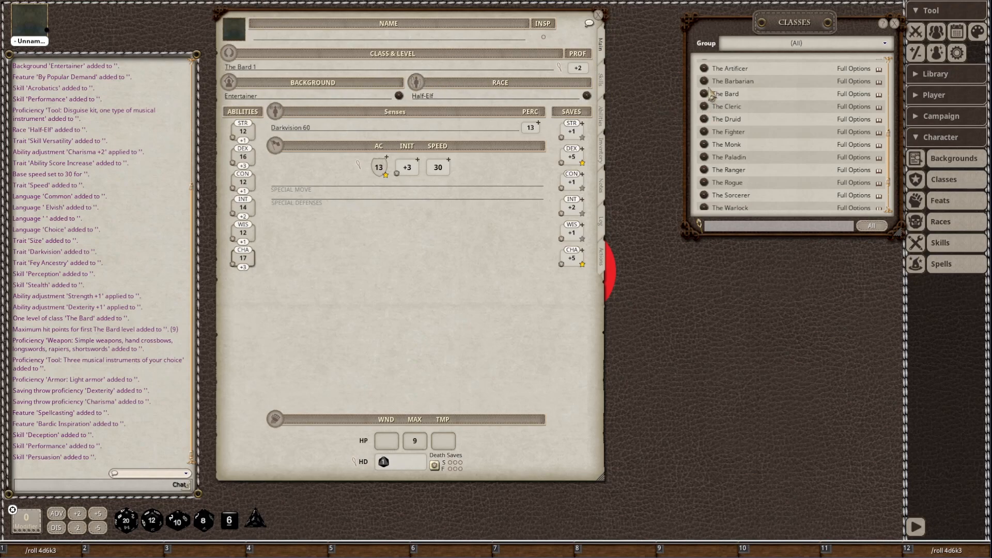
{"action": "left_click_drag", "start_coordinate": [706, 94], "coordinate": [364, 67]}
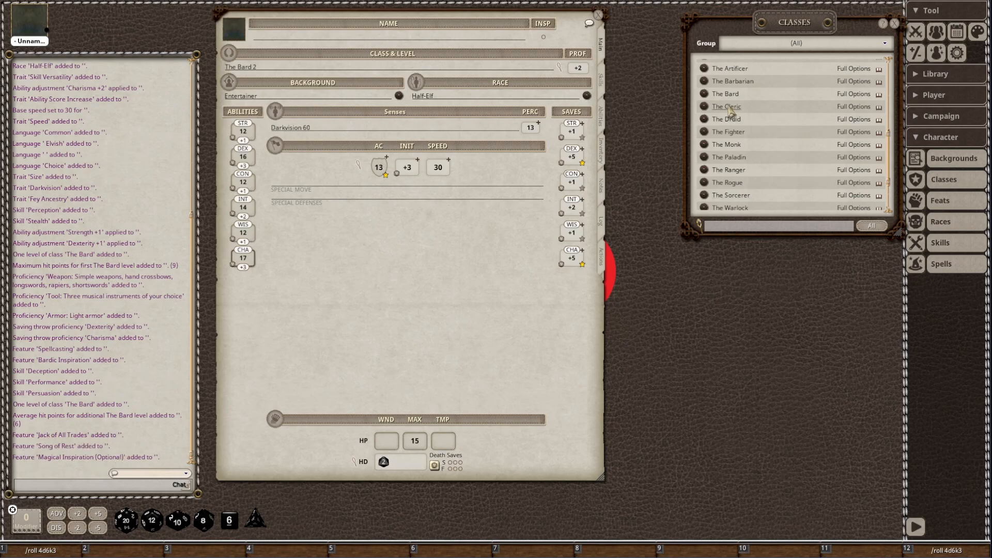
{"action": "left_click_drag", "start_coordinate": [703, 95], "coordinate": [408, 73]}
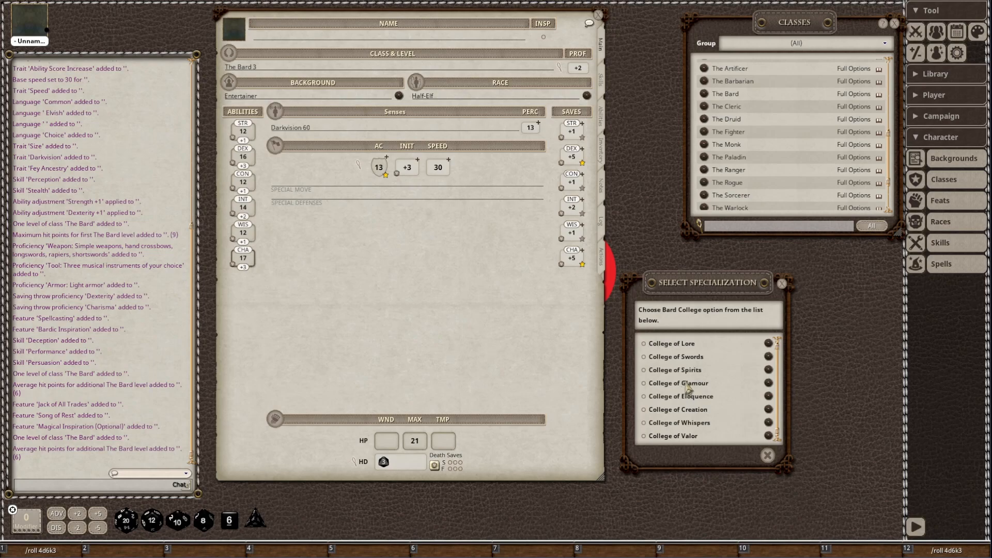
{"action": "left_click", "coordinate": [644, 345]}
{"action": "left_click", "coordinate": [752, 454]}
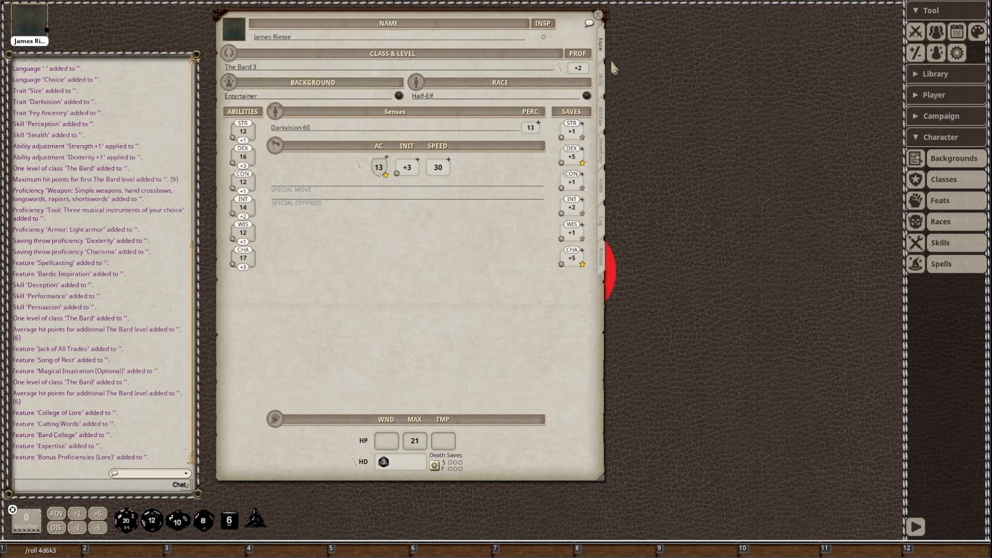
Examine the character's skills and read the descriptions of the Bardic Inspiration, Cutting Words and Jack of All Trades features
{"action": "left_click", "coordinate": [603, 86]}
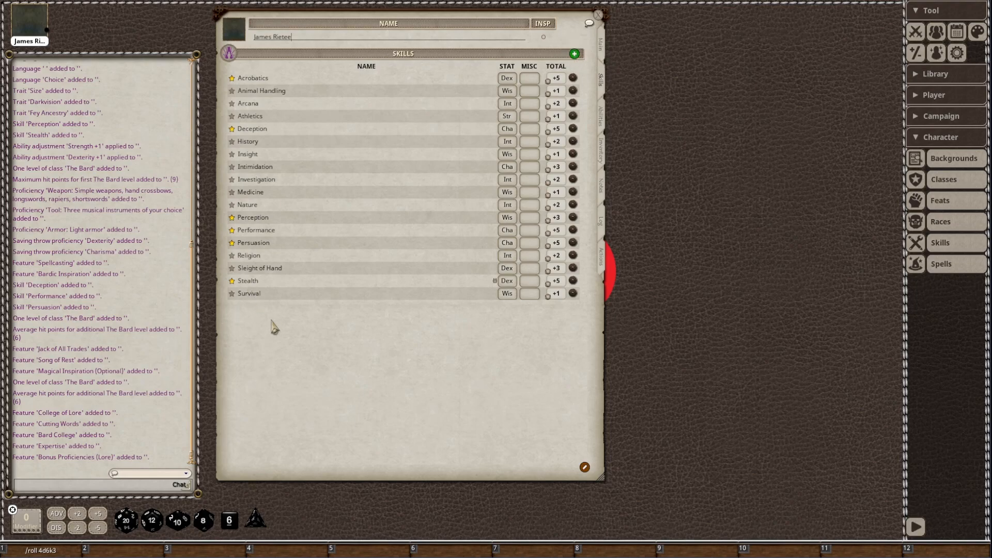
{"action": "left_click", "coordinate": [606, 120]}
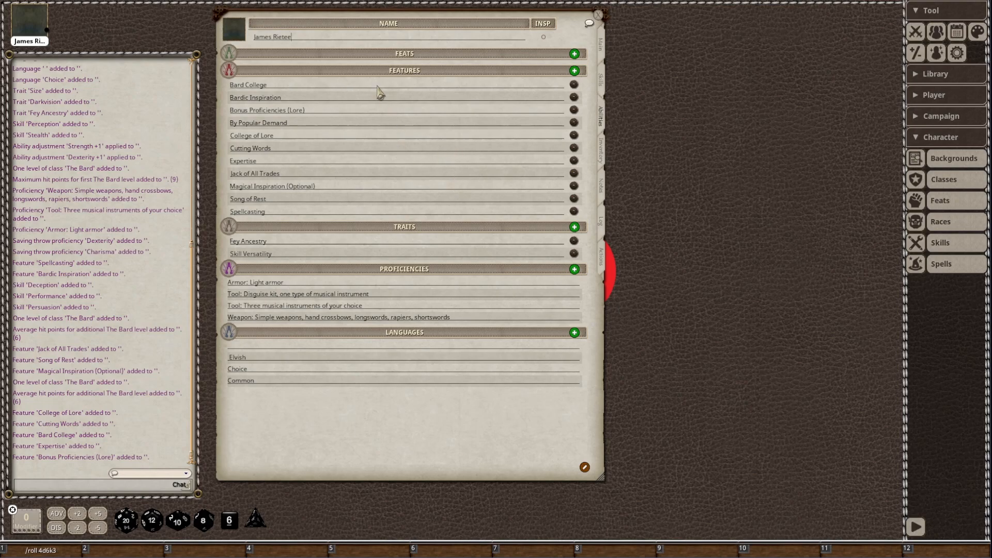
{"action": "left_click", "coordinate": [574, 98]}
{"action": "scroll", "coordinate": [533, 282], "scroll_direction": "down", "scroll_amount": 3}
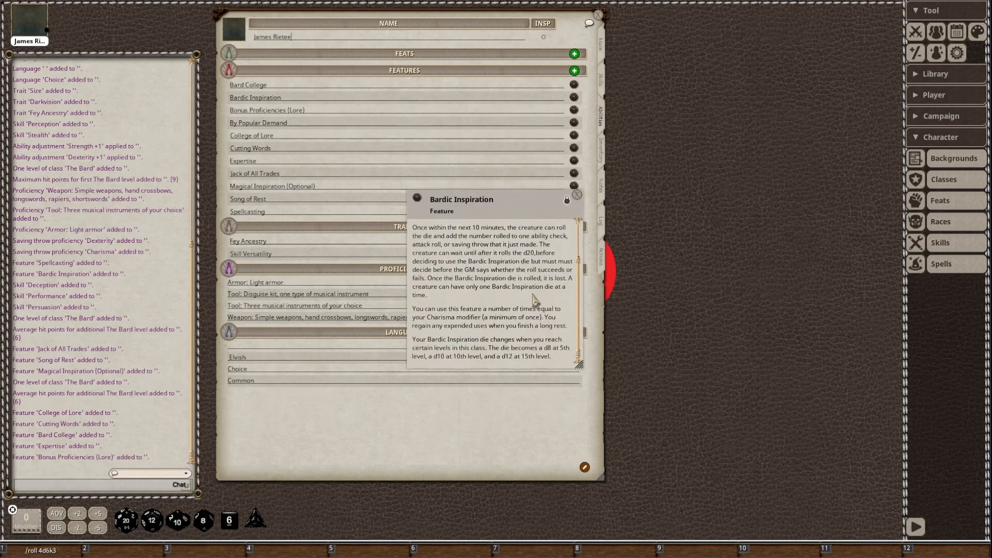
{"action": "scroll", "coordinate": [541, 285], "scroll_direction": "up", "scroll_amount": 3}
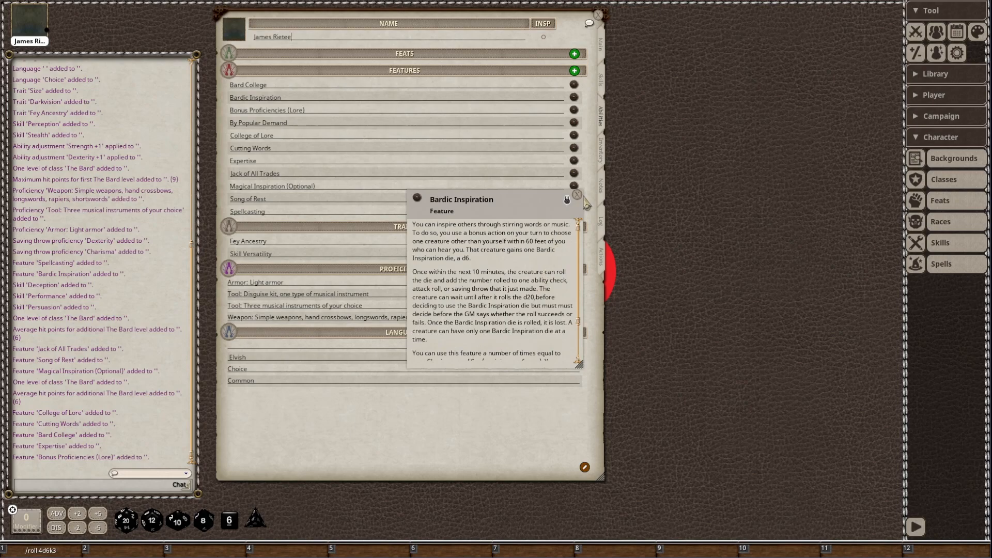
{"action": "left_click", "coordinate": [577, 195]}
{"action": "left_click", "coordinate": [573, 148]}
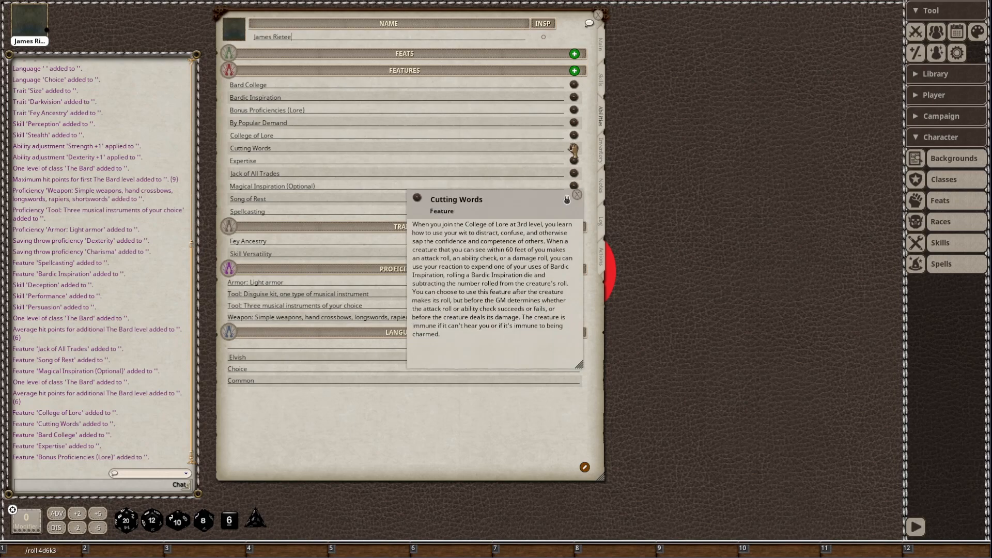
{"action": "left_click", "coordinate": [577, 196]}
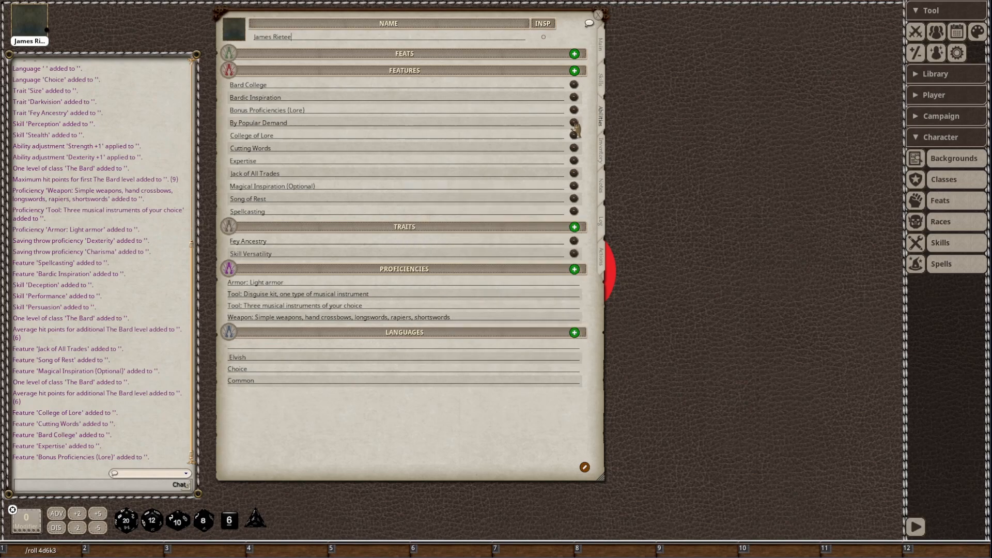
{"action": "left_click", "coordinate": [574, 173]}
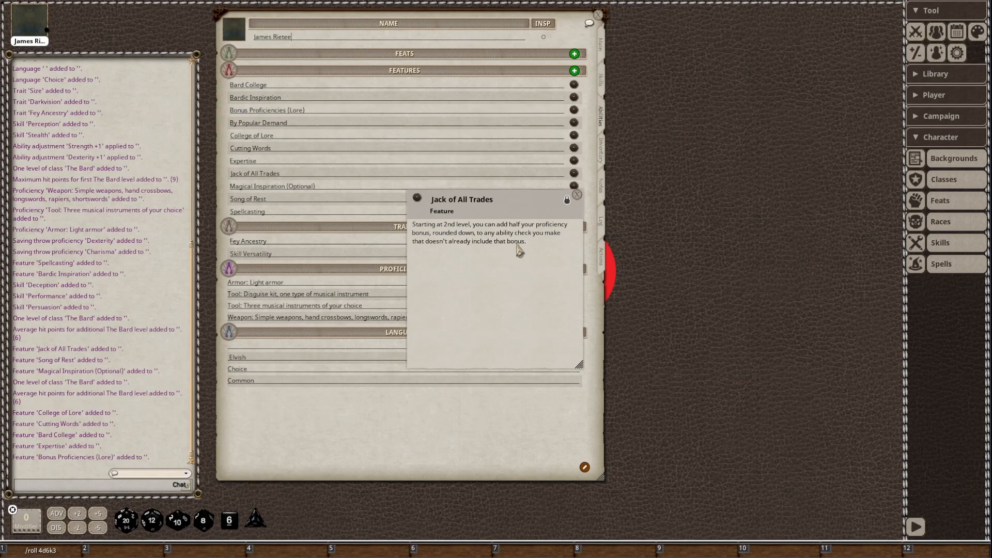
{"action": "left_click", "coordinate": [577, 196]}
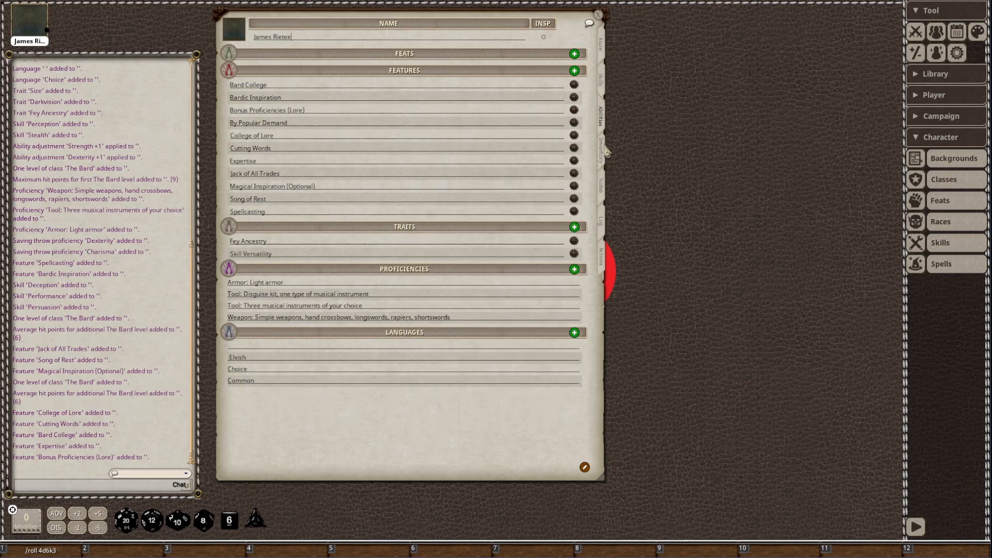
Apply the Jack of All Trades half proficiency bonus to every skill the character is not proficient in
{"action": "left_click", "coordinate": [601, 79]}
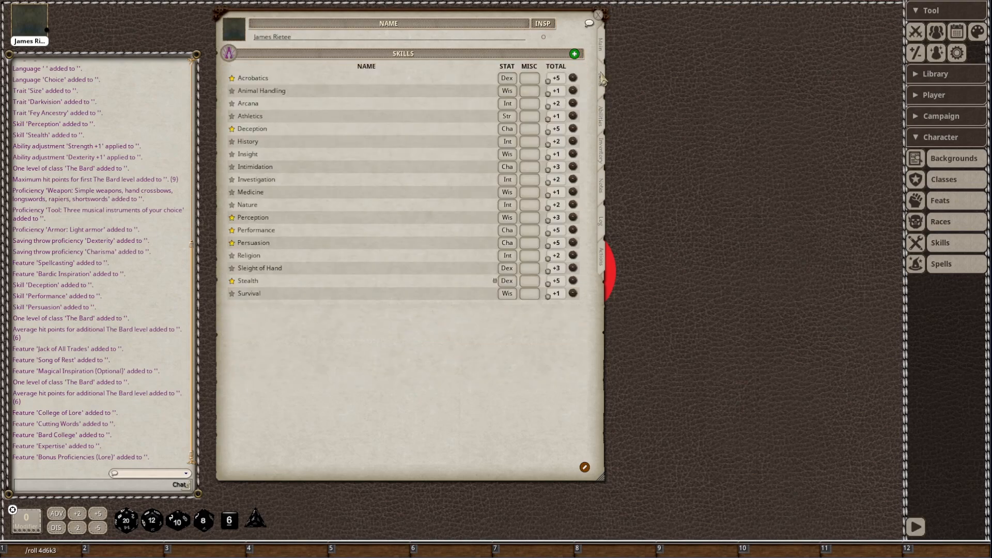
{"action": "left_click", "coordinate": [232, 92]}
{"action": "left_click", "coordinate": [232, 92]}
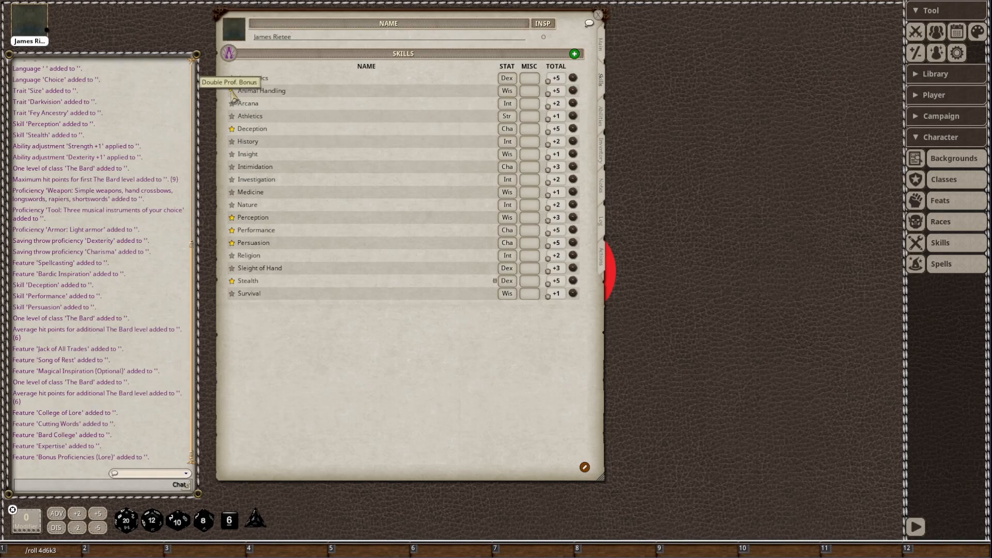
{"action": "left_click", "coordinate": [233, 93]}
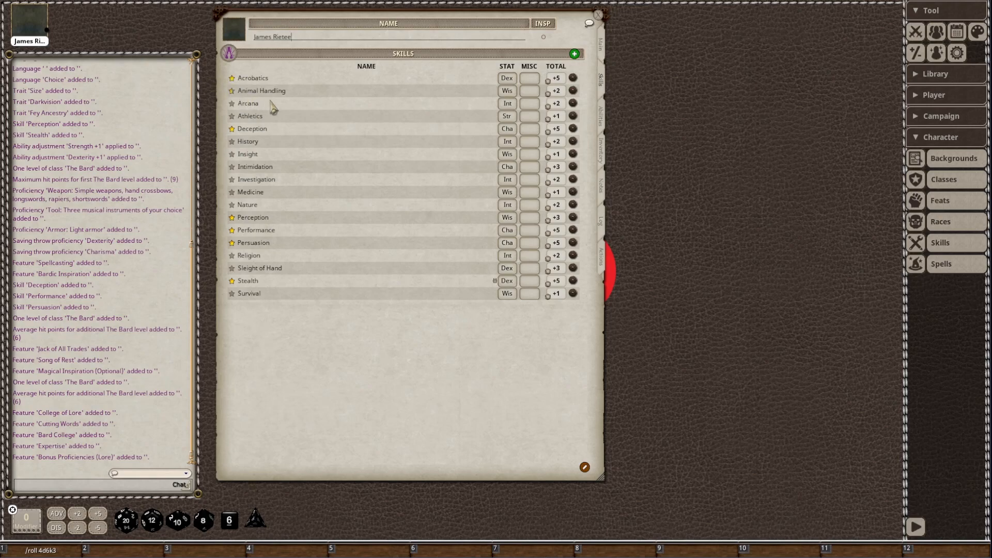
{"action": "left_click", "coordinate": [232, 103]}
{"action": "left_click", "coordinate": [232, 105]}
{"action": "left_click", "coordinate": [232, 104]}
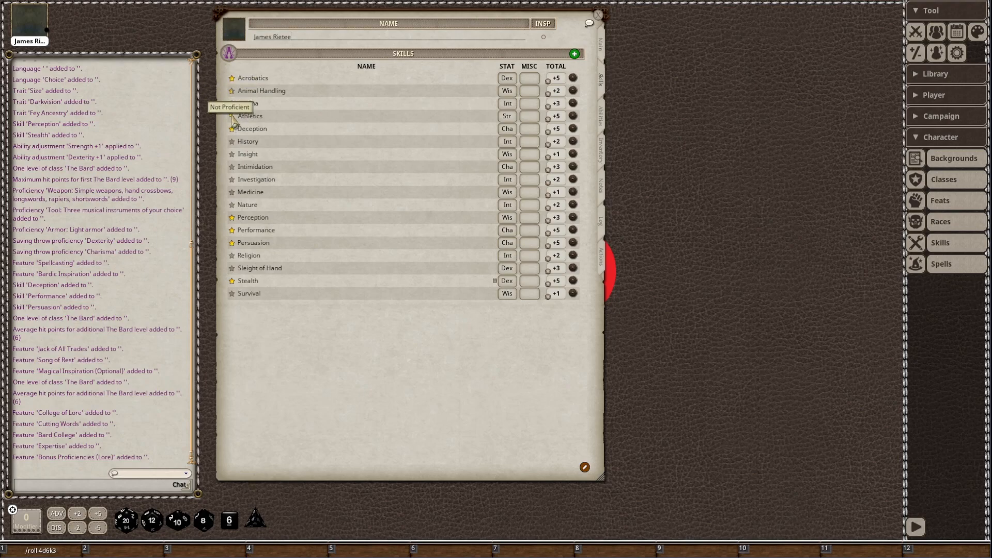
{"action": "left_click", "coordinate": [232, 117]}
{"action": "left_click", "coordinate": [232, 142]}
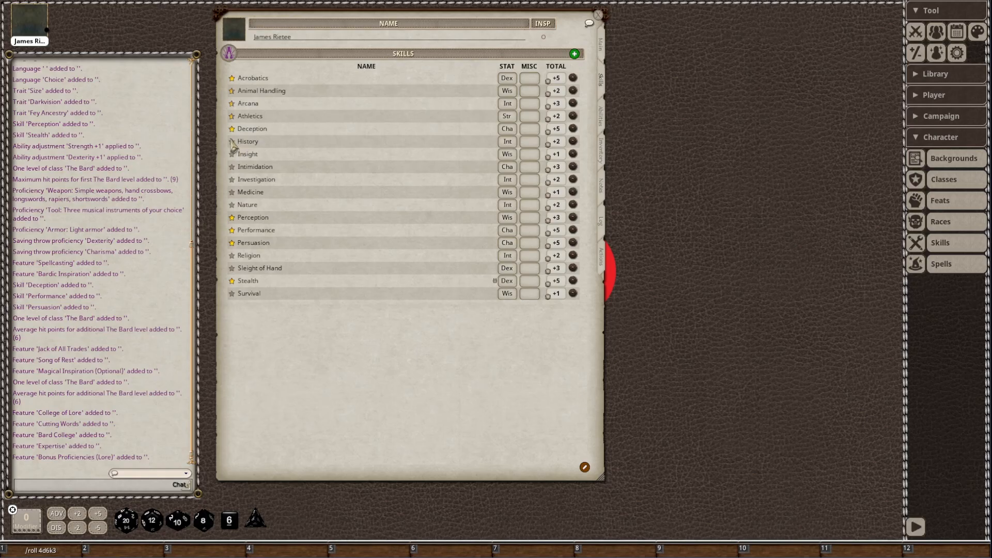
{"action": "left_click", "coordinate": [232, 154]}
{"action": "left_click", "coordinate": [232, 168]}
Read the descriptions of the Bonus Proficiencies (Lore) and Expertise features among the character's abilities
{"action": "left_click", "coordinate": [603, 120]}
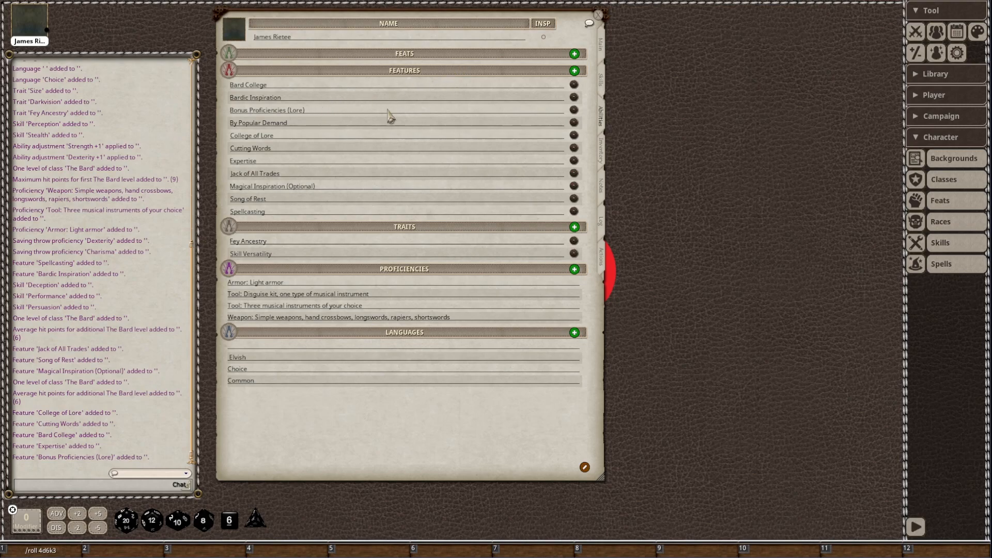
{"action": "left_click", "coordinate": [573, 111]}
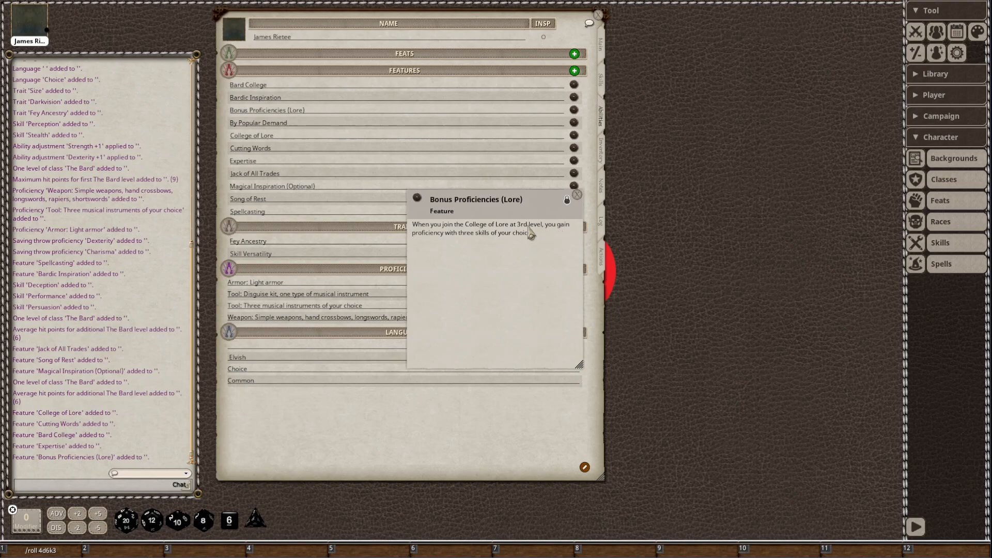
{"action": "left_click", "coordinate": [577, 195]}
{"action": "left_click", "coordinate": [574, 162]}
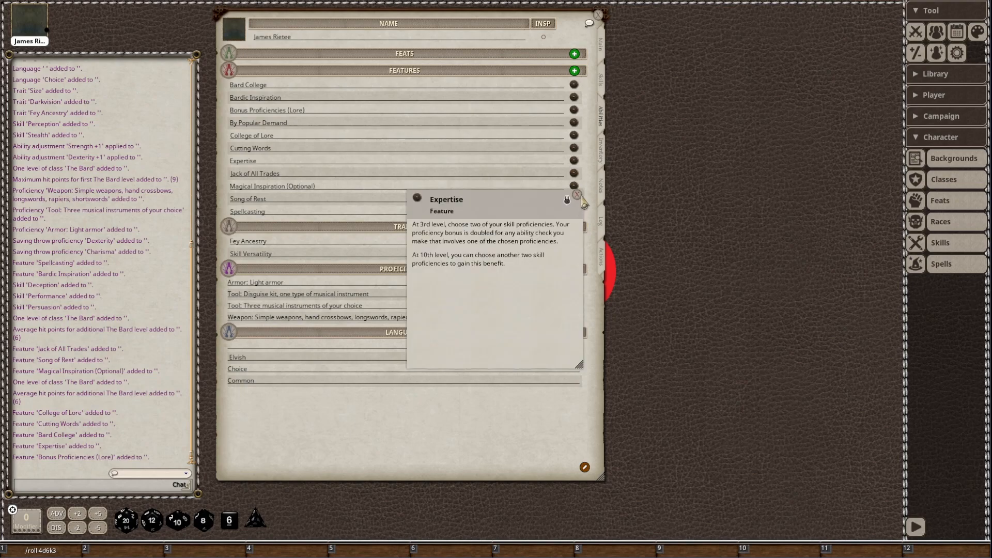
{"action": "left_click", "coordinate": [577, 196]}
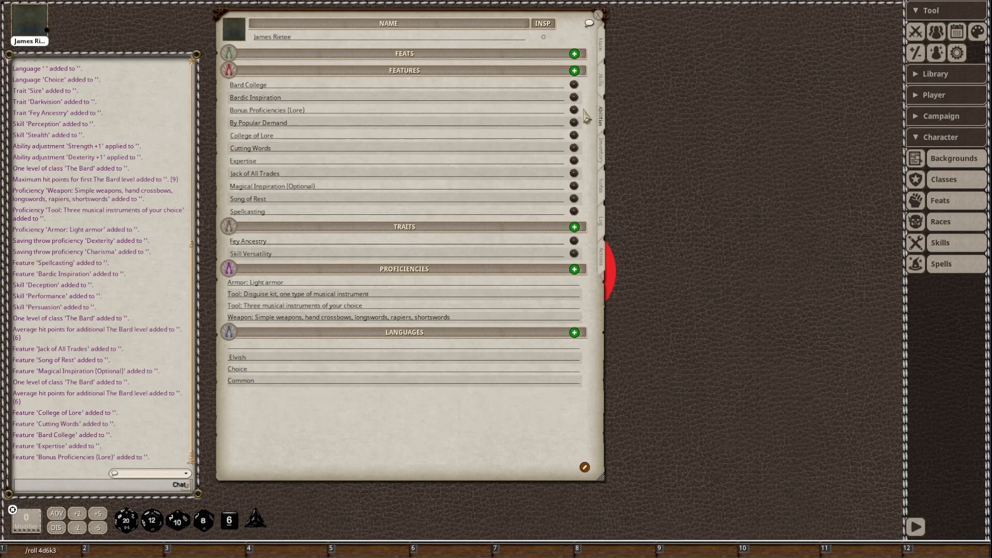
{"action": "left_click", "coordinate": [574, 110]}
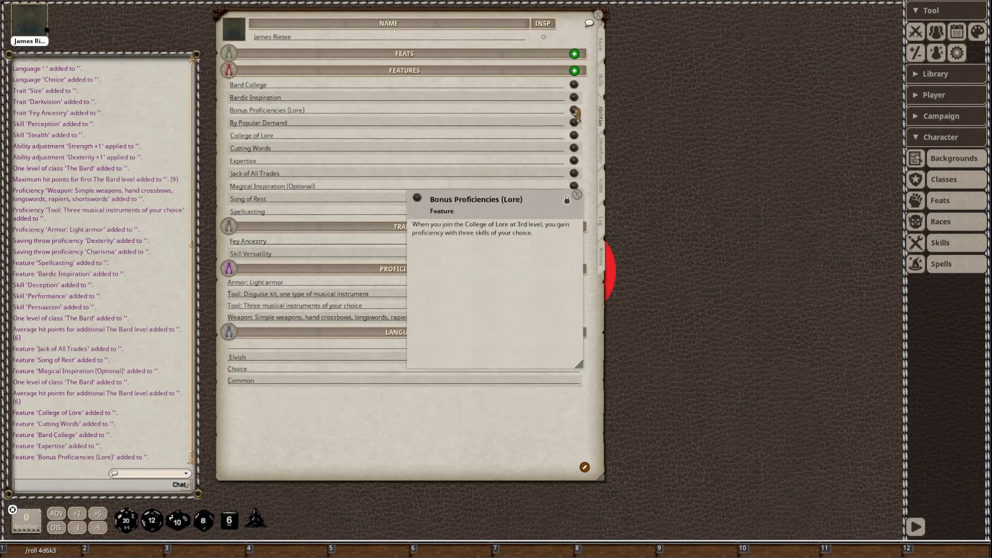
{"action": "left_click", "coordinate": [577, 196]}
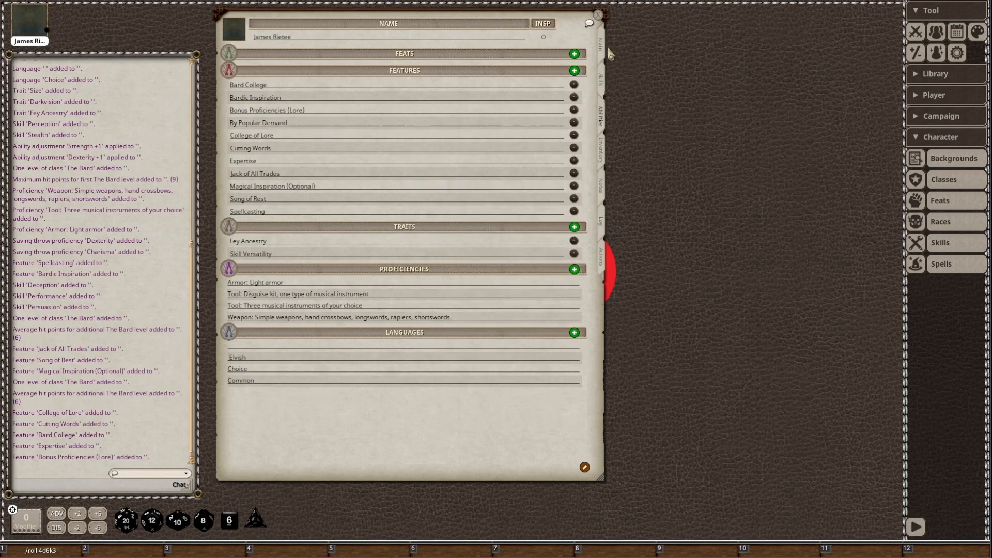
Set full proficiency in Arcana, History and Sleight of Hand as the three College of Lore bonus skills
{"action": "left_click", "coordinate": [602, 84]}
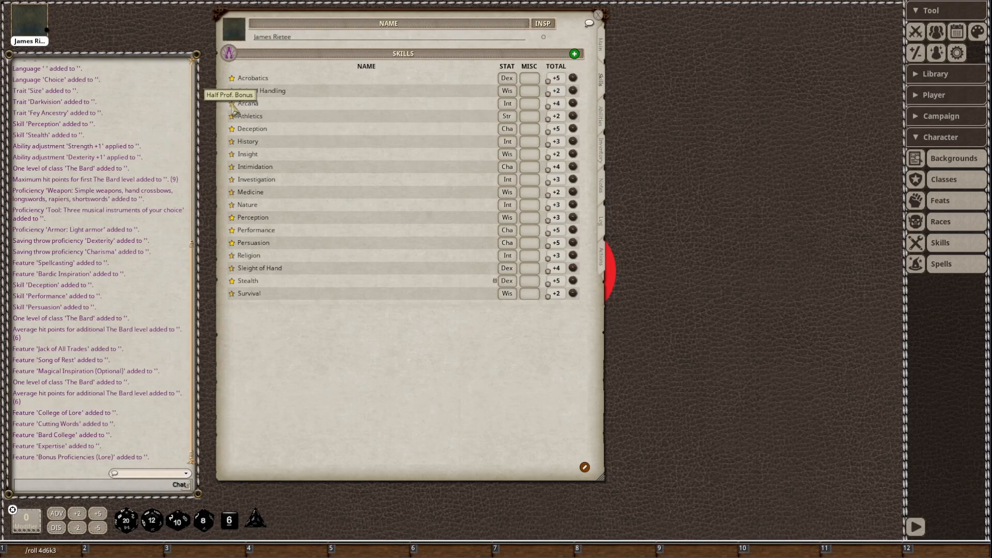
{"action": "left_click", "coordinate": [231, 142]}
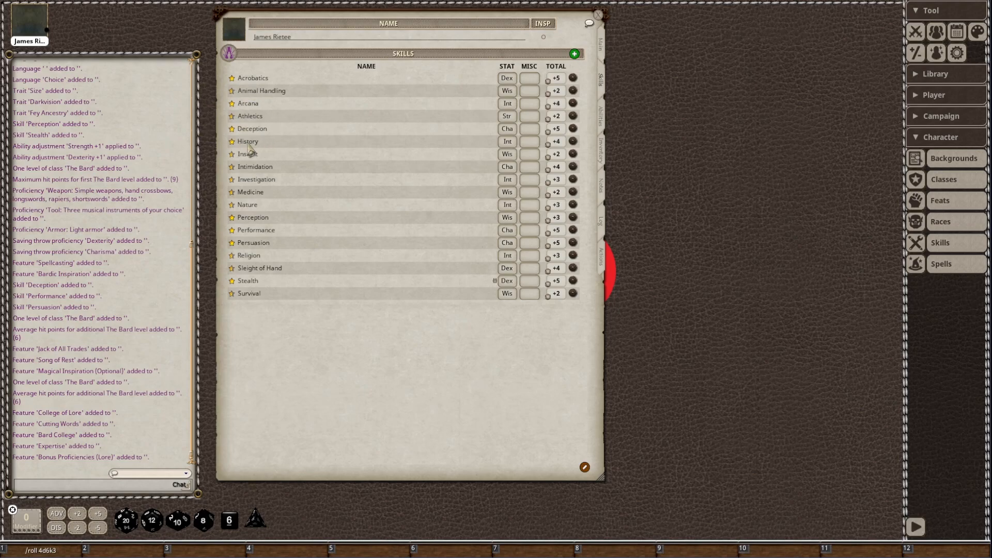
{"action": "left_click", "coordinate": [232, 269]}
Reread the Expertise feature's description and return to the character's skill list
{"action": "left_click", "coordinate": [601, 116]}
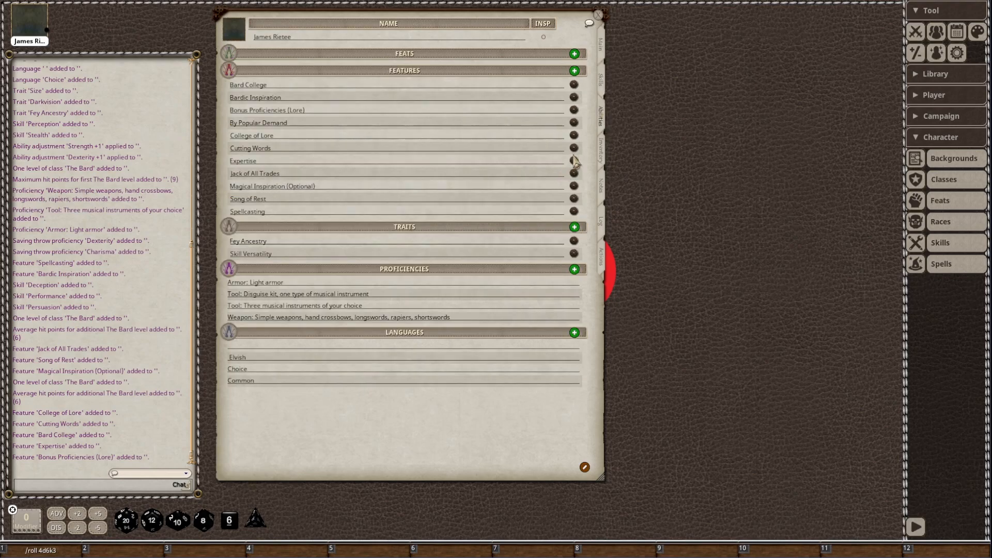
{"action": "left_click", "coordinate": [574, 164]}
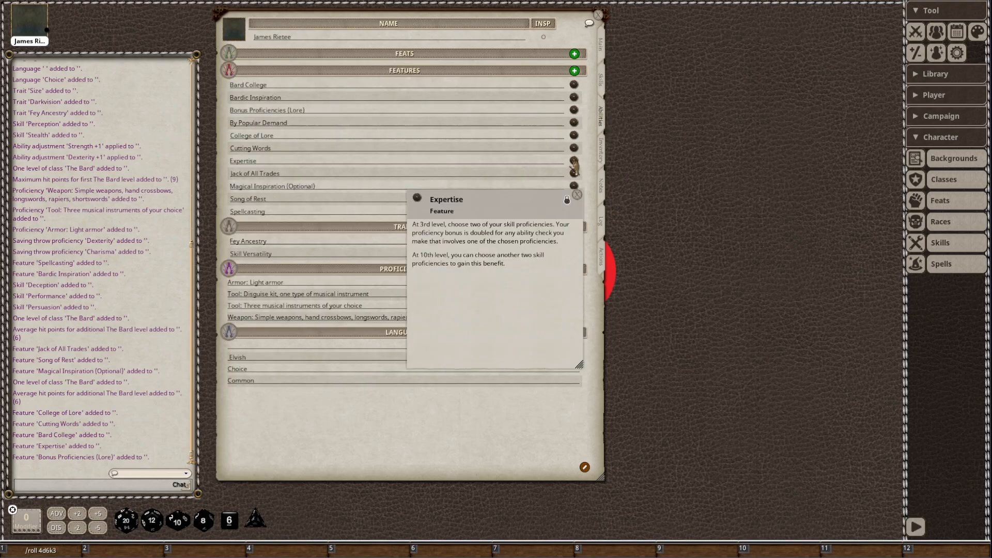
{"action": "left_click", "coordinate": [578, 195]}
{"action": "left_click", "coordinate": [602, 88]}
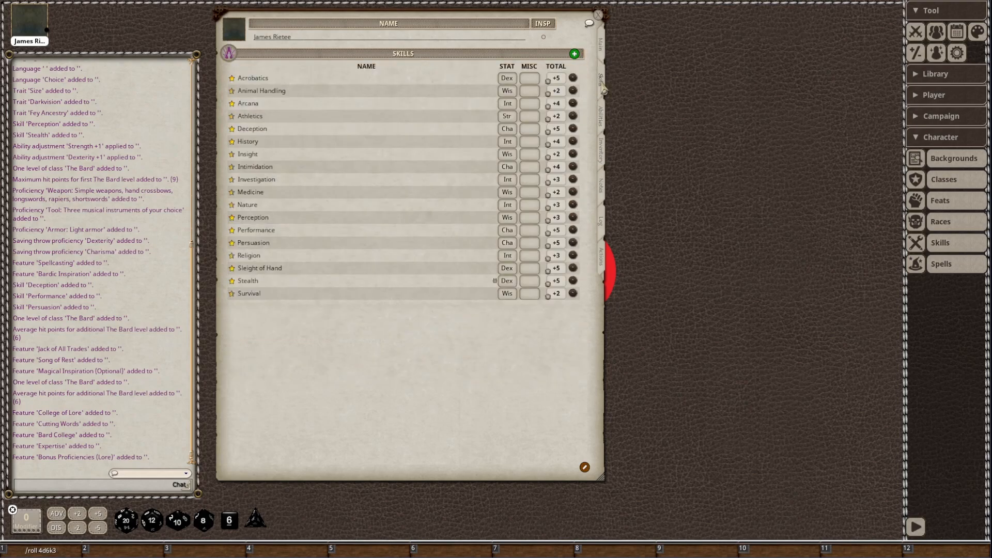
Apply Expertise double proficiency to the Persuasion and Perception skills
{"action": "left_click", "coordinate": [232, 243]}
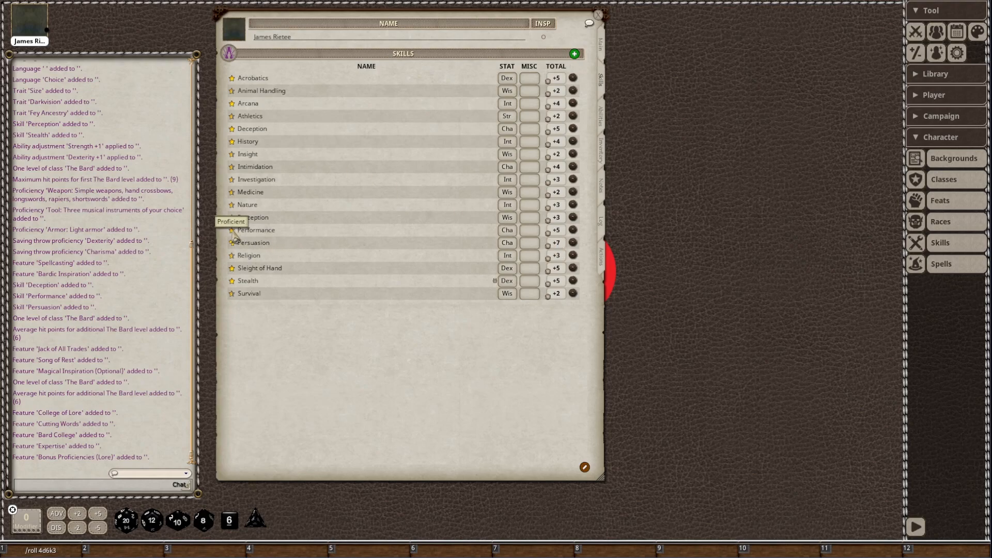
{"action": "left_click", "coordinate": [231, 217]}
Read the descriptions of the Fey Ancestry and Skill Versatility traits among the character's abilities
{"action": "left_click", "coordinate": [603, 124]}
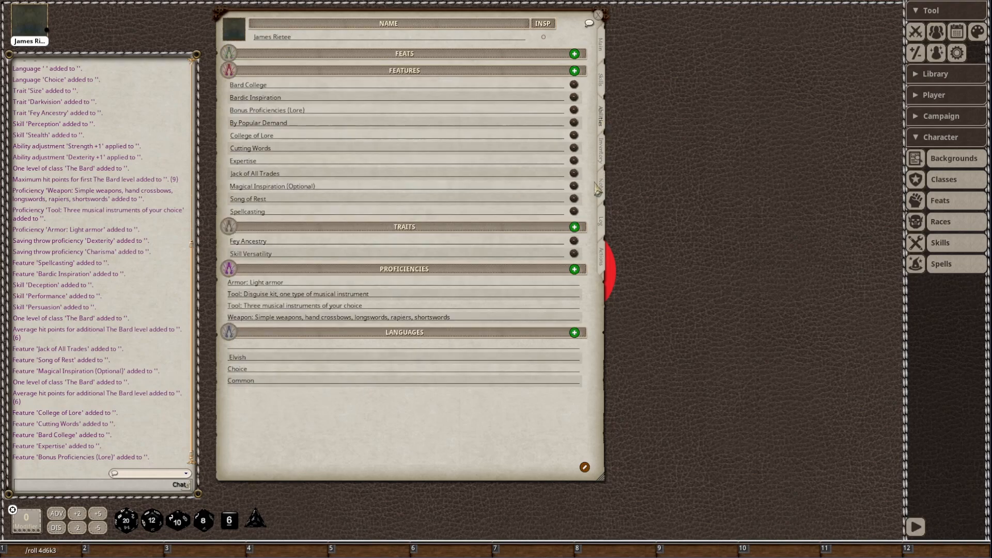
{"action": "left_click", "coordinate": [574, 243]}
{"action": "left_click", "coordinate": [577, 199]}
{"action": "left_click", "coordinate": [574, 255]}
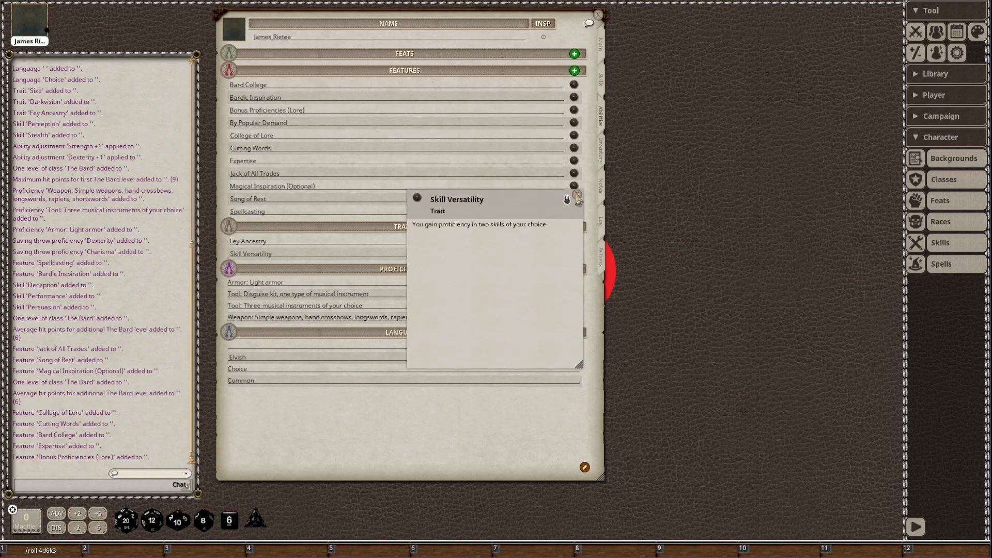
{"action": "left_click", "coordinate": [577, 198]}
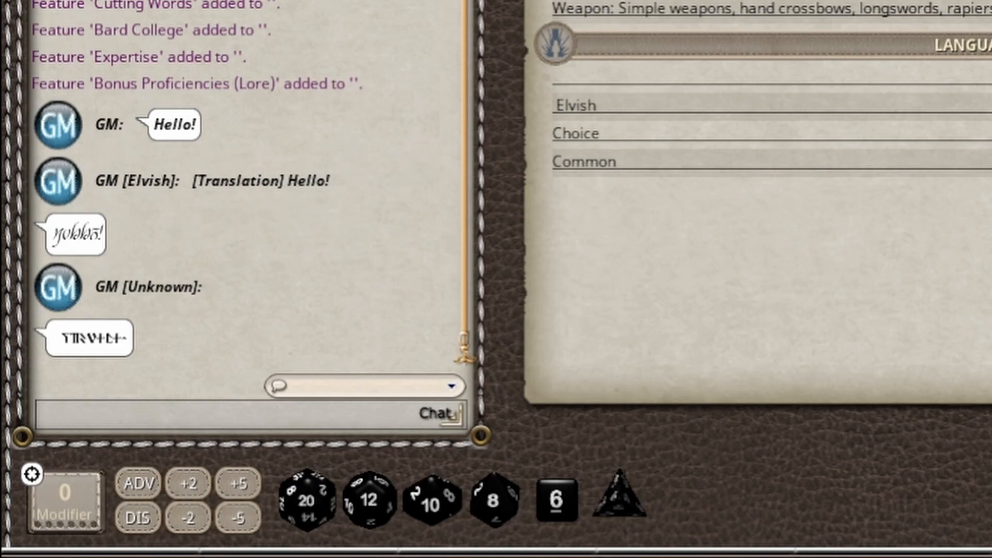
Replace the placeholder "Choice" entry in the character's languages with Dwarvish
{"action": "left_click", "coordinate": [619, 136]}
{"action": "key", "text": "BackSpace"}
{"action": "key", "text": "BackSpace"}
{"action": "key", "text": "BackSpace"}
{"action": "key", "text": "BackSpace"}
{"action": "key", "text": "BackSpace"}
{"action": "key", "text": "BackSpace"}
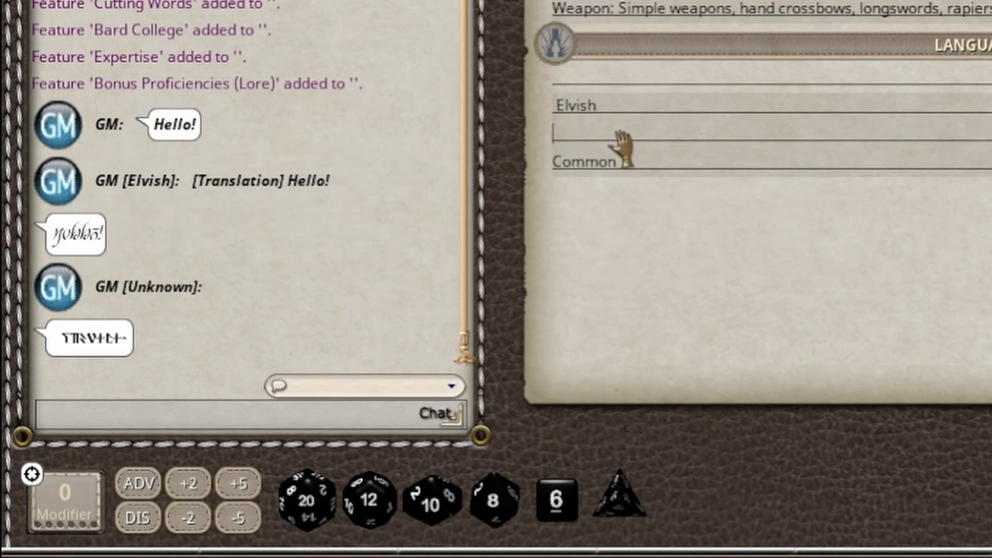
{"action": "type", "text": "Dwarvish"}
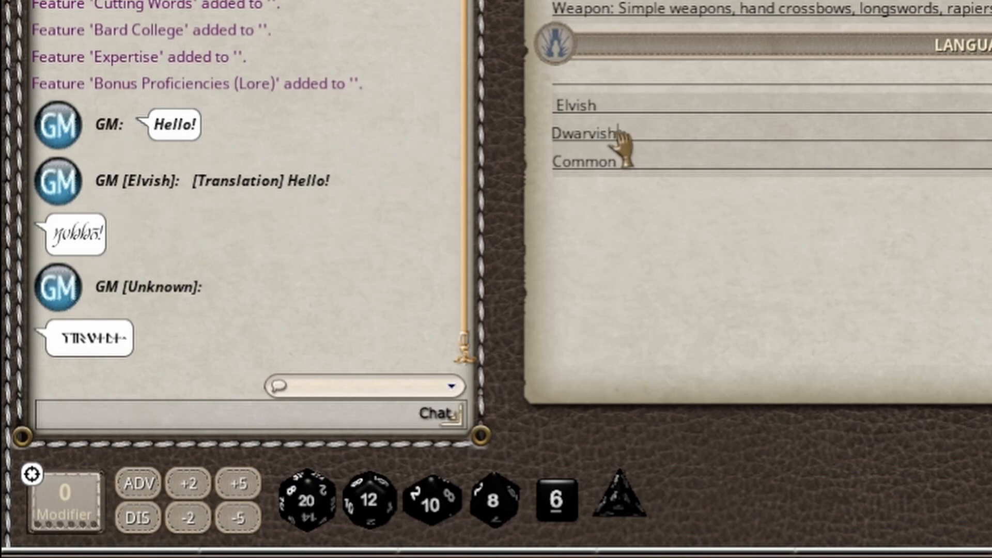
{"action": "key", "text": "Tab"}
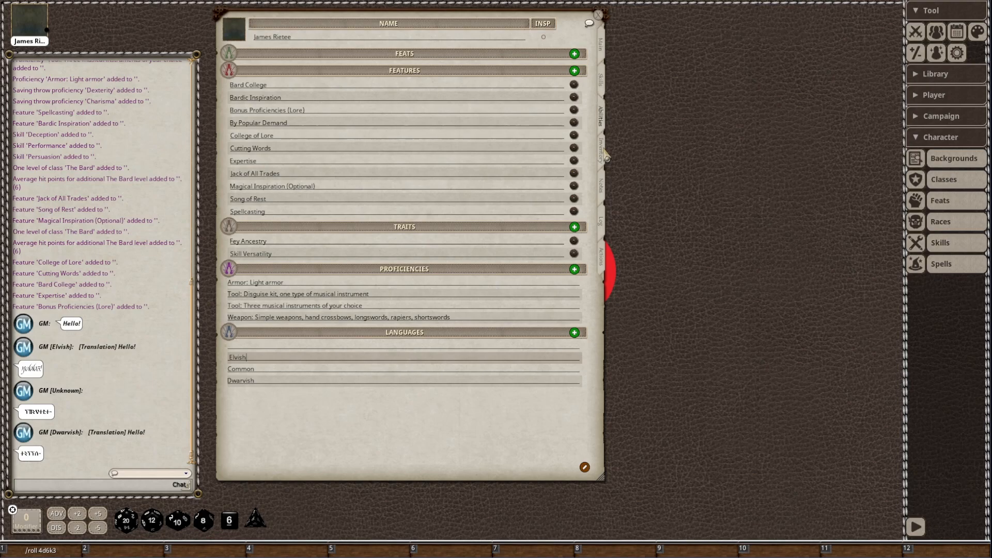
Check the character's inventory, open the Bard class record from the class and level details, enlarge it, and read its starting equipment options
{"action": "left_click", "coordinate": [602, 153]}
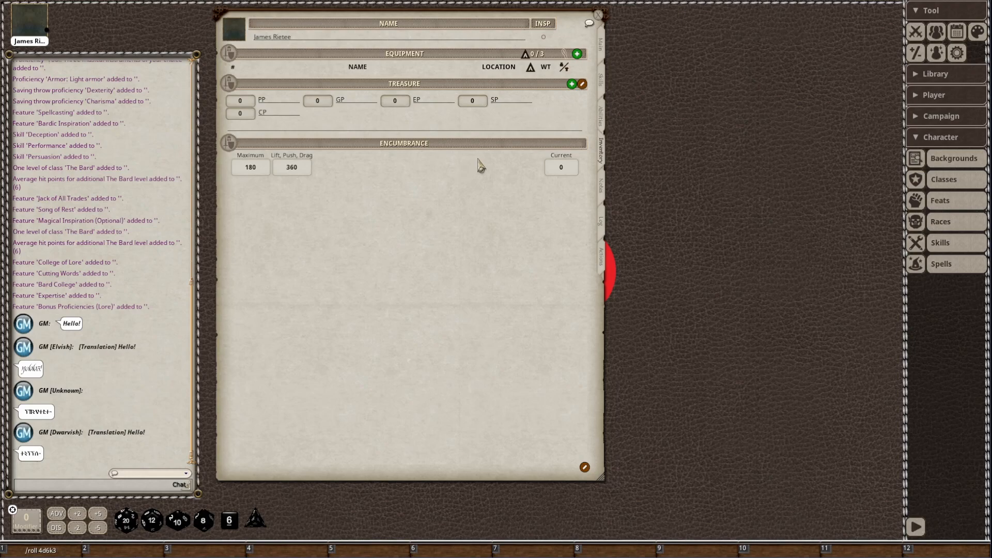
{"action": "left_click", "coordinate": [602, 52]}
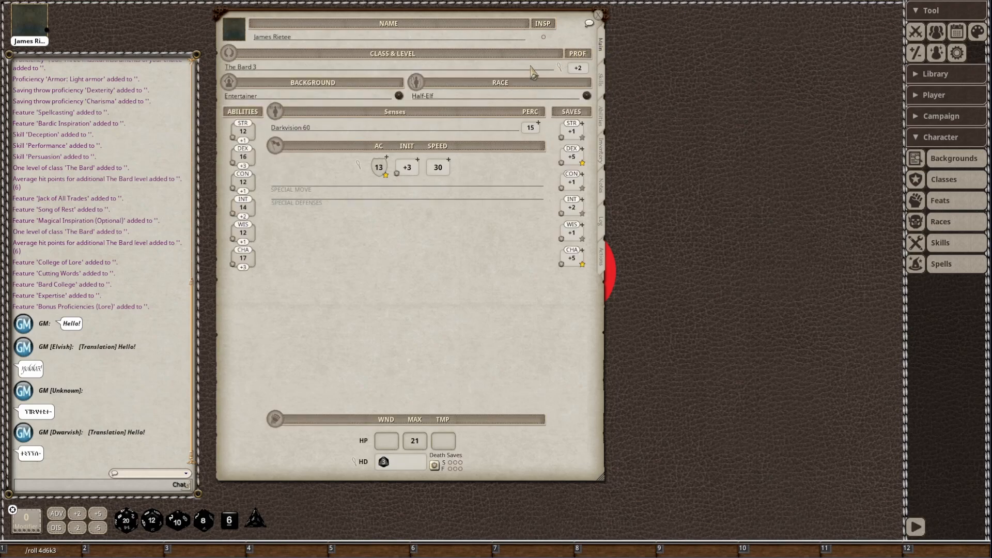
{"action": "left_click", "coordinate": [560, 69]}
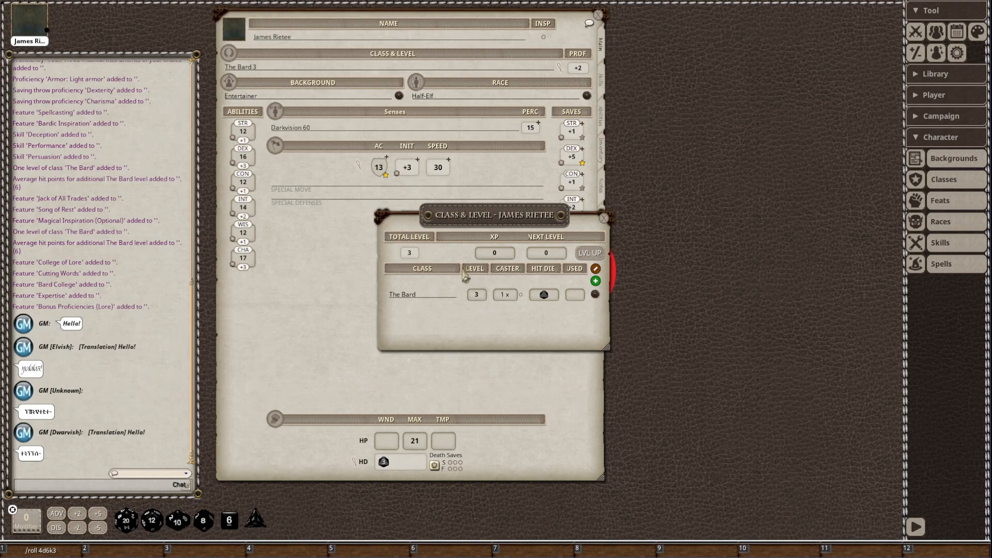
{"action": "left_click", "coordinate": [596, 294]}
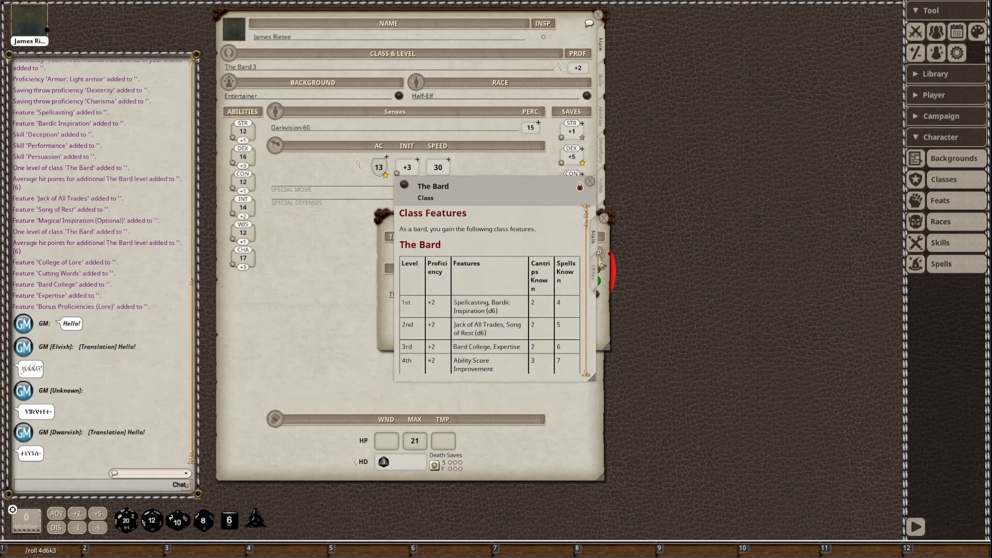
{"action": "left_click_drag", "start_coordinate": [535, 192], "coordinate": [751, 21]}
{"action": "left_click_drag", "start_coordinate": [809, 205], "coordinate": [918, 538]}
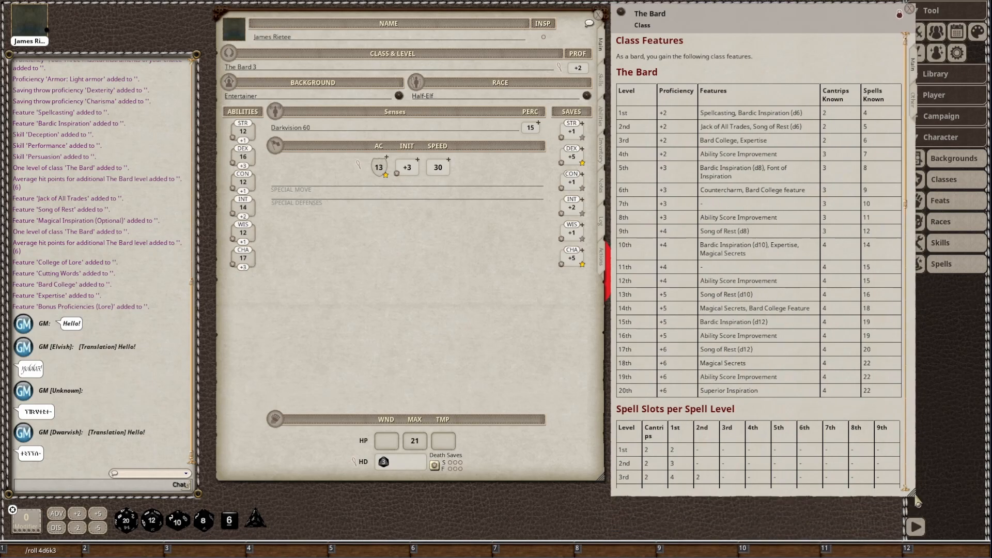
{"action": "scroll", "coordinate": [856, 349], "scroll_direction": "down", "scroll_amount": 1}
{"action": "scroll", "coordinate": [827, 313], "scroll_direction": "down", "scroll_amount": 15}
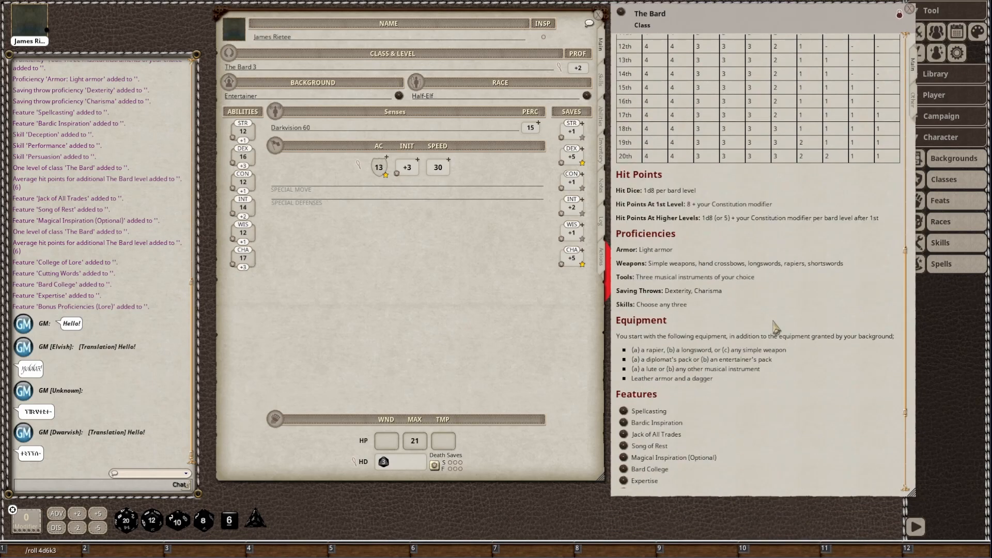
{"action": "scroll", "coordinate": [765, 289], "scroll_direction": "down", "scroll_amount": 5}
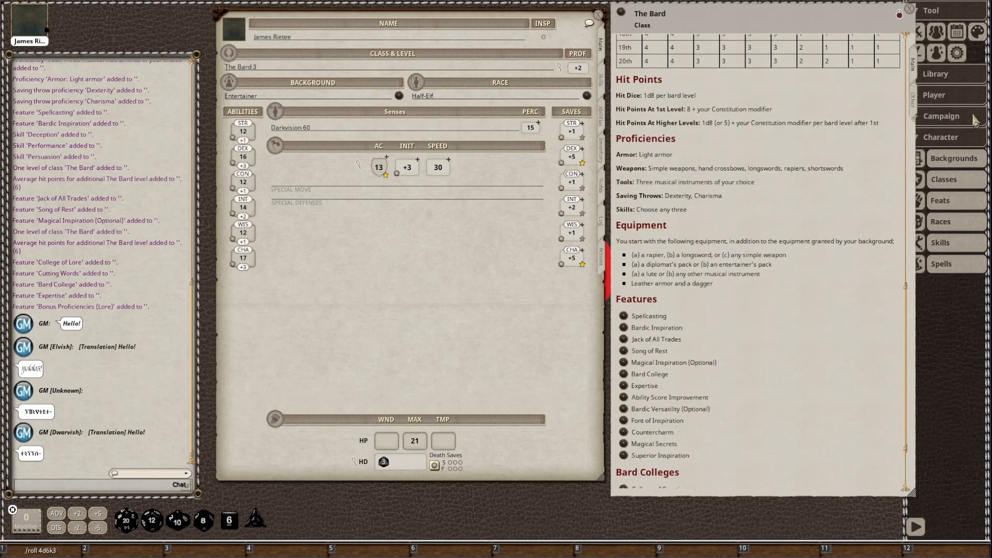
Open the campaign's item list beside the Bard class record and search it for "rapier"
{"action": "left_click", "coordinate": [954, 119]}
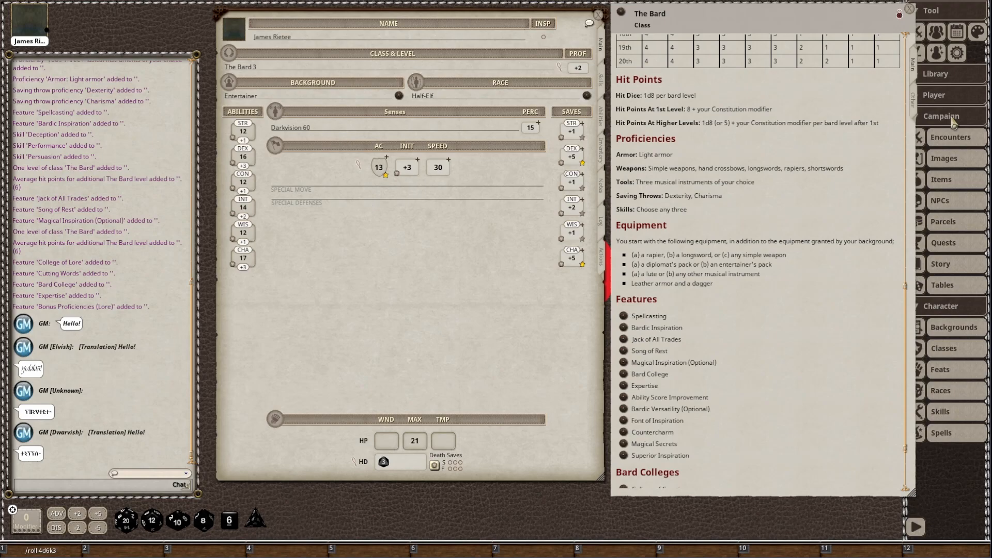
{"action": "left_click_drag", "start_coordinate": [739, 18], "coordinate": [712, 18]}
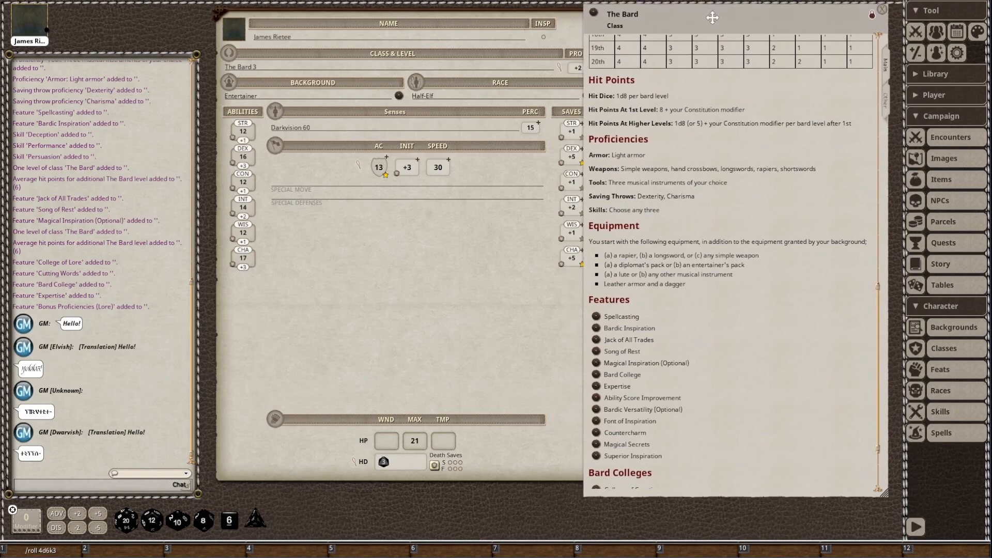
{"action": "left_click", "coordinate": [955, 180]}
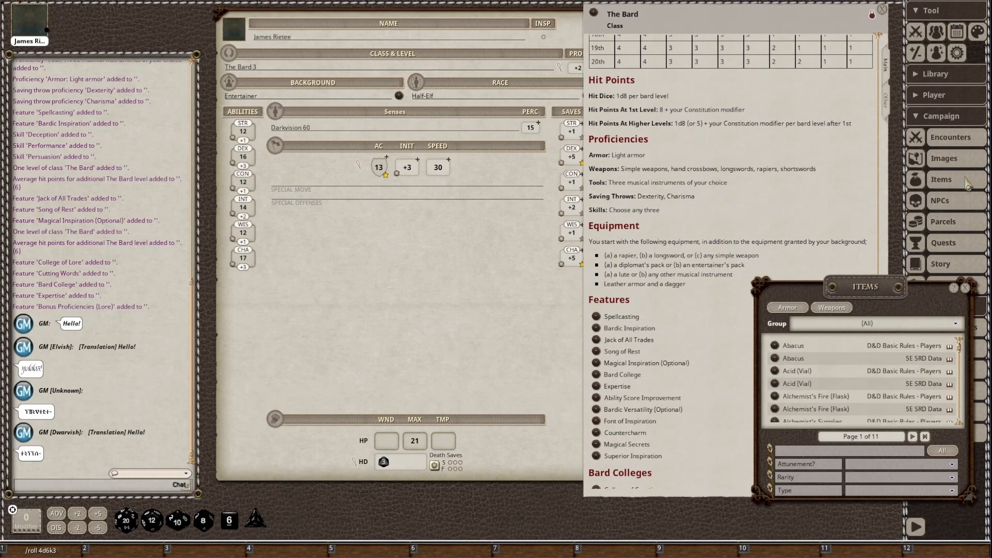
{"action": "left_click", "coordinate": [794, 454]}
{"action": "type", "text": "rapier"}
{"action": "key", "text": "Return"}
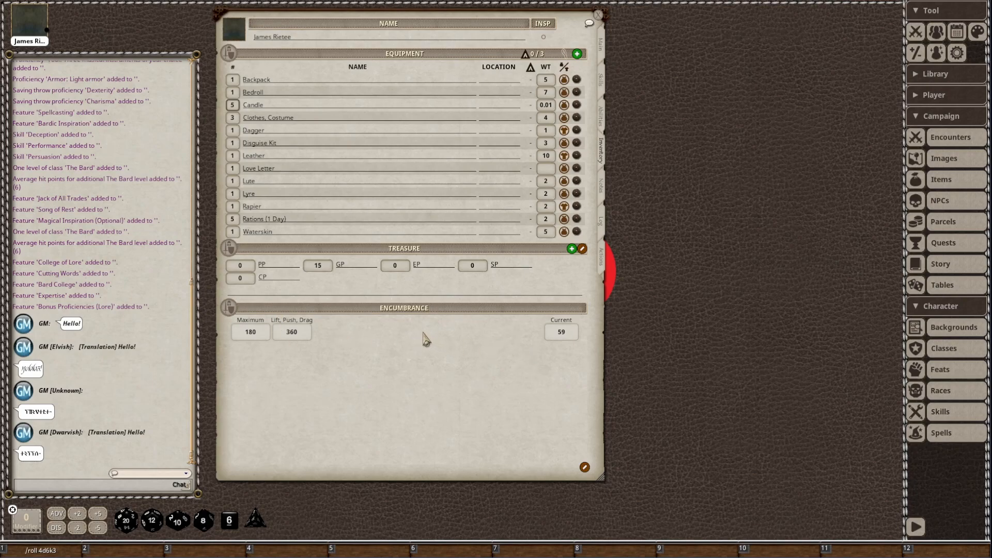
Set the inventory location of the Bedroll, the Candle and the Clothes, Costume to Backpack
{"action": "left_click", "coordinate": [319, 266]}
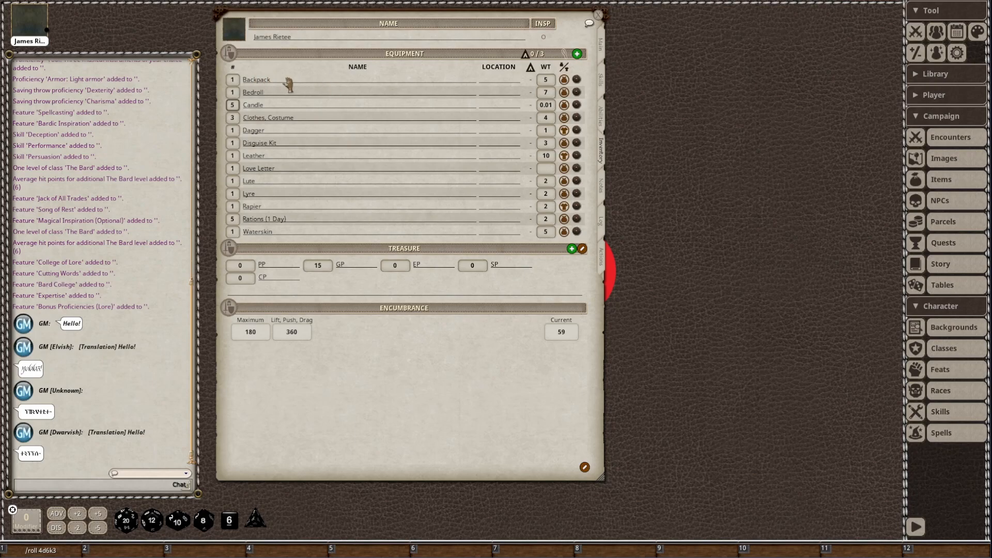
{"action": "left_click", "coordinate": [496, 96]}
{"action": "type", "text": "Backpack"}
{"action": "key", "text": "Return"}
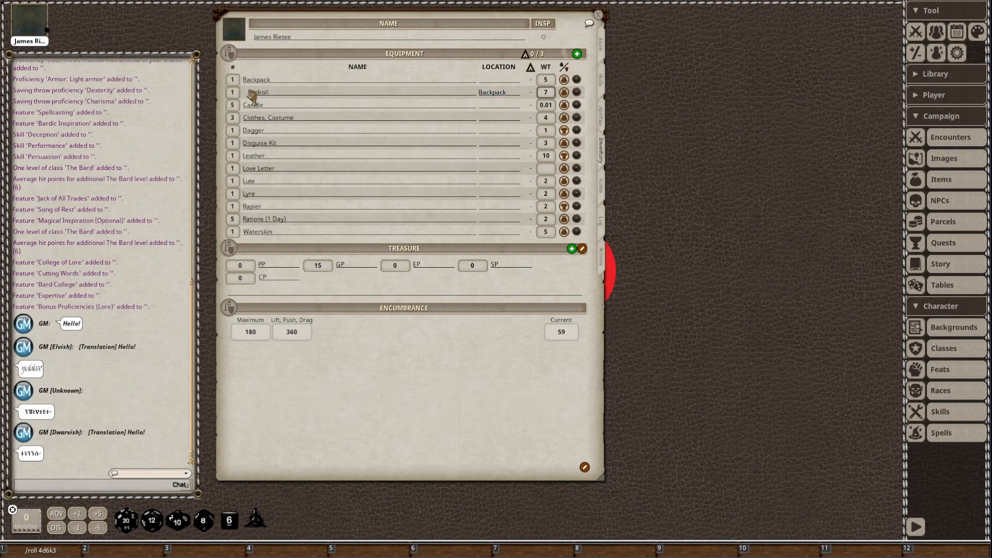
{"action": "left_click", "coordinate": [495, 109]}
{"action": "type", "text": "Backpack"}
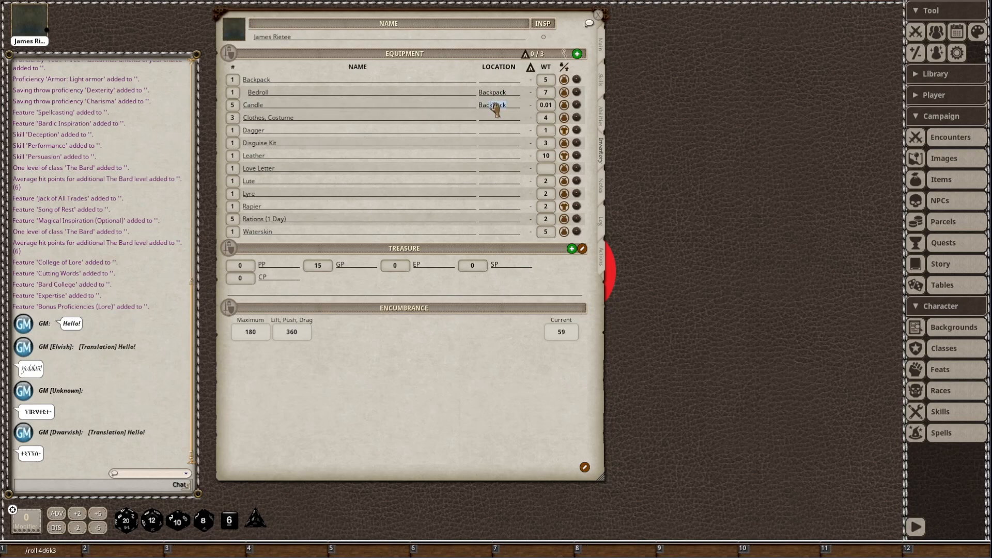
{"action": "key", "text": "Down"}
{"action": "type", "text": "Backpack"}
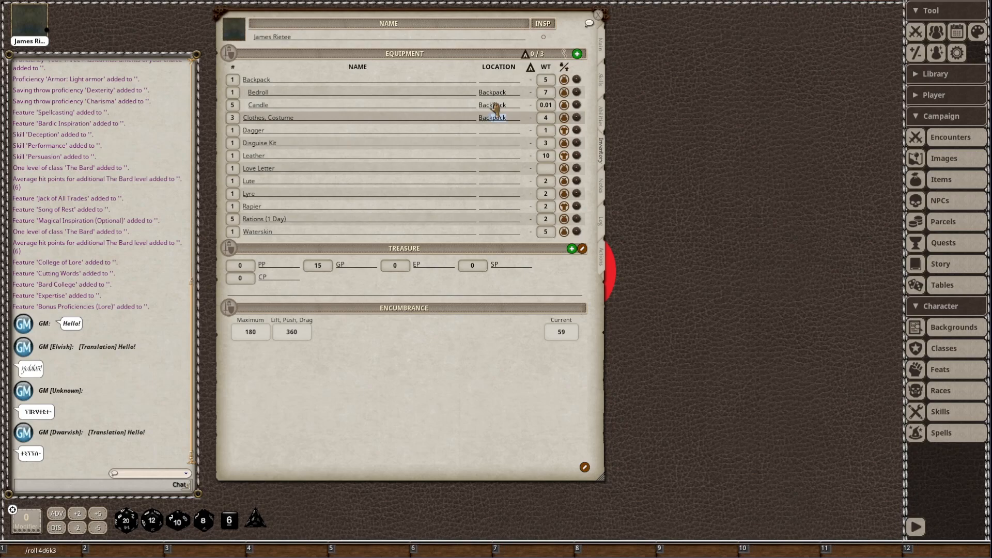
Set the inventory location of the Disguise Kit, Love Letter, Lute, Rations (1 Day) and Waterskin to Backpack
{"action": "key", "text": "Down"}
{"action": "key", "text": "Down"}
{"action": "type", "text": "Backpack"}
{"action": "key", "text": "Down"}
{"action": "key", "text": "Down"}
{"action": "type", "text": "Backpack"}
{"action": "key", "text": "Down"}
{"action": "type", "text": "Backpack"}
{"action": "key", "text": "Down"}
{"action": "key", "text": "Down"}
{"action": "key", "text": "Down"}
{"action": "type", "text": "B"}
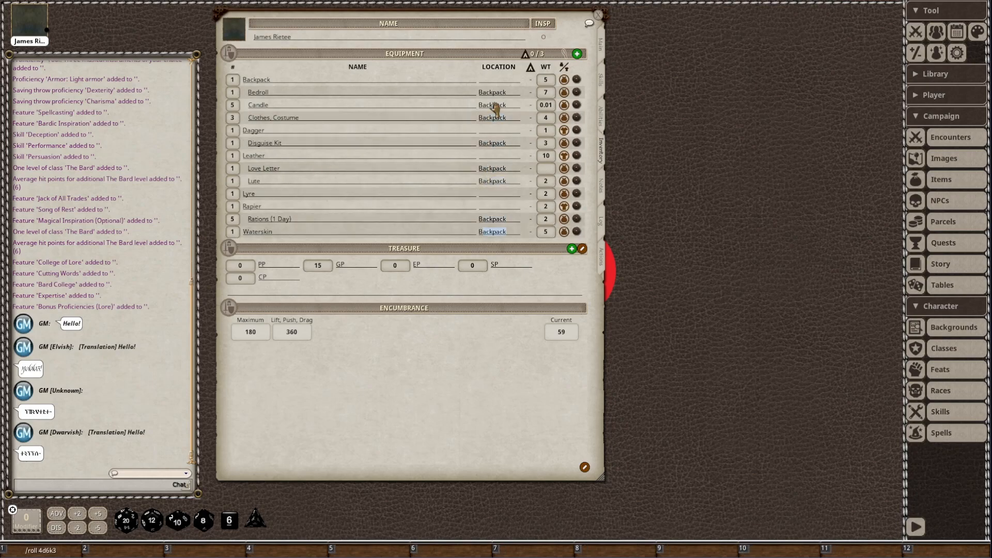
{"action": "key", "text": "Tab"}
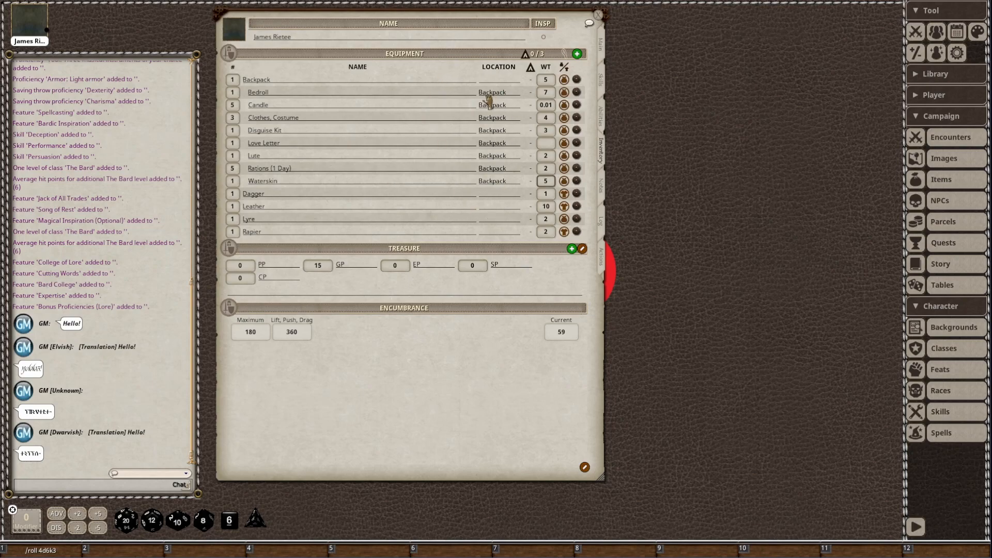
Cycle the Backpack's carry status to not carried and back to carried
{"action": "left_click", "coordinate": [564, 80]}
{"action": "left_click", "coordinate": [565, 80]}
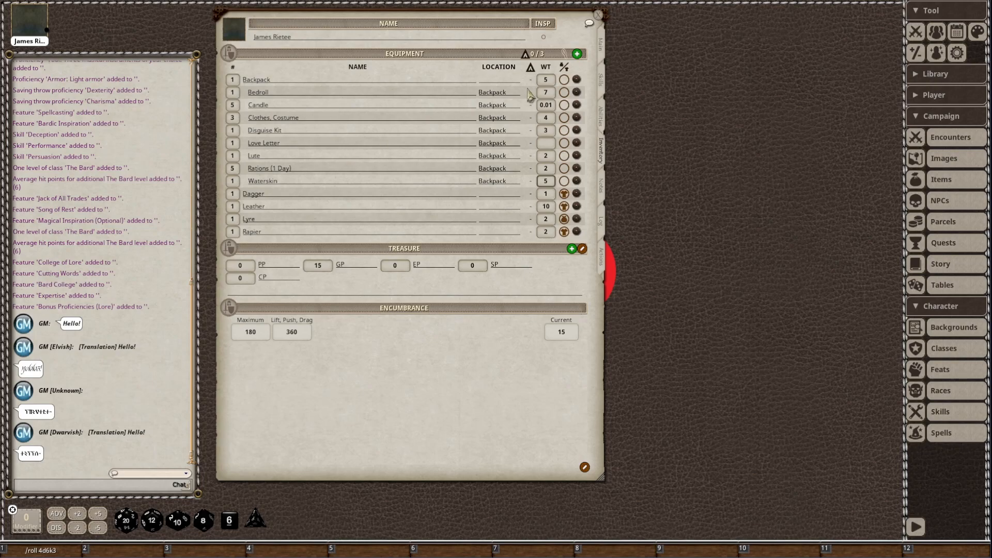
{"action": "left_click", "coordinate": [564, 81]}
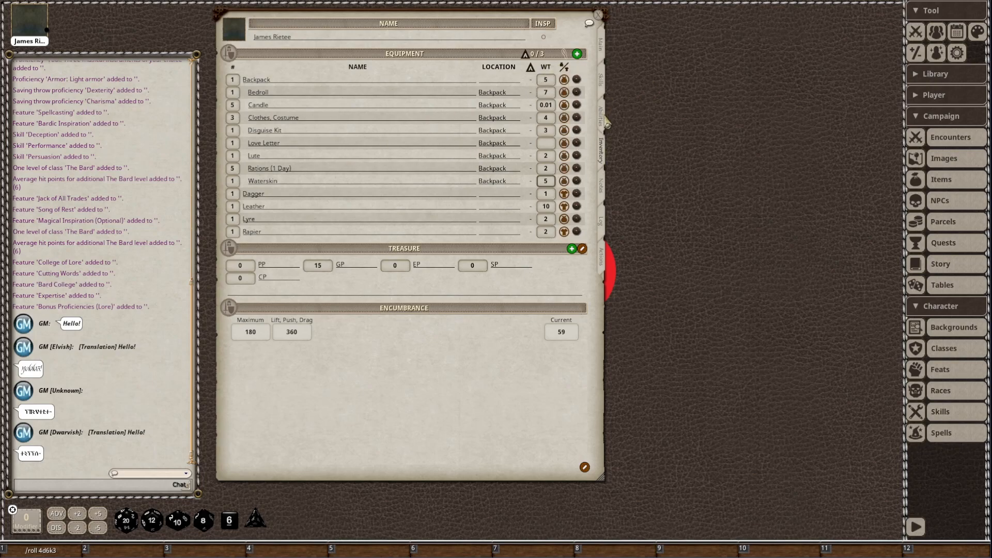
Look over the character's personal notes, adventure log, and weapon and spell actions
{"action": "left_click", "coordinate": [601, 185]}
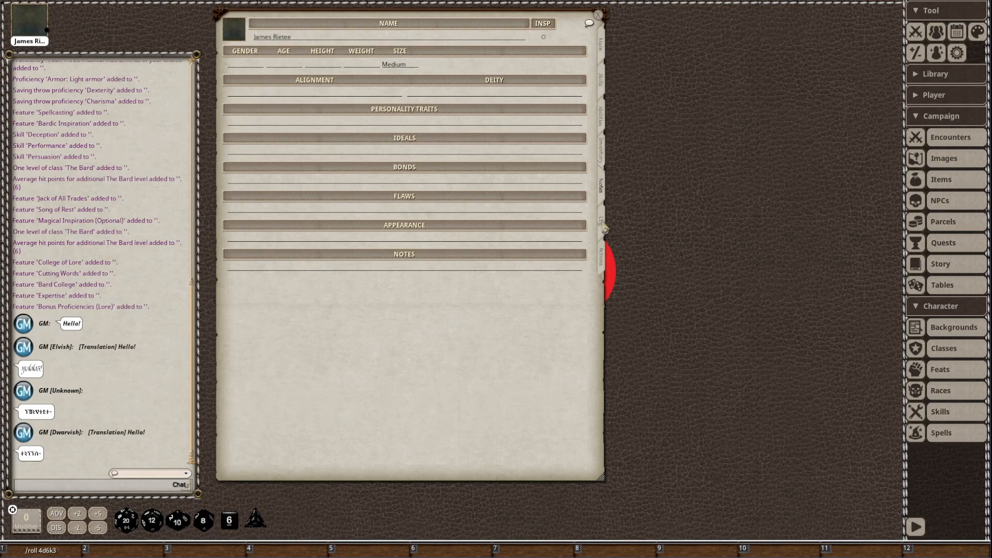
{"action": "left_click", "coordinate": [601, 221]}
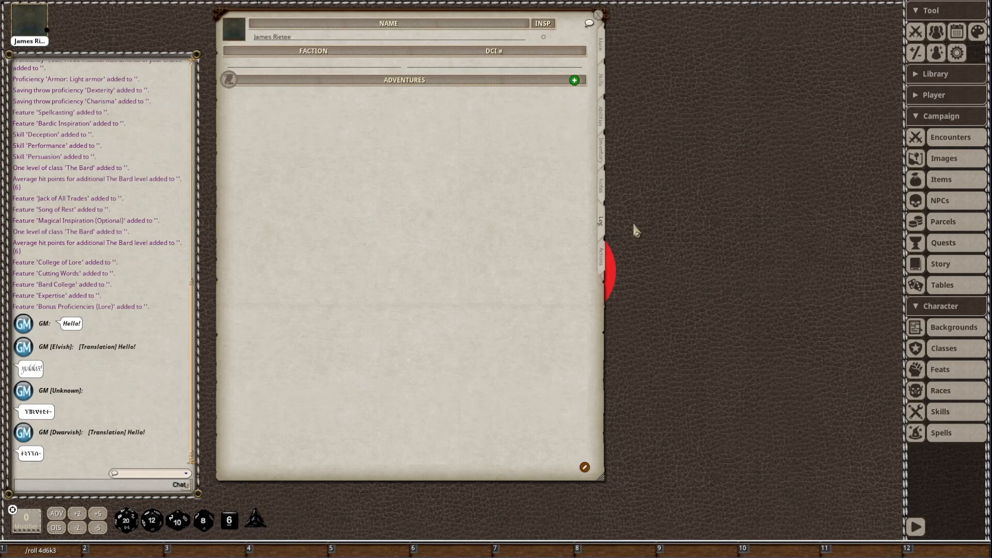
{"action": "left_click", "coordinate": [600, 256]}
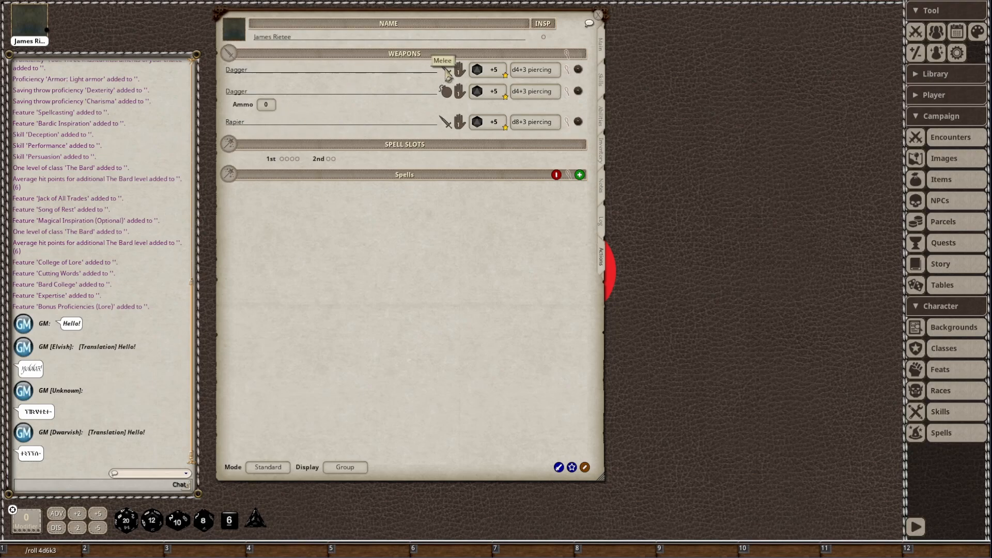
Set the thrown Dagger's ammo to 1 and read the Dagger's item details
{"action": "left_click", "coordinate": [447, 94]}
{"action": "type", "text": "1"}
{"action": "left_click", "coordinate": [342, 117]}
{"action": "left_click", "coordinate": [580, 72]}
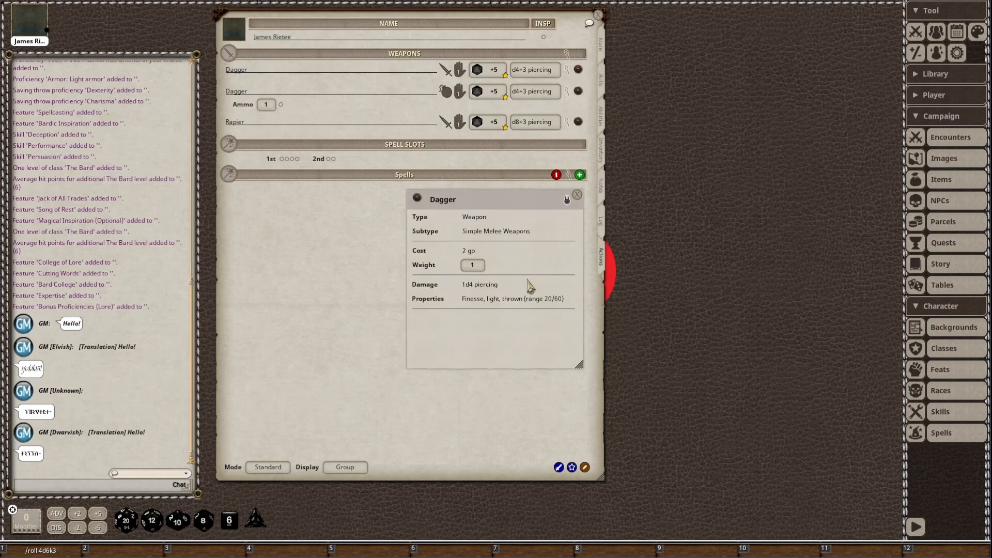
{"action": "left_click", "coordinate": [578, 197]}
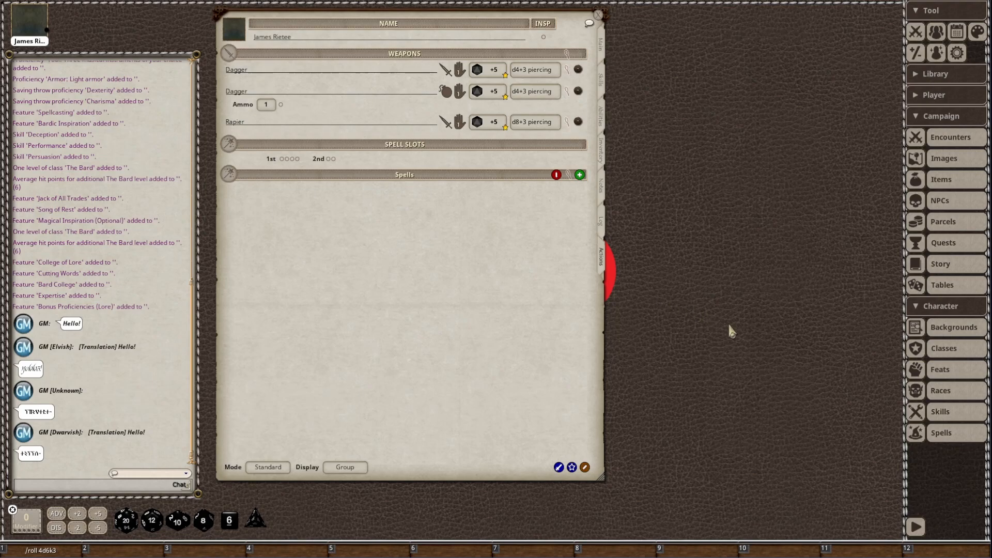
Reopen the Bard class record and check the cantrips, spells known and spell slots for level 3
{"action": "left_click", "coordinate": [601, 48]}
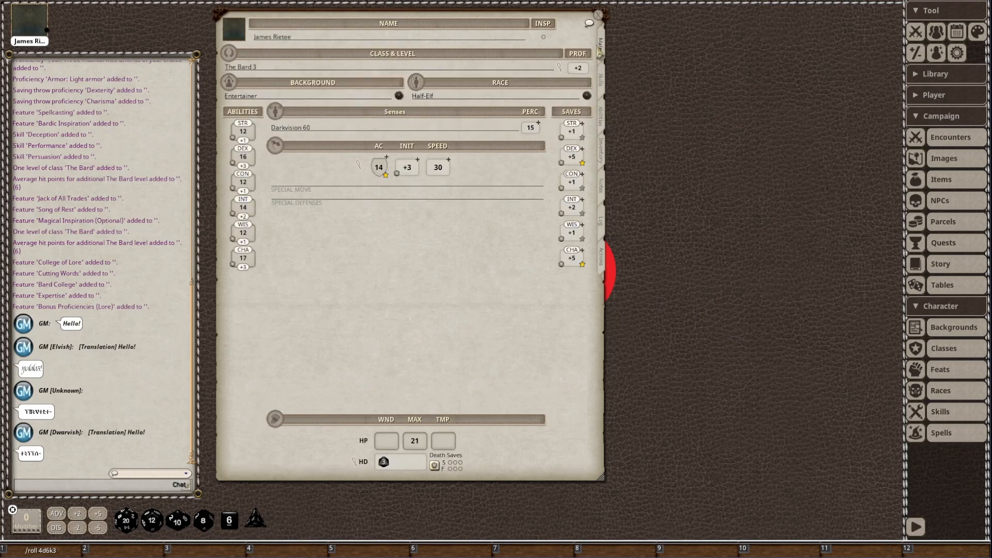
{"action": "left_click", "coordinate": [559, 67]}
{"action": "left_click", "coordinate": [595, 295]}
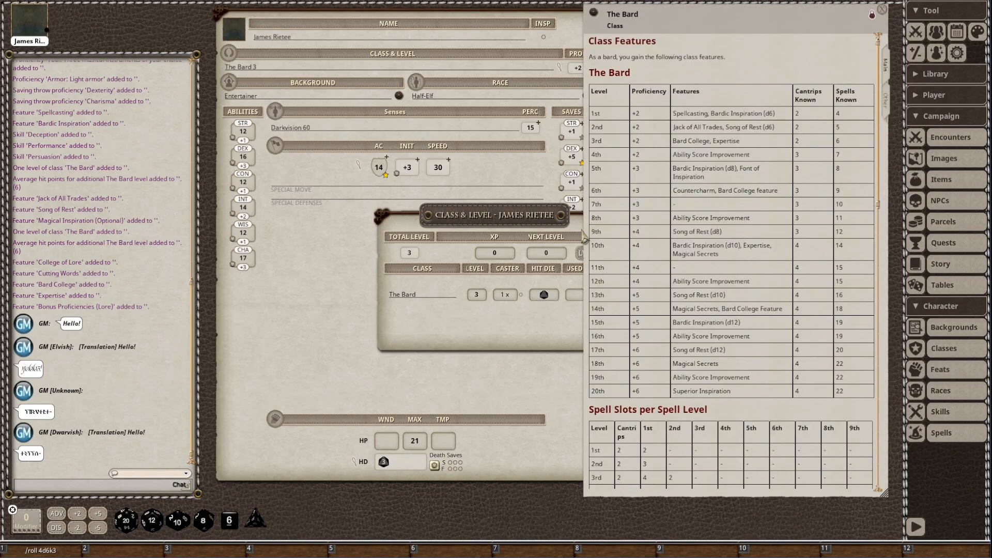
{"action": "middle_click", "coordinate": [544, 299]}
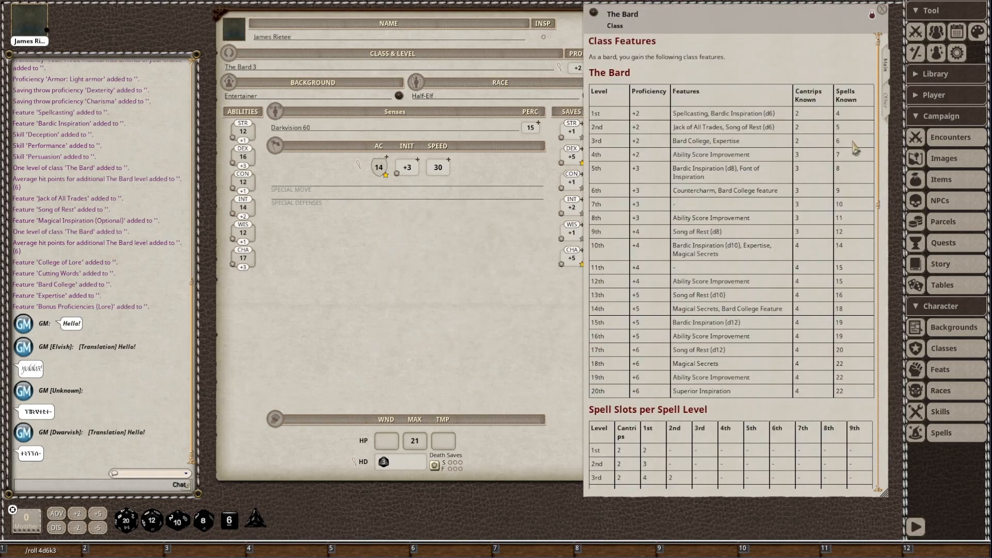
{"action": "scroll", "coordinate": [850, 148], "scroll_direction": "down", "scroll_amount": 1}
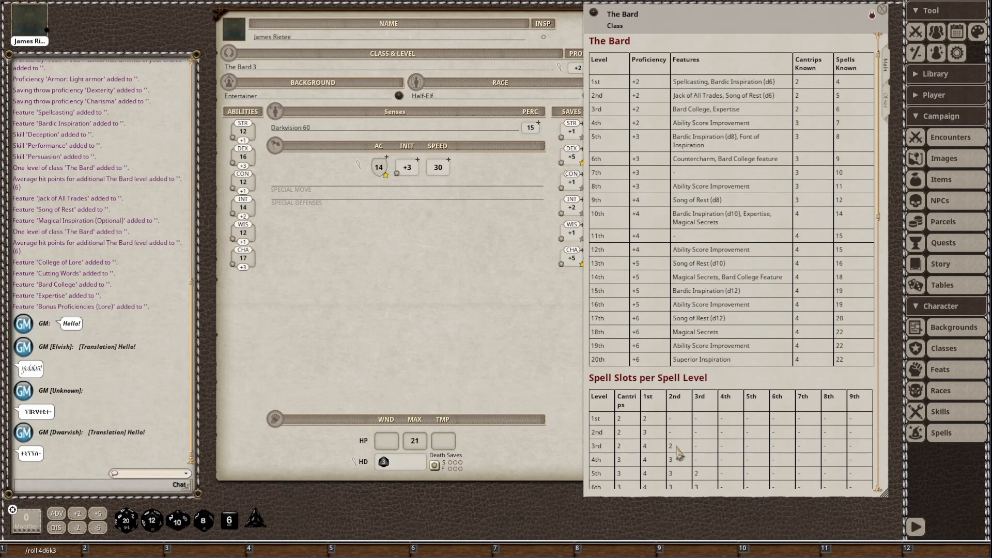
Open the spell list and filter it to level 2 spells from the Bard source
{"action": "left_click", "coordinate": [954, 438]}
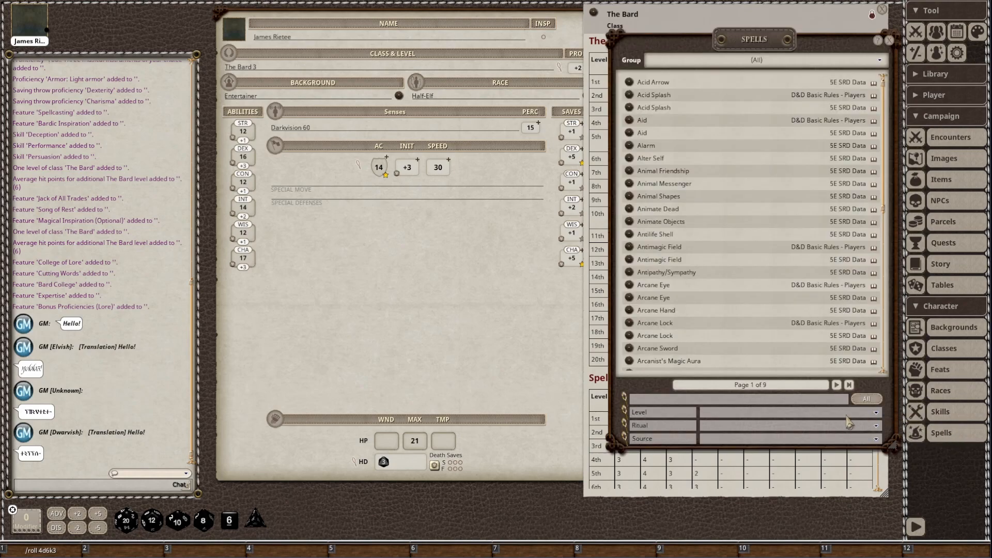
{"action": "left_click", "coordinate": [794, 439]}
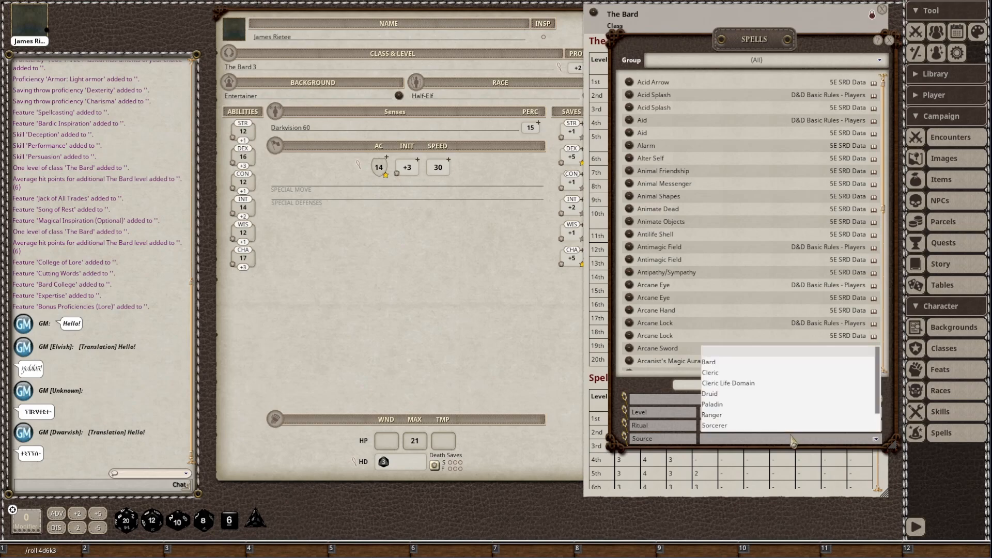
{"action": "left_click", "coordinate": [713, 364]}
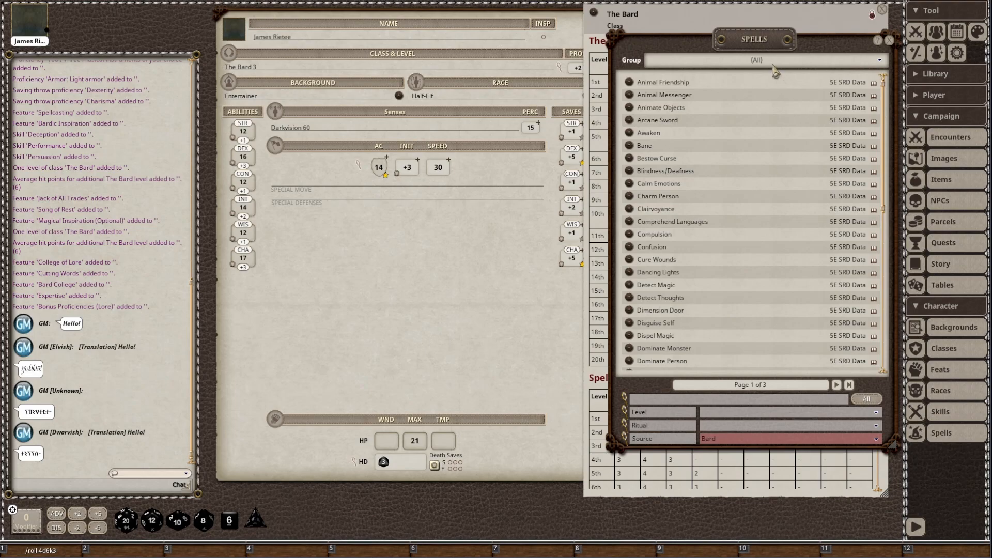
{"action": "left_click", "coordinate": [738, 419]}
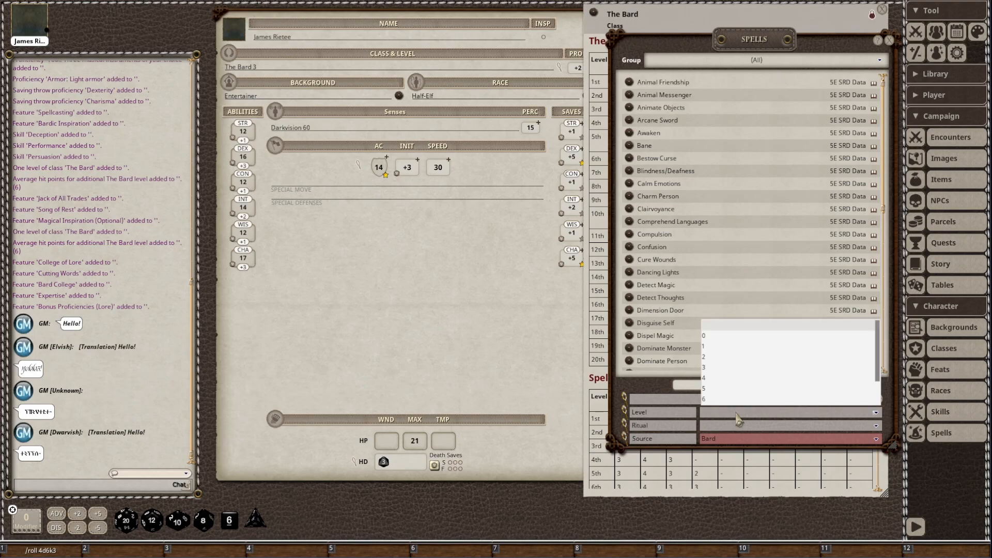
{"action": "left_click", "coordinate": [707, 356]}
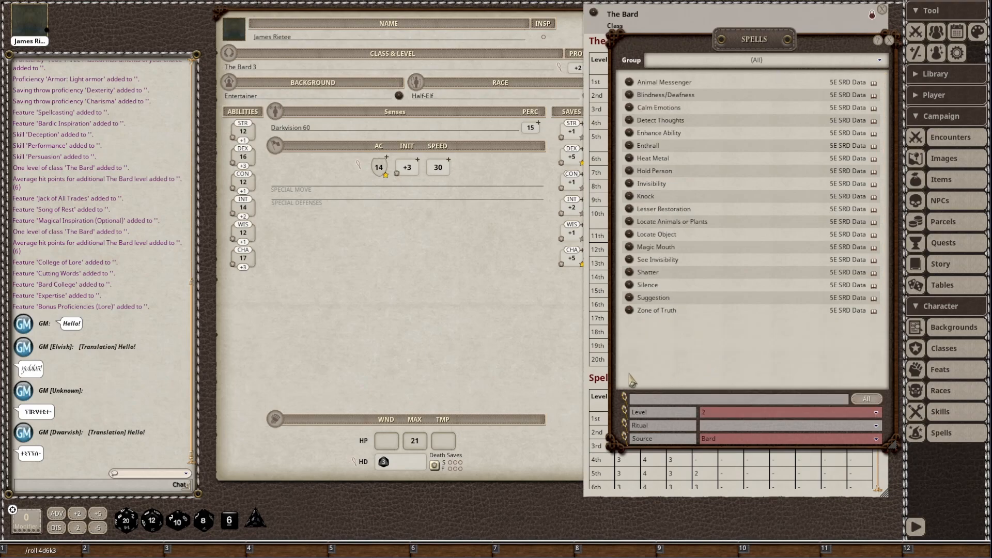
Add Shatter to the character's spell actions and check the Spells power group's ability, attack and save settings
{"action": "left_click", "coordinate": [544, 370]}
{"action": "left_click", "coordinate": [602, 269]}
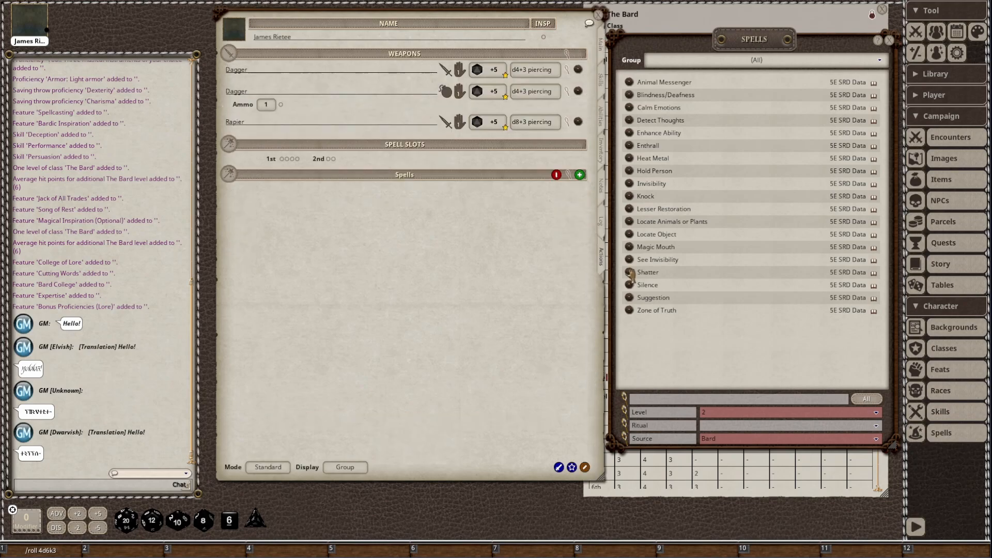
{"action": "left_click_drag", "start_coordinate": [631, 274], "coordinate": [381, 248]}
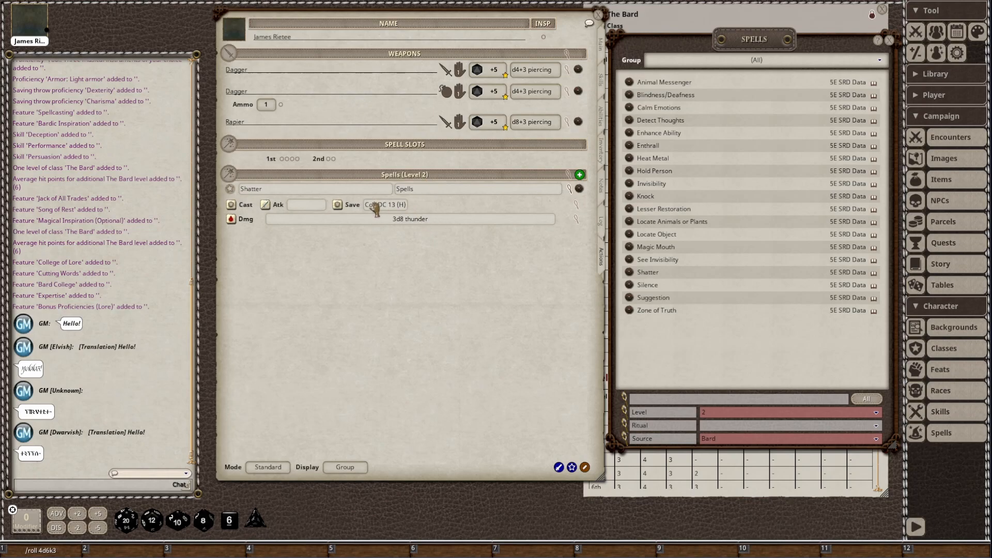
{"action": "left_click", "coordinate": [568, 176]}
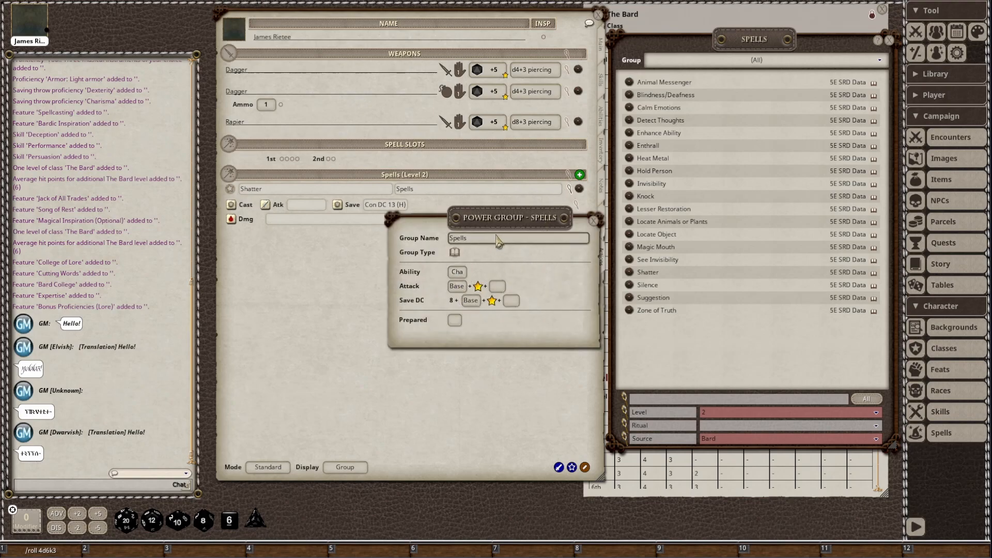
{"action": "left_click", "coordinate": [594, 222]}
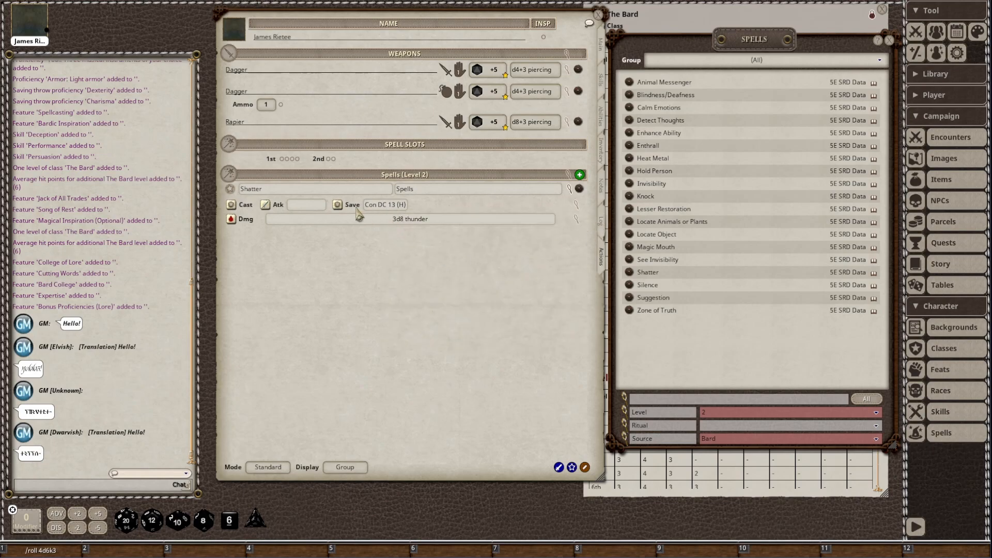
Filter the Bard spells to level 1 and add Cure Wounds and Charm Person to the character's spell actions
{"action": "left_click", "coordinate": [724, 412]}
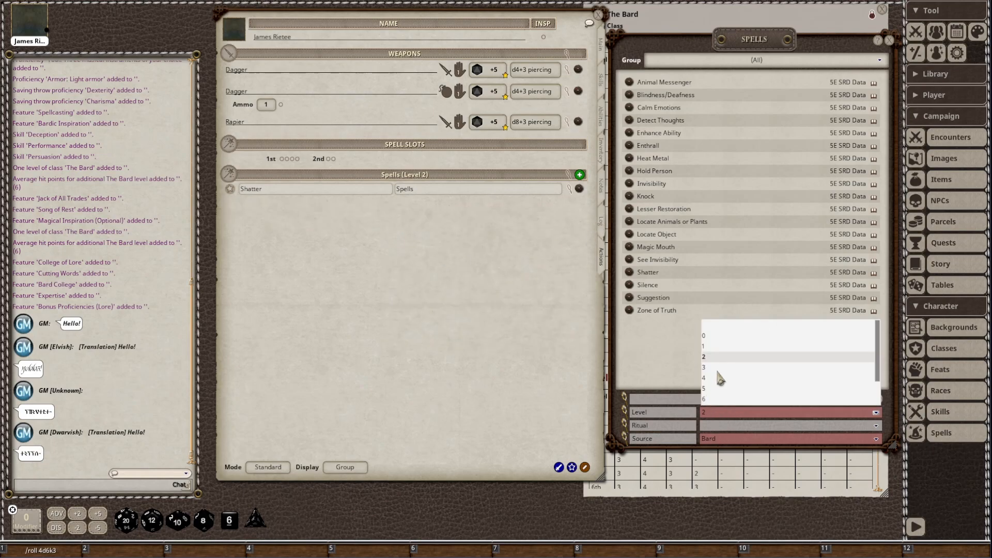
{"action": "left_click", "coordinate": [705, 347]}
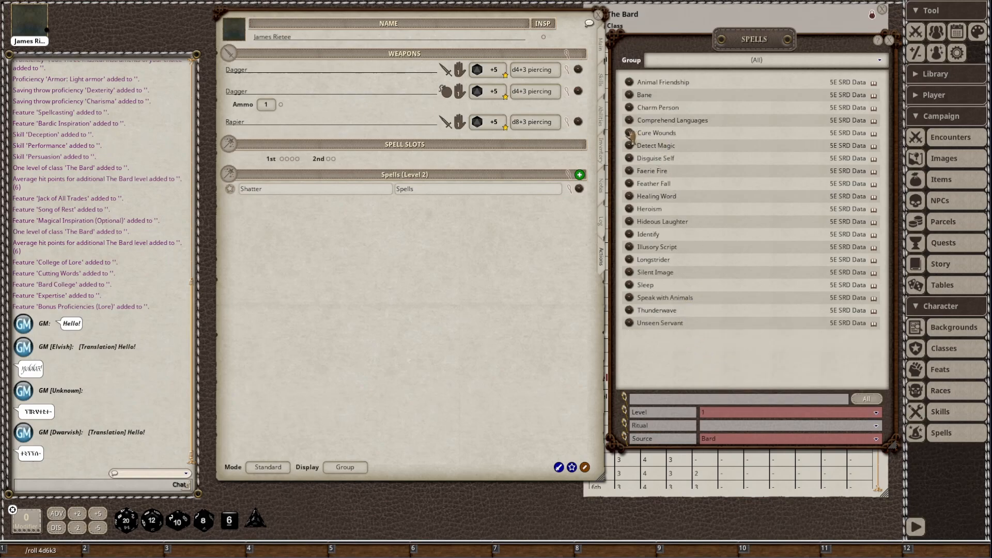
{"action": "mouse_move", "coordinate": [630, 139]}
{"action": "left_mouse_down"}
{"action": "mouse_move", "coordinate": [461, 217]}
{"action": "mouse_move", "coordinate": [465, 235]}
{"action": "mouse_move", "coordinate": [392, 234]}
{"action": "left_mouse_up"}
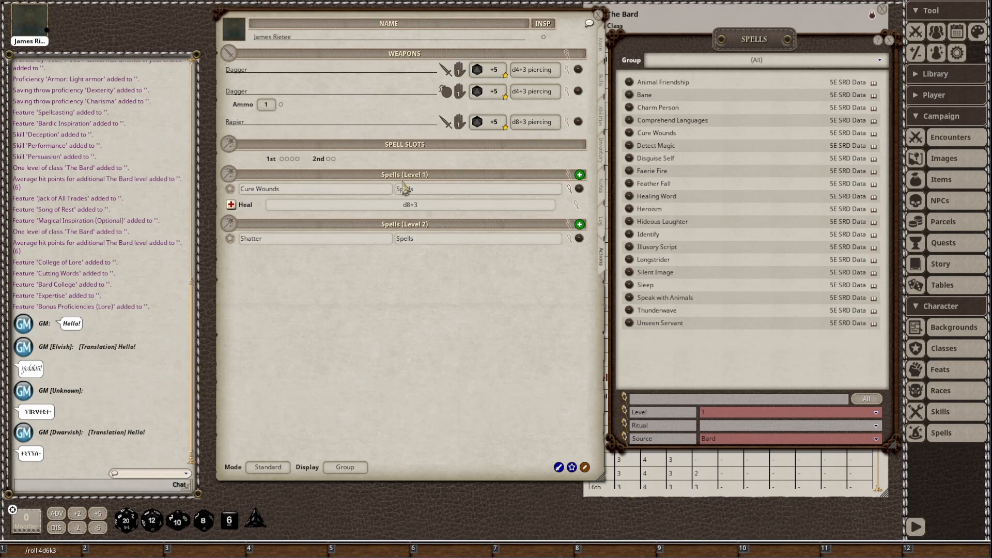
{"action": "left_click", "coordinate": [570, 190]}
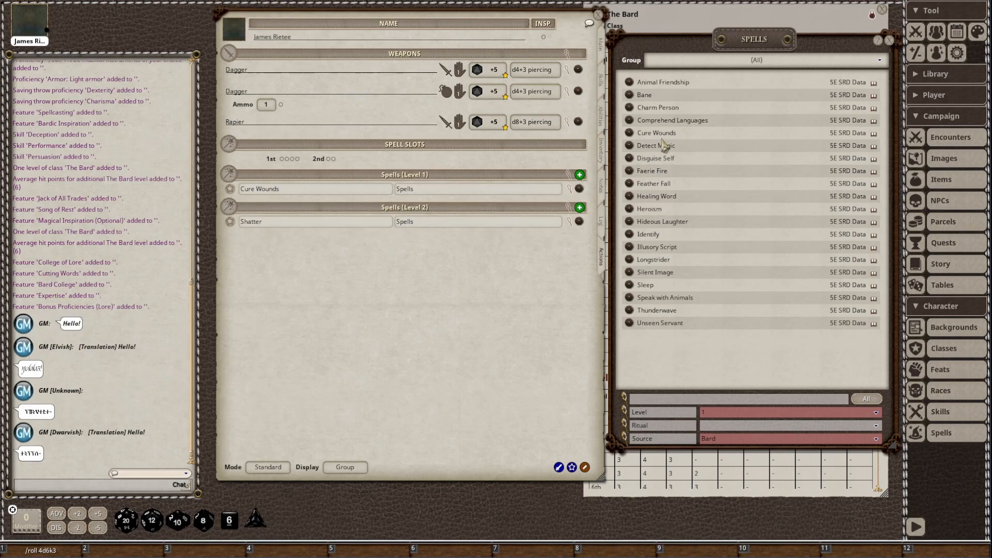
{"action": "left_click_drag", "start_coordinate": [628, 109], "coordinate": [441, 193]}
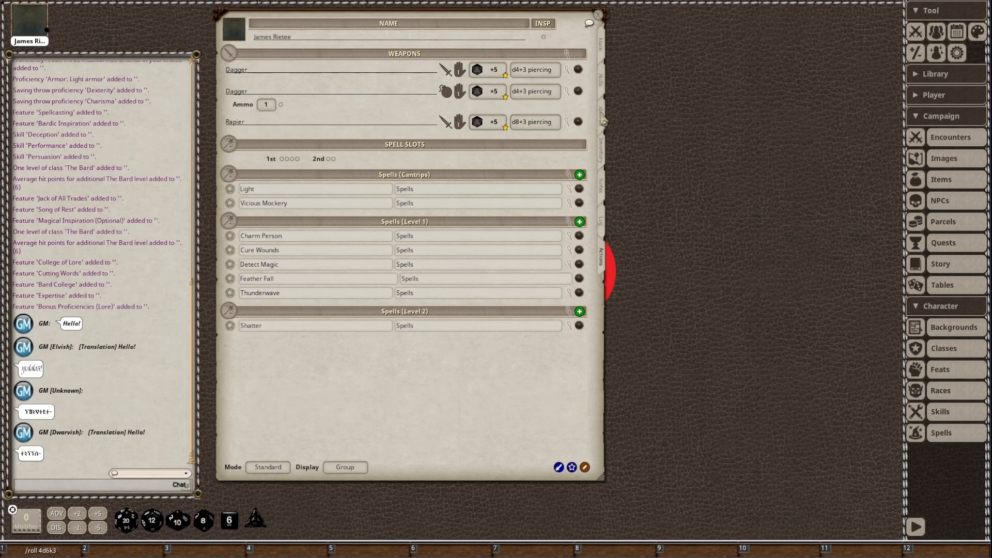
Open the character's Bardic Inspiration, Cutting Words and Song of Rest feature records and arrange them beside the character sheet
{"action": "left_click", "coordinate": [602, 116]}
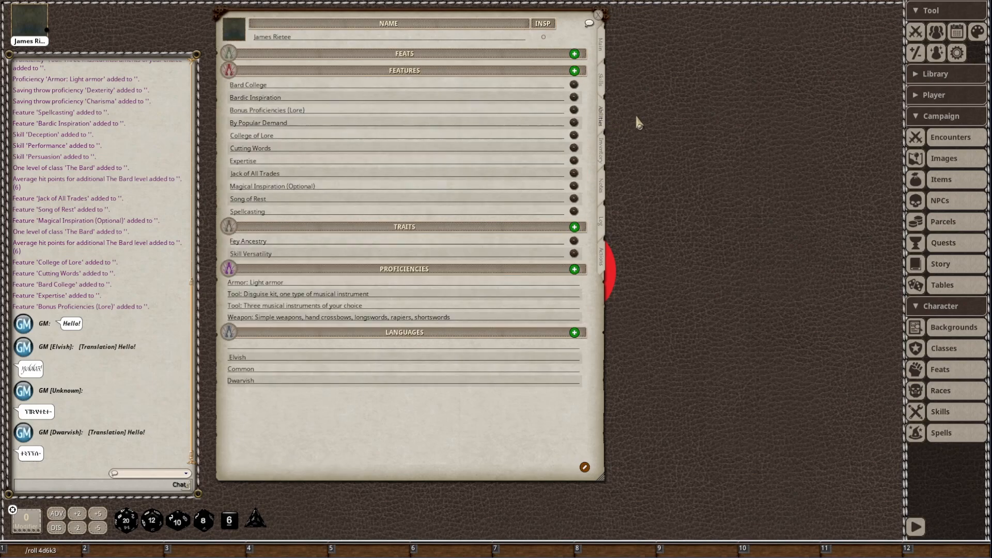
{"action": "left_click", "coordinate": [573, 99]}
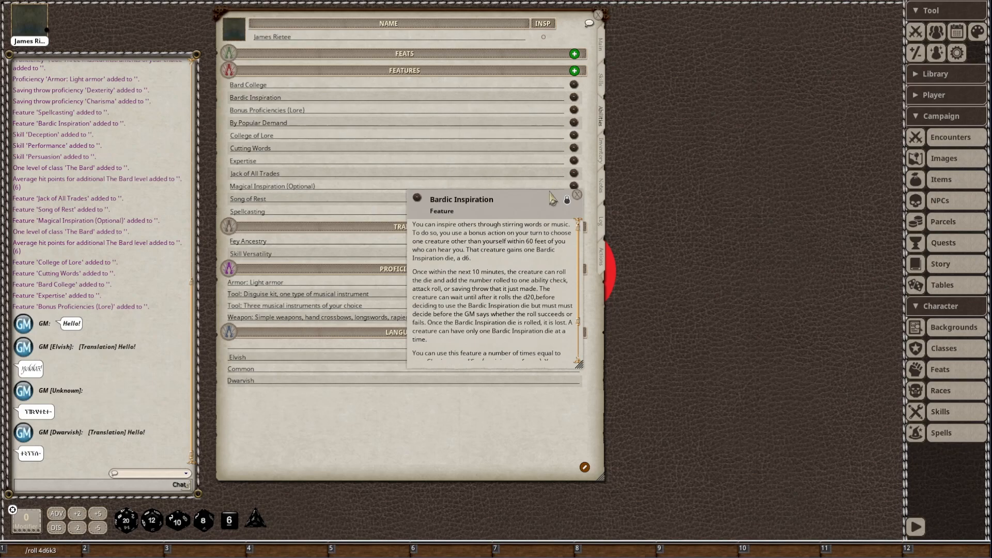
{"action": "left_click_drag", "start_coordinate": [528, 203], "coordinate": [731, 20]}
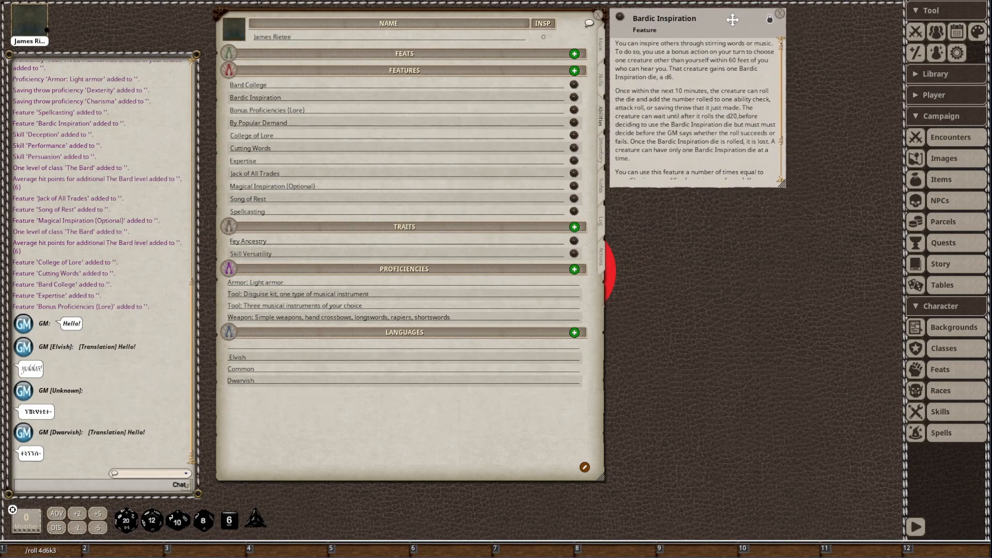
{"action": "left_click", "coordinate": [574, 148]}
{"action": "left_click_drag", "start_coordinate": [497, 199], "coordinate": [700, 45]}
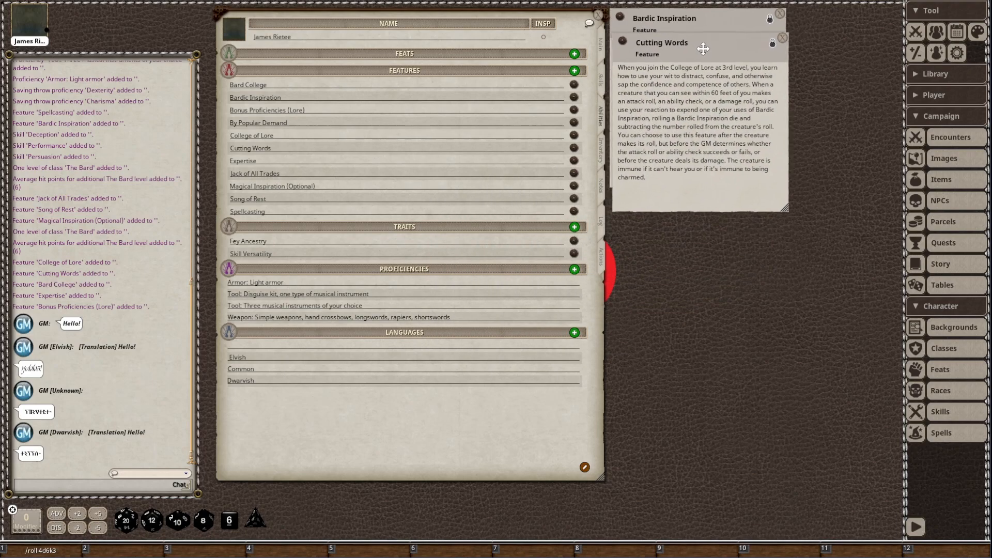
{"action": "left_click", "coordinate": [574, 199]}
{"action": "left_click_drag", "start_coordinate": [550, 204], "coordinate": [748, 79]}
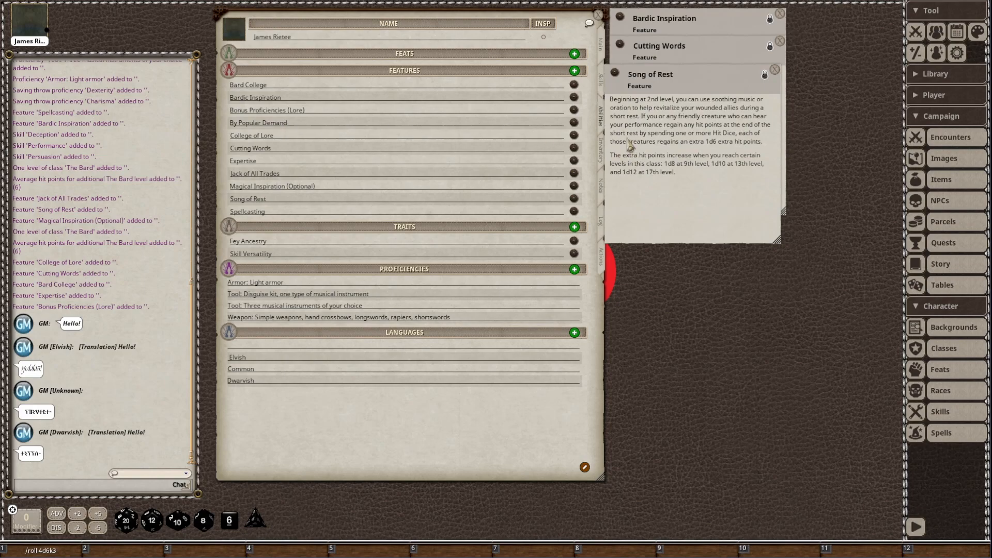
Add Song of Rest, Cutting Words and Bardic Inspiration to the character's actions as powers, and close their feature records
{"action": "left_click", "coordinate": [602, 257]}
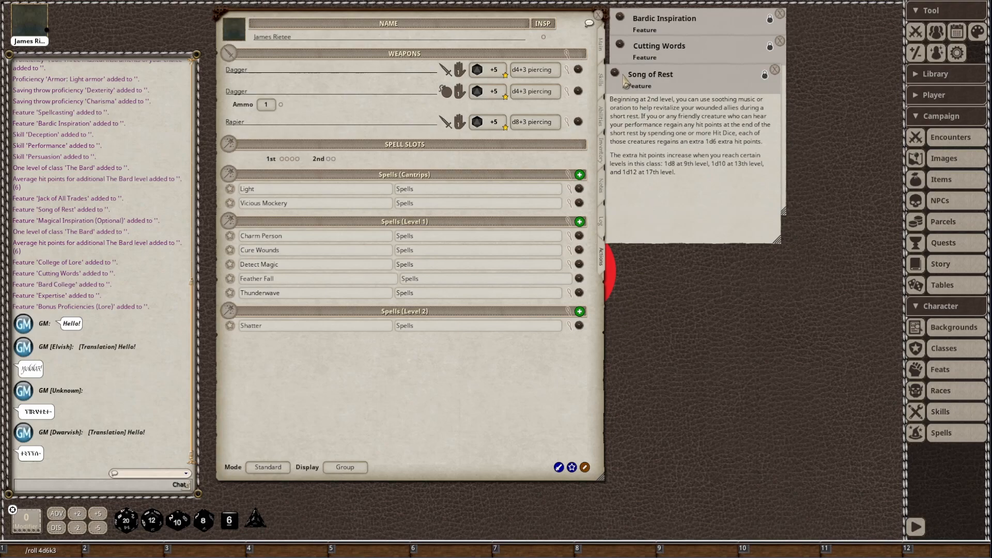
{"action": "left_click_drag", "start_coordinate": [478, 376], "coordinate": [477, 377]}
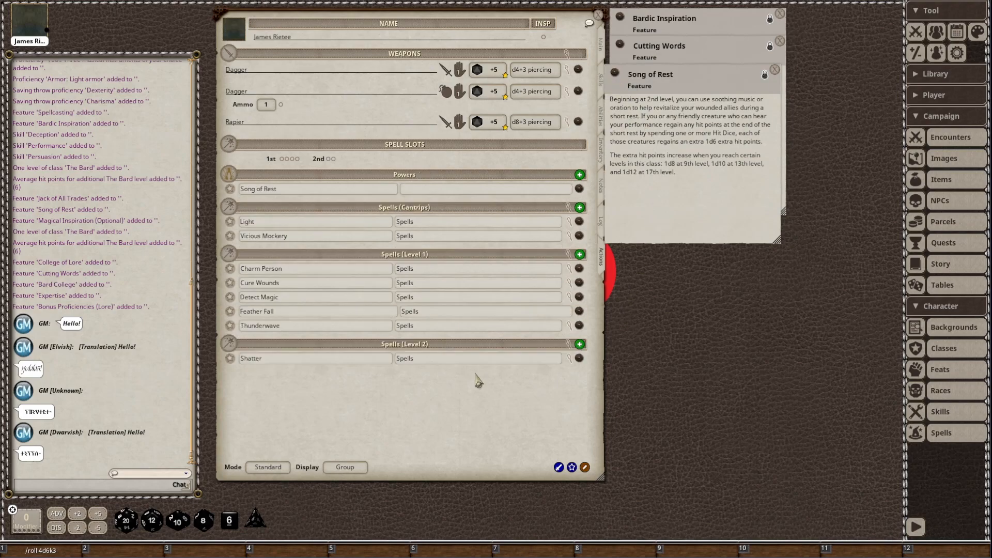
{"action": "left_click_drag", "start_coordinate": [620, 45], "coordinate": [468, 418]}
{"action": "left_click", "coordinate": [629, 23]}
{"action": "left_click_drag", "start_coordinate": [601, 74], "coordinate": [465, 395]}
{"action": "left_click", "coordinate": [780, 14]}
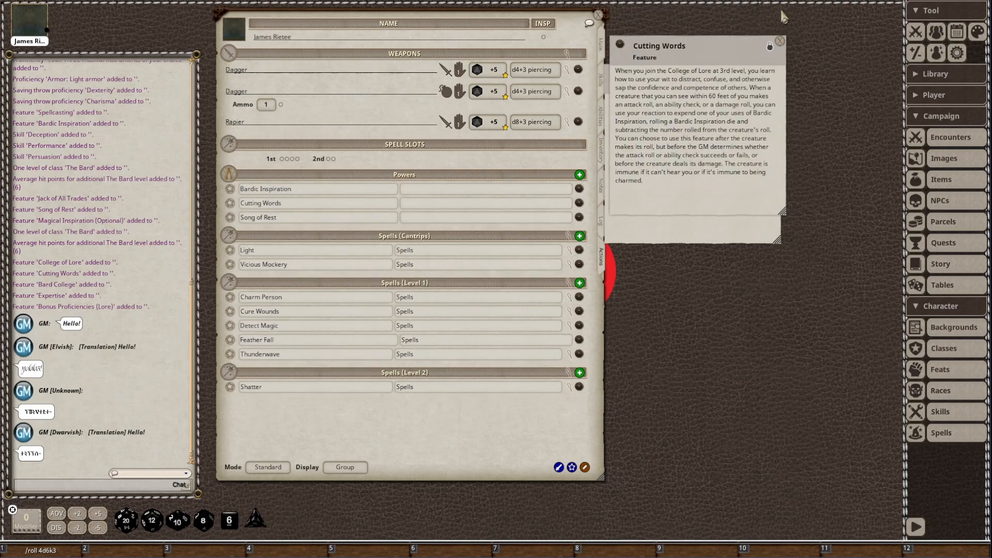
{"action": "left_click", "coordinate": [780, 42]}
{"action": "left_click", "coordinate": [779, 71]}
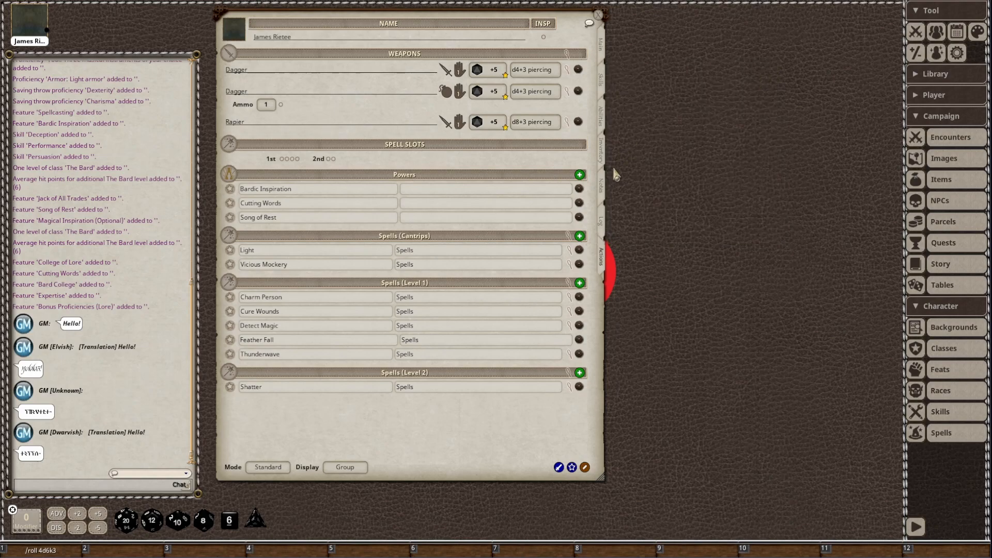
Read the descriptions of the Bardic Inspiration, Cutting Words and Song of Rest powers
{"action": "left_click", "coordinate": [580, 192]}
{"action": "left_click", "coordinate": [577, 194]}
{"action": "left_click", "coordinate": [579, 204]}
{"action": "left_click", "coordinate": [577, 195]}
{"action": "left_click", "coordinate": [580, 217]}
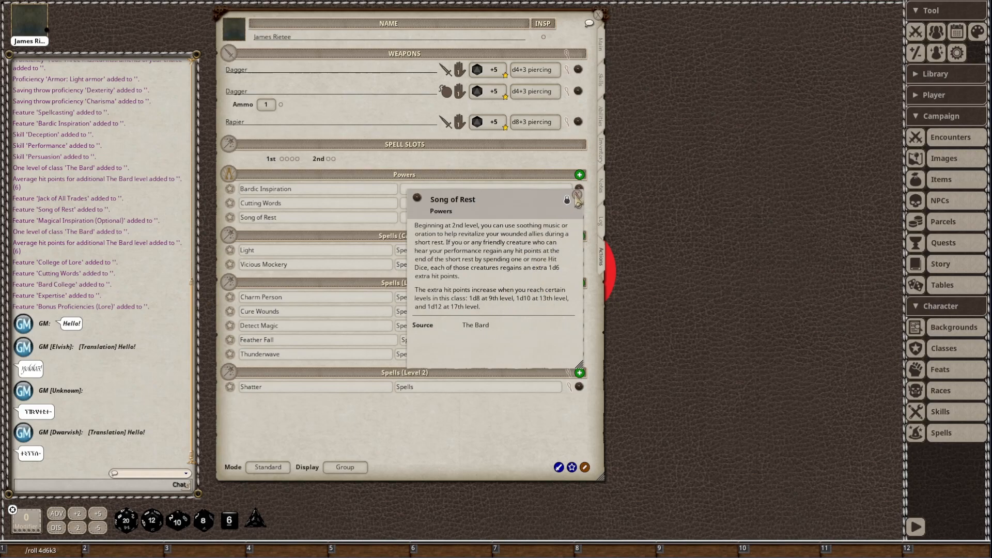
{"action": "left_click", "coordinate": [577, 196]}
{"action": "left_click", "coordinate": [579, 218]}
{"action": "left_click", "coordinate": [577, 195]}
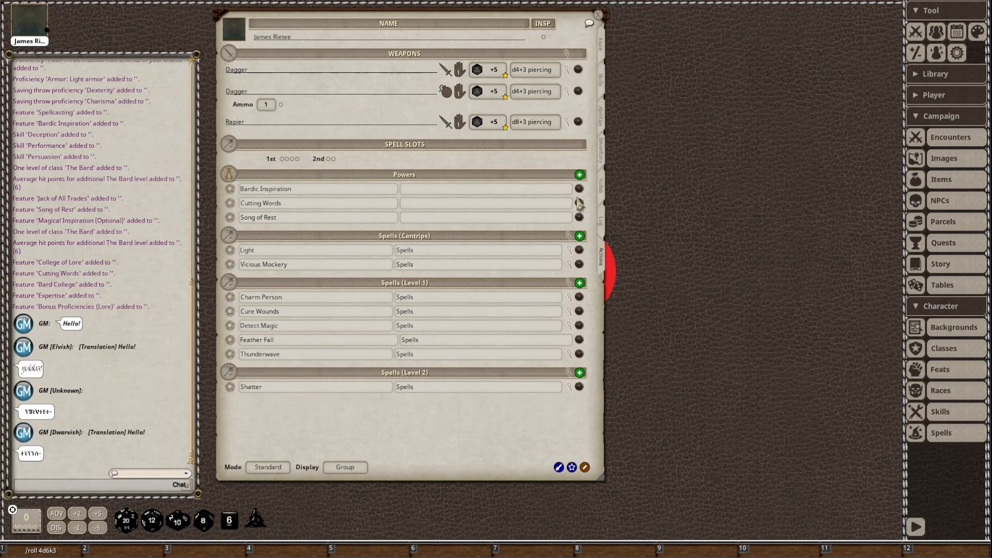
Add a heal action to the Song of Rest power, set its healing dice to 1d6, and collapse the power
{"action": "right_click", "coordinate": [426, 222]}
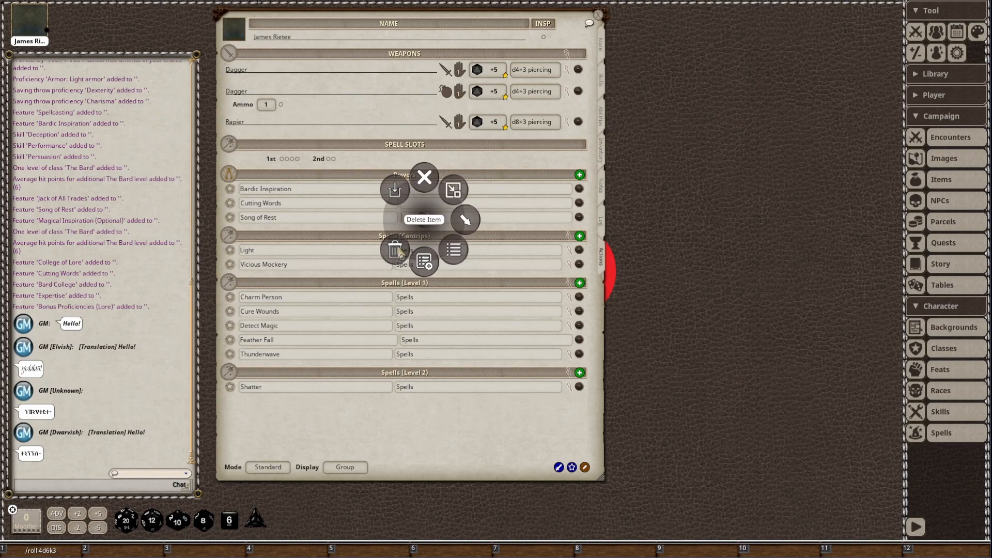
{"action": "left_click", "coordinate": [465, 219]}
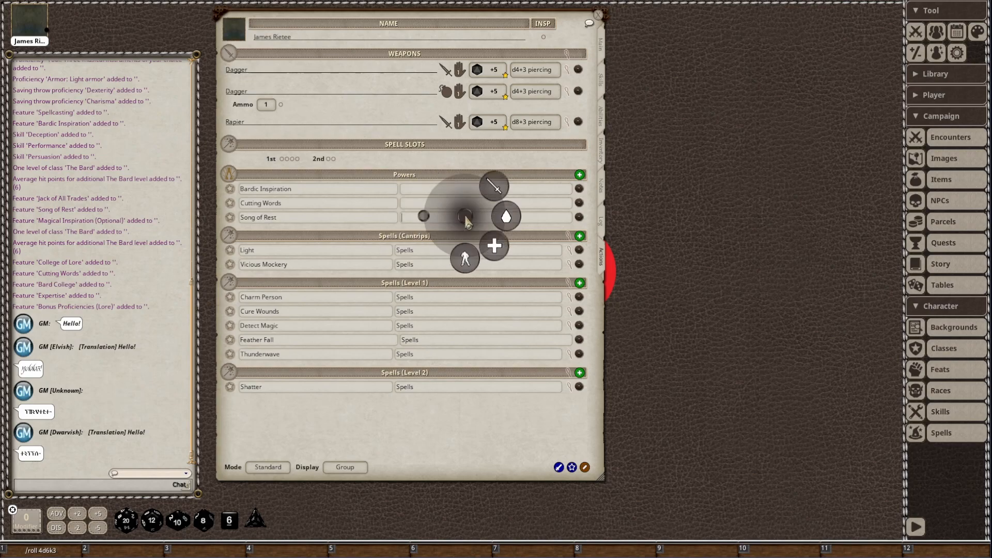
{"action": "left_click", "coordinate": [499, 250]}
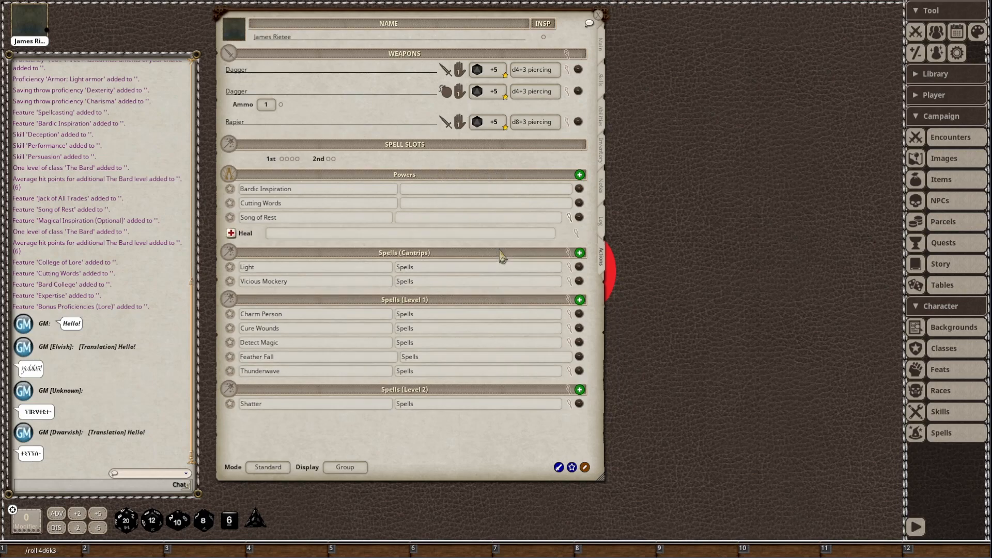
{"action": "left_click", "coordinate": [575, 238]}
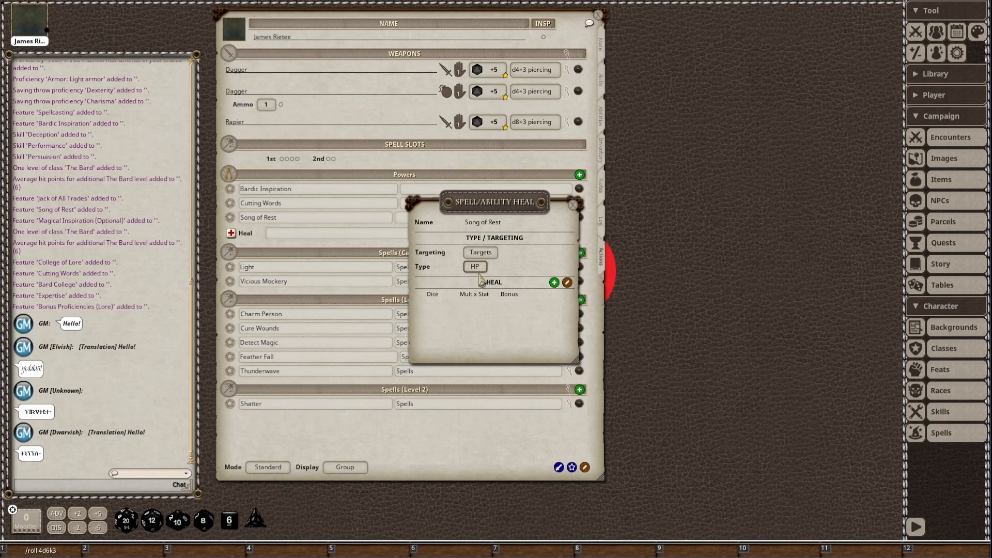
{"action": "left_click", "coordinate": [554, 282]}
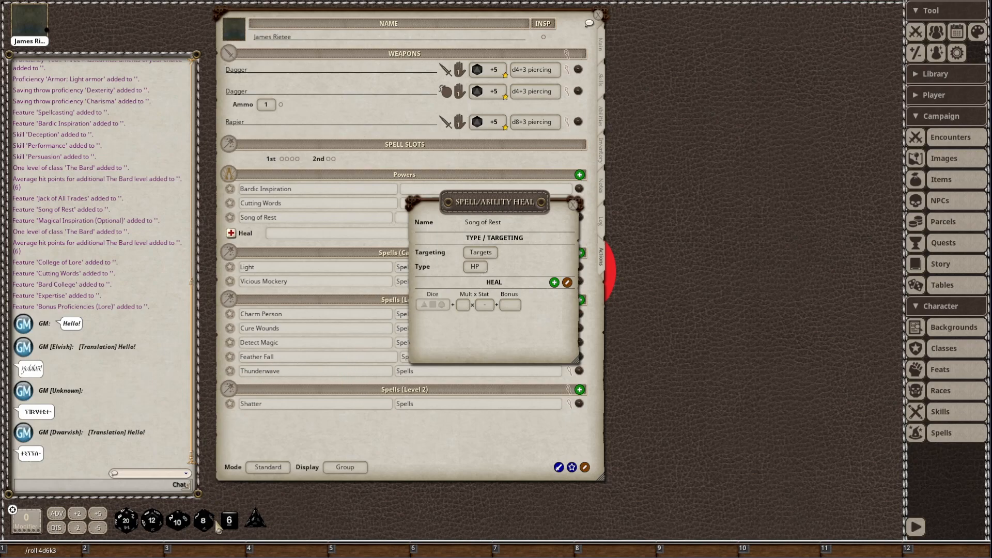
{"action": "mouse_move", "coordinate": [229, 522]}
{"action": "left_mouse_down"}
{"action": "mouse_move", "coordinate": [363, 426]}
{"action": "mouse_move", "coordinate": [437, 309]}
{"action": "left_mouse_up"}
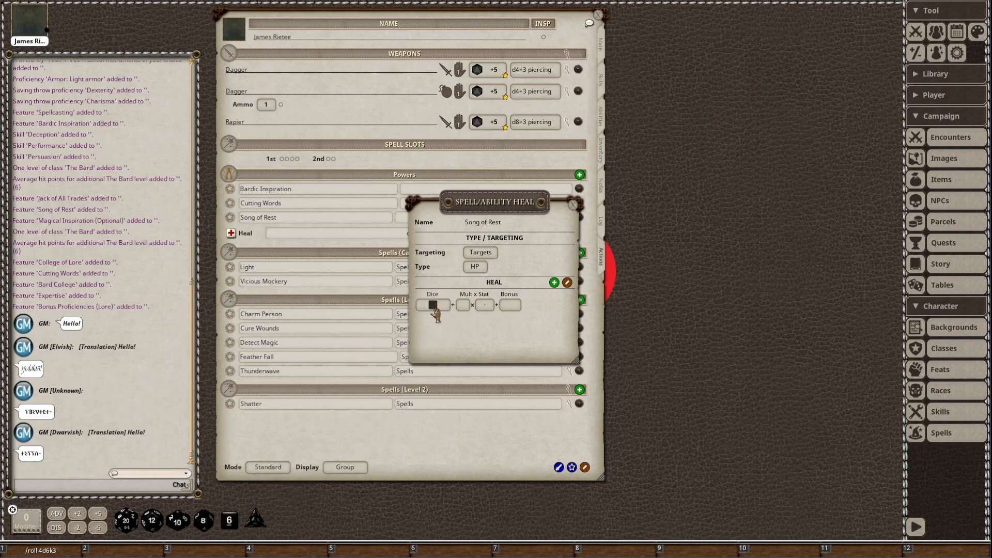
{"action": "left_click", "coordinate": [572, 205]}
{"action": "left_click", "coordinate": [570, 218]}
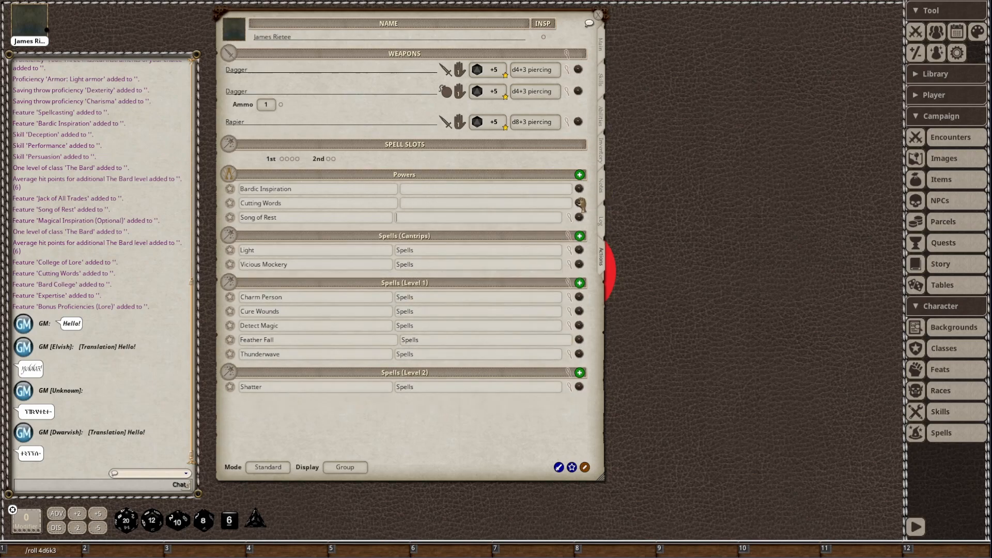
Add an effect action to the Cutting Words power, set its description to "Cutting Words; -d6", and collapse the power
{"action": "left_click", "coordinate": [579, 203]}
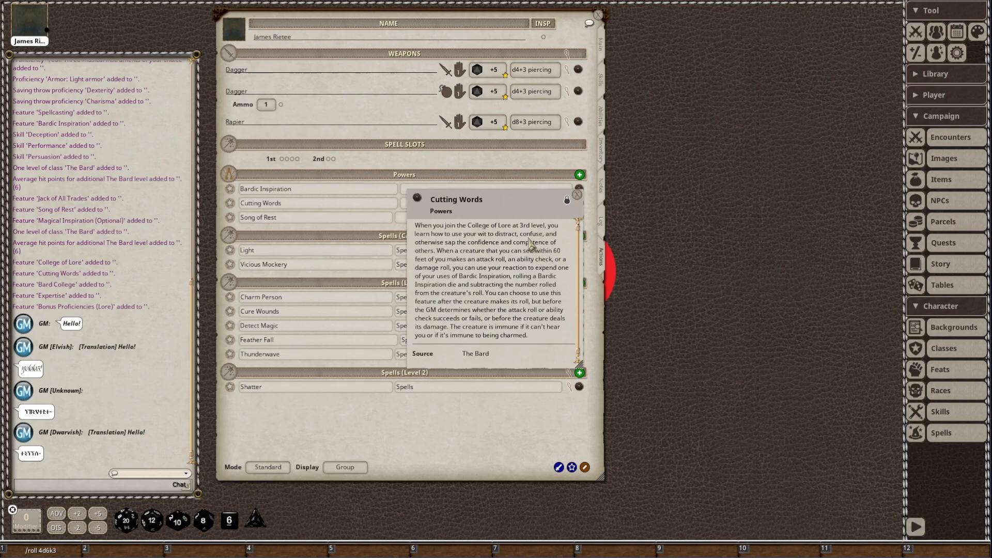
{"action": "left_click", "coordinate": [577, 196]}
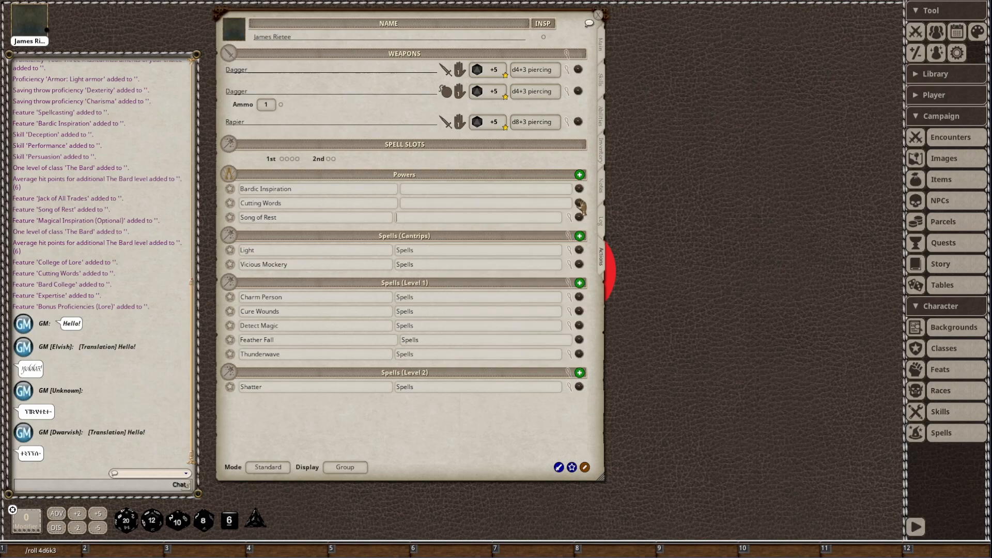
{"action": "right_click", "coordinate": [552, 203]}
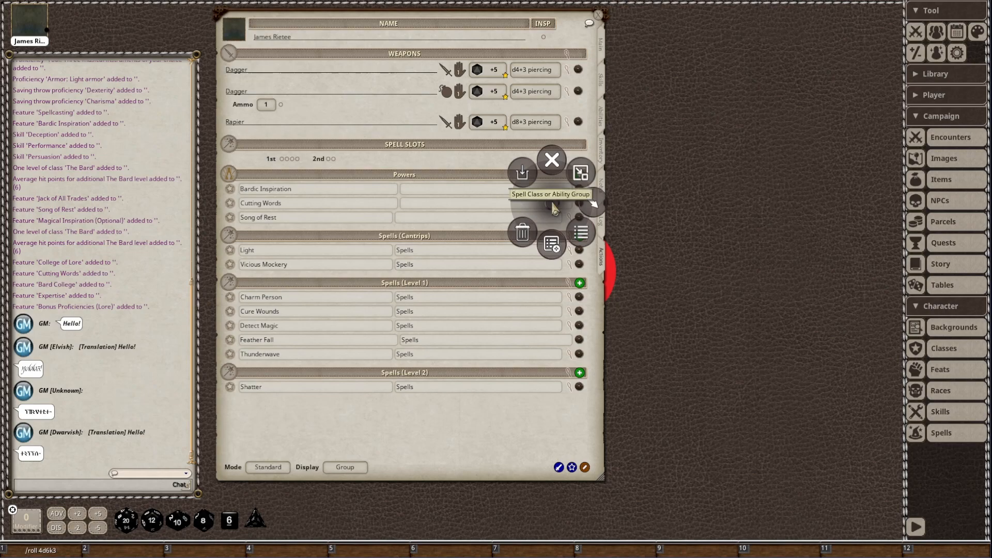
{"action": "left_click", "coordinate": [595, 206]}
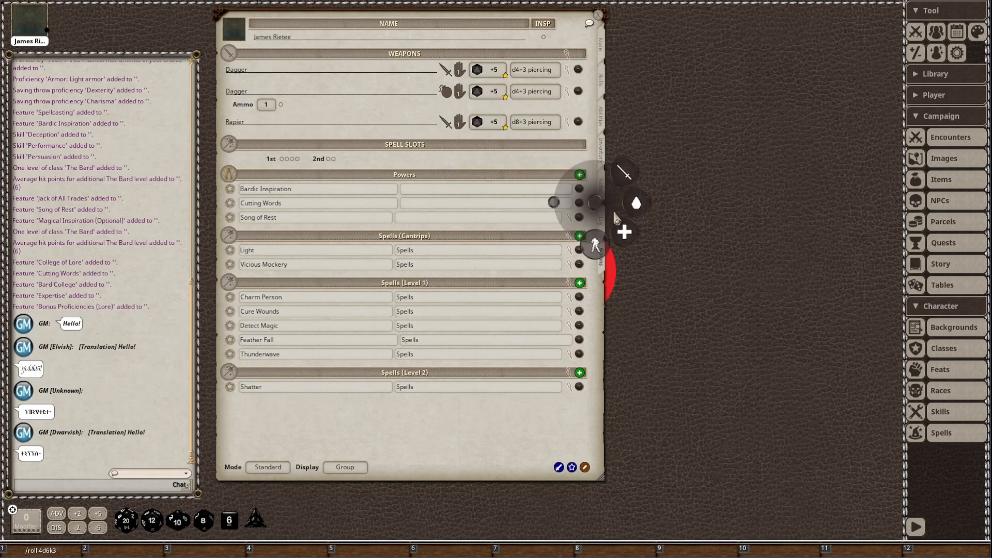
{"action": "left_click", "coordinate": [595, 245]}
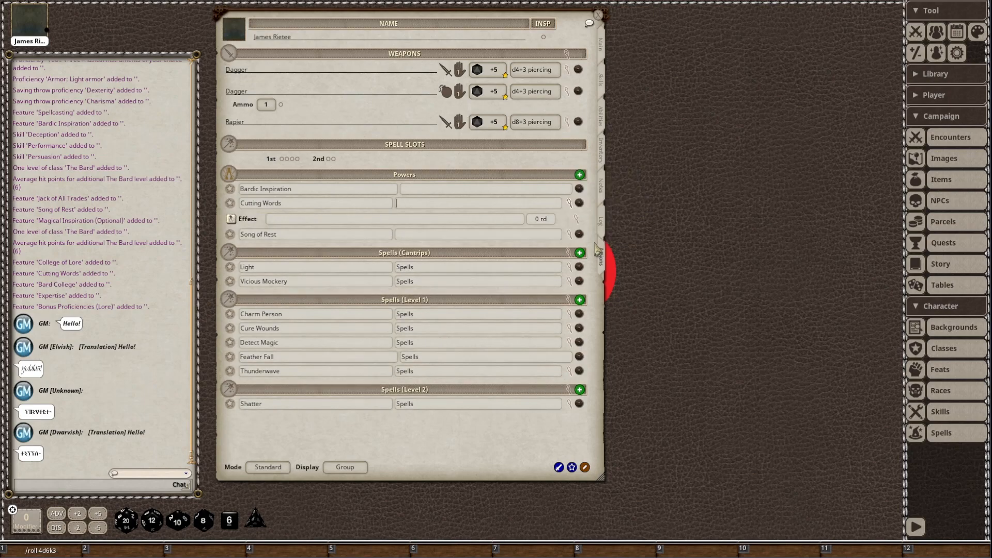
{"action": "left_click", "coordinate": [577, 218]}
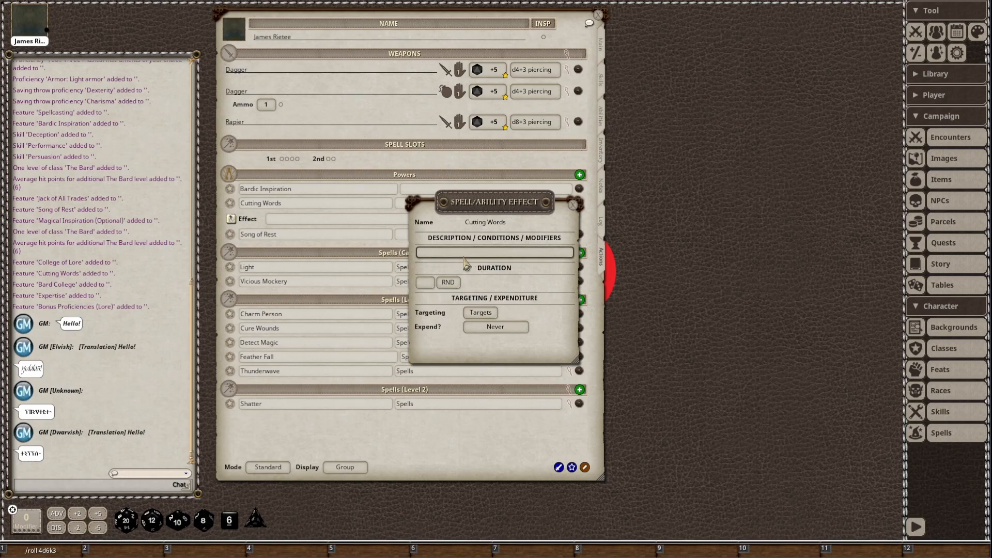
{"action": "type", "text": "utting Words; -d6"}
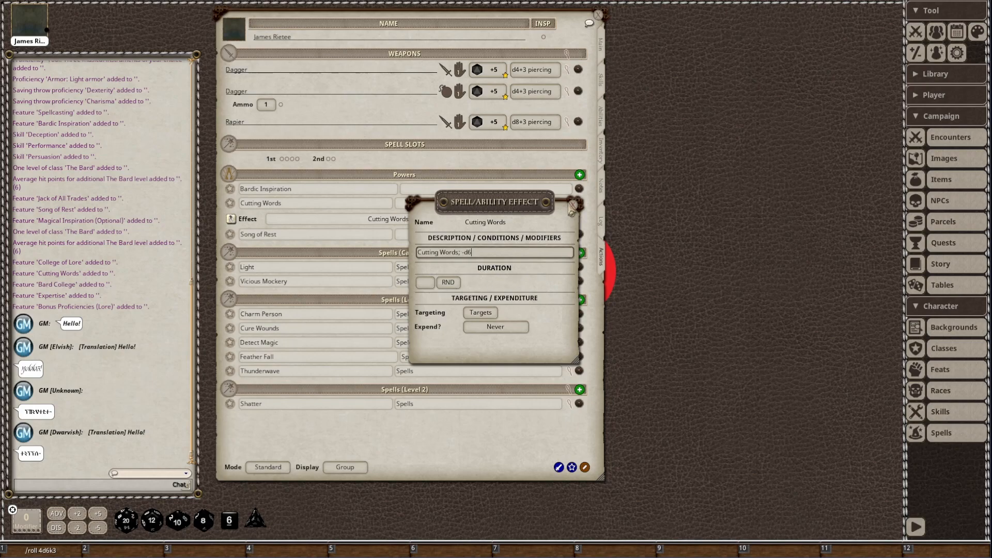
{"action": "left_click", "coordinate": [572, 207]}
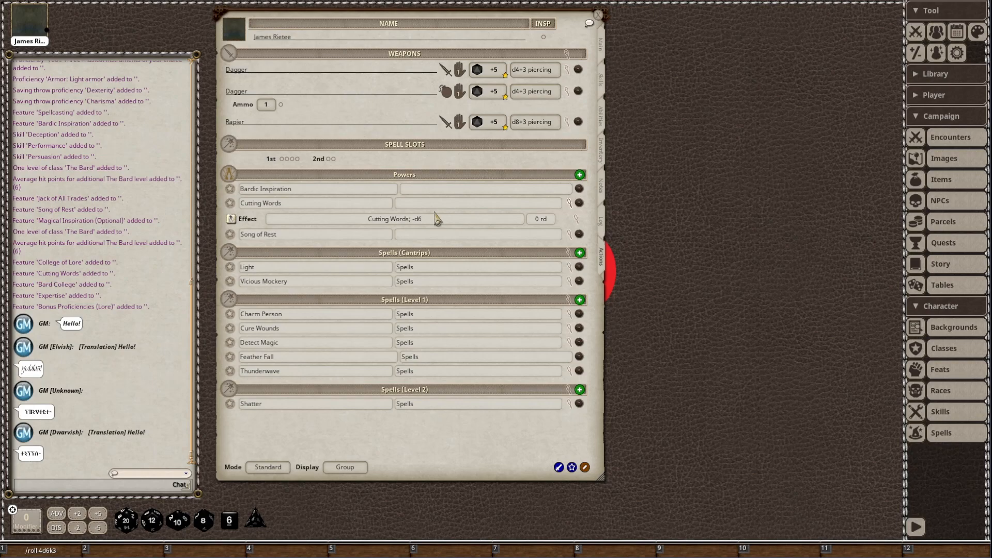
{"action": "left_click", "coordinate": [569, 203]}
Read the Bardic Inspiration power's description and add an effect action to that power
{"action": "left_click", "coordinate": [579, 189]}
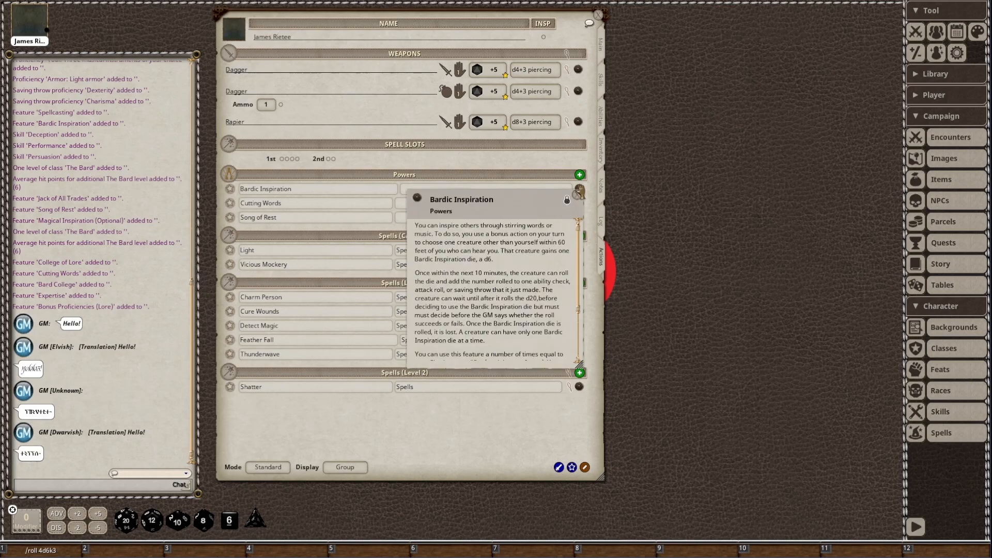
{"action": "scroll", "coordinate": [540, 261], "scroll_direction": "down", "scroll_amount": 3}
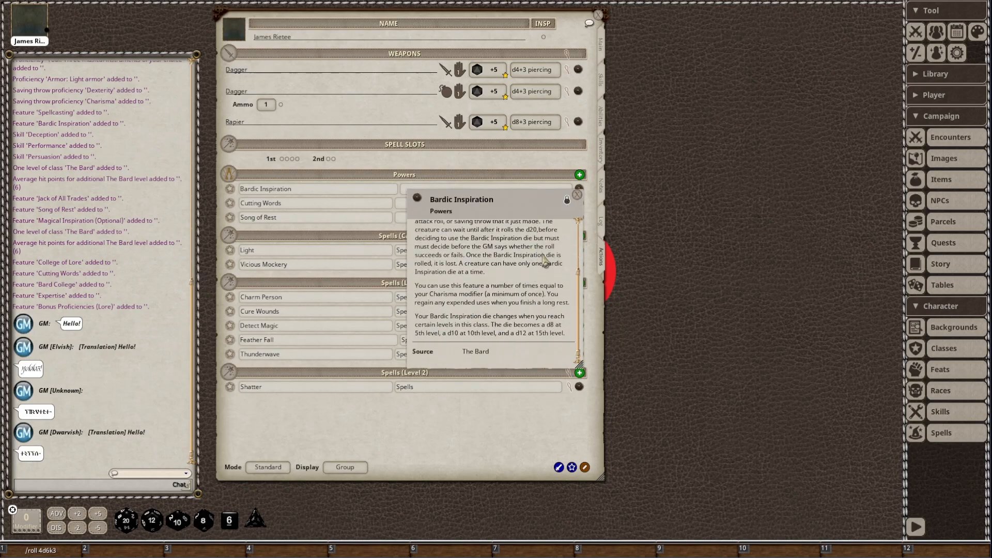
{"action": "scroll", "coordinate": [547, 269], "scroll_direction": "up", "scroll_amount": 3}
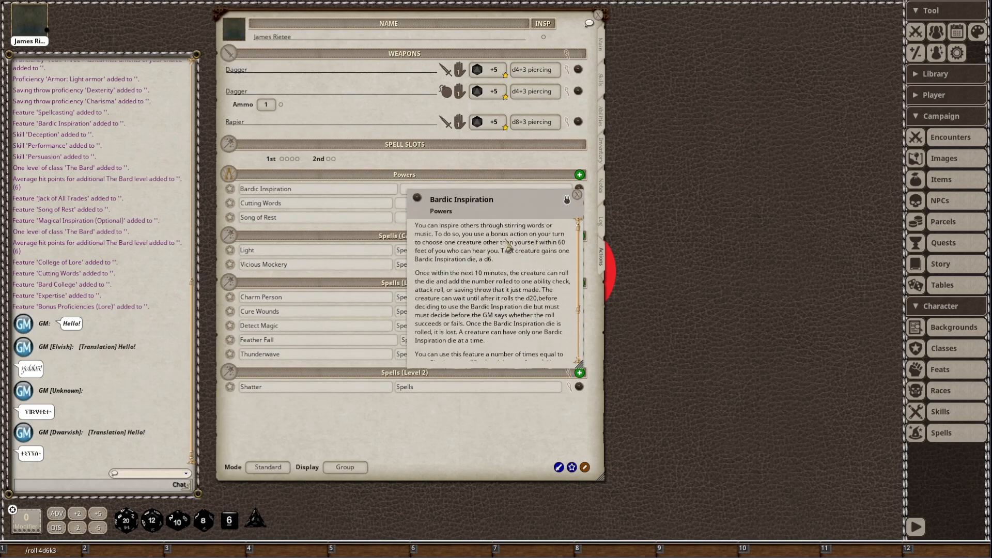
{"action": "scroll", "coordinate": [540, 264], "scroll_direction": "down", "scroll_amount": 2}
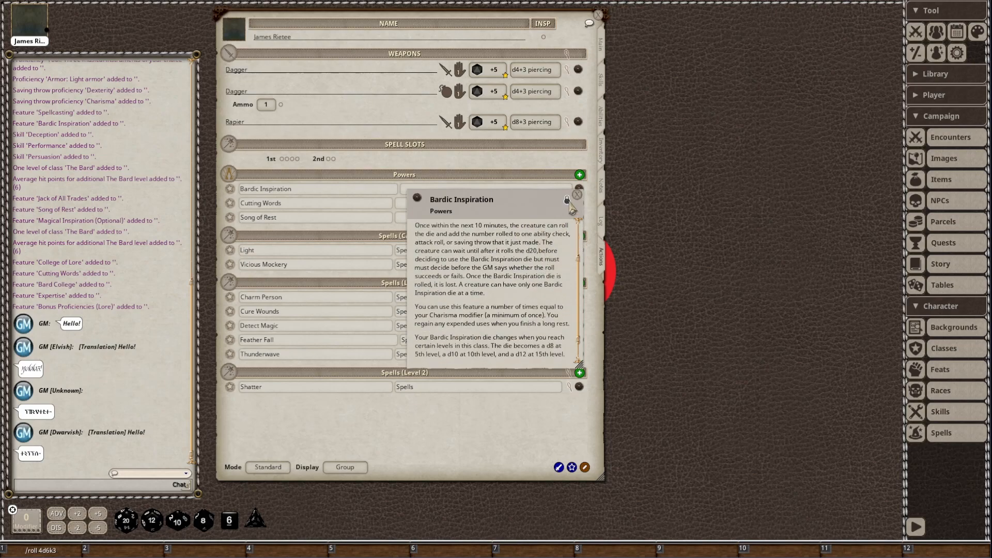
{"action": "left_click", "coordinate": [577, 195]}
{"action": "right_click", "coordinate": [542, 191]}
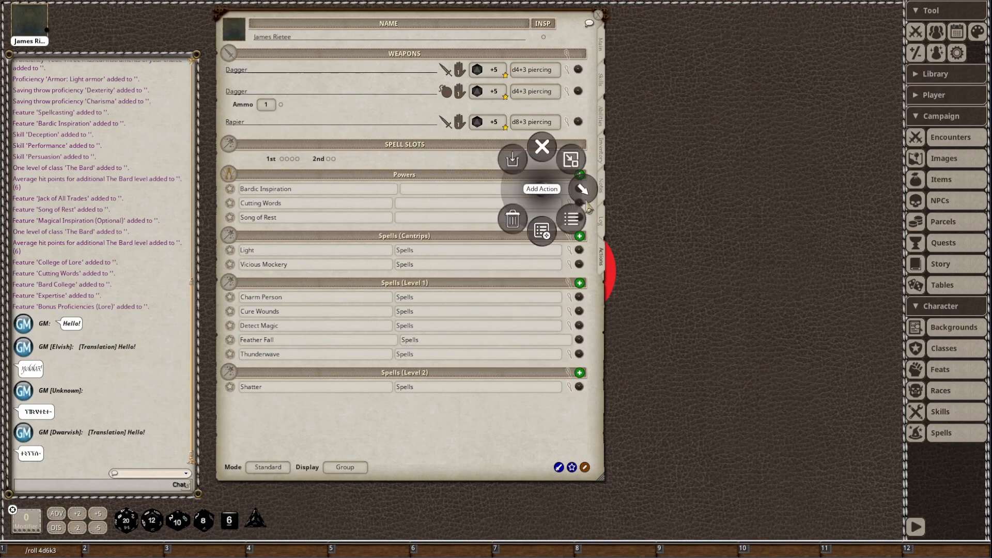
{"action": "left_click", "coordinate": [583, 191]}
{"action": "left_click", "coordinate": [582, 235]}
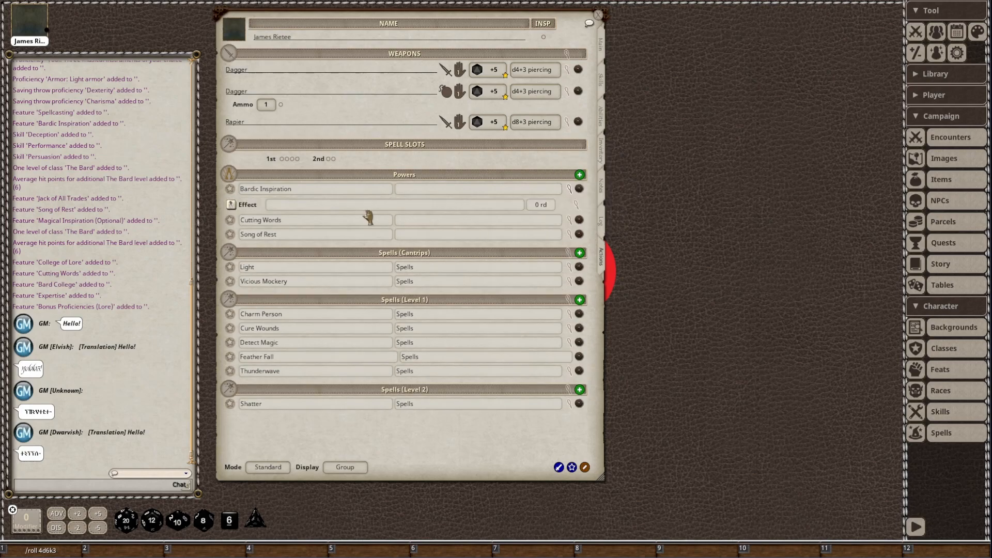
Set the Bardic Inspiration effect's description to "Inspired; 1d6" and its duration to 10 minutes, and collapse the power
{"action": "left_click", "coordinate": [576, 206]}
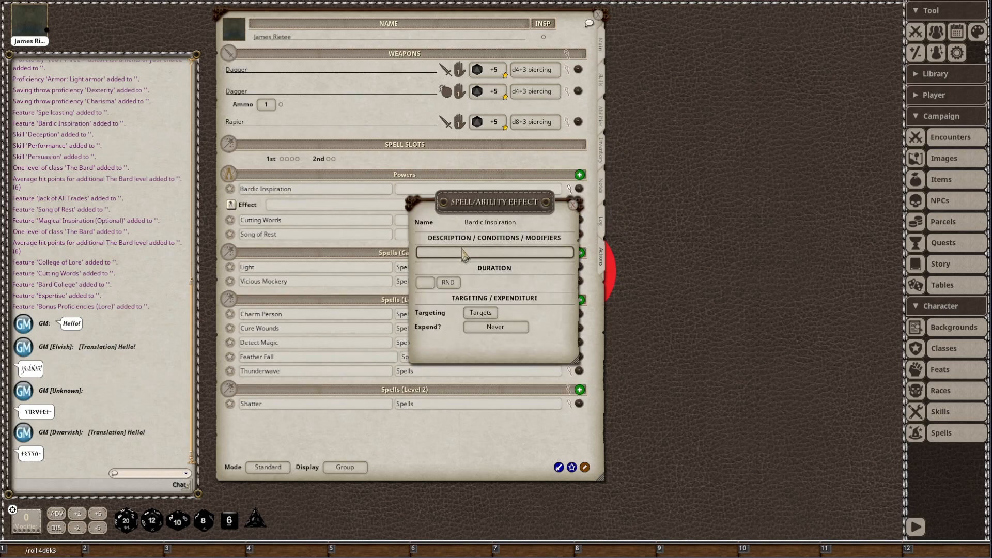
{"action": "type", "text": "Inspired; 1d6"}
{"action": "left_click", "coordinate": [448, 282]}
{"action": "left_click", "coordinate": [432, 282]}
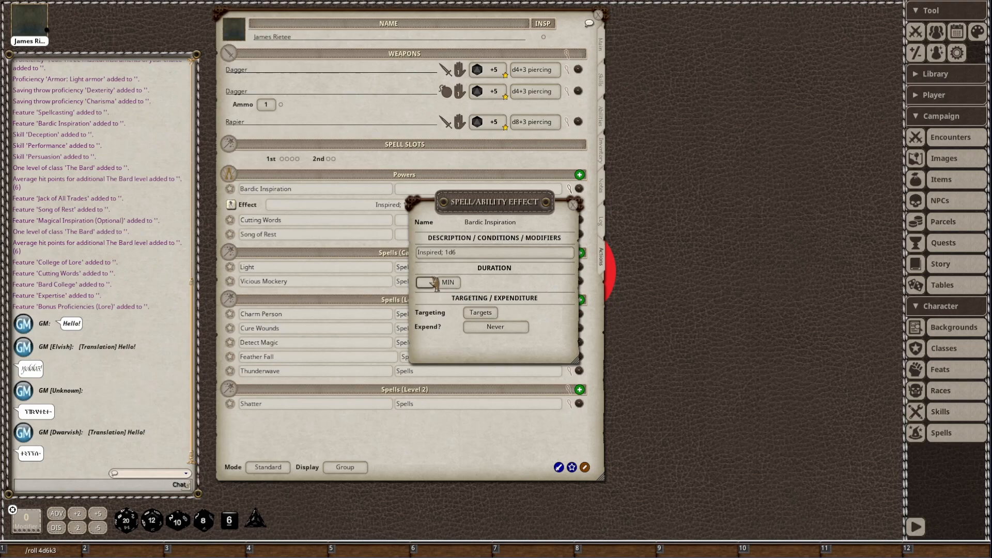
{"action": "type", "text": "10"}
{"action": "left_click", "coordinate": [573, 205]}
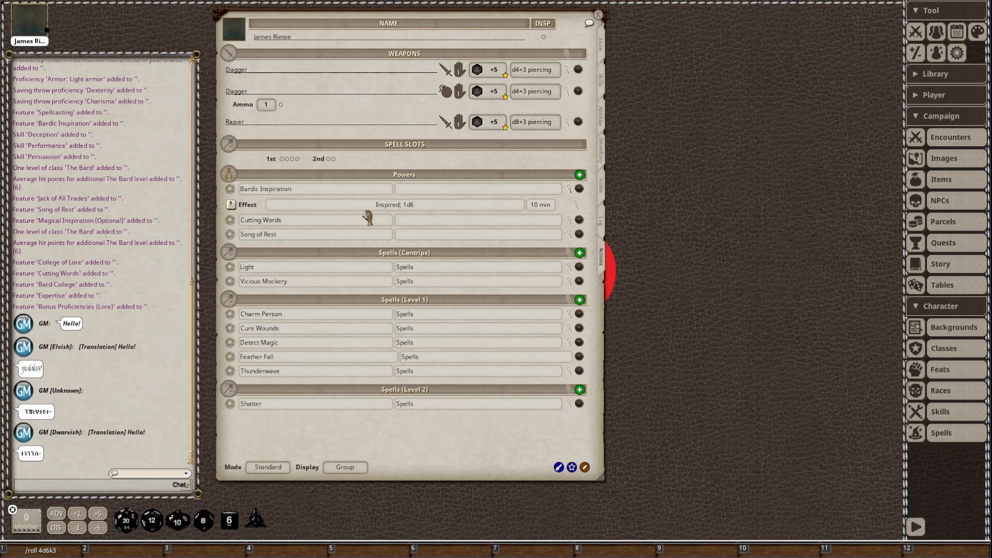
{"action": "left_click", "coordinate": [572, 194]}
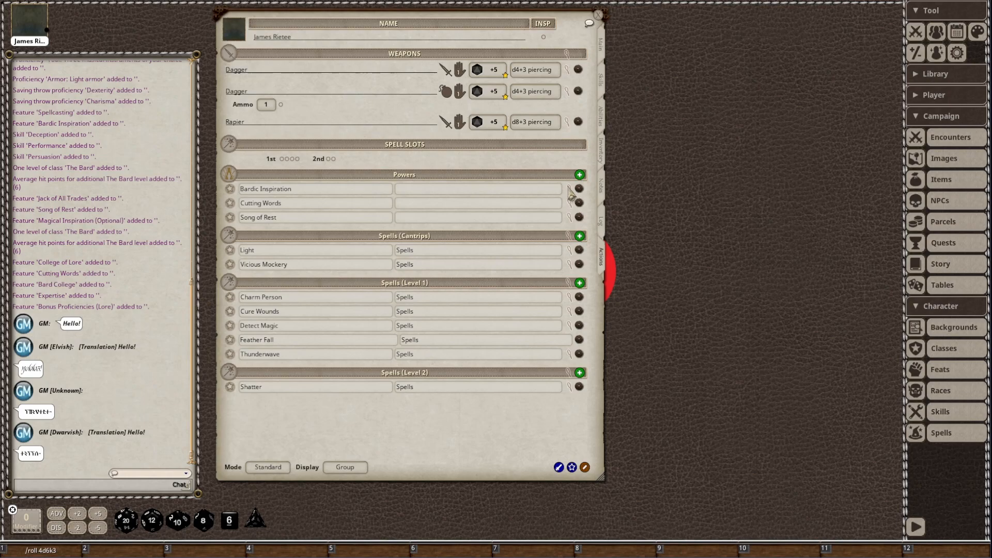
{"action": "left_click", "coordinate": [571, 195]}
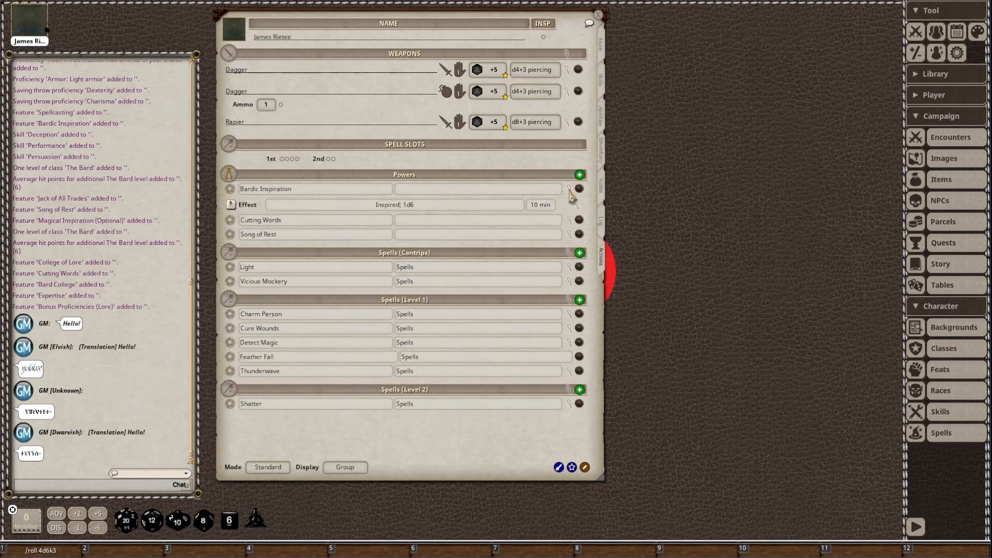
{"action": "left_click", "coordinate": [572, 195]}
Check Bardic Inspiration's usage rules, and assign the Bardic Inspiration and Cutting Words powers to a group named "Bardic Inspiration"
{"action": "left_click", "coordinate": [579, 188]}
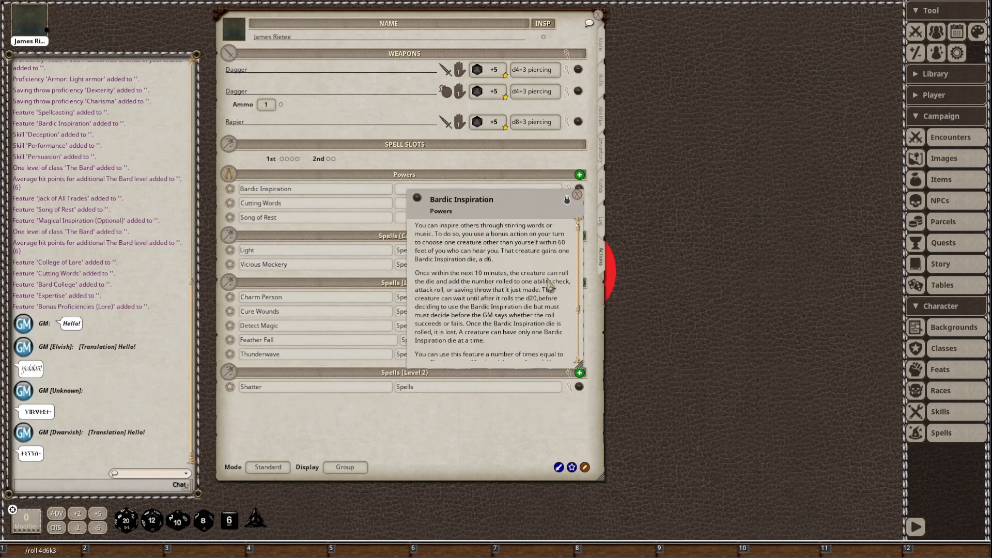
{"action": "scroll", "coordinate": [552, 272], "scroll_direction": "down", "scroll_amount": 3}
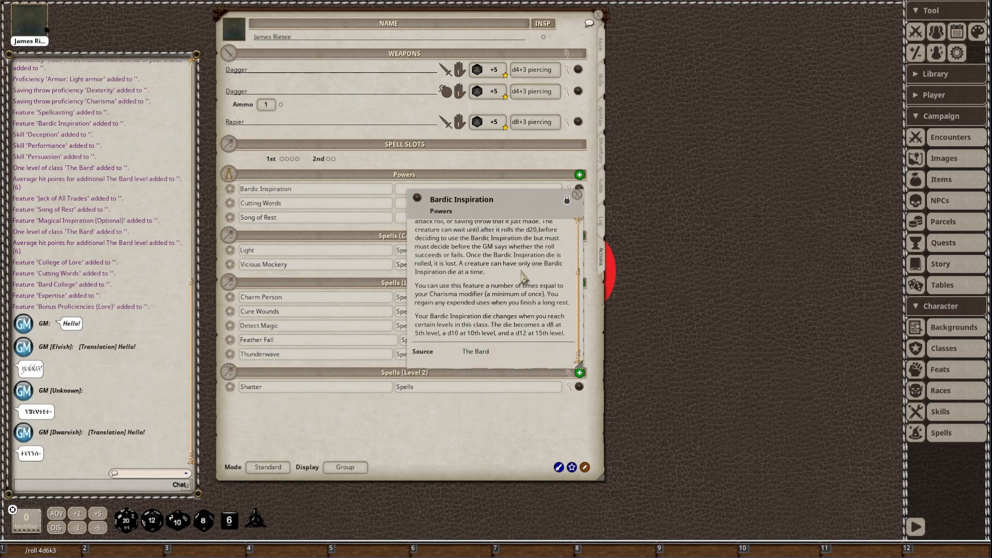
{"action": "left_click", "coordinate": [576, 195]}
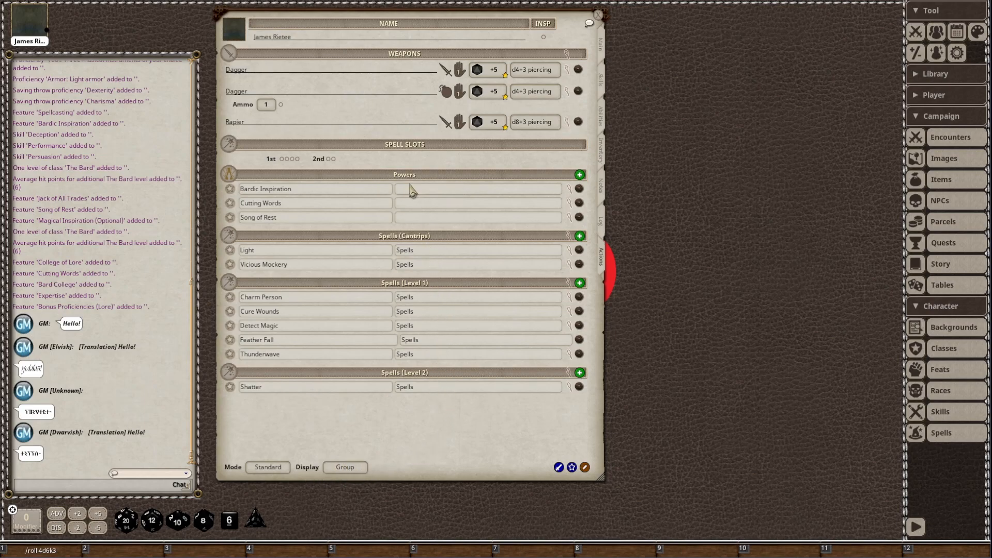
{"action": "left_click", "coordinate": [482, 193]}
{"action": "type", "text": "Bar"}
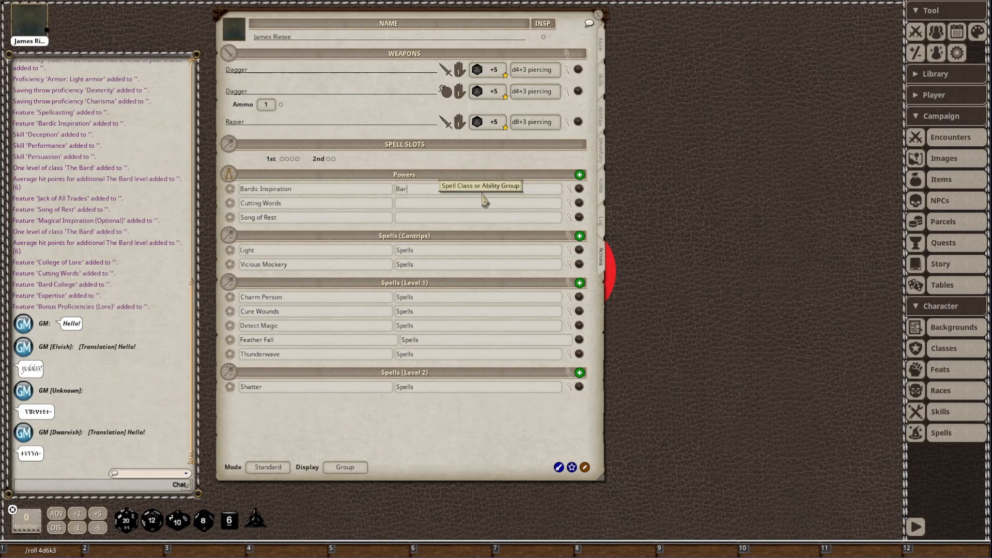
{"action": "type", "text": "dic Inspiration"}
{"action": "key", "text": "Return"}
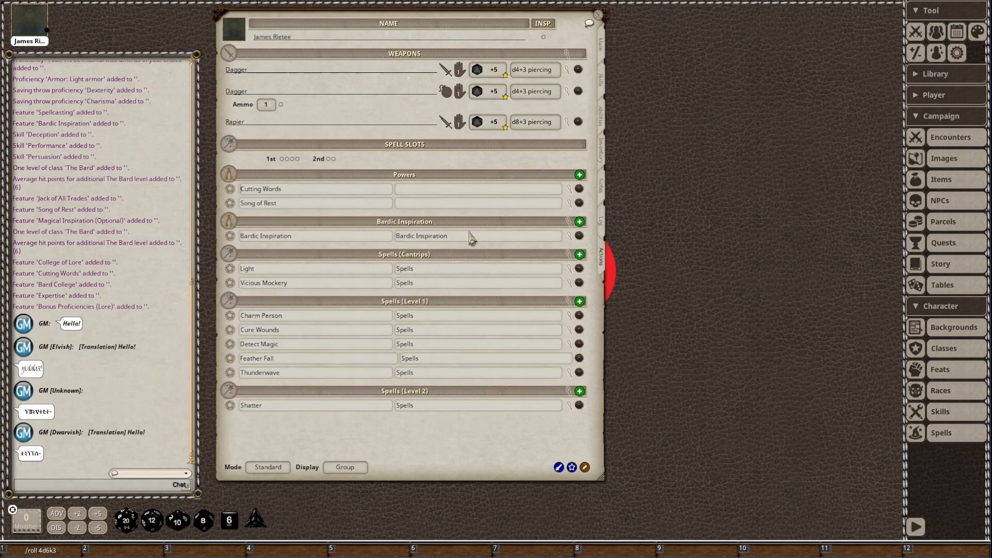
{"action": "left_click", "coordinate": [435, 191]}
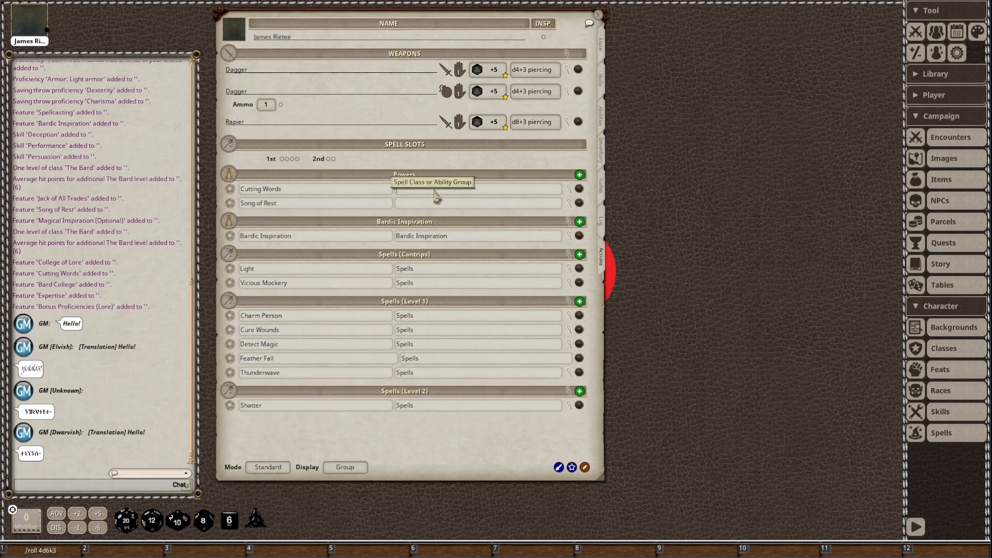
{"action": "type", "text": "Bardic Inspiration"}
{"action": "key", "text": "Return"}
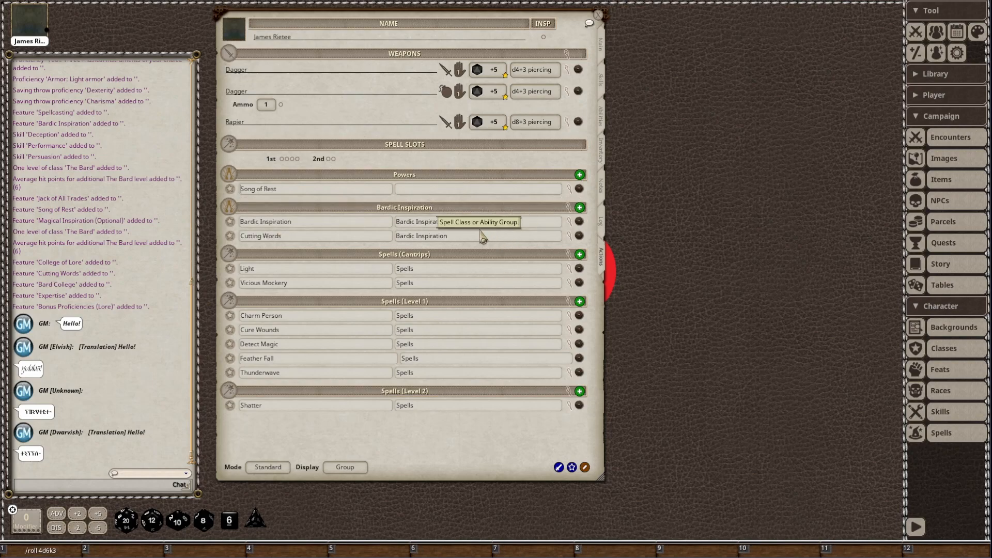
Check the character's Charisma modifier and set the Bardic Inspiration power group's daily uses to 3
{"action": "left_click", "coordinate": [568, 209]}
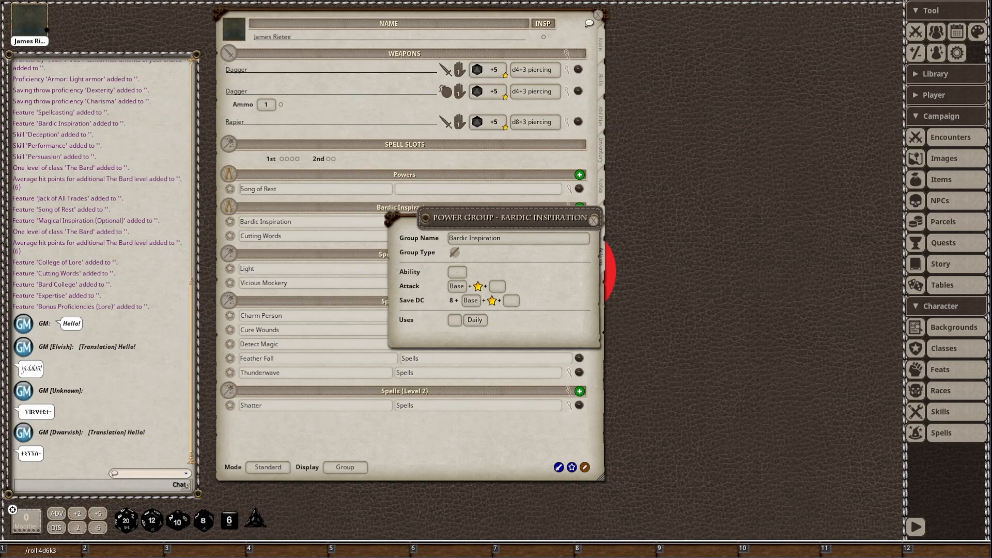
{"action": "left_click", "coordinate": [604, 59]}
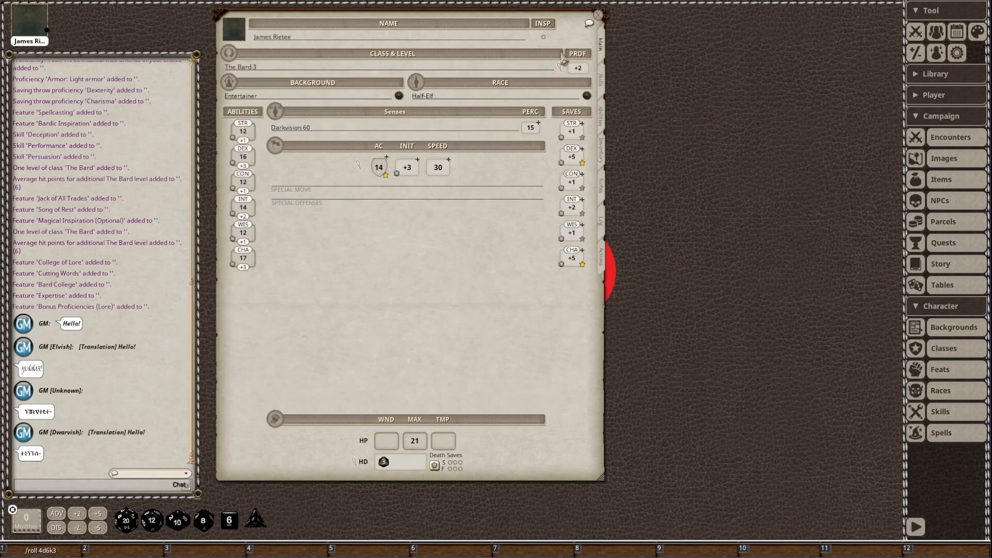
{"action": "left_click", "coordinate": [601, 255]}
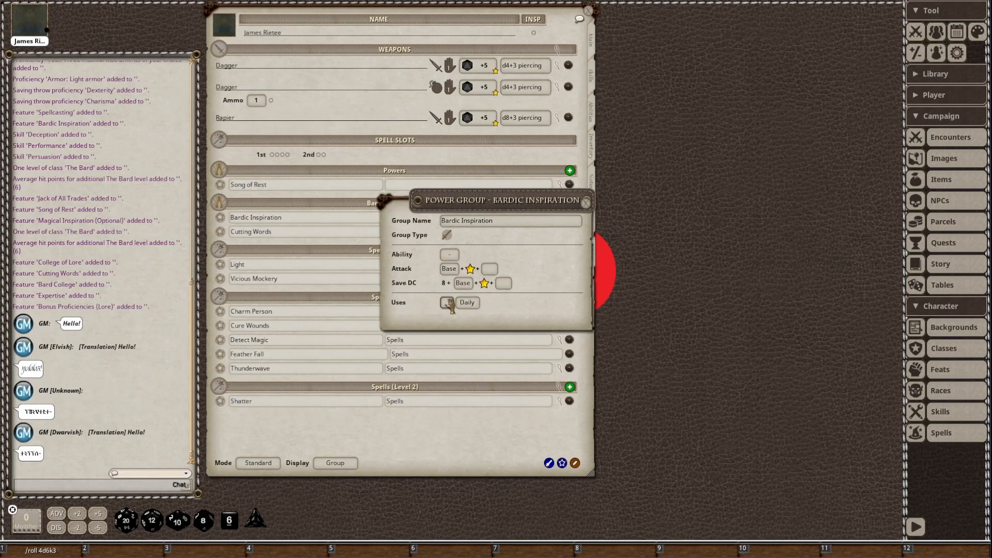
{"action": "left_click", "coordinate": [447, 303]}
{"action": "type", "text": "3"}
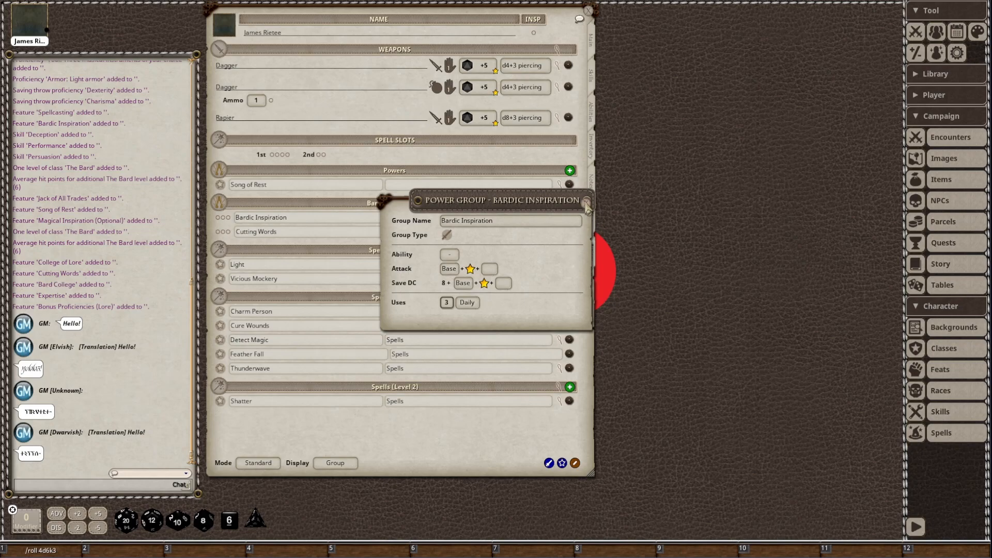
{"action": "left_click", "coordinate": [586, 203]}
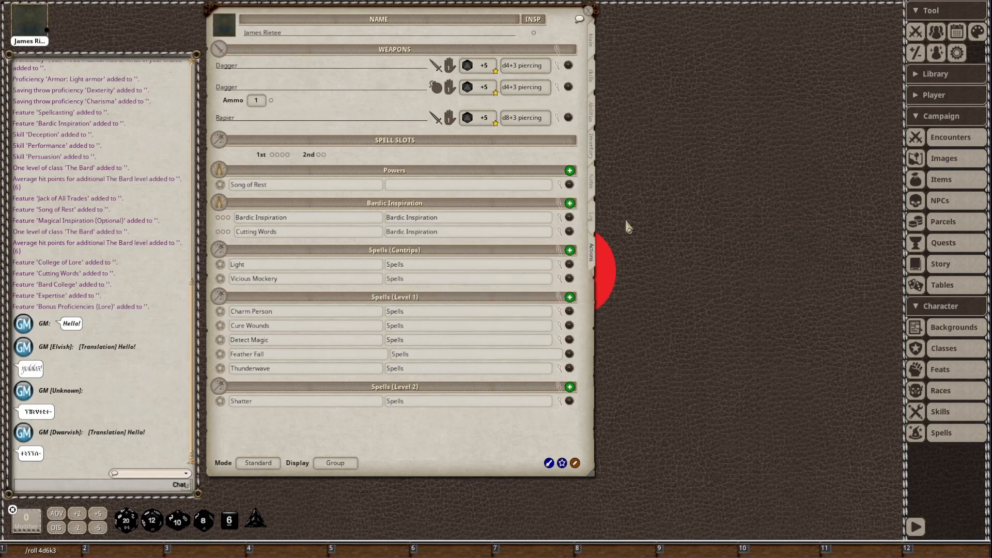
Test the shared use counter by expending one use each of Bardic Inspiration and Cutting Words, and restore both uses
{"action": "left_click", "coordinate": [218, 231]}
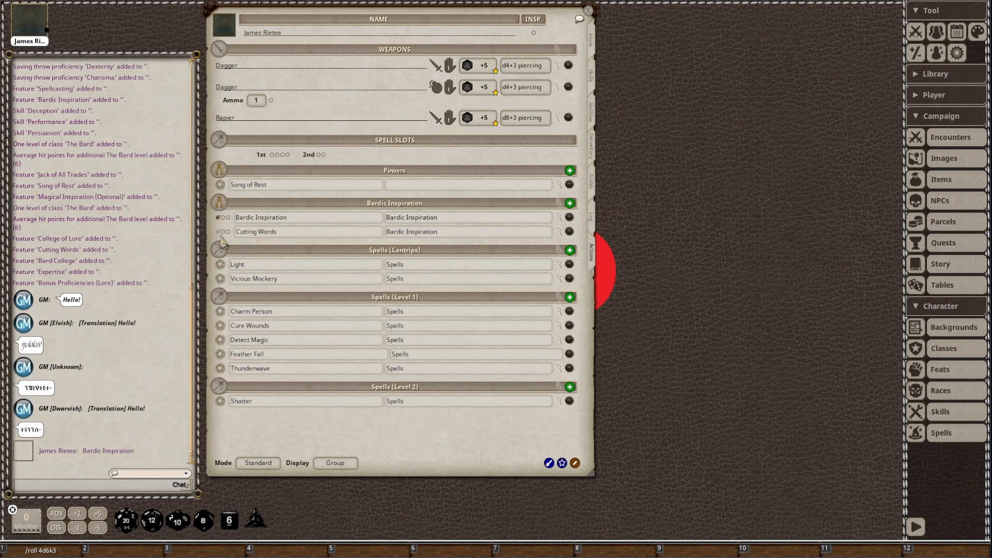
{"action": "left_click", "coordinate": [224, 231]}
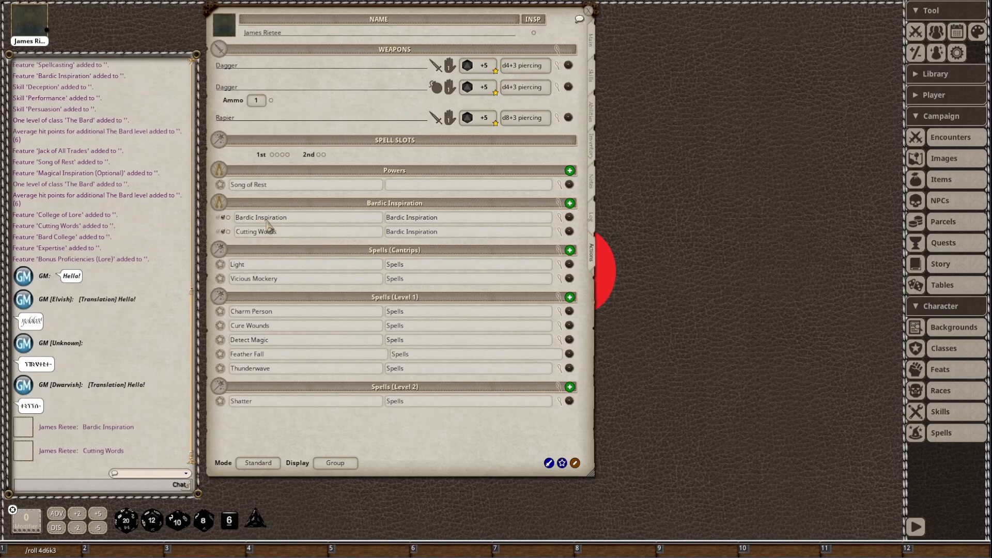
{"action": "left_click", "coordinate": [222, 232]}
{"action": "left_click", "coordinate": [217, 218]}
Switch the powers display from Group to Actions, and open the character's skills list
{"action": "left_click", "coordinate": [341, 463]}
{"action": "left_click", "coordinate": [339, 463]}
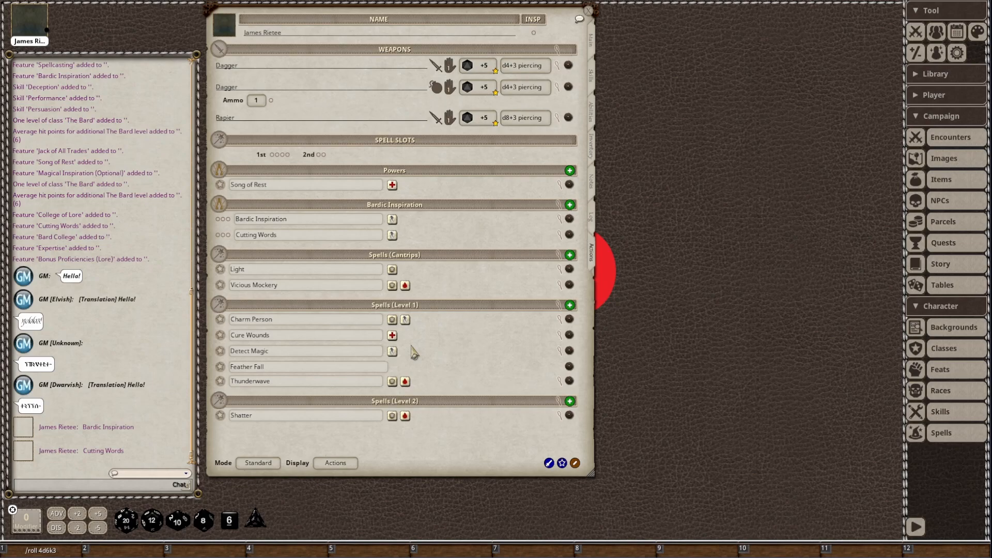
{"action": "left_click", "coordinate": [592, 115]}
{"action": "left_click", "coordinate": [592, 78]}
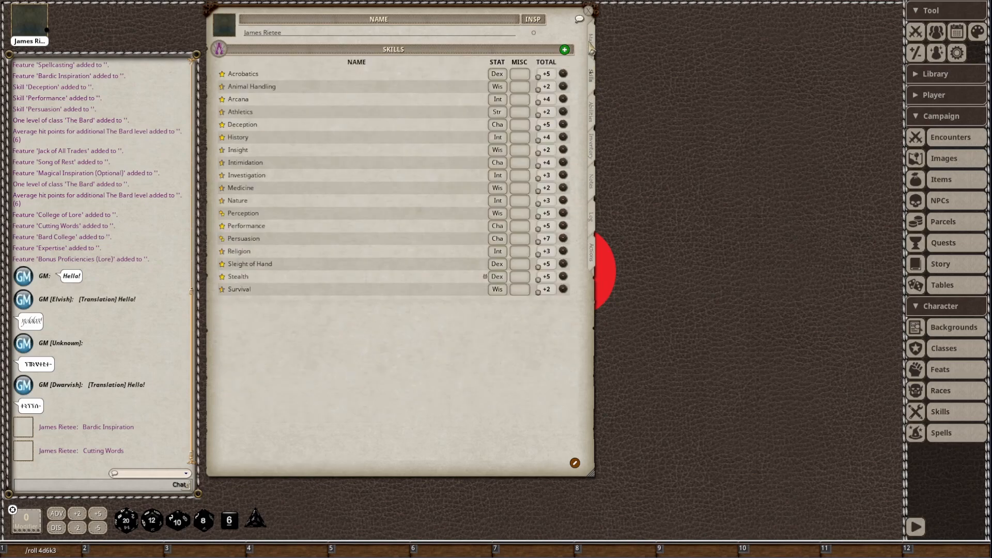
Return to the character's main page, and refresh the folder assets in the asset library
{"action": "left_click", "coordinate": [590, 51]}
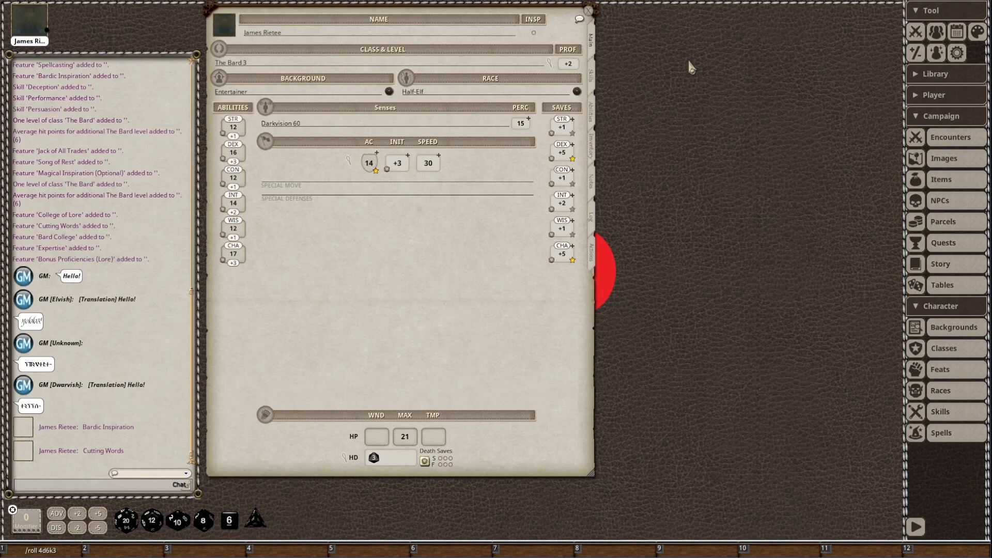
{"action": "left_click", "coordinate": [935, 75]}
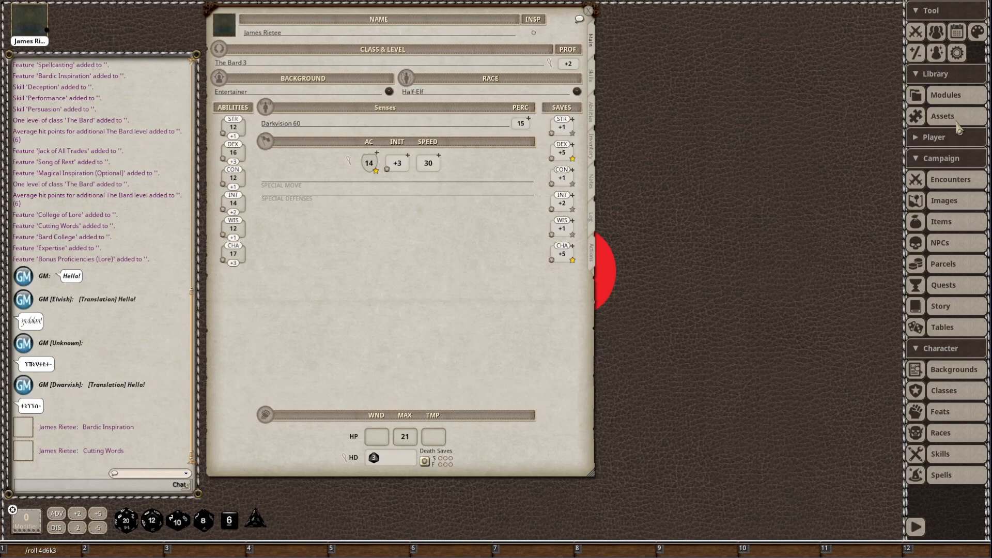
{"action": "left_click", "coordinate": [945, 117]}
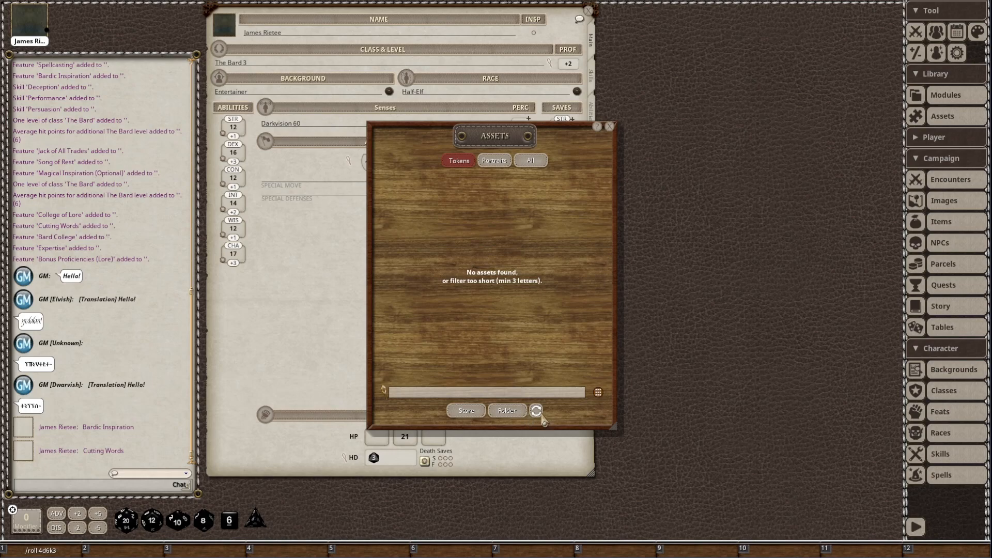
{"action": "left_click", "coordinate": [536, 411]}
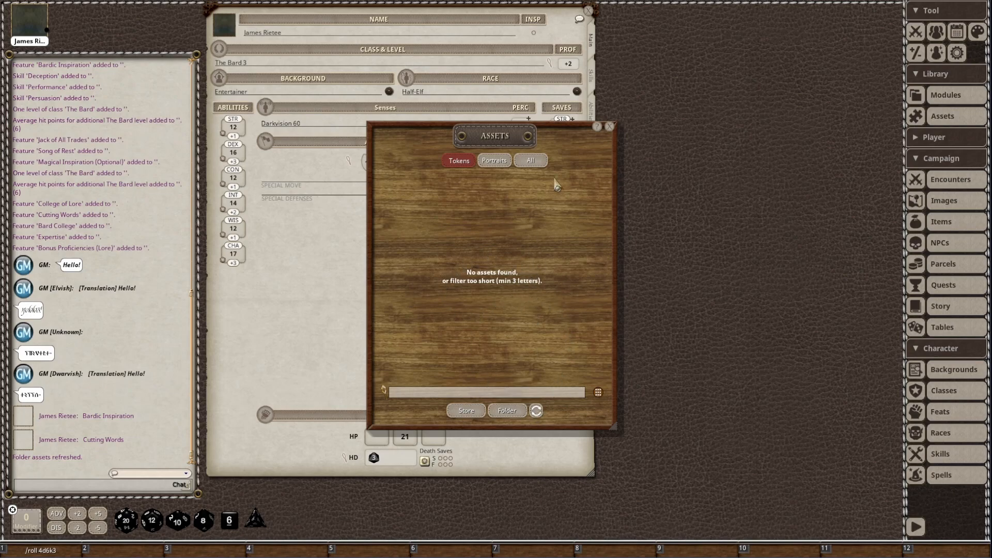
{"action": "left_click", "coordinate": [610, 127]}
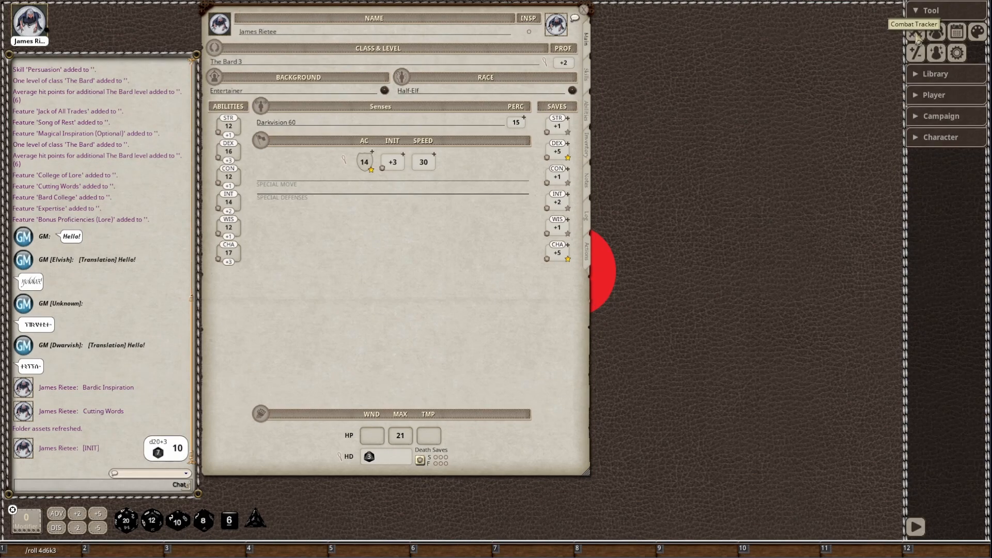
Open the combat tracker, and maximize the Shrine of Savras map in place of the character sheet
{"action": "left_click", "coordinate": [916, 37]}
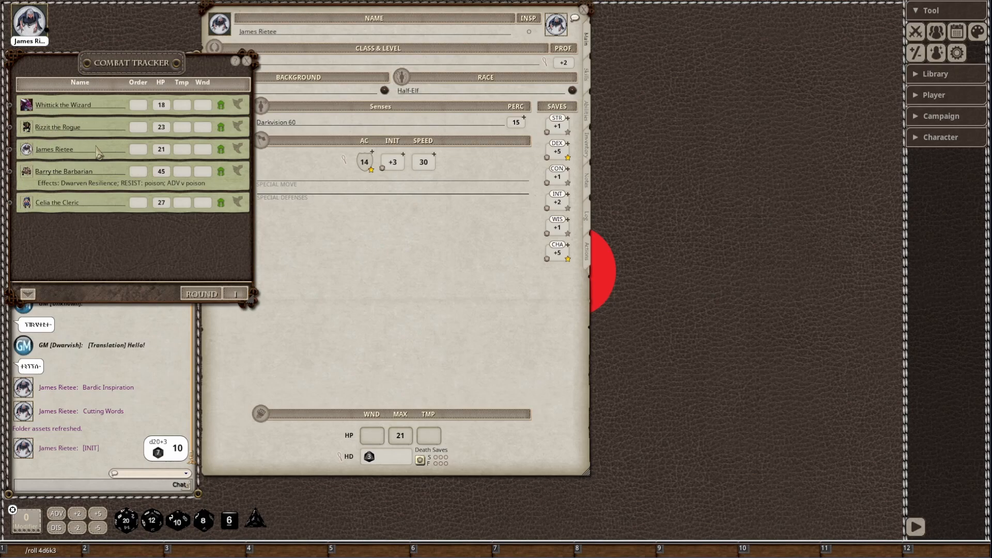
{"action": "left_click", "coordinate": [584, 10]}
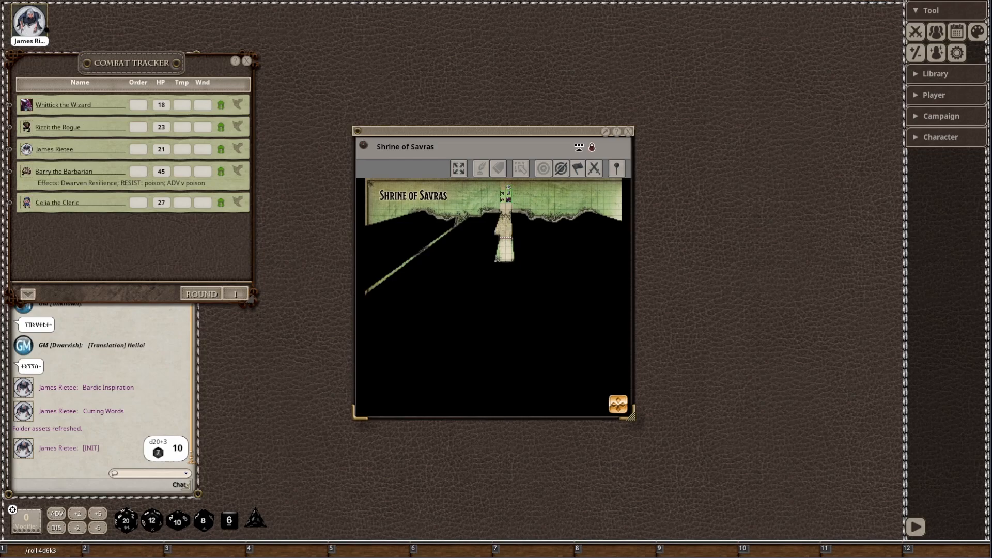
{"action": "left_click", "coordinate": [606, 131]}
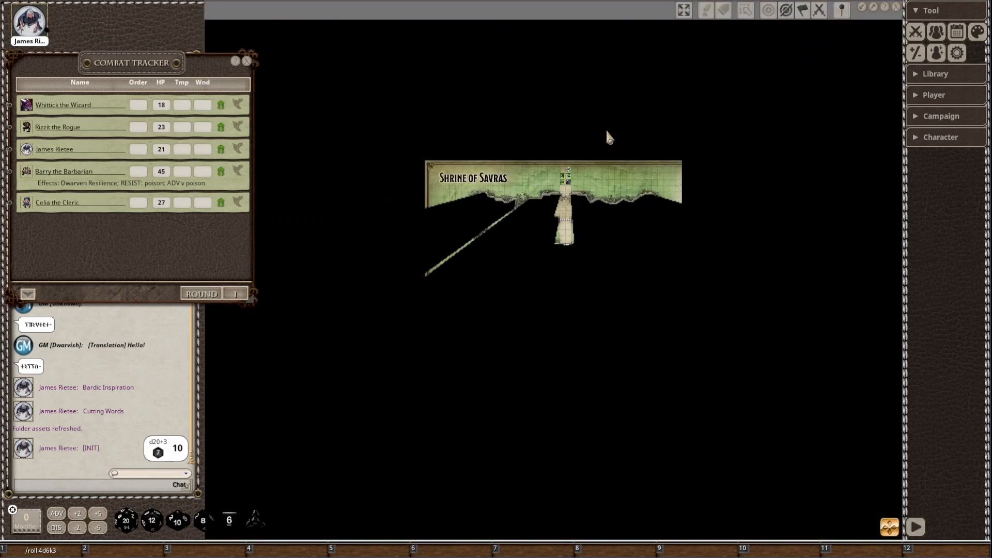
{"action": "scroll", "coordinate": [646, 180], "scroll_direction": "up", "scroll_amount": 5}
{"action": "scroll", "coordinate": [565, 148], "scroll_direction": "up", "scroll_amount": 6}
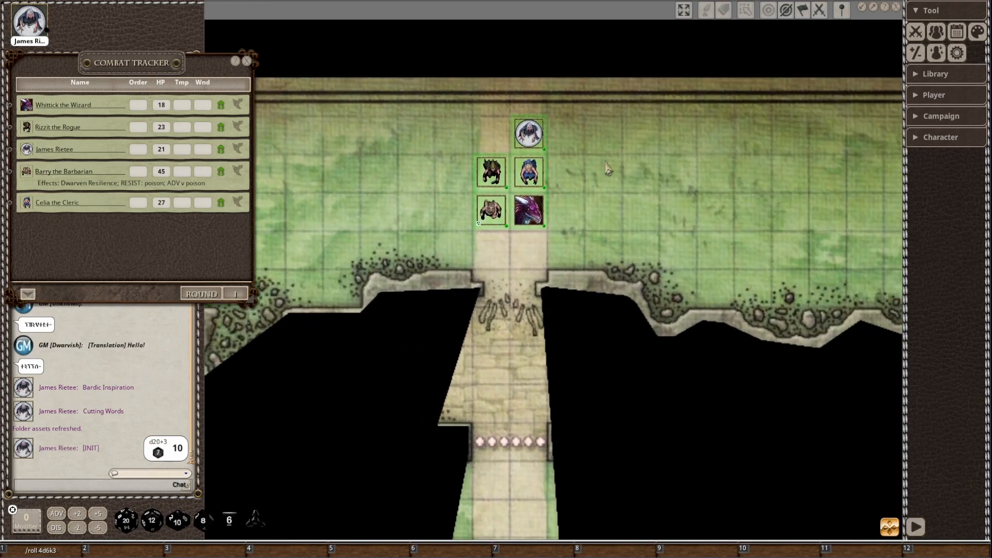
Move the bard's token down the stone path and through the entrance to stand beside Celia the Cleric
{"action": "scroll", "coordinate": [608, 170], "scroll_direction": "down", "scroll_amount": 2}
{"action": "scroll", "coordinate": [615, 176], "scroll_direction": "down", "scroll_amount": 2}
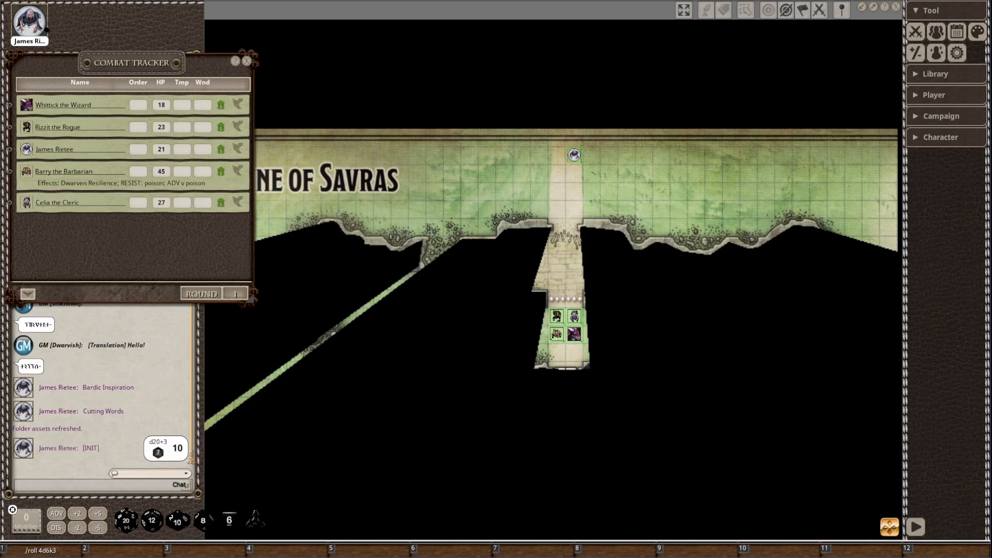
{"action": "left_click_drag", "start_coordinate": [575, 159], "coordinate": [575, 299]}
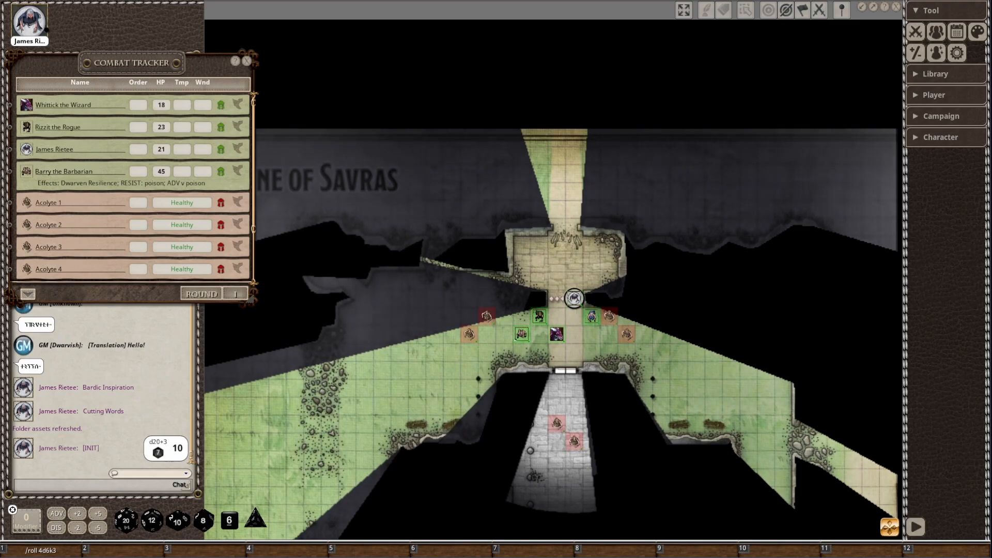
{"action": "key", "text": "Down"}
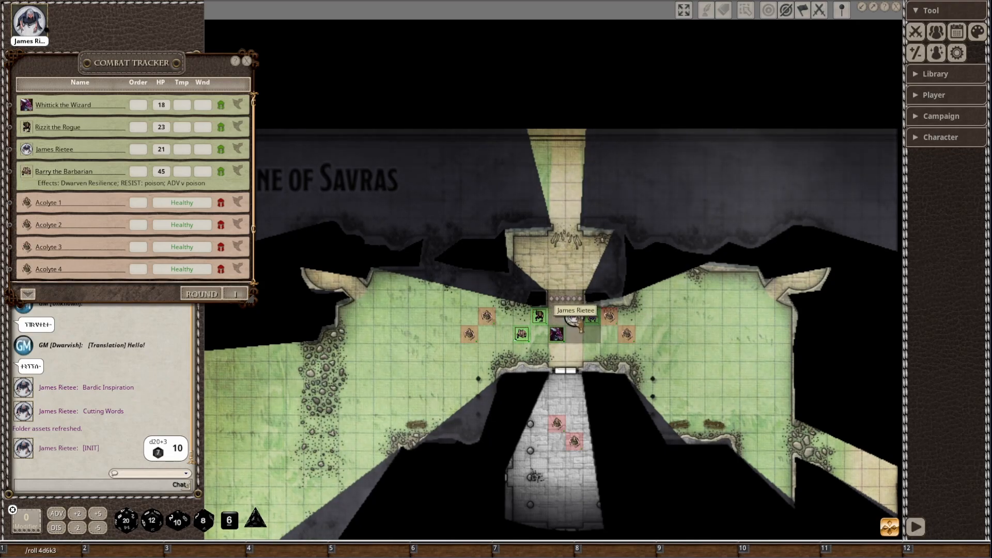
Open the character sheet from the bard's map token and roll initiative
{"action": "left_click", "coordinate": [574, 318]}
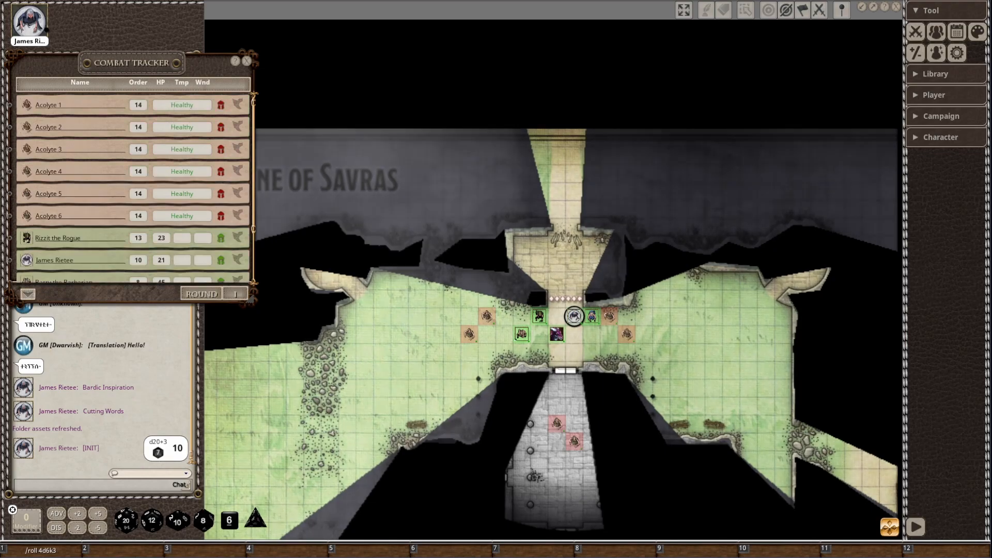
{"action": "double_click", "coordinate": [574, 318]}
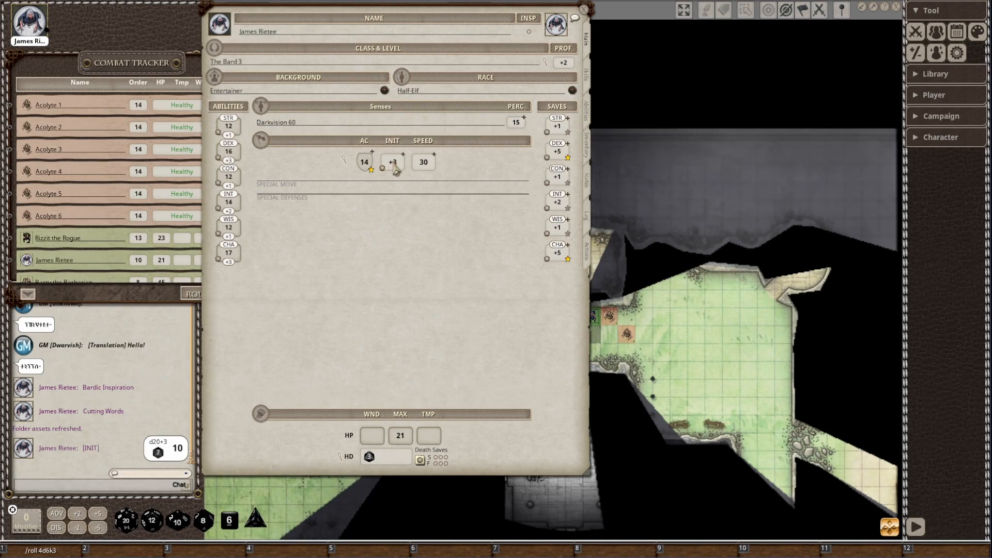
{"action": "double_click", "coordinate": [394, 164]}
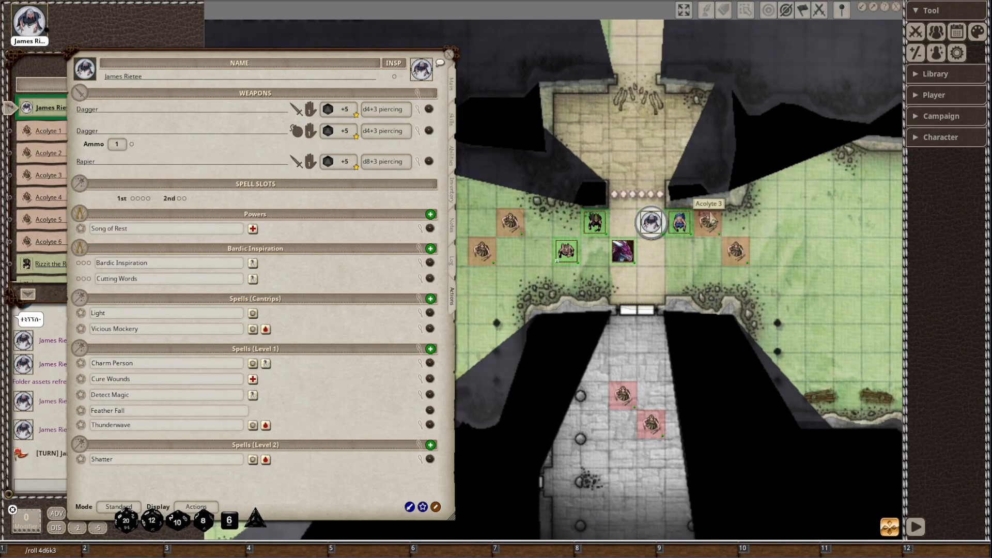
Target Acolyte 3 with the bard, and reposition the character sheet so the combat tracker's target entry is readable
{"action": "scroll", "coordinate": [724, 224], "scroll_direction": "up", "scroll_amount": 4}
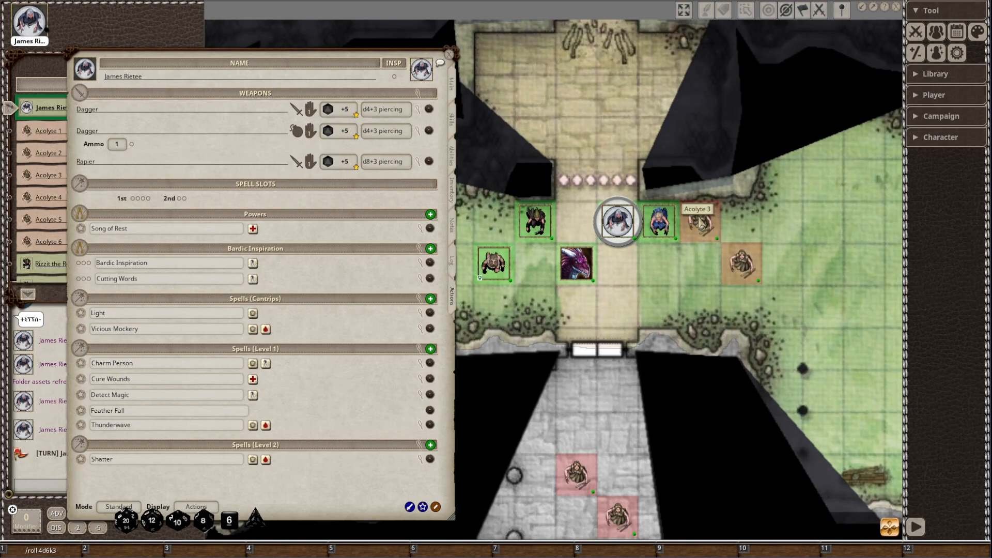
{"action": "left_click", "coordinate": [707, 234], "text": "ctrl"}
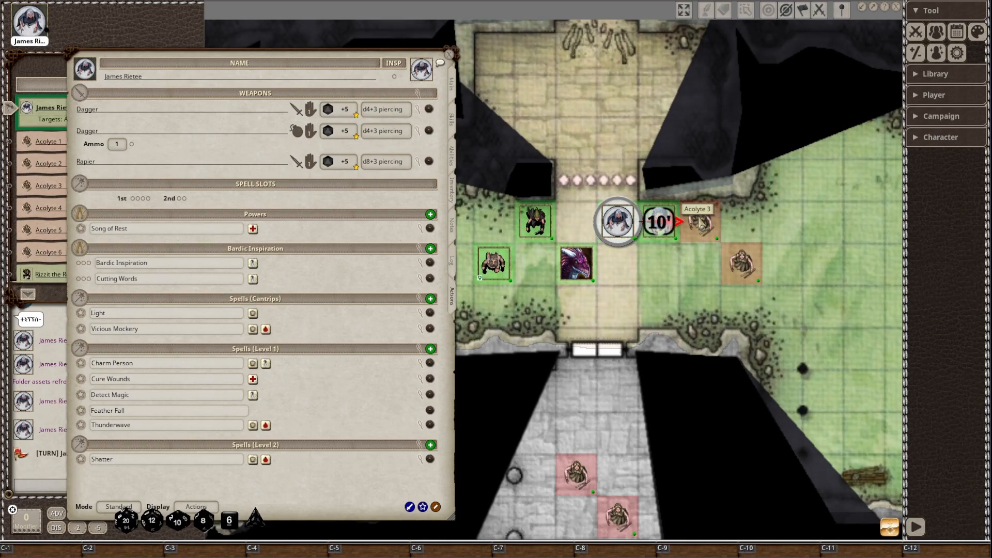
{"action": "left_click_drag", "start_coordinate": [286, 58], "coordinate": [366, 43]}
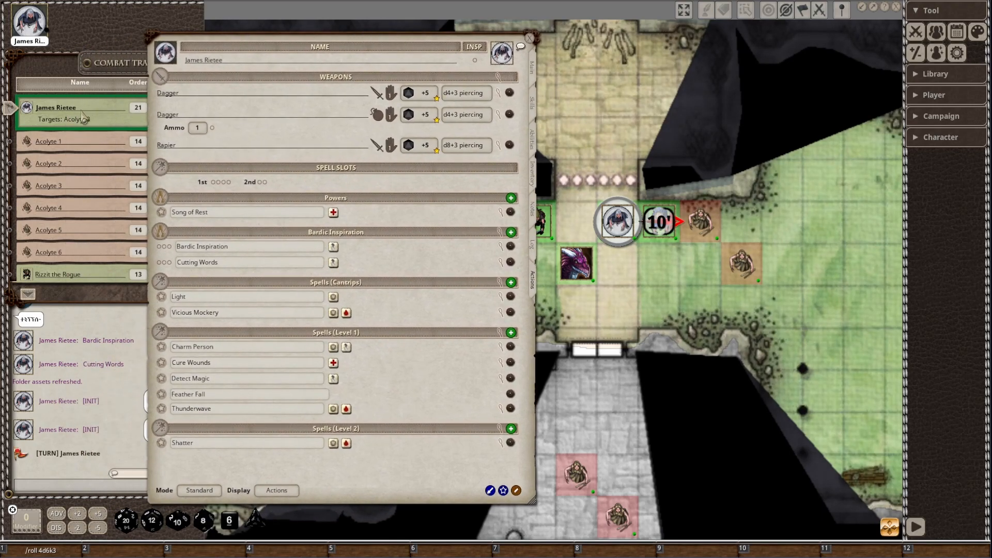
{"action": "left_click_drag", "start_coordinate": [282, 50], "coordinate": [246, 65]}
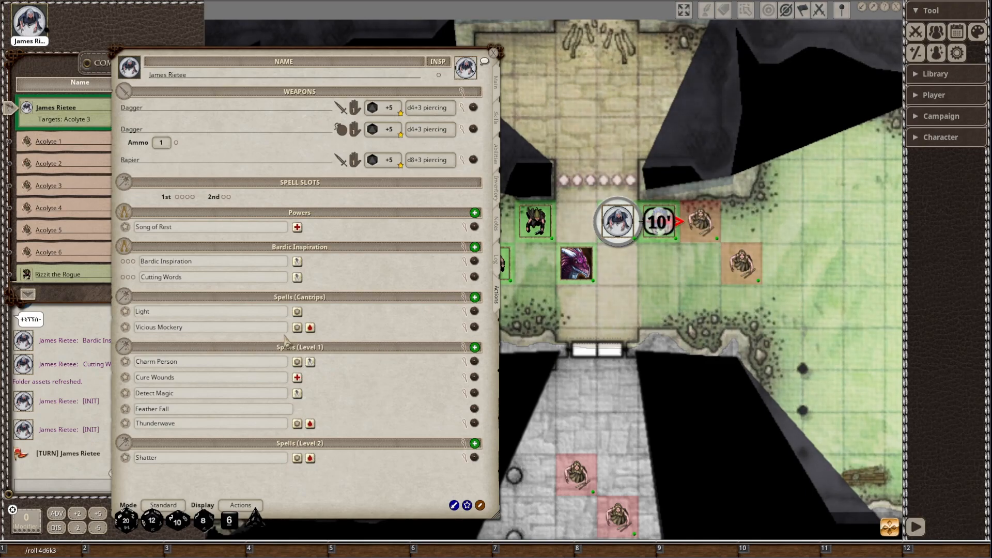
Cast Vicious Mockery at Acolyte 3 and roll its d4 psychic damage, and read the cantrip's description
{"action": "left_click", "coordinate": [297, 327]}
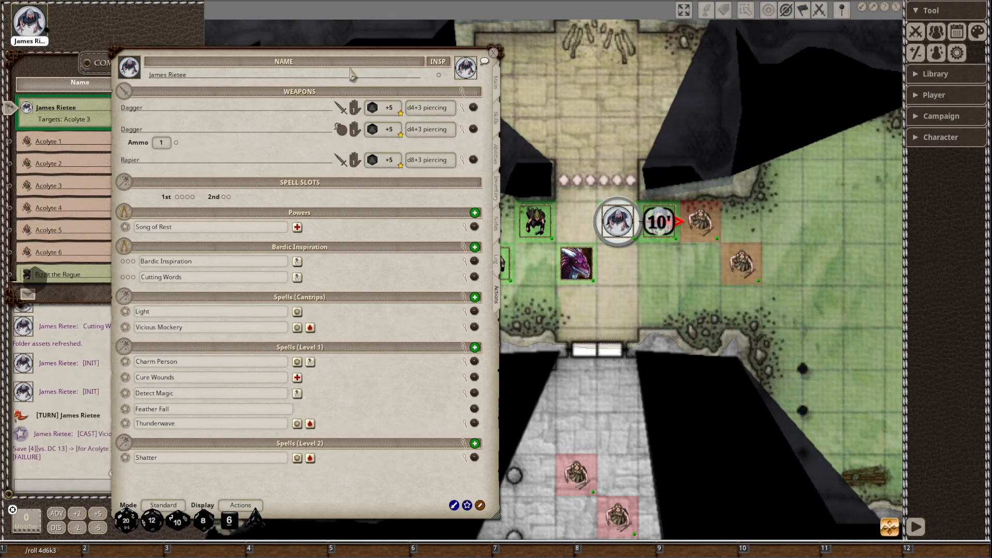
{"action": "left_click_drag", "start_coordinate": [346, 61], "coordinate": [417, 72]}
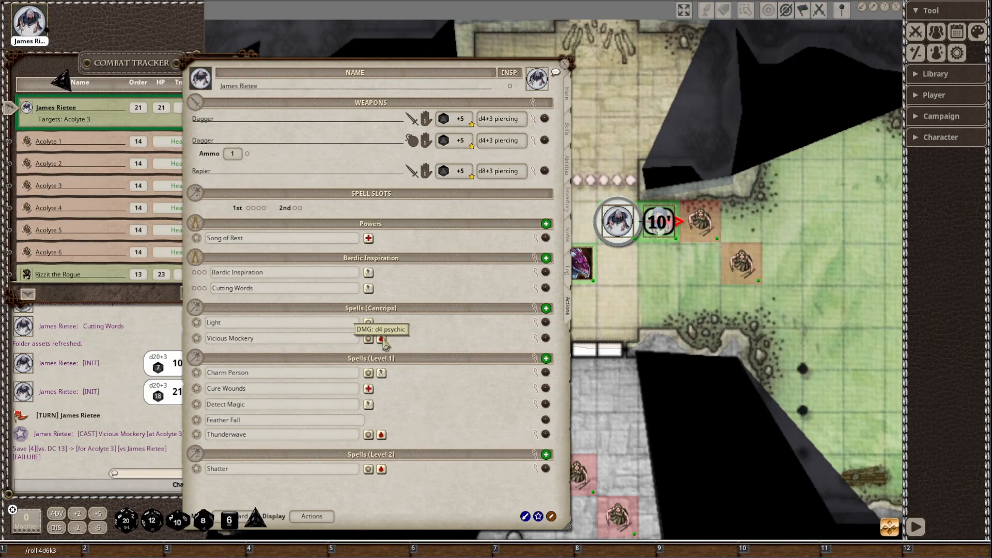
{"action": "left_click", "coordinate": [383, 339]}
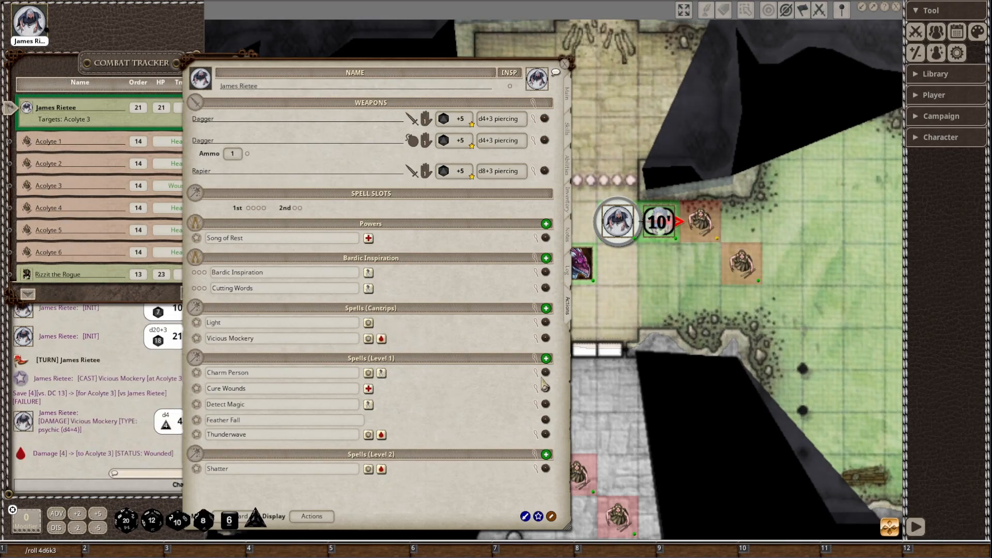
{"action": "left_click", "coordinate": [545, 338]}
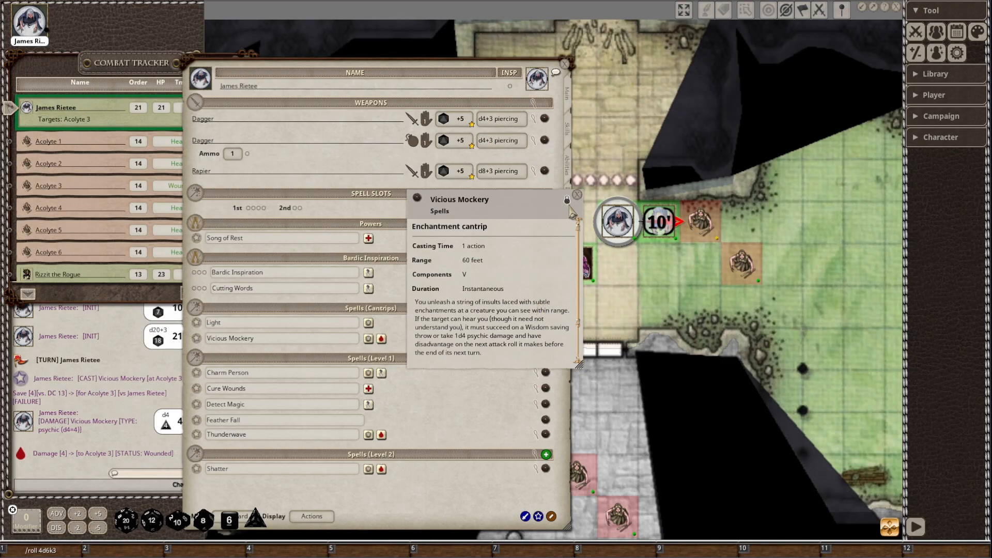
{"action": "left_click", "coordinate": [578, 195]}
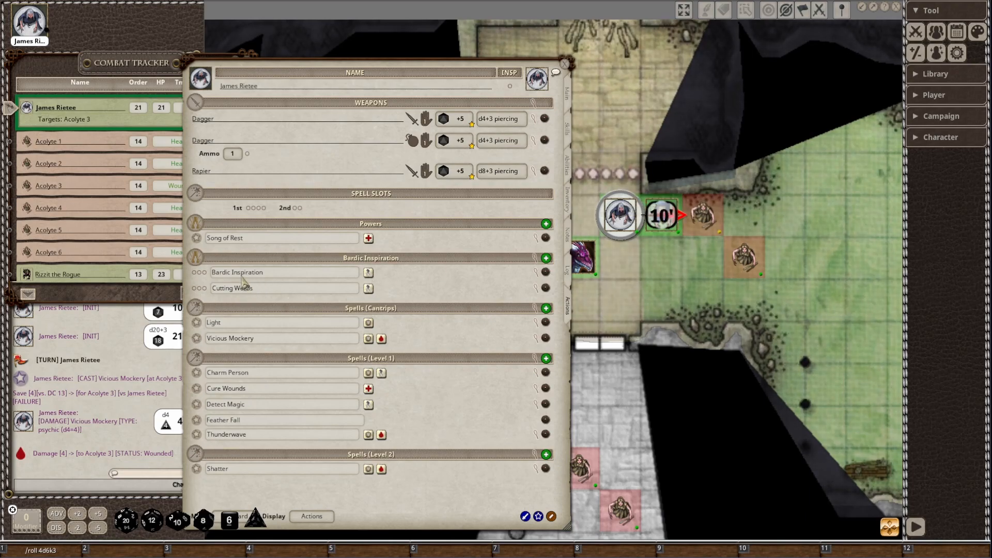
Expend one Bardic Inspiration use with Acolyte 3 untargeted, and apply the "Inspired; 1d6" effect to Celia the Cleric
{"action": "left_click", "coordinate": [194, 273]}
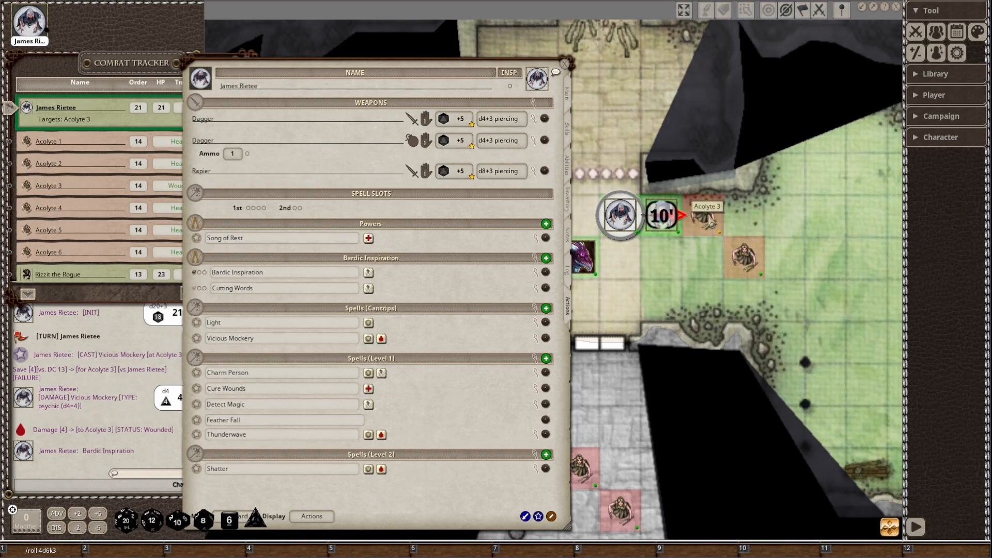
{"action": "left_click", "coordinate": [709, 215], "text": "ctrl"}
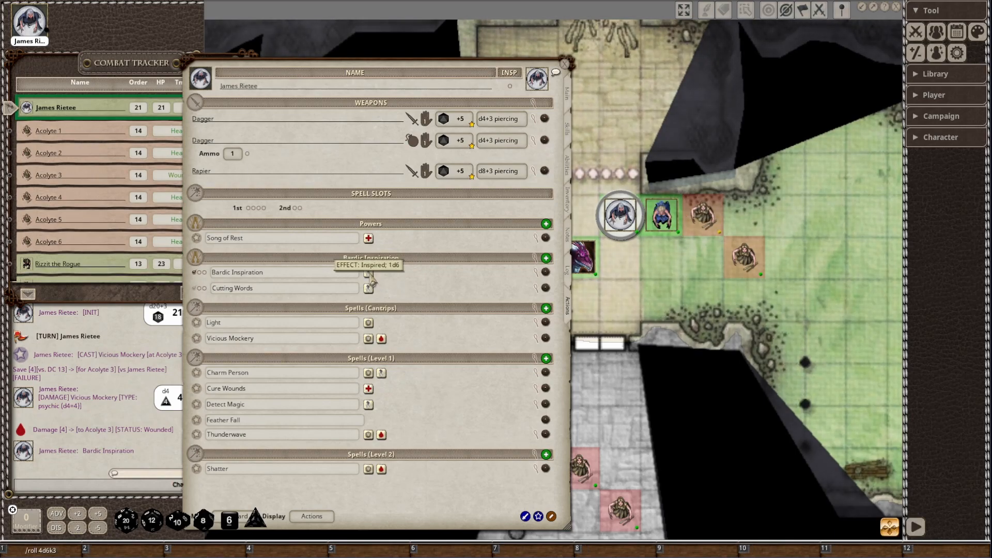
{"action": "left_click_drag", "start_coordinate": [369, 274], "coordinate": [664, 229]}
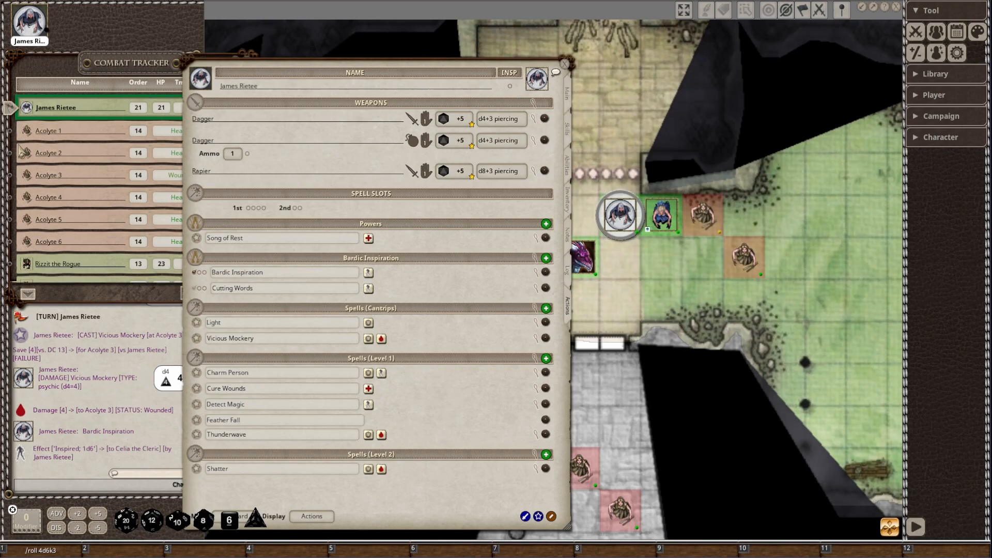
{"action": "scroll", "coordinate": [62, 168], "scroll_direction": "down", "scroll_amount": 3}
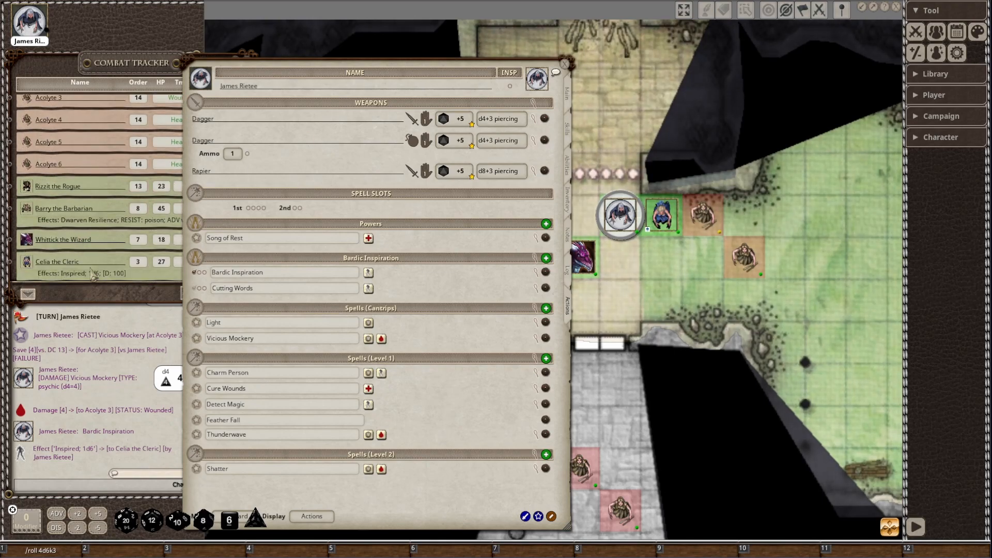
{"action": "scroll", "coordinate": [94, 259], "scroll_direction": "up", "scroll_amount": 3}
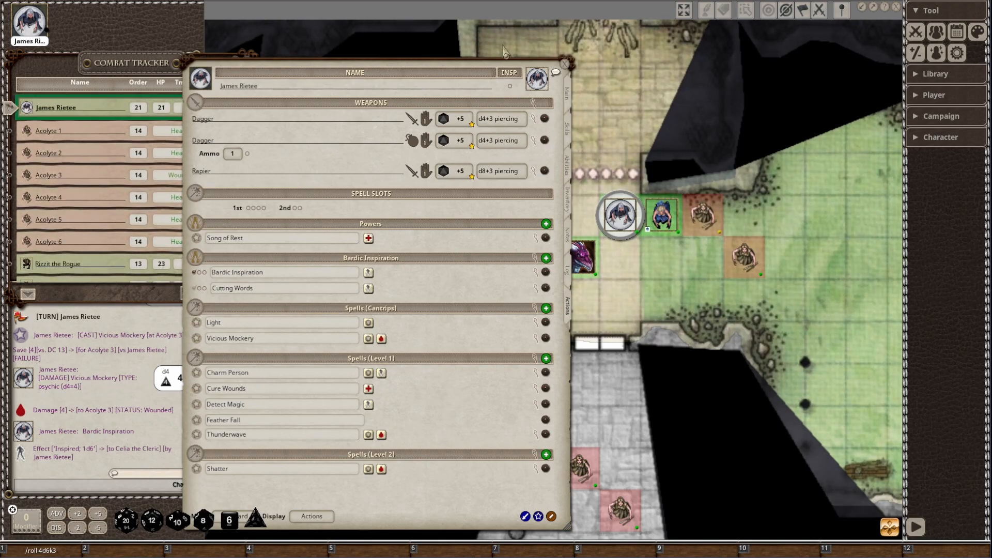
Close the character sheet and end the bard's turn in the combat tracker
{"action": "left_click", "coordinate": [565, 64]}
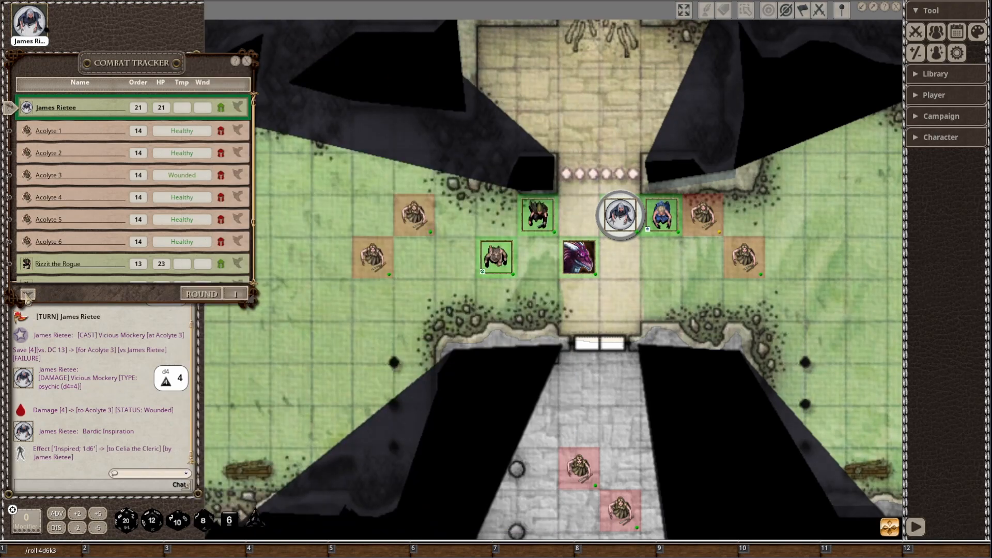
{"action": "left_click", "coordinate": [28, 295]}
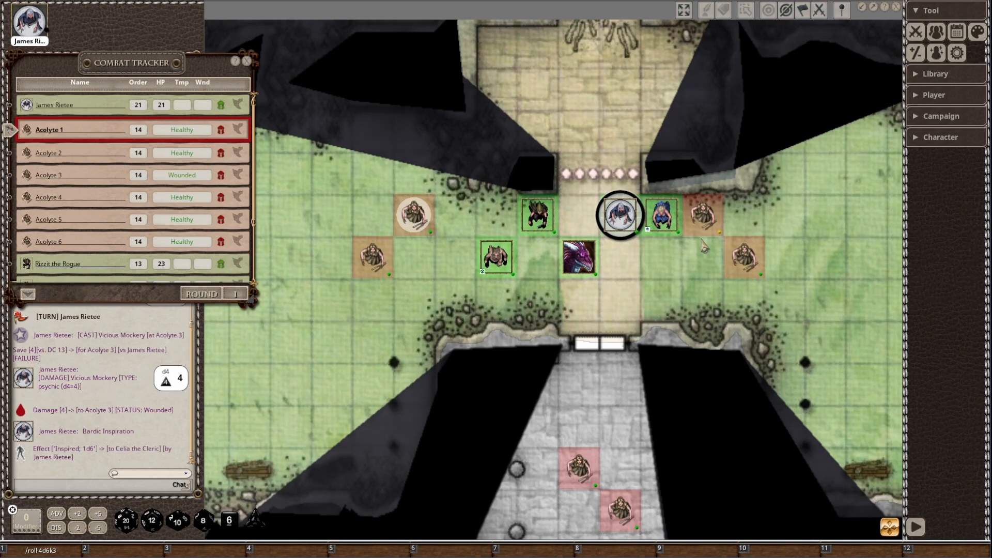
{"action": "scroll", "coordinate": [591, 226], "scroll_direction": "down", "scroll_amount": 1}
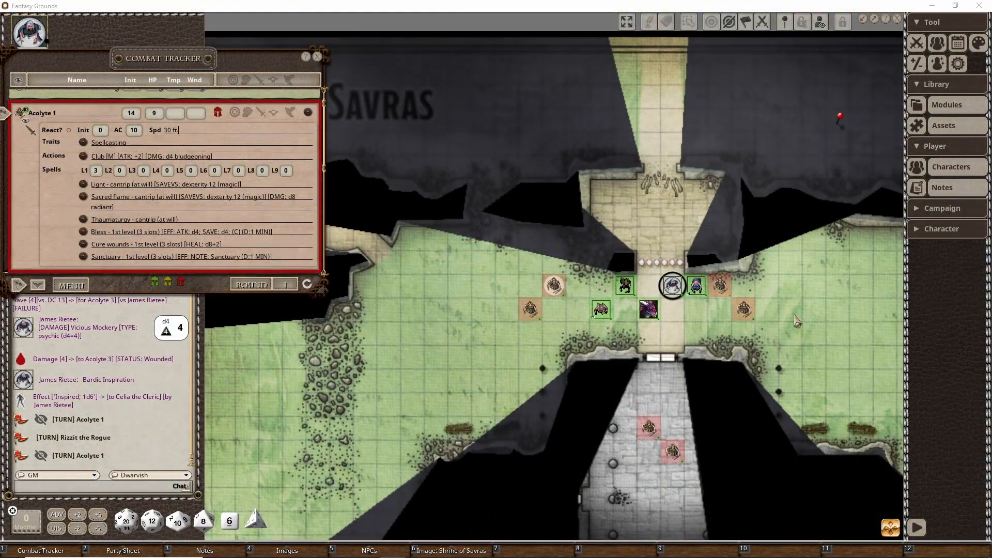
Pass the active turn from Acolyte 1 to Rizzit the Rogue in the combat tracker
{"action": "left_click_drag", "start_coordinate": [796, 322], "coordinate": [738, 284]}
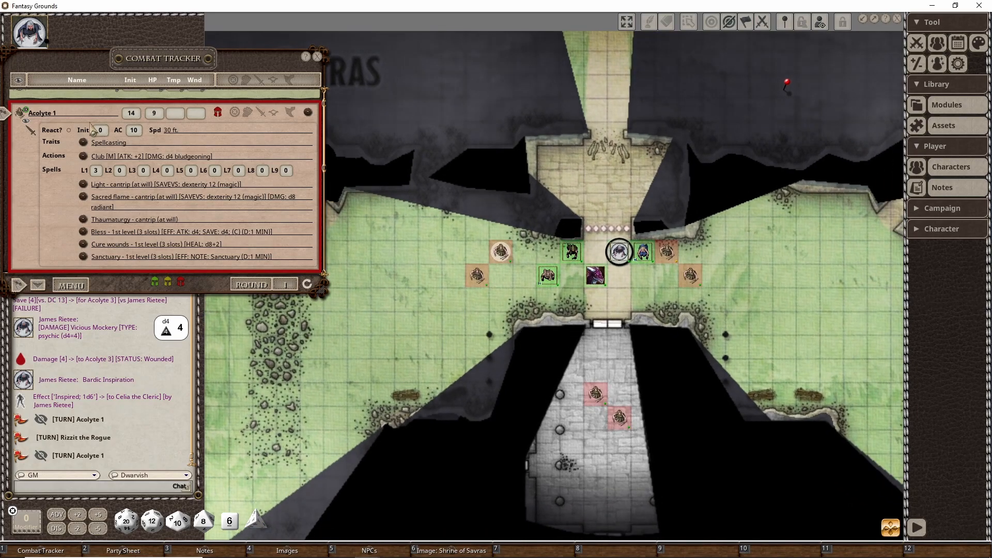
{"action": "scroll", "coordinate": [147, 142], "scroll_direction": "down", "scroll_amount": 3}
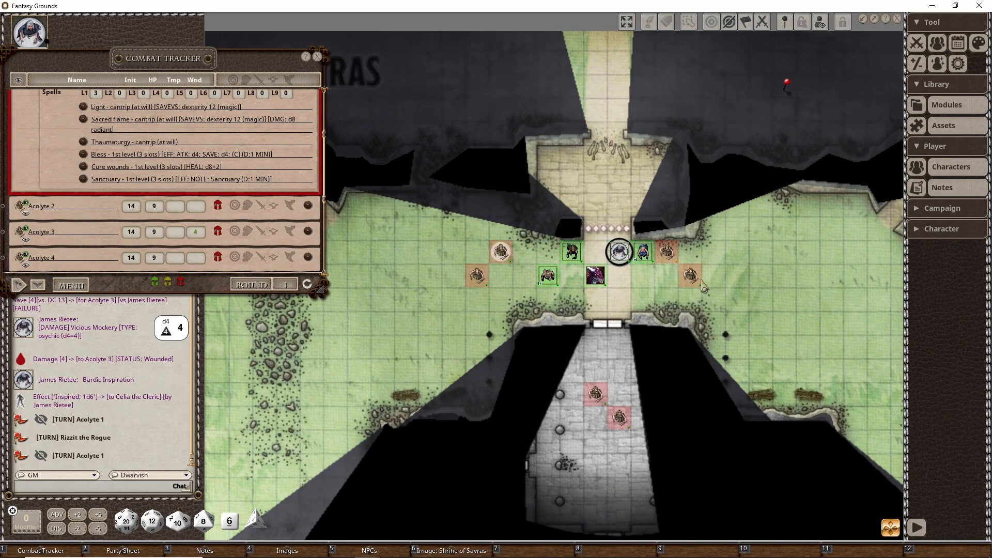
{"action": "scroll", "coordinate": [733, 289], "scroll_direction": "up", "scroll_amount": 3}
{"action": "scroll", "coordinate": [46, 161], "scroll_direction": "down", "scroll_amount": 4}
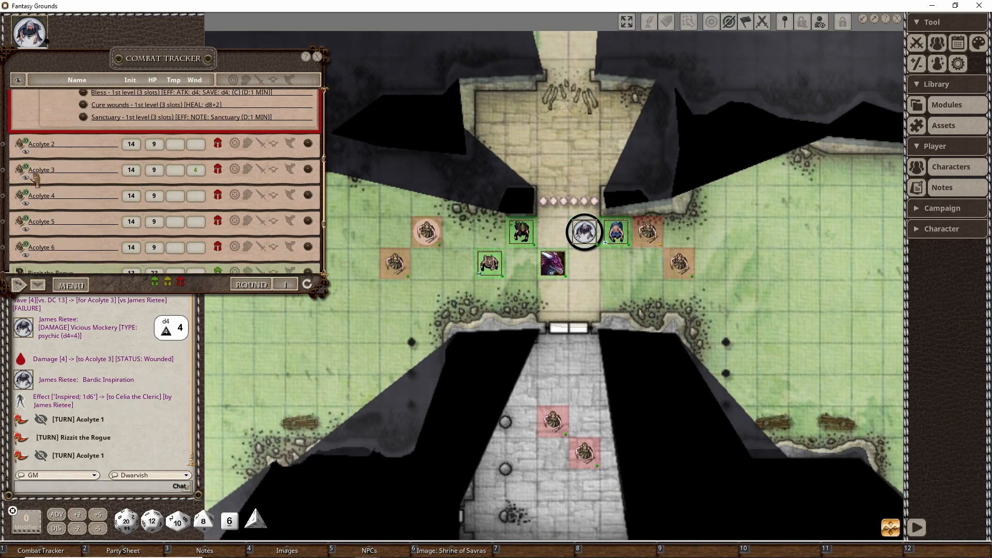
{"action": "left_click", "coordinate": [3, 244]}
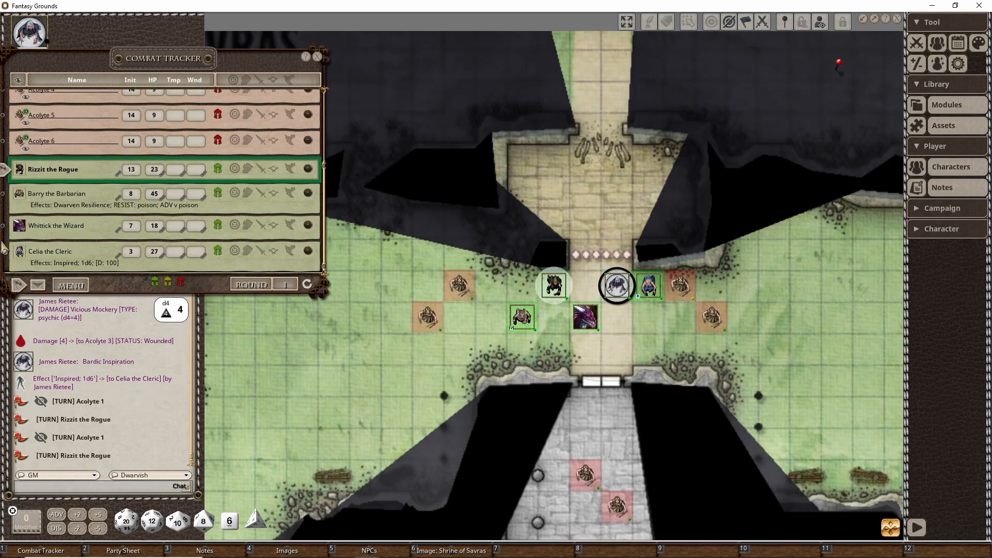
Open Rizzit the Rogue's character sheet at the weapons and powers, and place it clear of the party's tokens on the map
{"action": "left_click", "coordinate": [309, 172]}
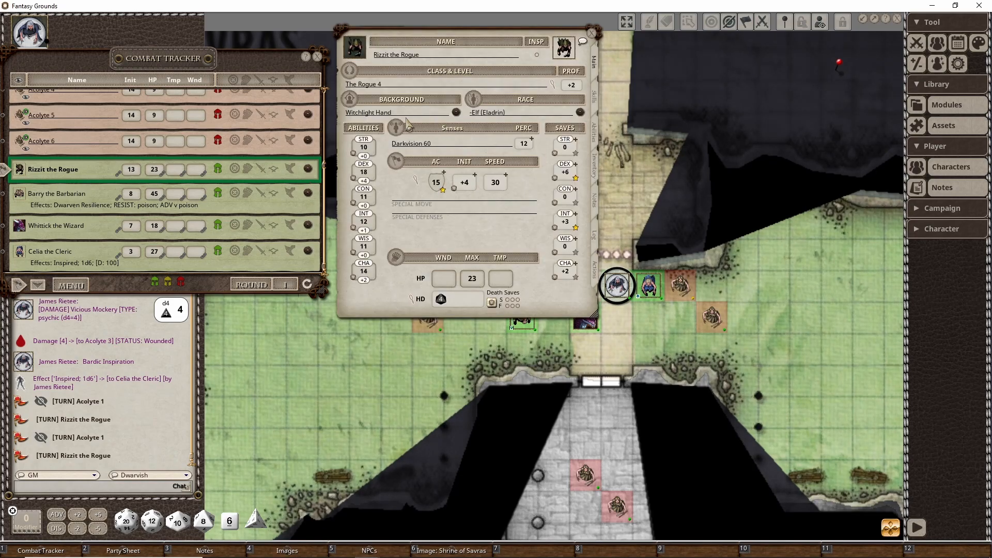
{"action": "left_click", "coordinate": [597, 138]}
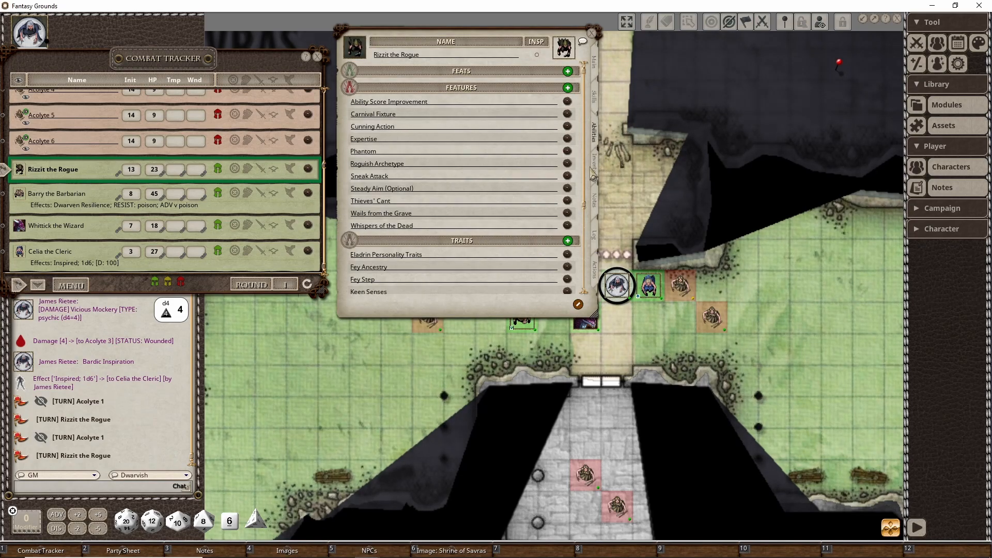
{"action": "left_click", "coordinate": [594, 269]}
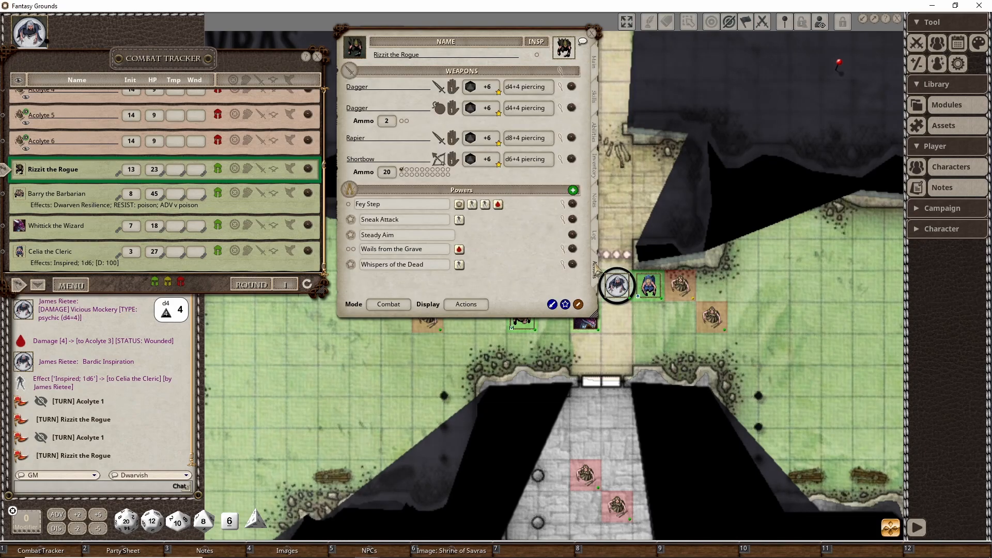
{"action": "left_click_drag", "start_coordinate": [514, 39], "coordinate": [367, 27]}
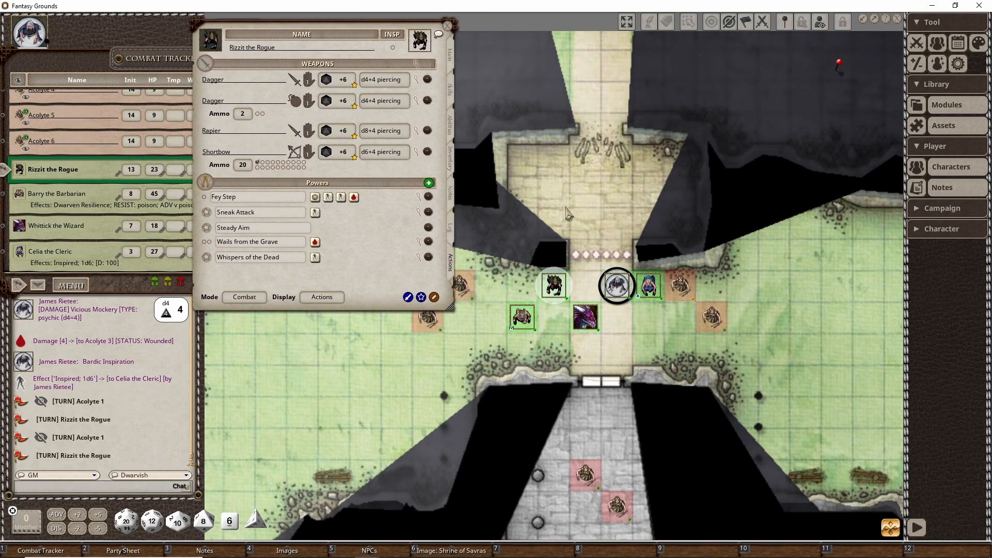
{"action": "left_click_drag", "start_coordinate": [566, 211], "coordinate": [601, 169]}
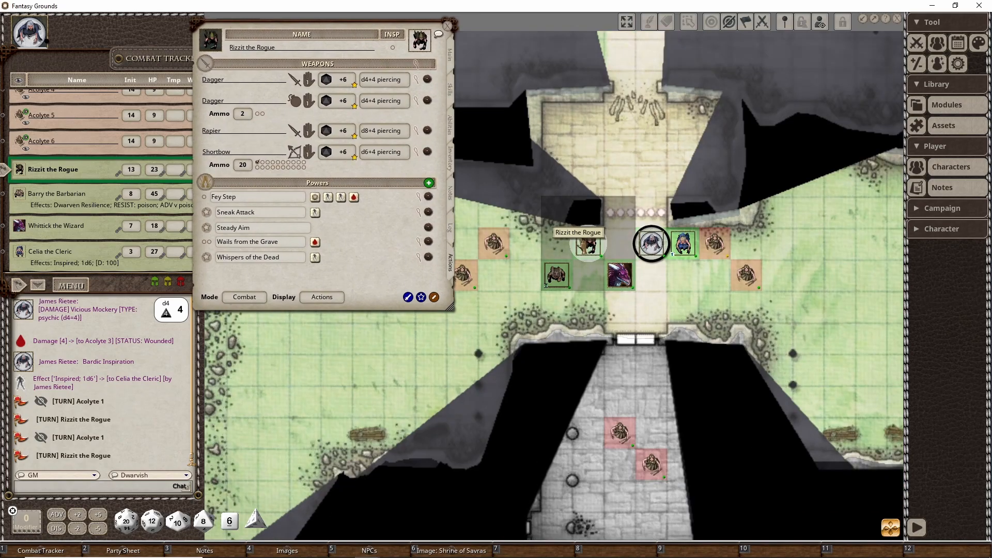
Read the Steady Aim description on Rizzit's sheet, and enable advantage for the next roll
{"action": "left_click", "coordinate": [428, 227]}
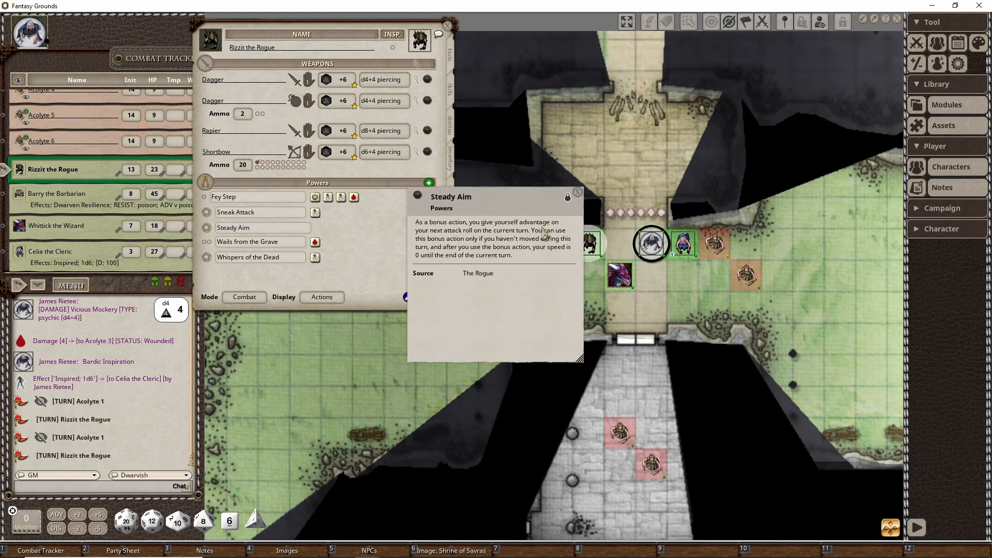
{"action": "left_click", "coordinate": [578, 193]}
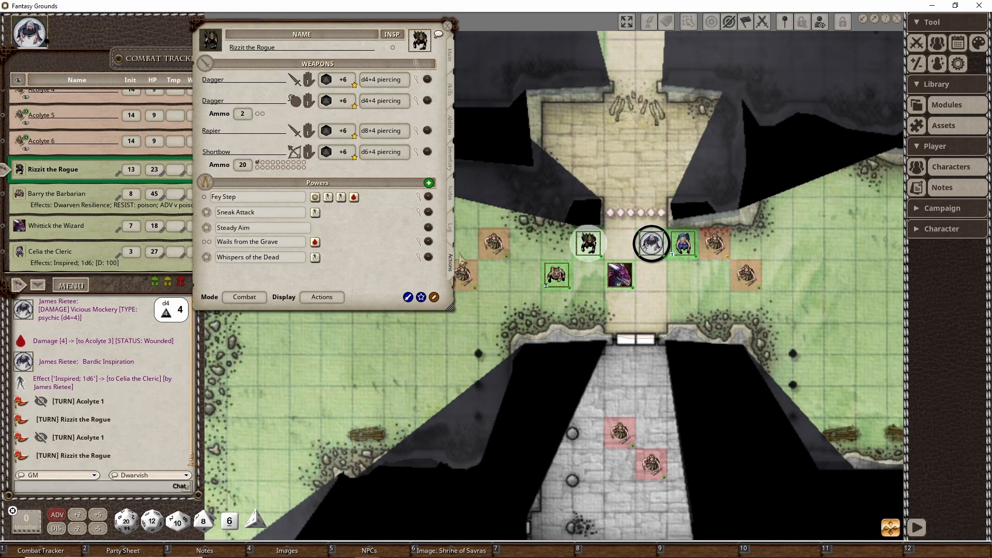
{"action": "left_click_drag", "start_coordinate": [506, 195], "coordinate": [528, 194]}
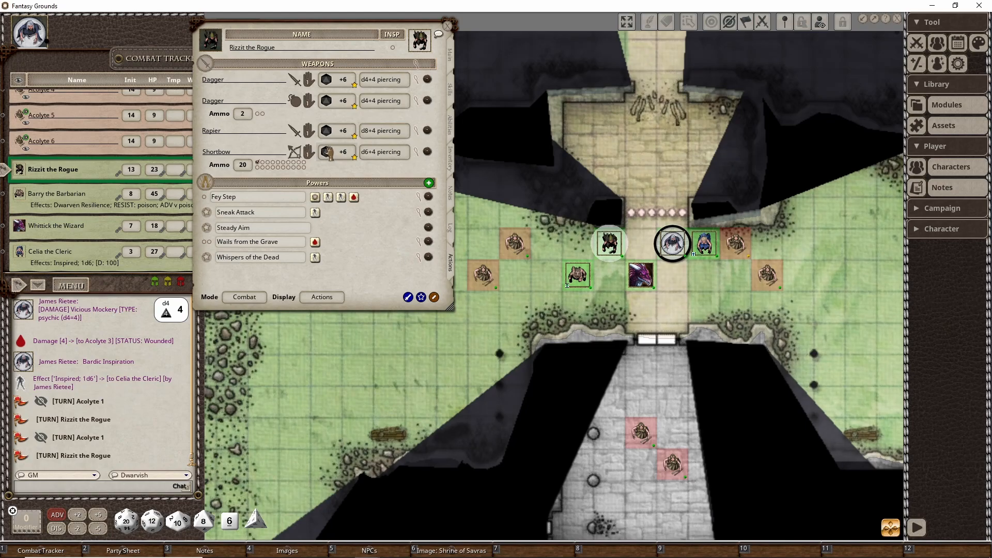
Attack Acolyte 1 with Rizzit's Shortbow, and roll the weapon's damage on it with the Sneak Attack effect "DMG: 2d6" applied
{"action": "left_click_drag", "start_coordinate": [326, 157], "coordinate": [271, 177]}
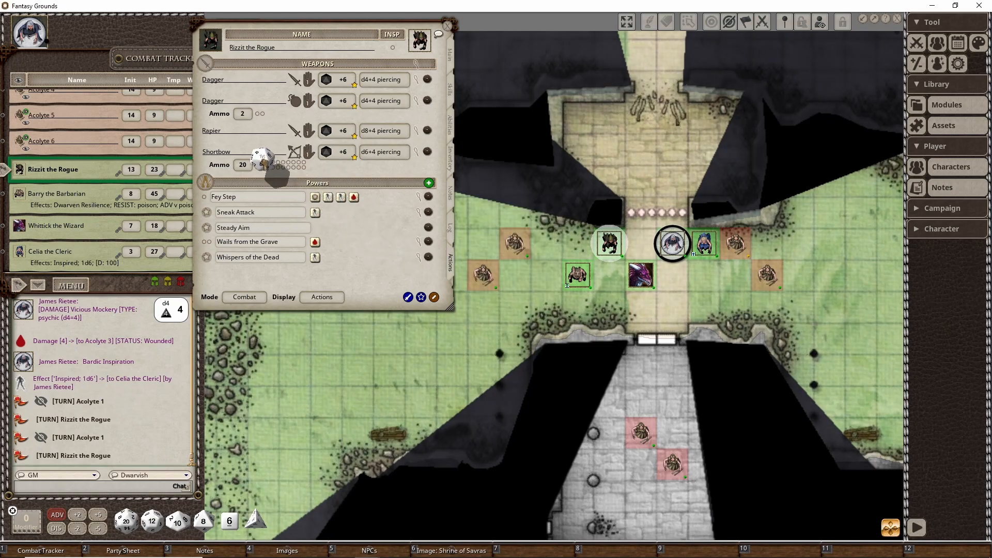
{"action": "left_click_drag", "start_coordinate": [497, 262], "coordinate": [517, 242]}
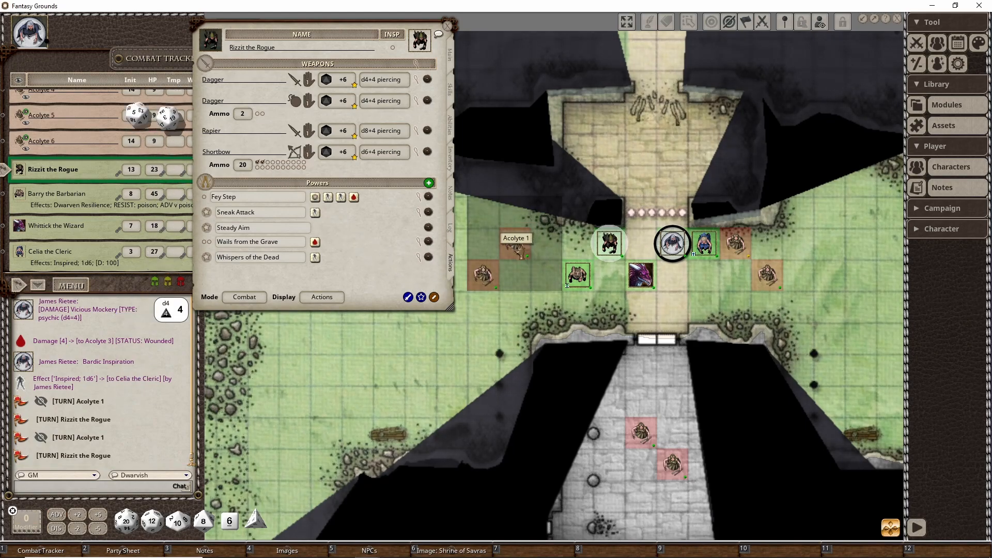
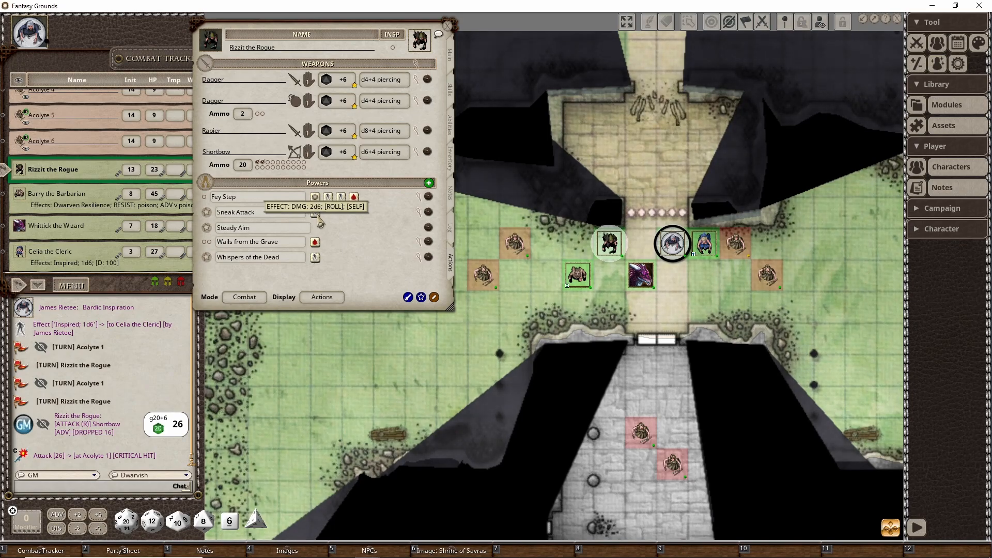
{"action": "left_click", "coordinate": [317, 219]}
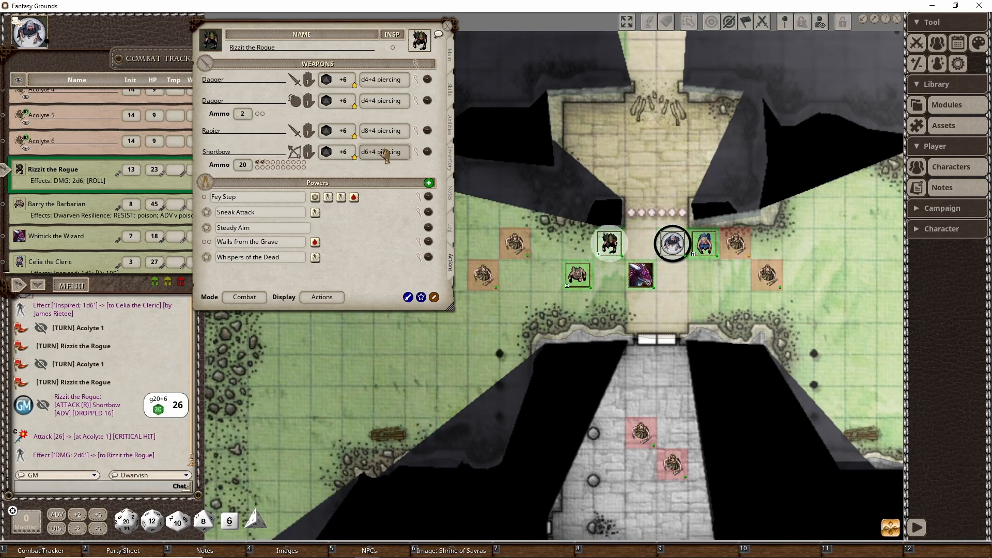
{"action": "left_click_drag", "start_coordinate": [385, 152], "coordinate": [516, 243]}
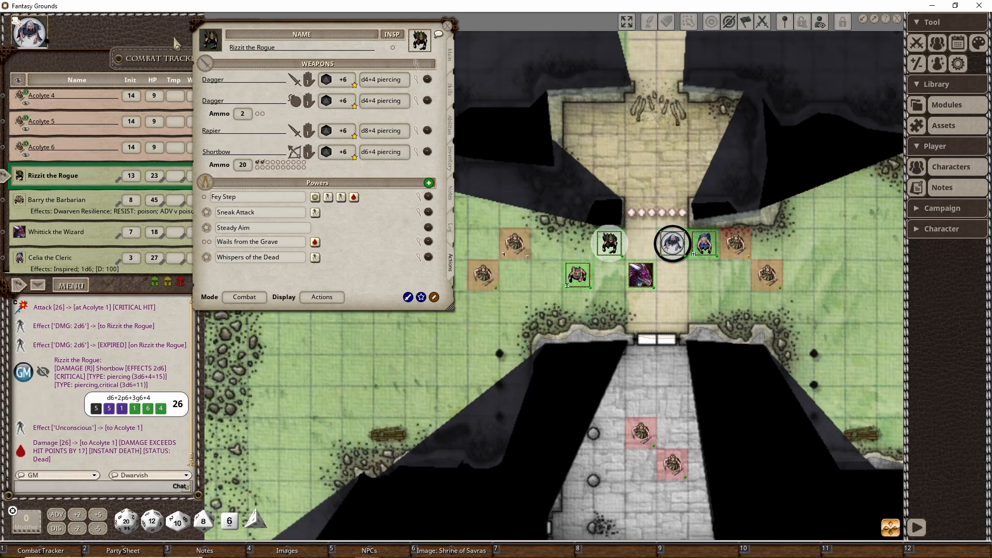
Remove the dead Acolyte 1 from the combat tracker
{"action": "left_click", "coordinate": [90, 67]}
{"action": "scroll", "coordinate": [214, 112], "scroll_direction": "up", "scroll_amount": 4}
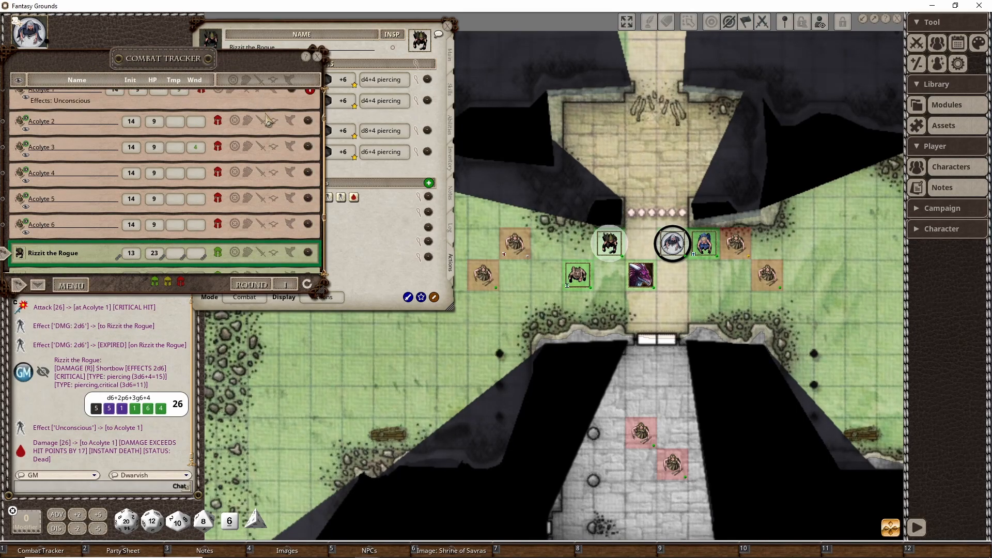
{"action": "left_click", "coordinate": [310, 126]}
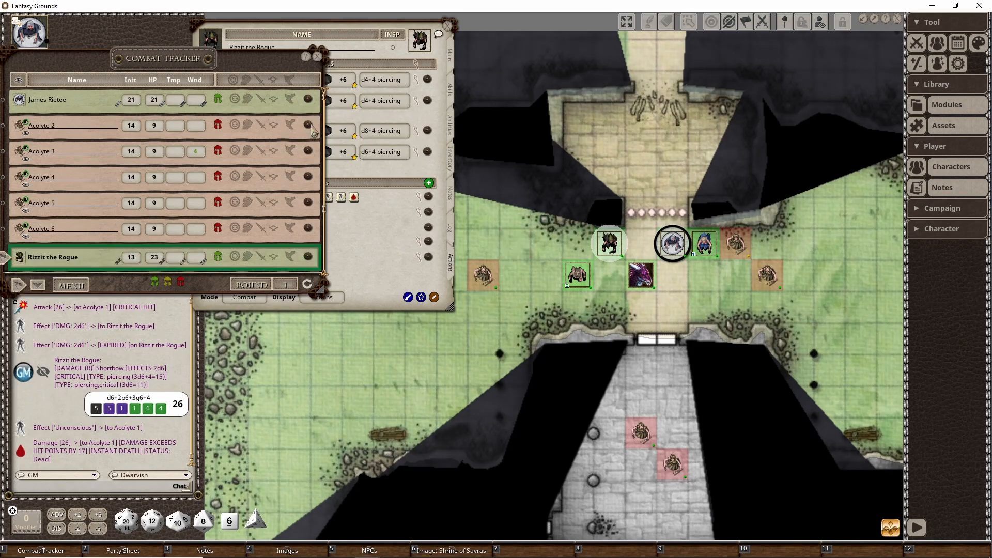
Give Barry the Barbarian the active turn, and move his token two squares west, next to the westernmost acolyte
{"action": "scroll", "coordinate": [292, 152], "scroll_direction": "down", "scroll_amount": 3}
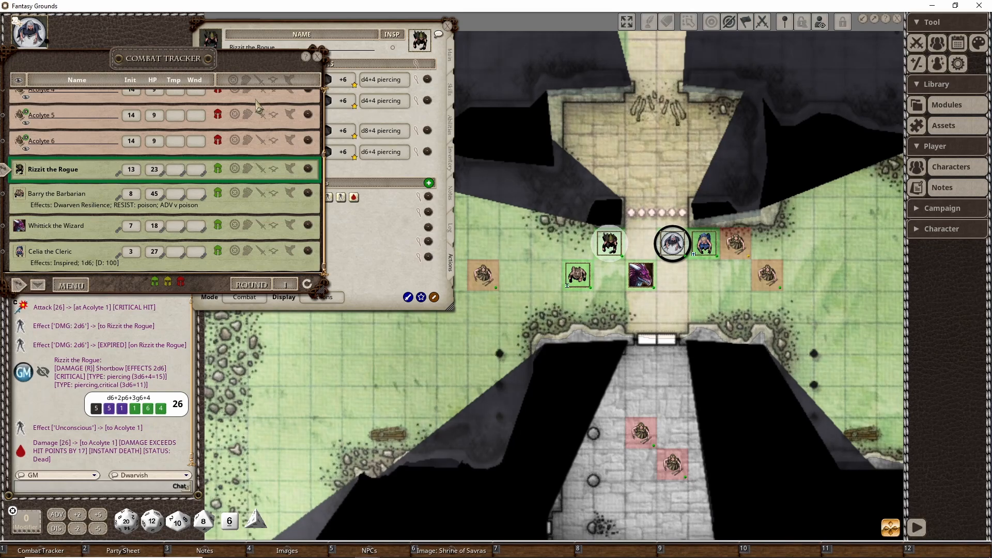
{"action": "left_click", "coordinate": [2, 193]}
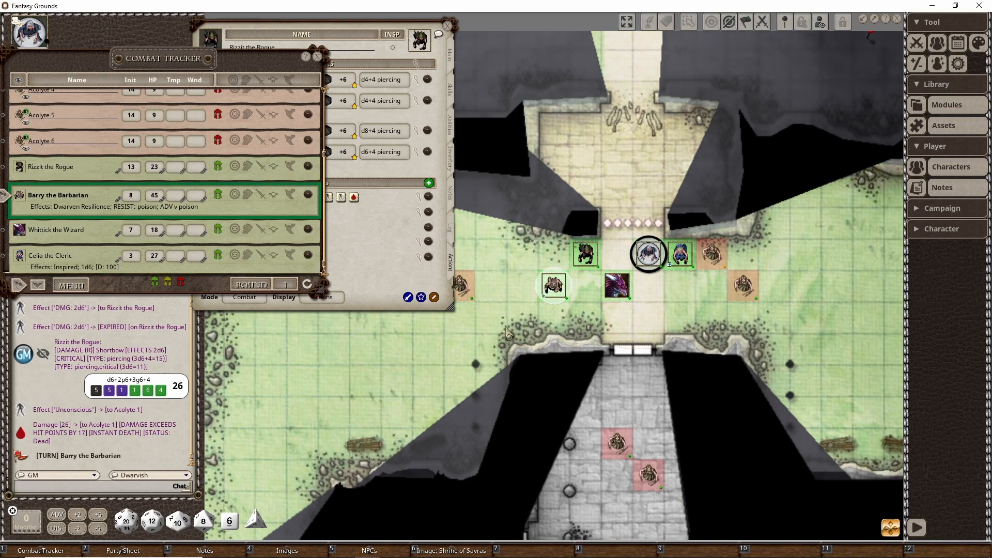
{"action": "left_click_drag", "start_coordinate": [518, 299], "coordinate": [567, 282]}
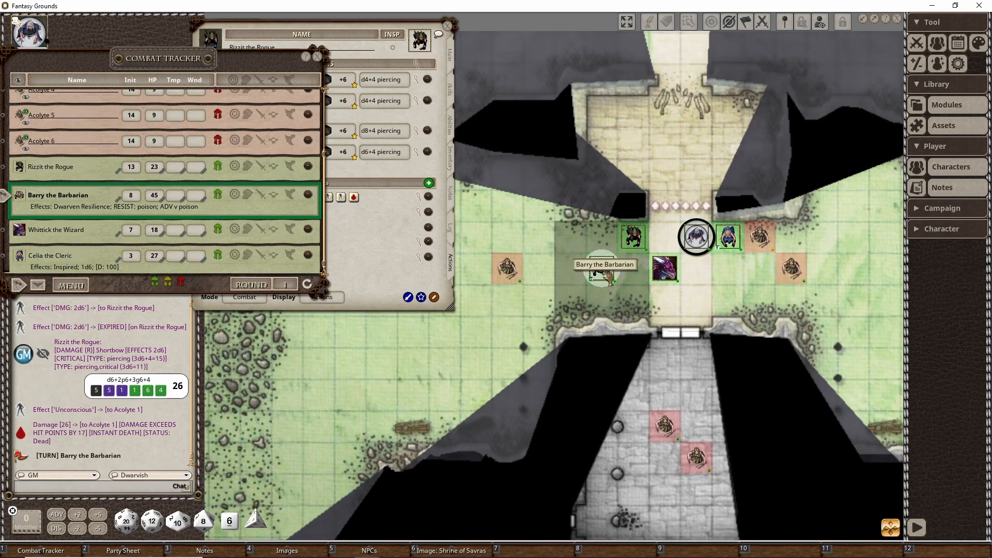
{"action": "left_click", "coordinate": [600, 272]}
{"action": "key", "text": "Left"}
{"action": "key", "text": "Left"}
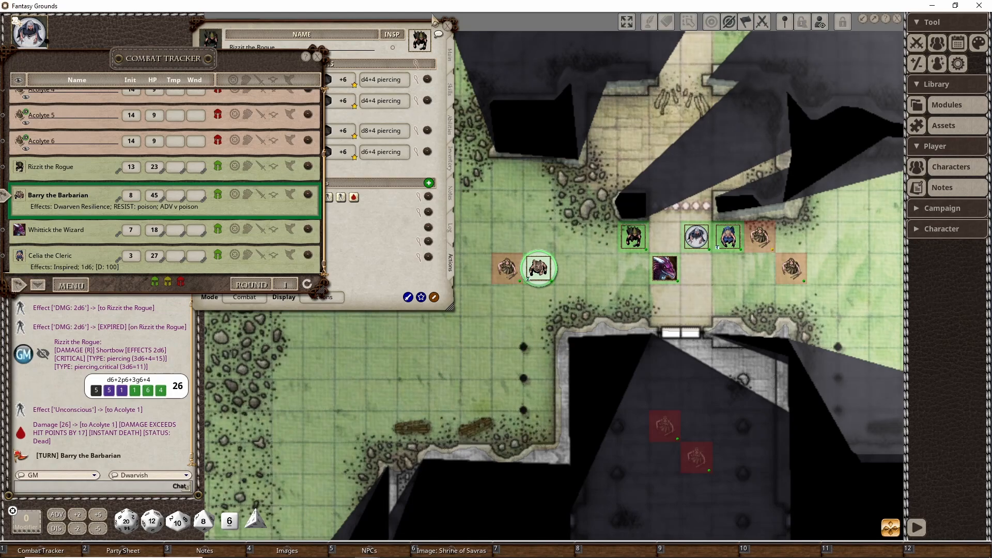
Replace Rizzit's sheet with Barry the Barbarian's, opened at his actions and placed clear of his token on the map
{"action": "left_click", "coordinate": [448, 26]}
{"action": "left_click", "coordinate": [309, 195]}
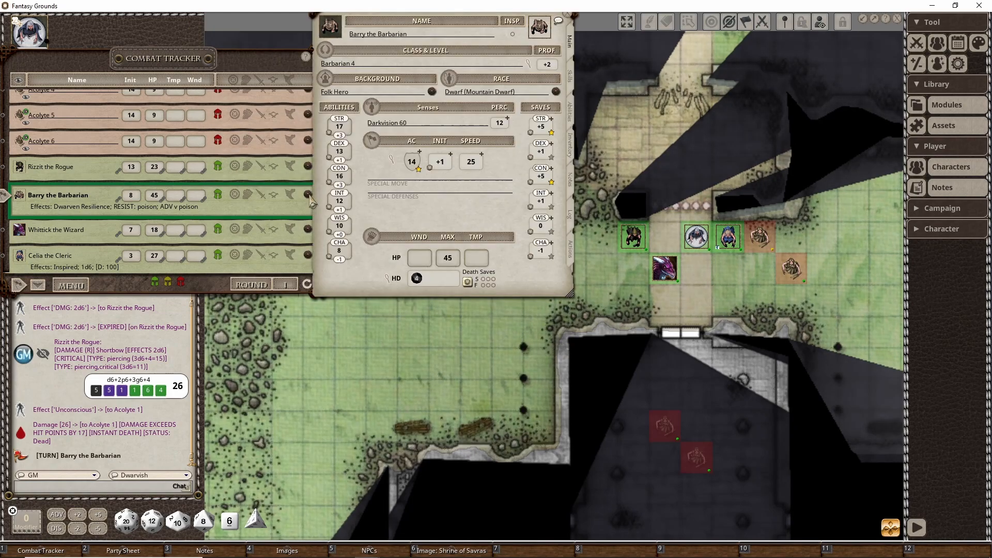
{"action": "left_click", "coordinate": [571, 249]}
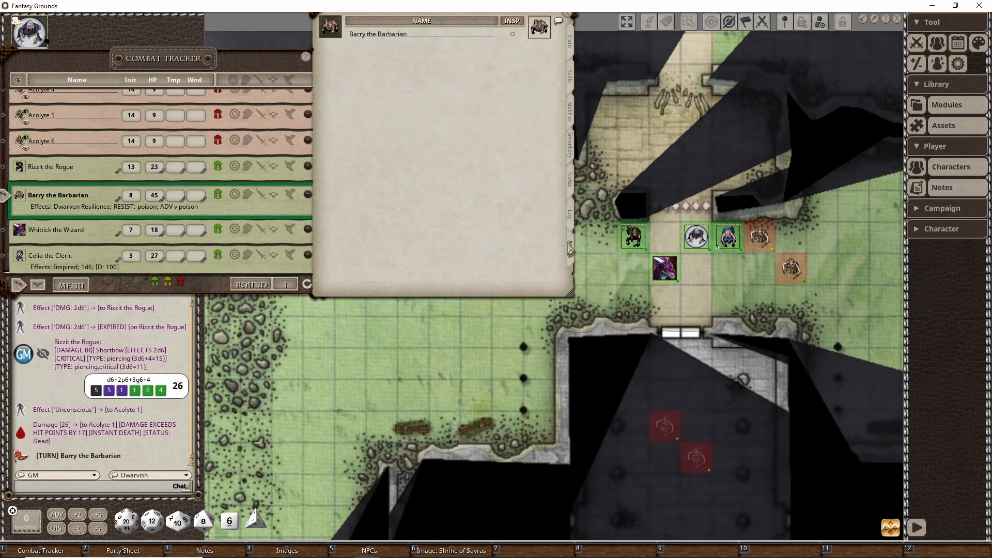
{"action": "scroll", "coordinate": [496, 203], "scroll_direction": "down", "scroll_amount": 1}
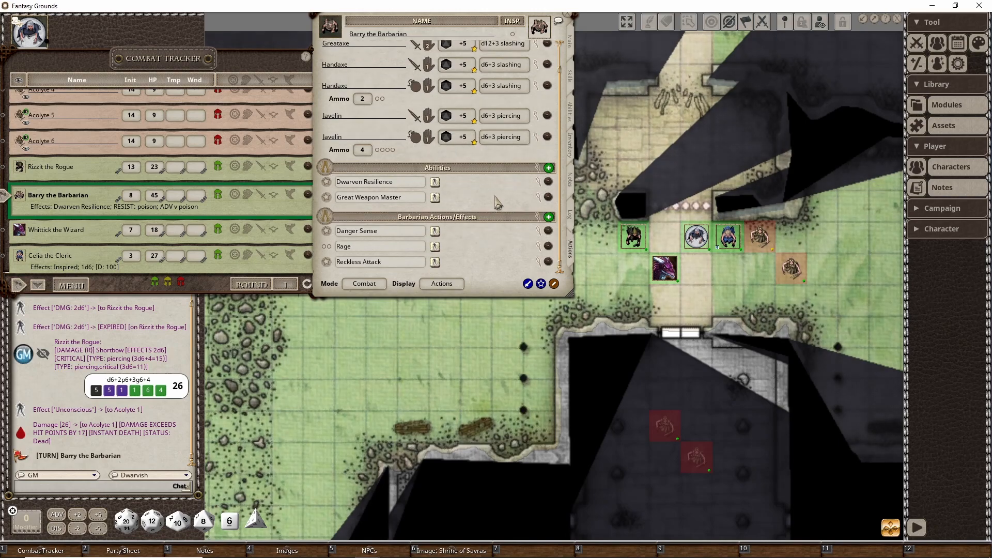
{"action": "left_click_drag", "start_coordinate": [476, 24], "coordinate": [351, 29]}
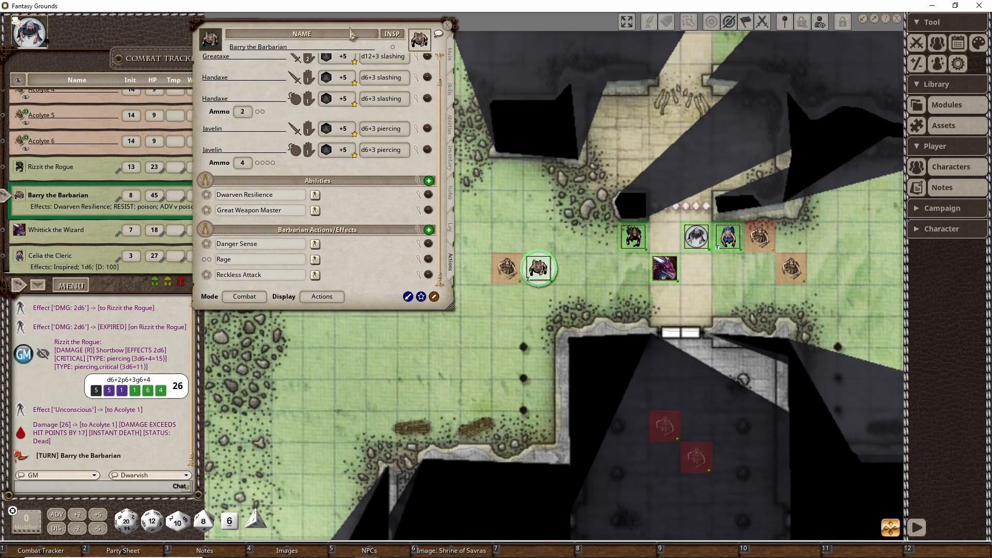
Expend one use of Barry's Rage, apply its effect to him, and review the effect in the combat tracker
{"action": "left_click", "coordinate": [206, 260]}
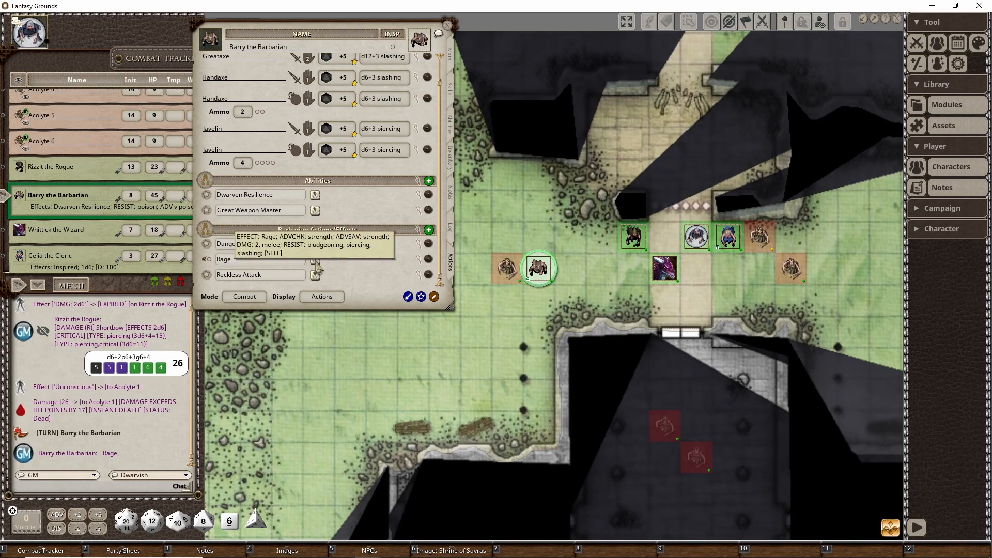
{"action": "left_click", "coordinate": [315, 260]}
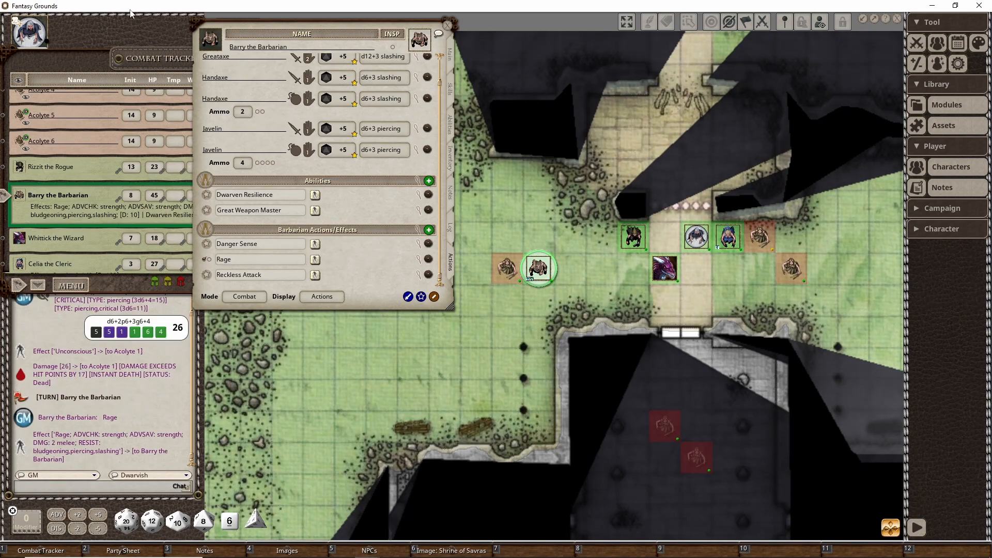
{"action": "left_click", "coordinate": [95, 72]}
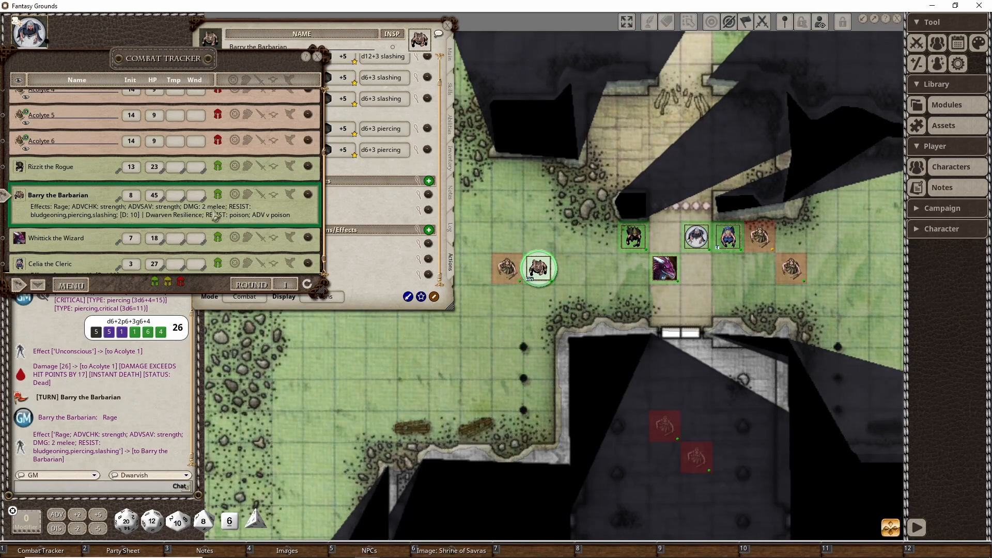
{"action": "left_click", "coordinate": [374, 216]}
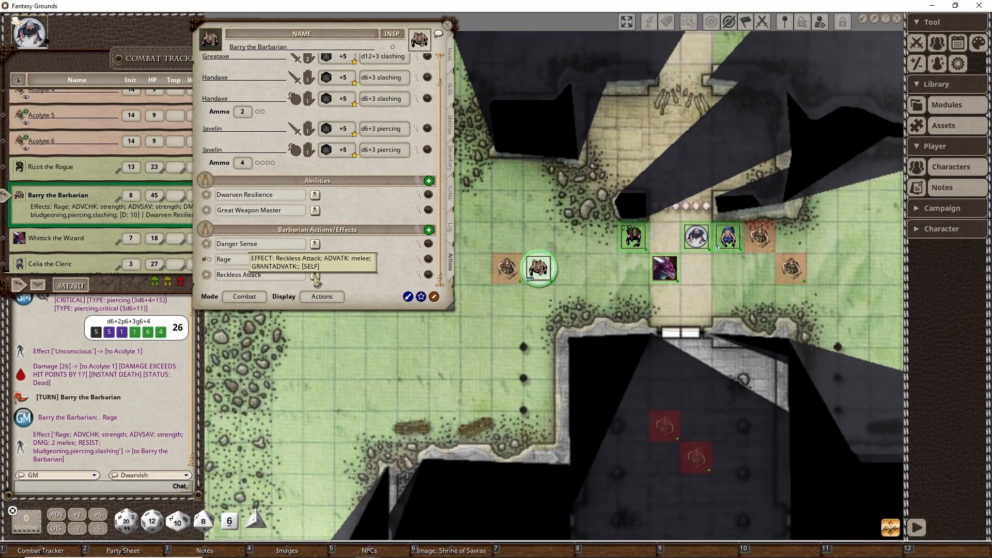
Apply the Reckless Attack effect and the Great Weapon Master effect "GWM; ATK: -5; DMG: 10 melee" to Barry
{"action": "left_click", "coordinate": [315, 276]}
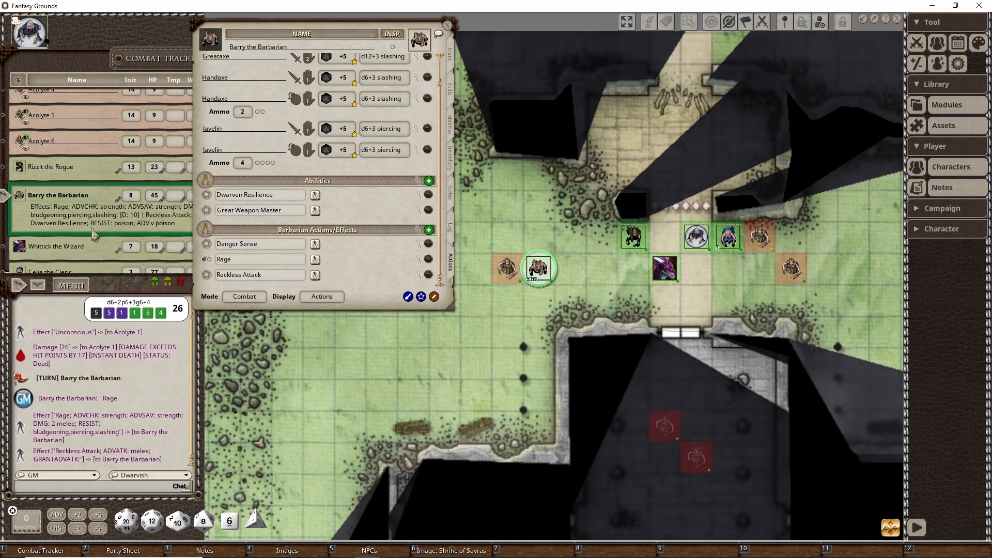
{"action": "left_click", "coordinate": [182, 224]}
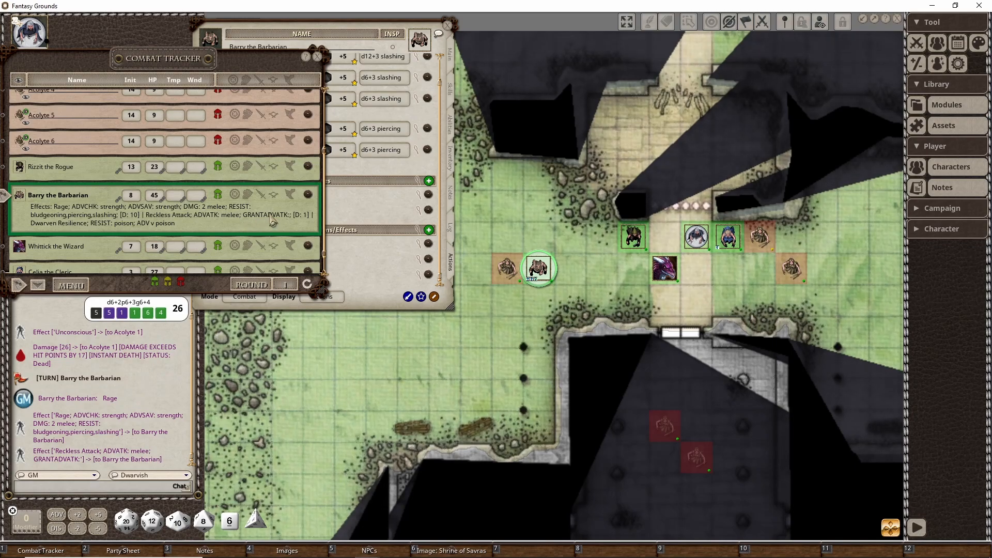
{"action": "left_click", "coordinate": [337, 245]}
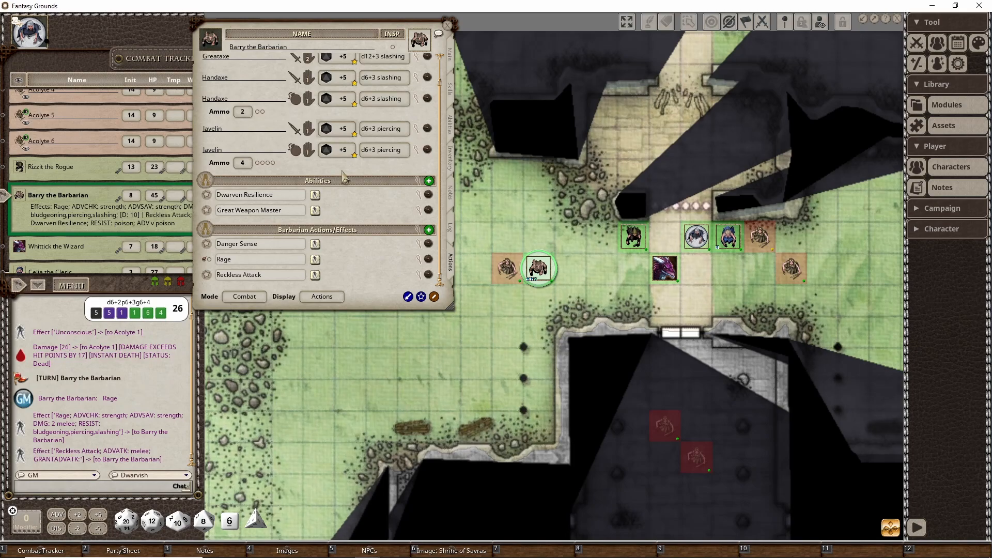
{"action": "left_click", "coordinate": [315, 212]}
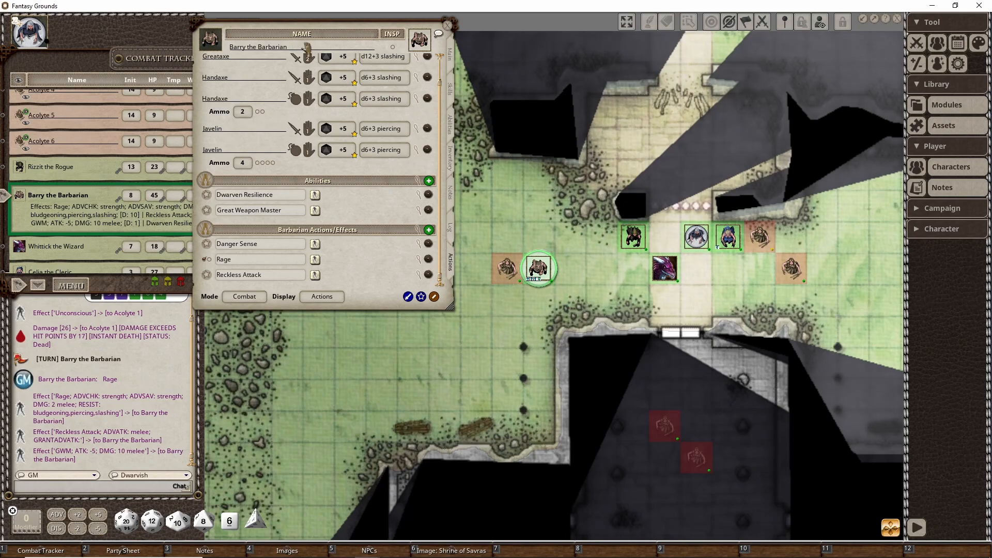
Roll Barry's Greataxe attack against Acolyte 2, and roll its damage on the same target
{"action": "scroll", "coordinate": [337, 66], "scroll_direction": "up", "scroll_amount": 2}
{"action": "mouse_move", "coordinate": [342, 78]}
{"action": "left_mouse_down"}
{"action": "mouse_move", "coordinate": [452, 270]}
{"action": "mouse_move", "coordinate": [509, 269]}
{"action": "left_mouse_up"}
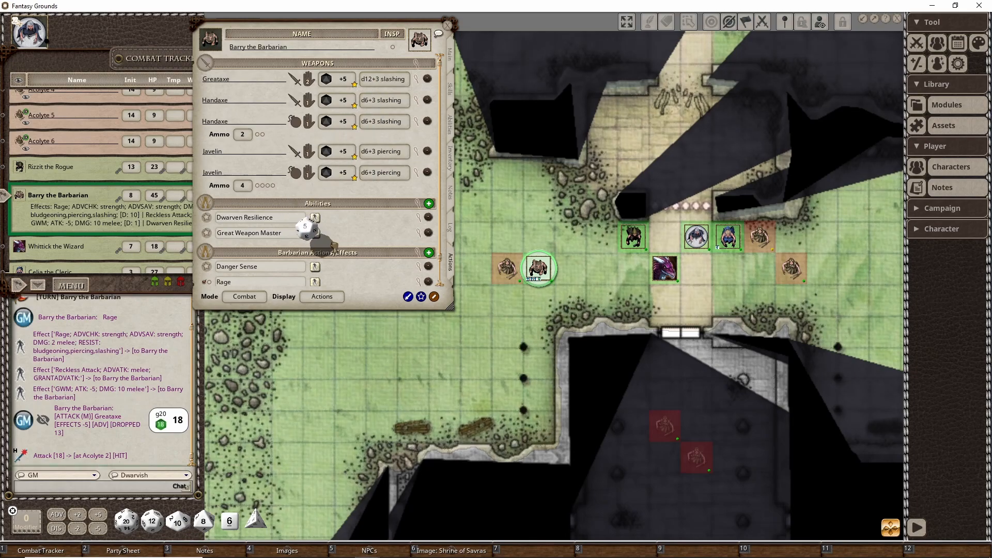
{"action": "left_click_drag", "start_coordinate": [316, 238], "coordinate": [525, 284]}
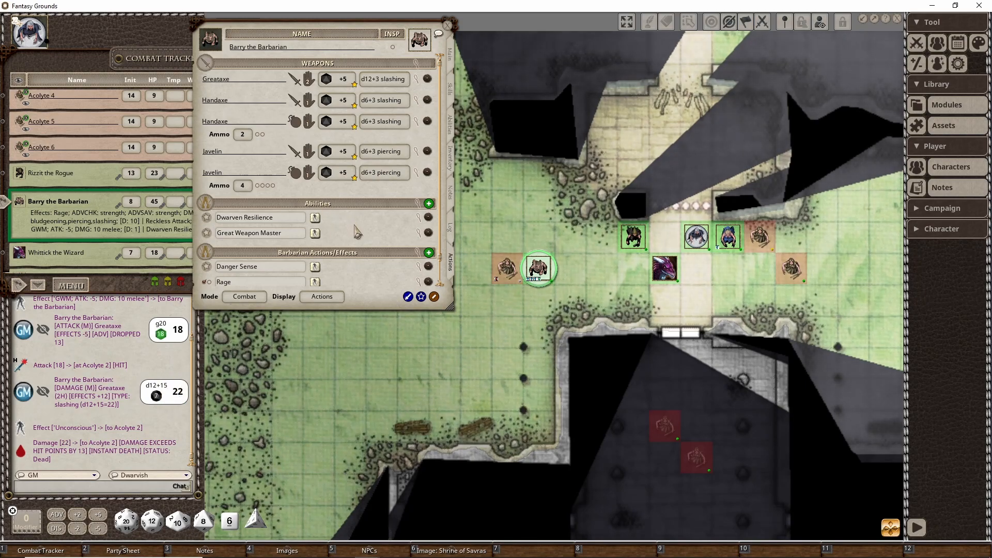
Delete the "GWM; ATK: -5; DMG: 10 melee" effect from Barry's effects in the combat tracker, and collapse his effect list
{"action": "left_click", "coordinate": [88, 73]}
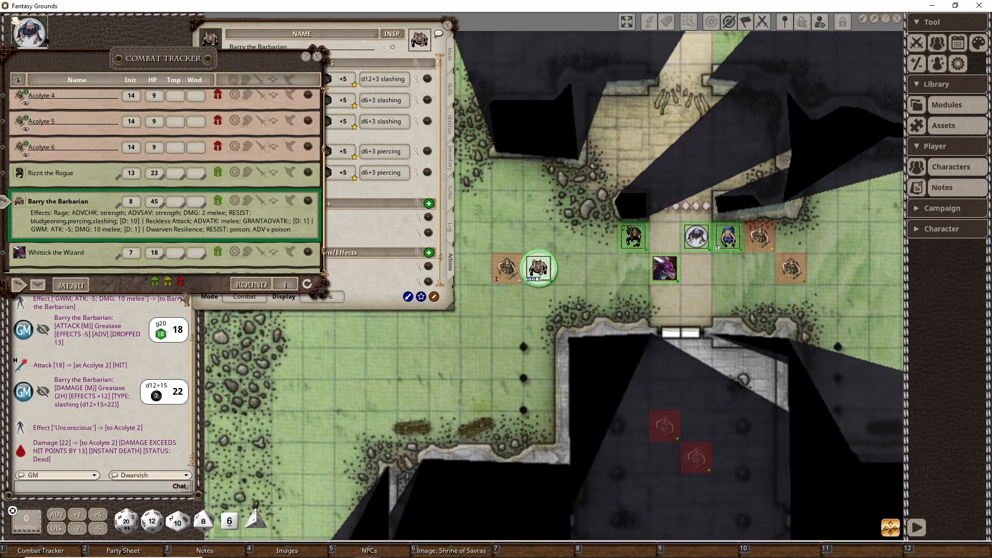
{"action": "left_click", "coordinate": [289, 200]}
{"action": "scroll", "coordinate": [267, 217], "scroll_direction": "down", "scroll_amount": 3}
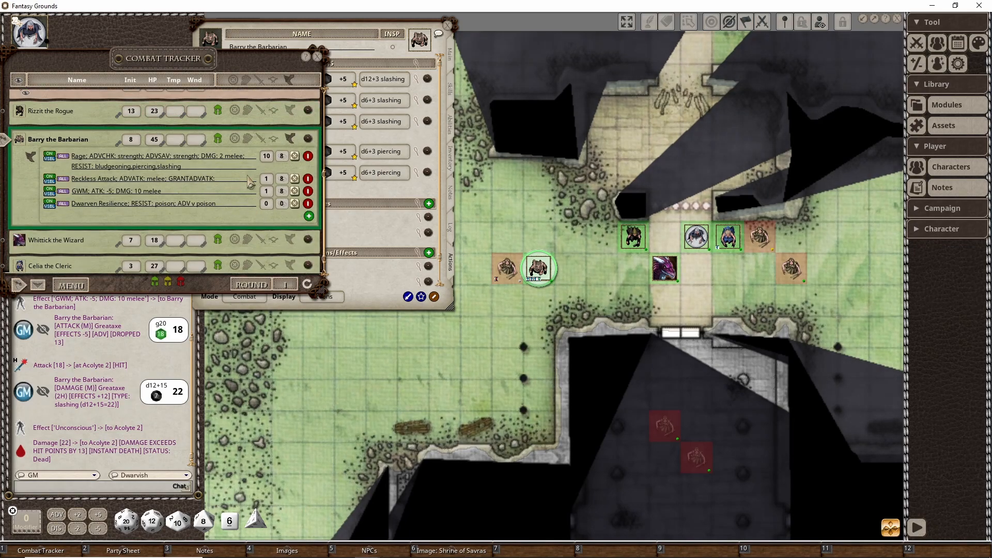
{"action": "left_click", "coordinate": [309, 196]}
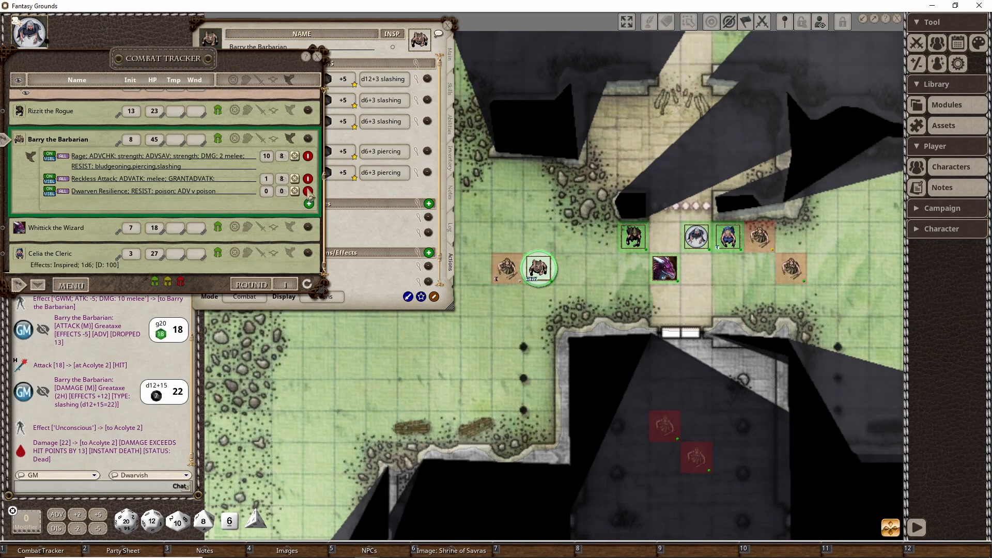
{"action": "left_click", "coordinate": [289, 138]}
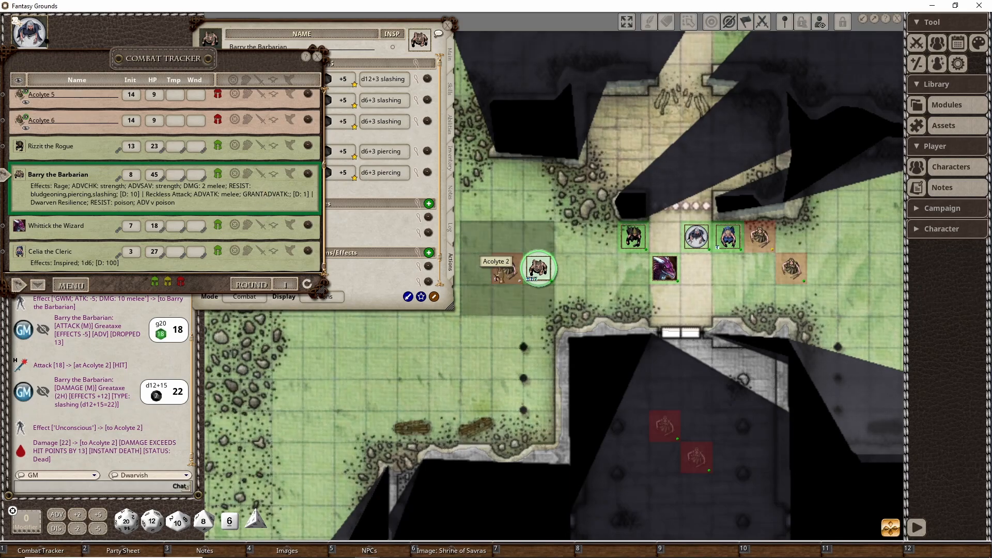
Remove the dead Acolyte 2 from the combat tracker and delete its token from the map
{"action": "scroll", "coordinate": [278, 164], "scroll_direction": "up", "scroll_amount": 3}
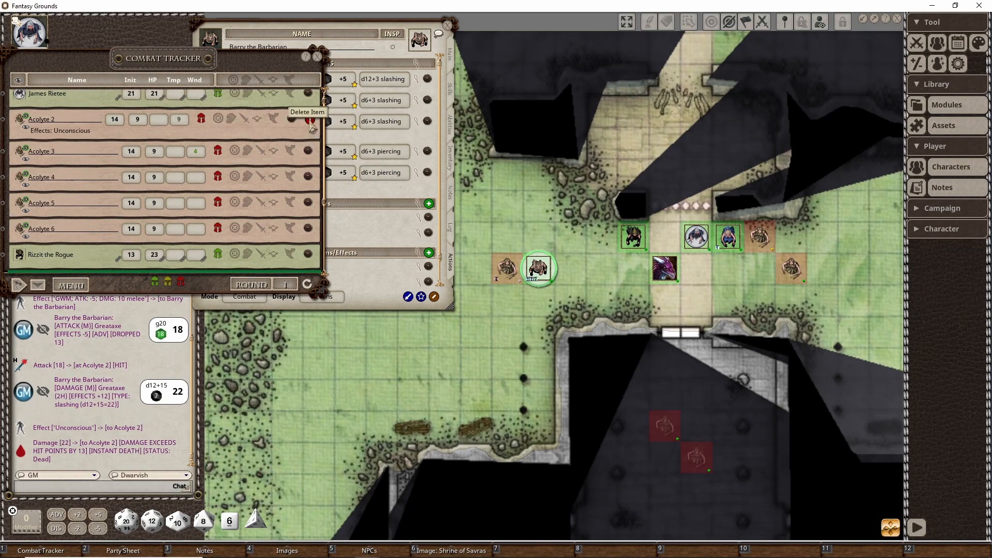
{"action": "left_click", "coordinate": [310, 120]}
{"action": "left_click", "coordinate": [310, 120]}
{"action": "scroll", "coordinate": [284, 184], "scroll_direction": "down", "scroll_amount": 3}
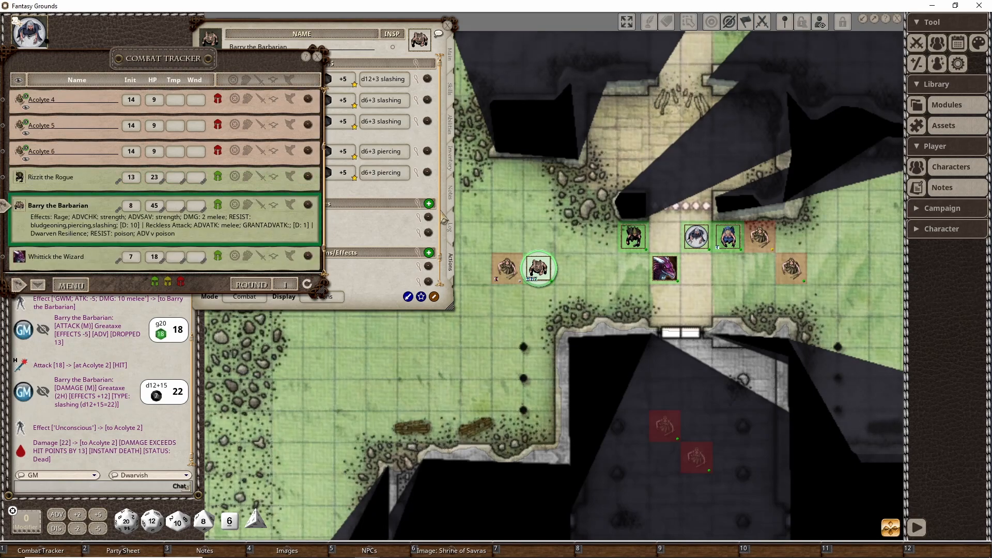
{"action": "left_click", "coordinate": [365, 230]}
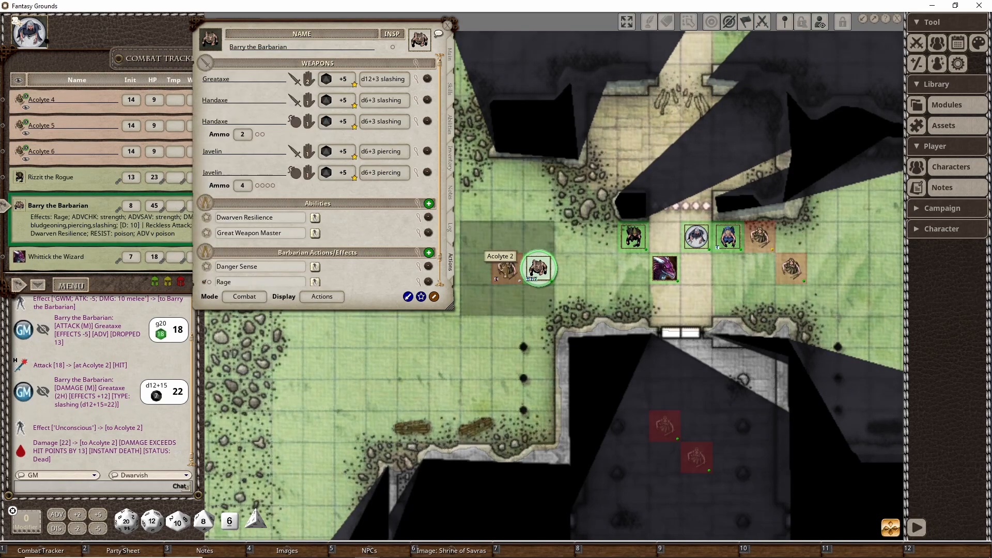
{"action": "left_click", "coordinate": [505, 268]}
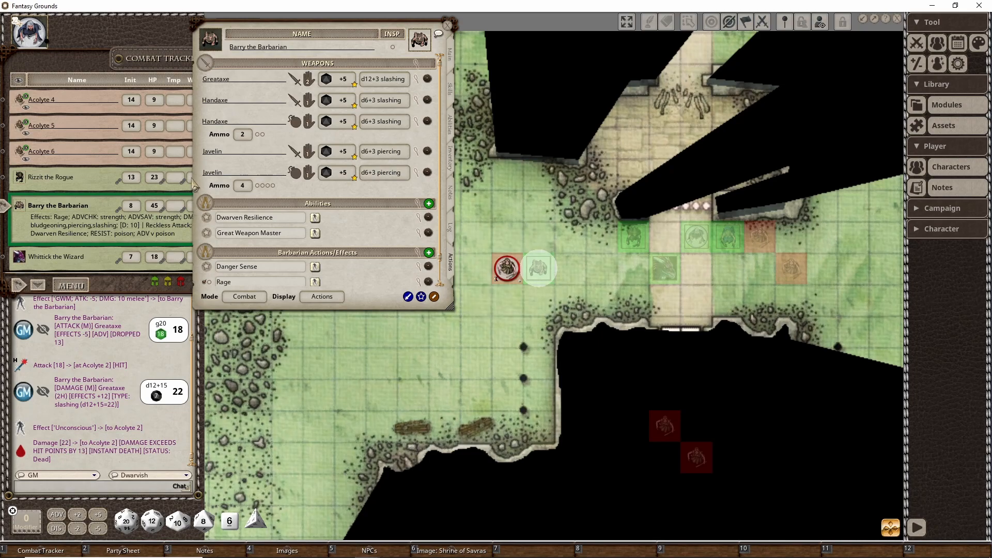
Expand Acolyte 5's actions in the combat tracker, and roll its Club attack and damage against Barry the Barbarian
{"action": "left_click", "coordinate": [94, 66]}
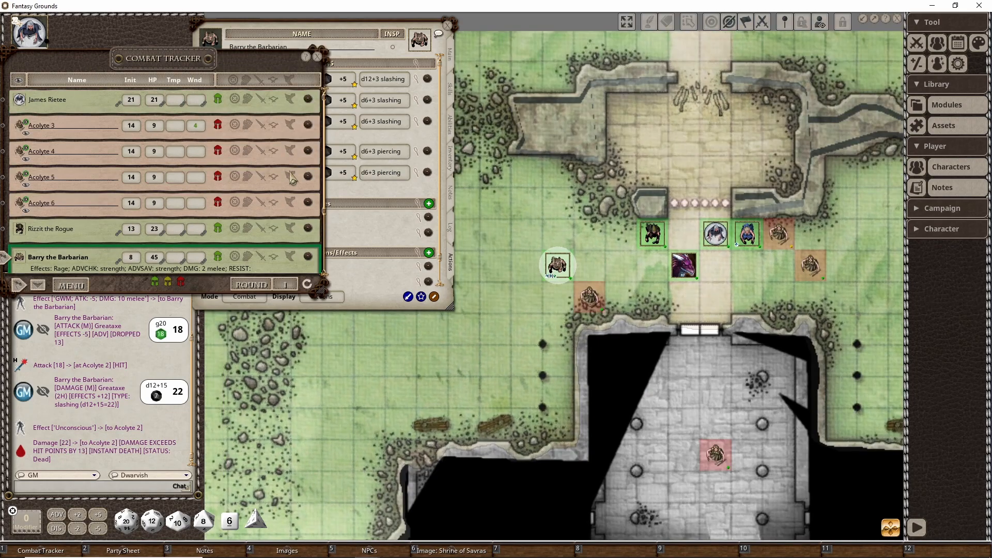
{"action": "left_click", "coordinate": [260, 177]}
{"action": "scroll", "coordinate": [167, 207], "scroll_direction": "down", "scroll_amount": 3}
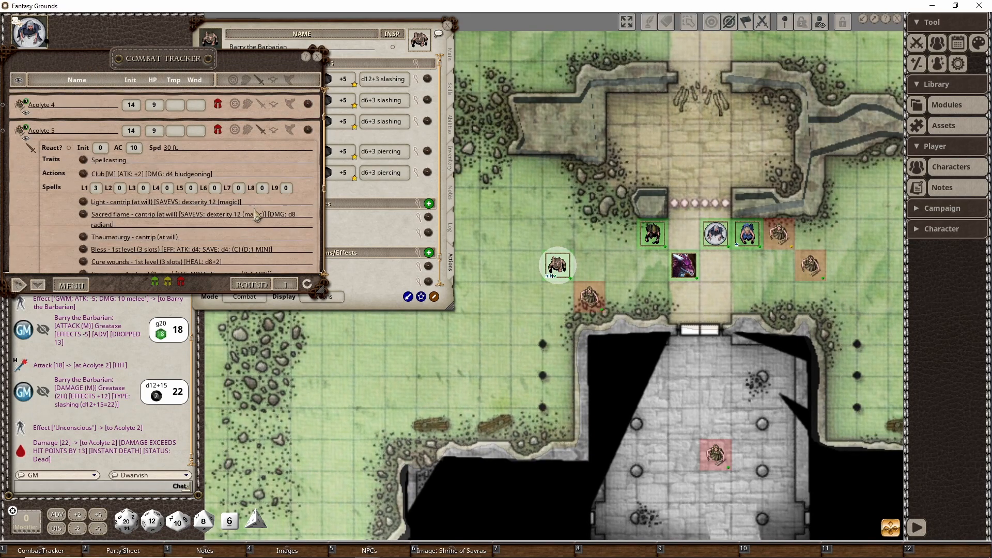
{"action": "scroll", "coordinate": [147, 176], "scroll_direction": "down", "scroll_amount": 1}
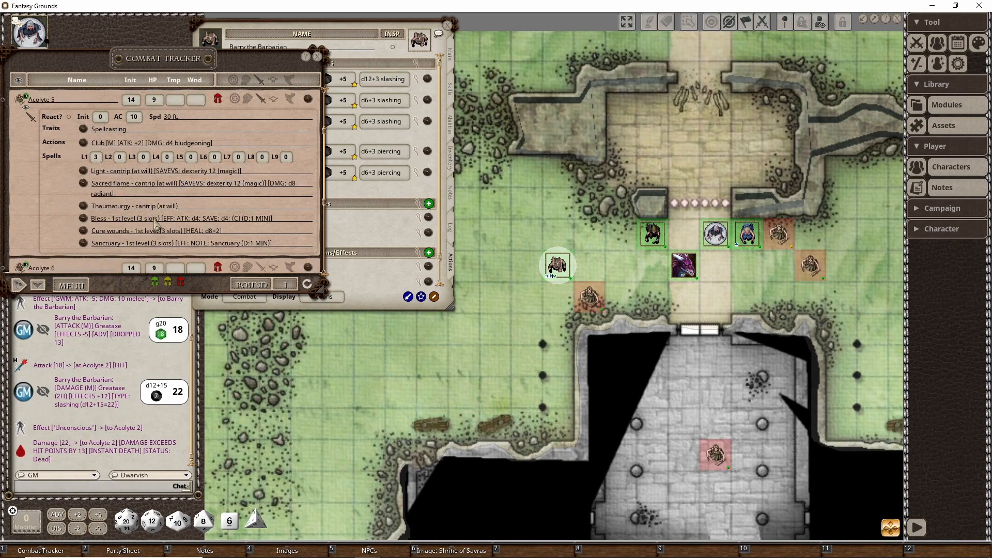
{"action": "double_click", "coordinate": [131, 143]}
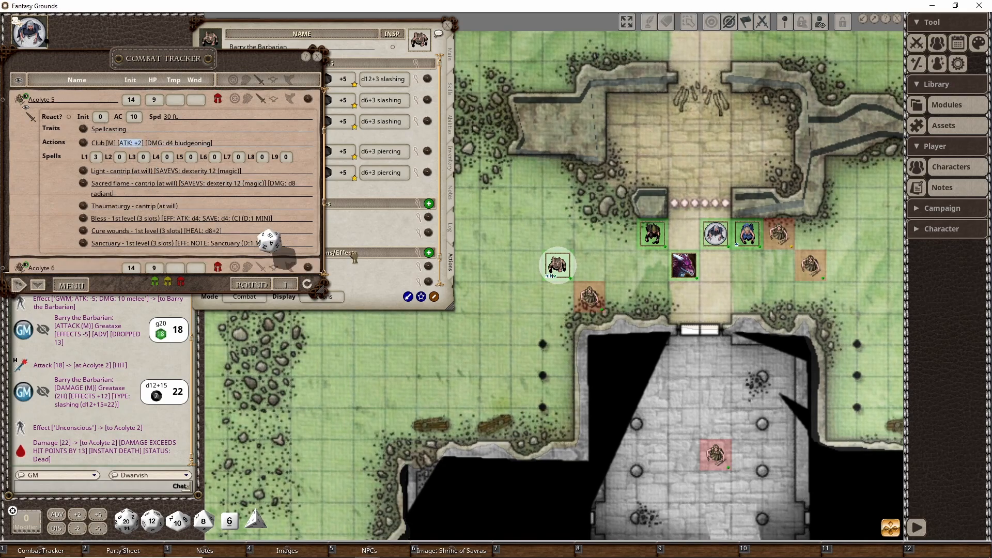
{"action": "left_click_drag", "start_coordinate": [584, 260], "coordinate": [558, 262]}
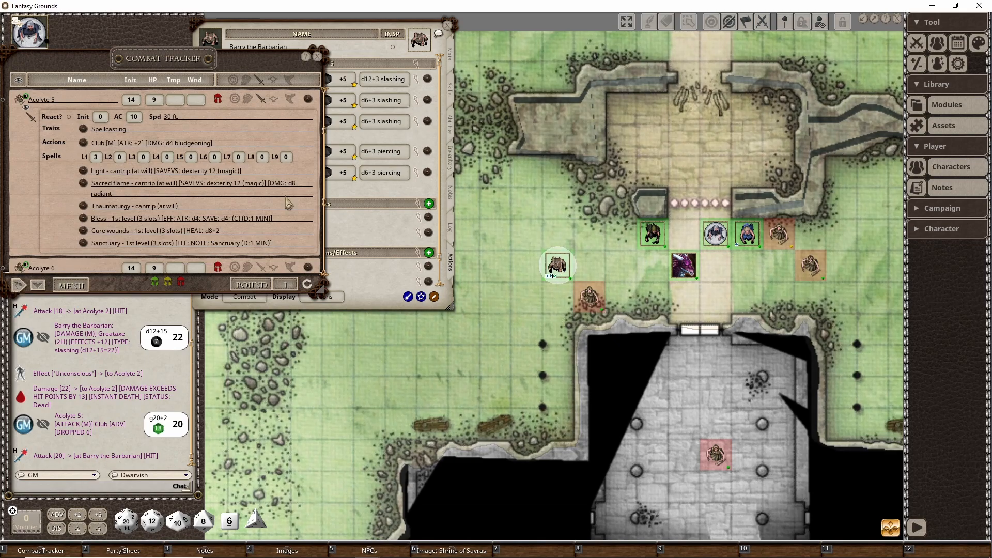
{"action": "double_click", "coordinate": [181, 143]}
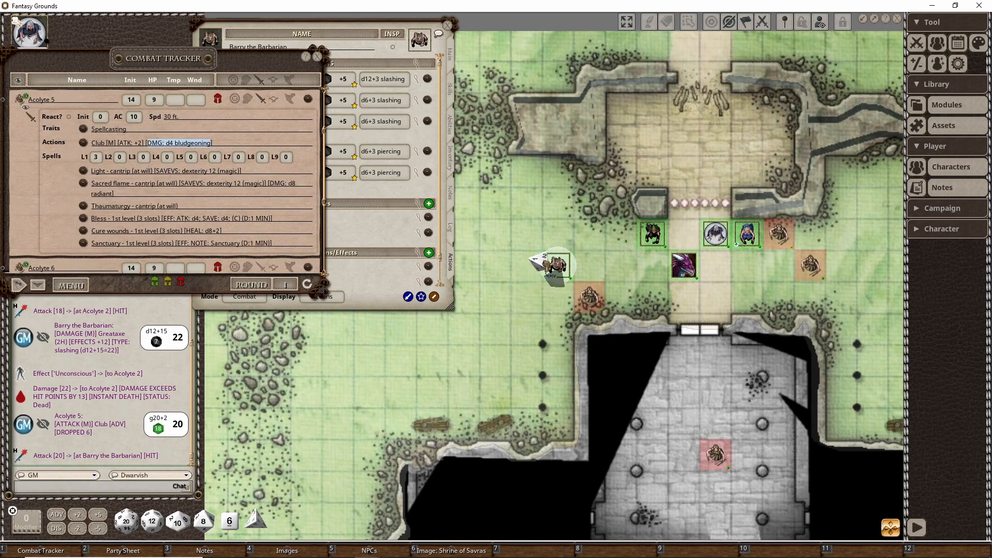
{"action": "left_click_drag", "start_coordinate": [547, 265], "coordinate": [561, 265]}
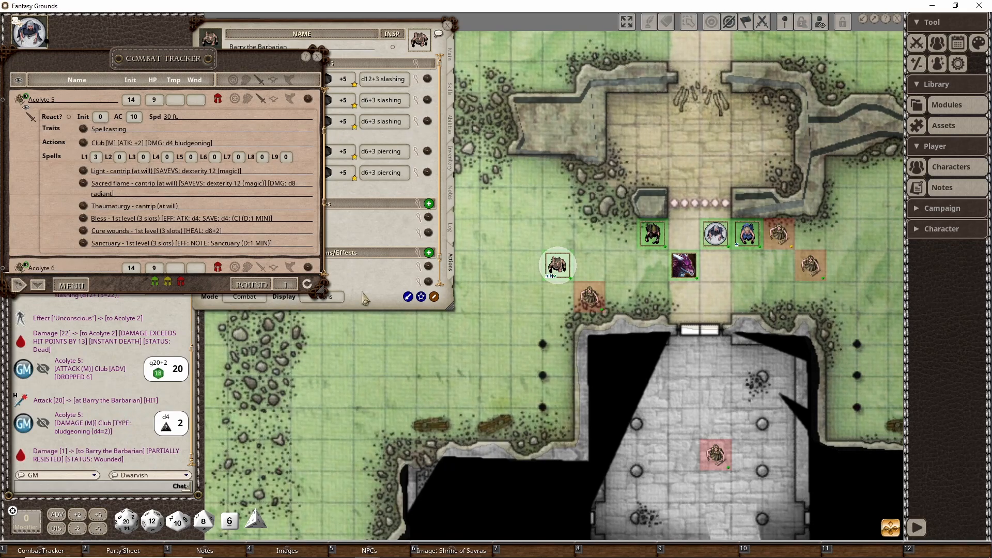
Give Whittick the Wizard the active turn, and move his token two squares east
{"action": "scroll", "coordinate": [85, 233], "scroll_direction": "down", "scroll_amount": 5}
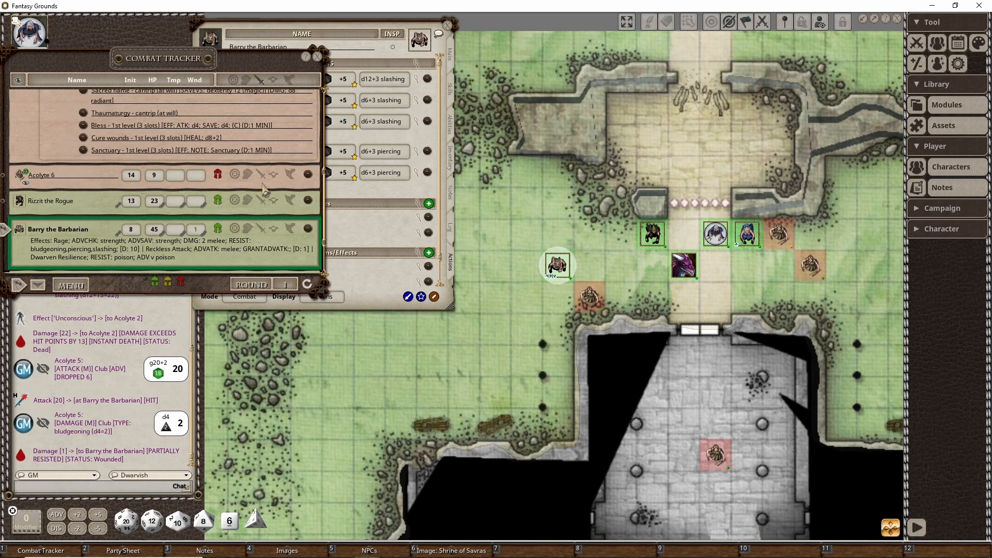
{"action": "left_click", "coordinate": [3, 227]}
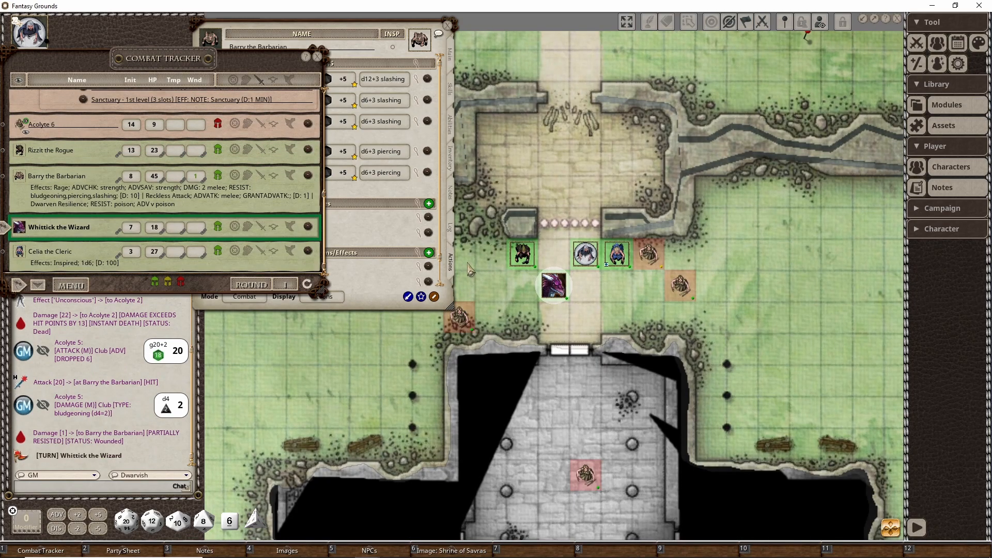
{"action": "left_click", "coordinate": [357, 235]}
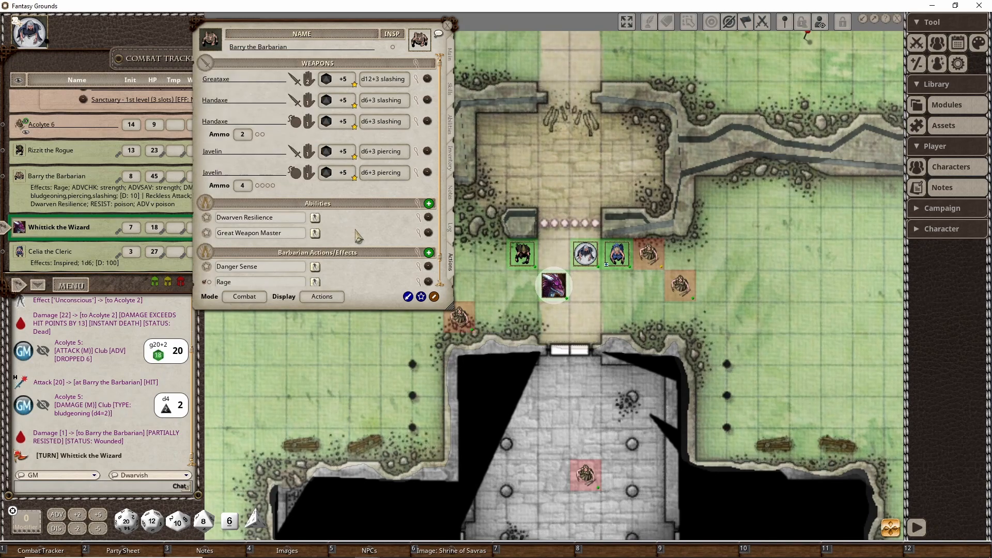
{"action": "left_click_drag", "start_coordinate": [572, 296], "coordinate": [604, 296]}
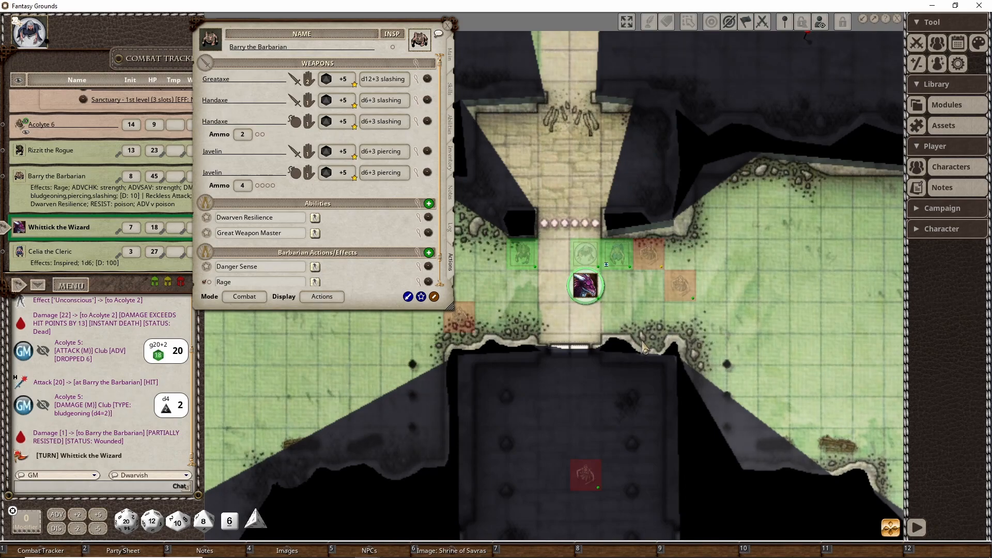
{"action": "key", "text": "Right"}
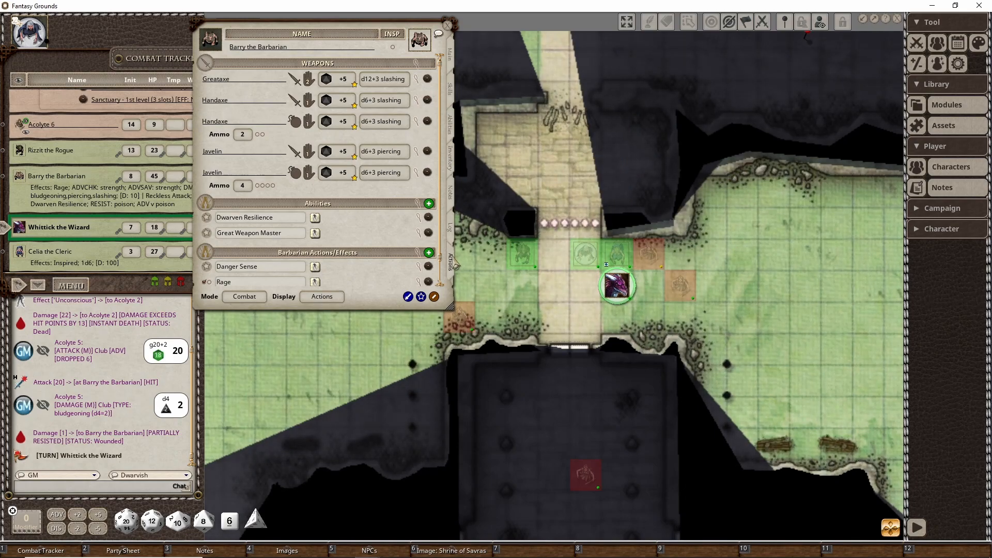
Replace Barry's sheet with Whittick the Wizard's, opened at his actions, and read the Burning Hands description
{"action": "left_click", "coordinate": [450, 25]}
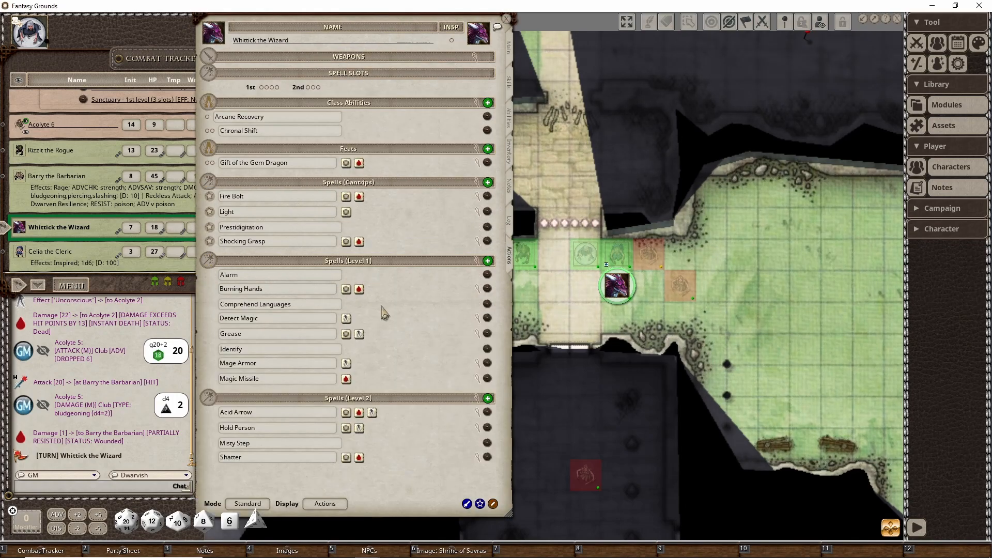
{"action": "left_click", "coordinate": [477, 288]}
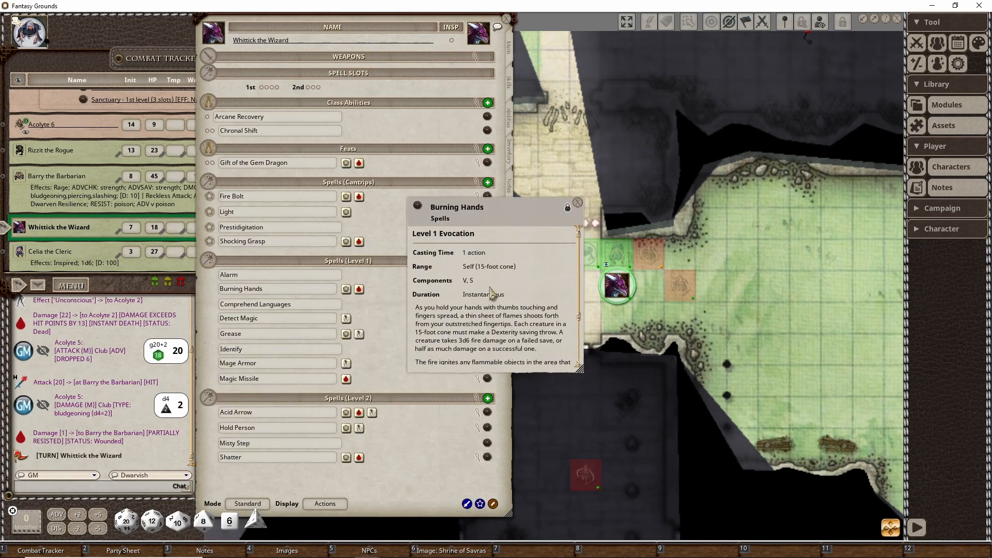
{"action": "left_click", "coordinate": [577, 202]}
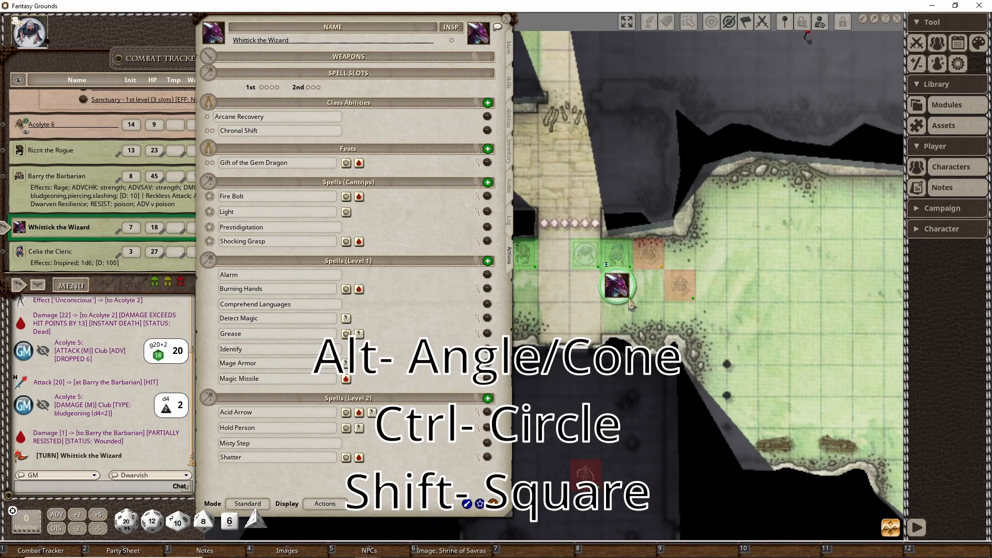
Check a 15-foot cone from Whittick over the two acolytes east of him, and target Acolyte 3 and Acolyte 4
{"action": "left_click_drag", "start_coordinate": [617, 285], "coordinate": [697, 258]}
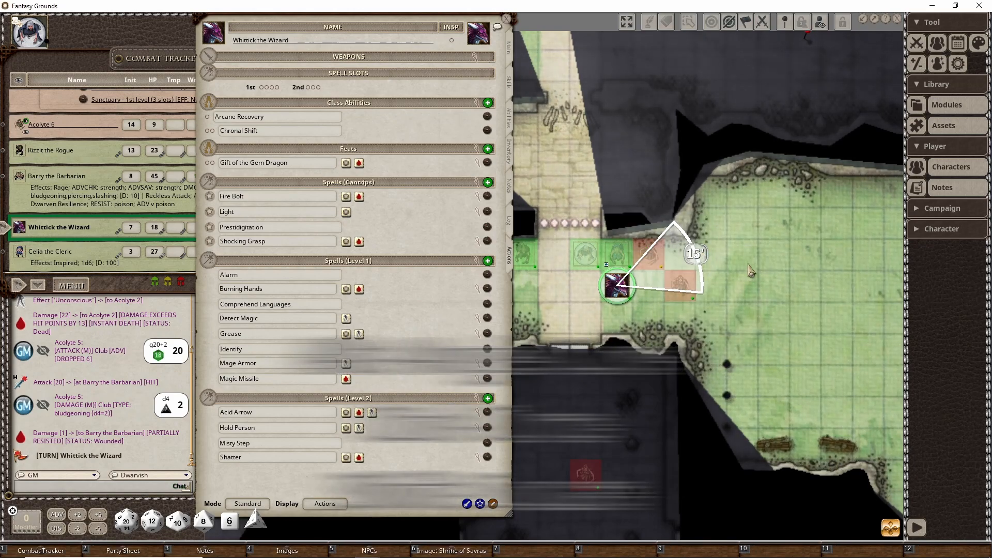
{"action": "left_click", "coordinate": [696, 253]}
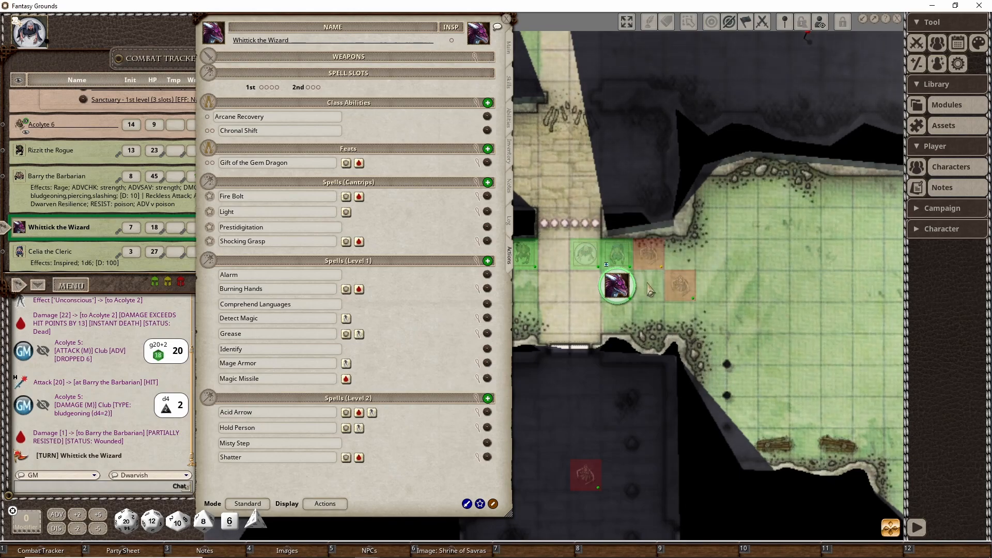
{"action": "left_click", "coordinate": [655, 269], "text": "ctrl"}
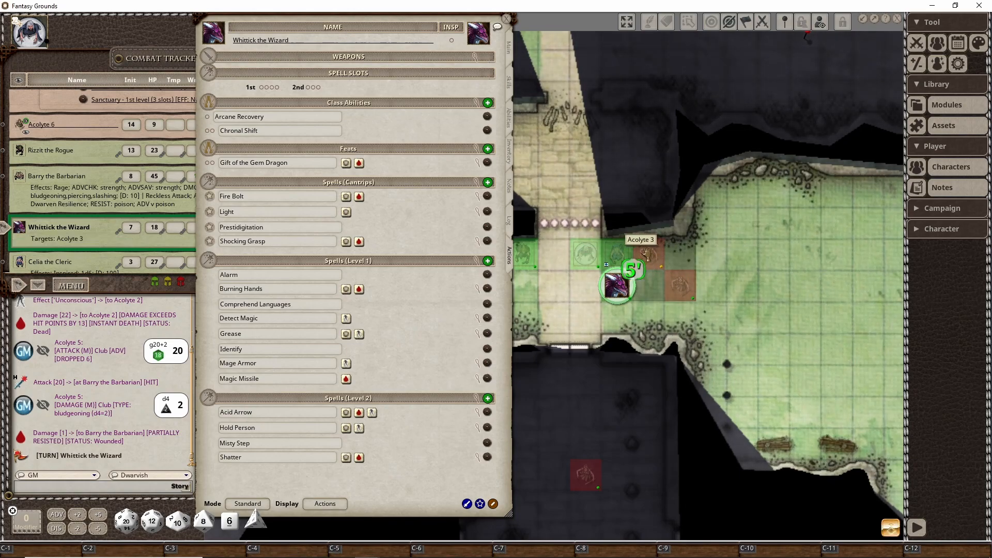
{"action": "left_click", "coordinate": [690, 290], "text": "ctrl"}
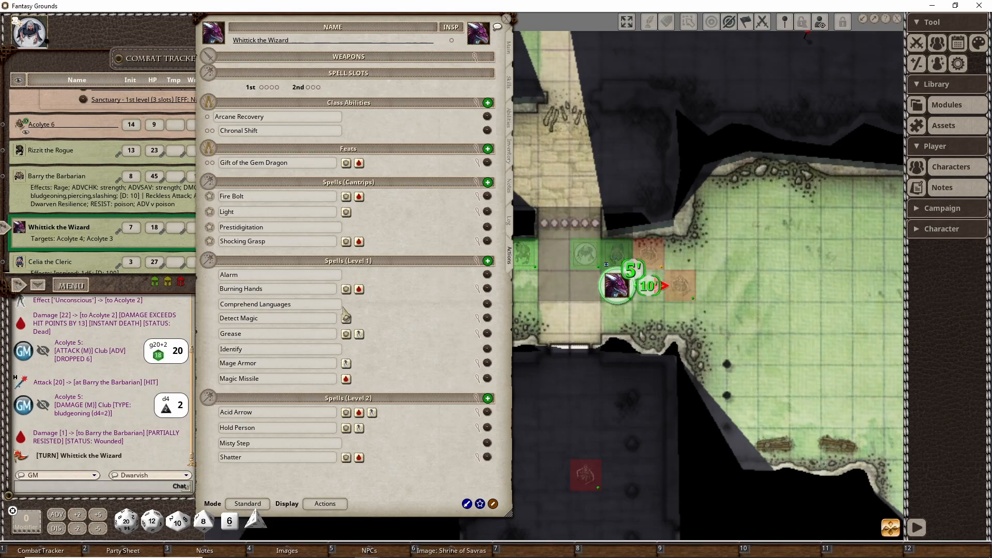
Roll the Burning Hands saves and damage against Acolytes 3 and 4, and clear Whittick's target from Acolyte 4
{"action": "left_click", "coordinate": [347, 291]}
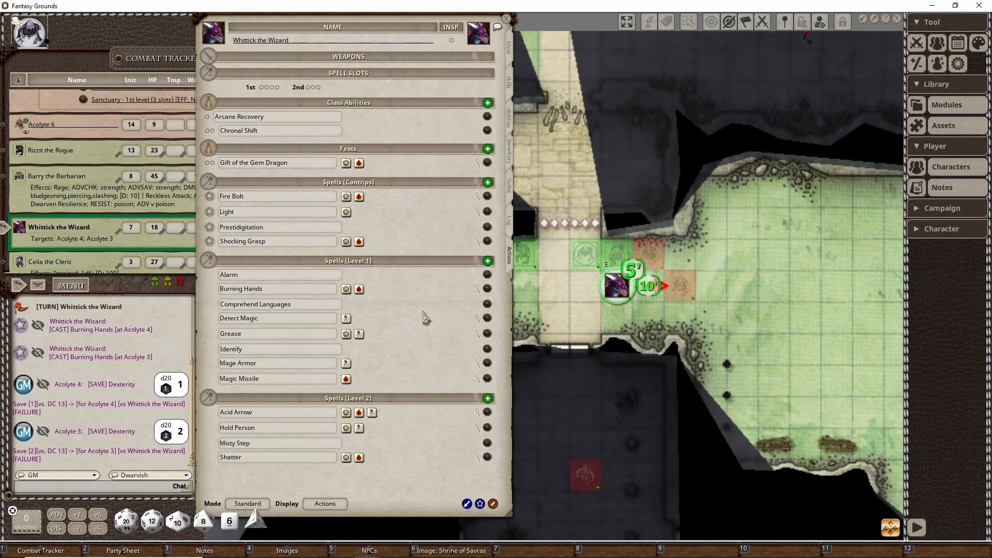
{"action": "left_click", "coordinate": [359, 290]}
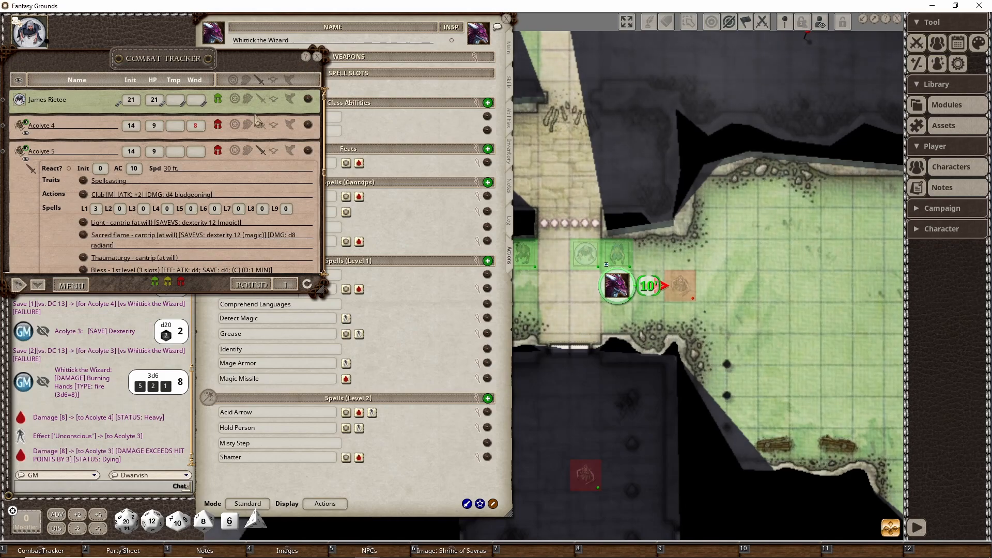
{"action": "scroll", "coordinate": [257, 109], "scroll_direction": "down", "scroll_amount": 8}
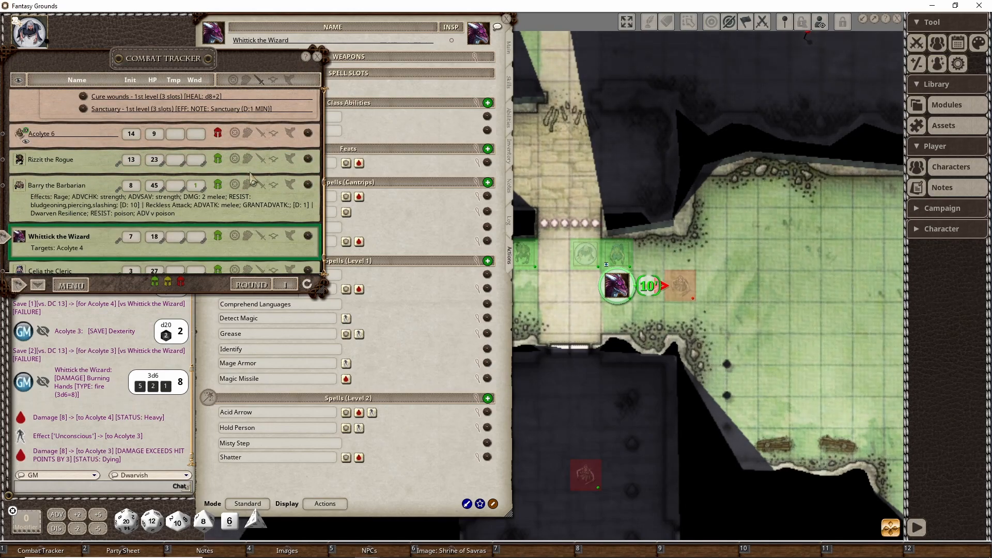
{"action": "left_click", "coordinate": [680, 285], "text": "ctrl"}
Advance the turn to Celia the Cleric and open her character sheet
{"action": "scroll", "coordinate": [150, 214], "scroll_direction": "down", "scroll_amount": 1}
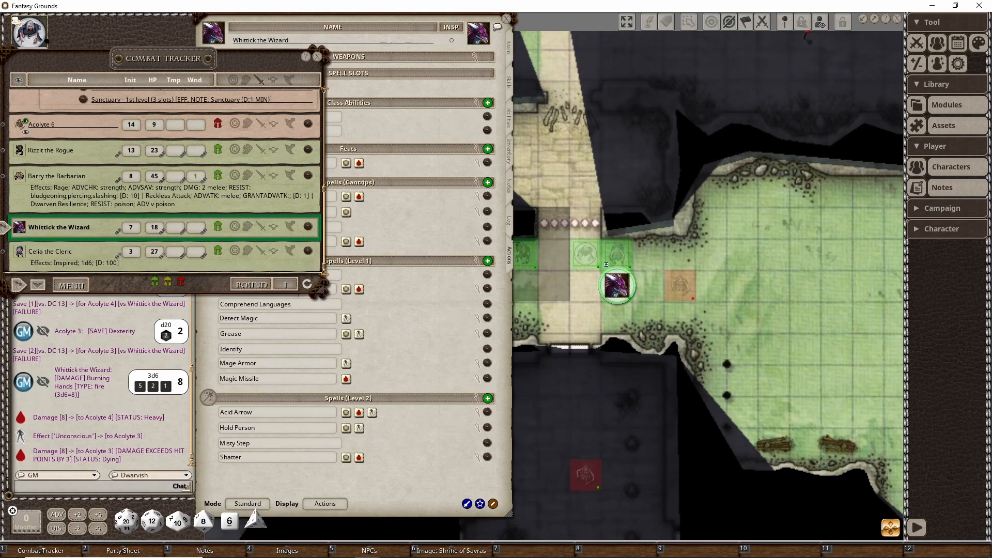
{"action": "left_click", "coordinate": [38, 285]}
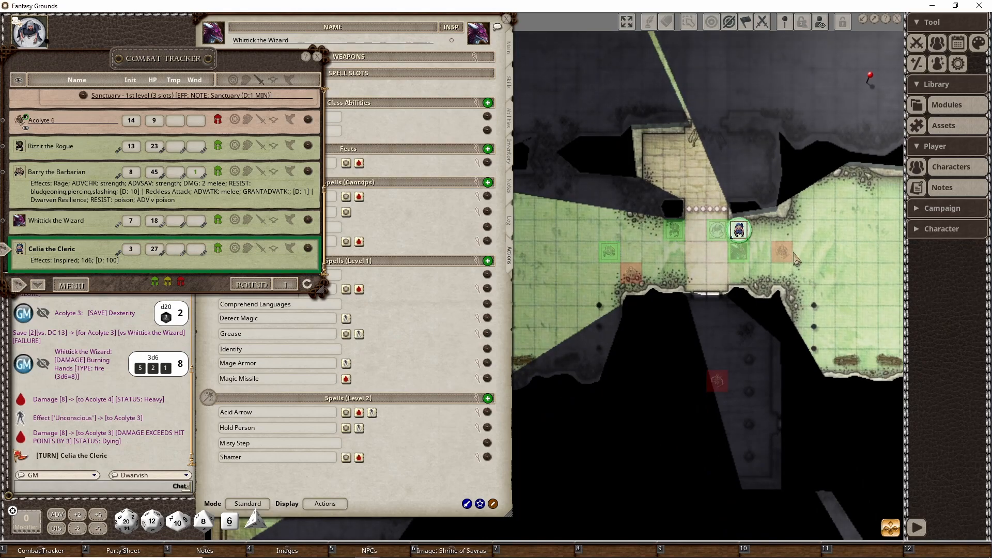
{"action": "left_click", "coordinate": [308, 248]}
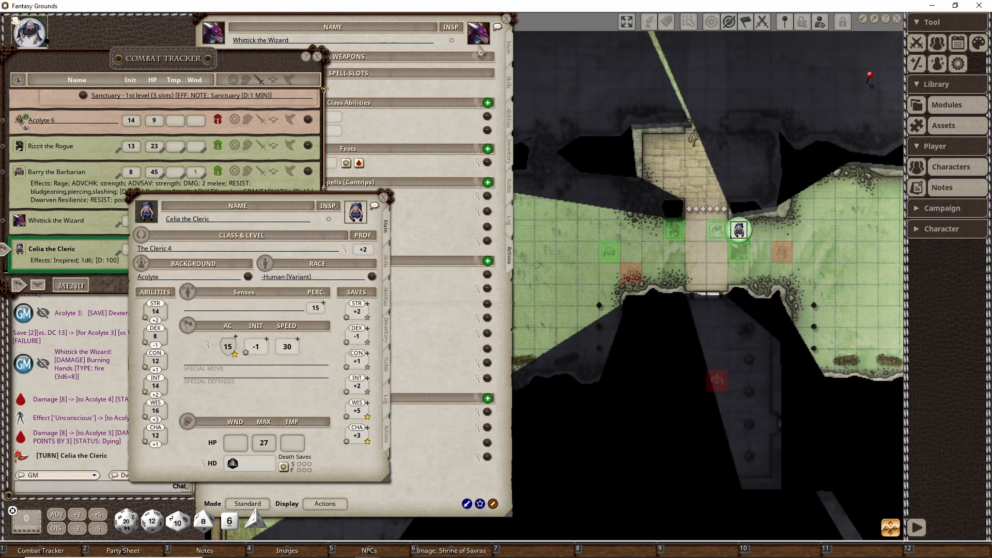
Close Whittick's sheet, move Celia's sheet aside, and show her actions down to the level 1 spells
{"action": "left_click", "coordinate": [506, 20]}
{"action": "left_click_drag", "start_coordinate": [324, 201], "coordinate": [388, 37]}
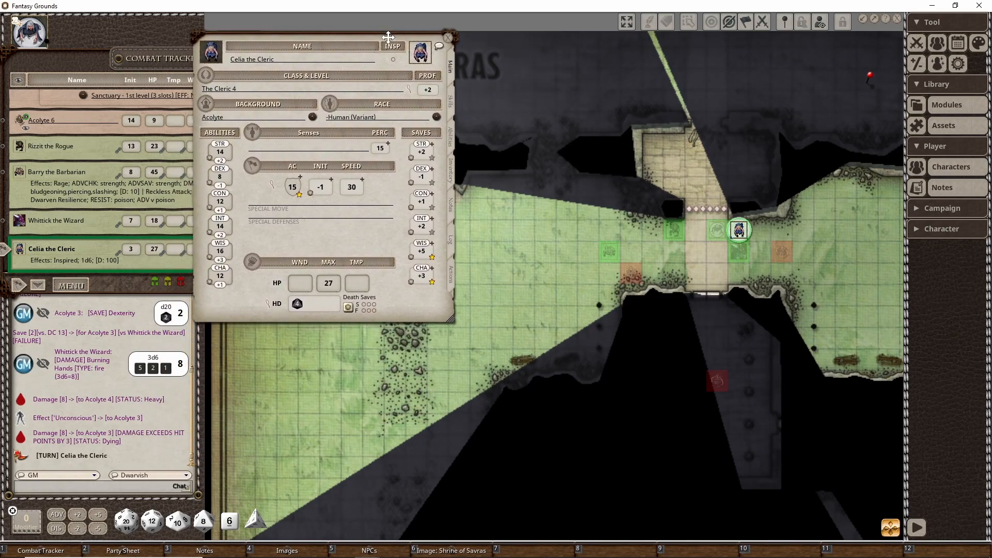
{"action": "left_click", "coordinate": [452, 279]}
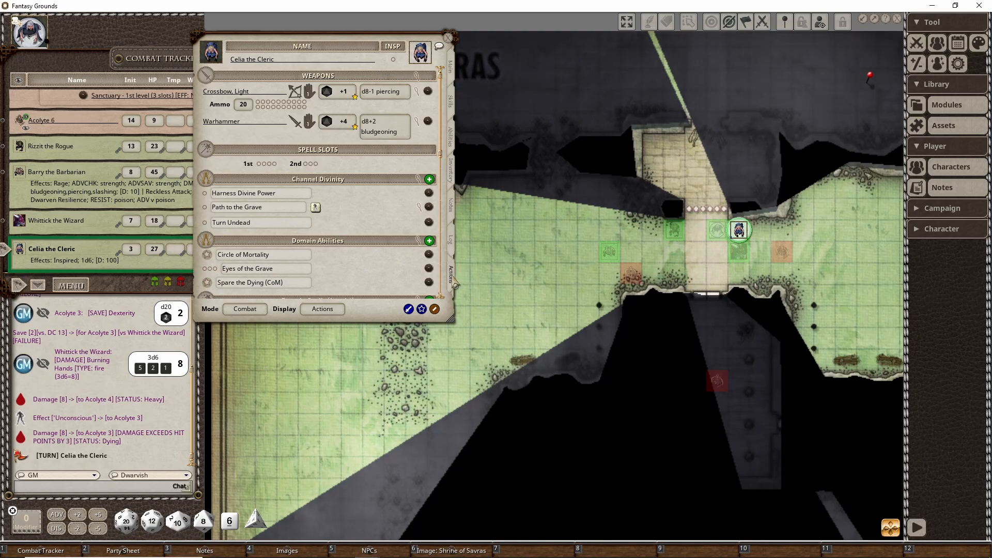
{"action": "scroll", "coordinate": [389, 261], "scroll_direction": "down", "scroll_amount": 3}
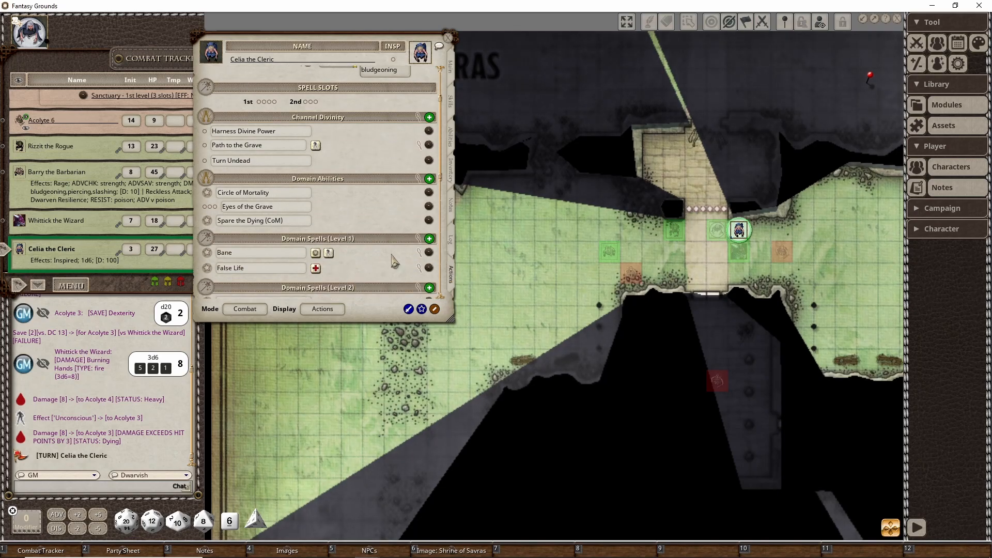
{"action": "scroll", "coordinate": [390, 233], "scroll_direction": "down", "scroll_amount": 15}
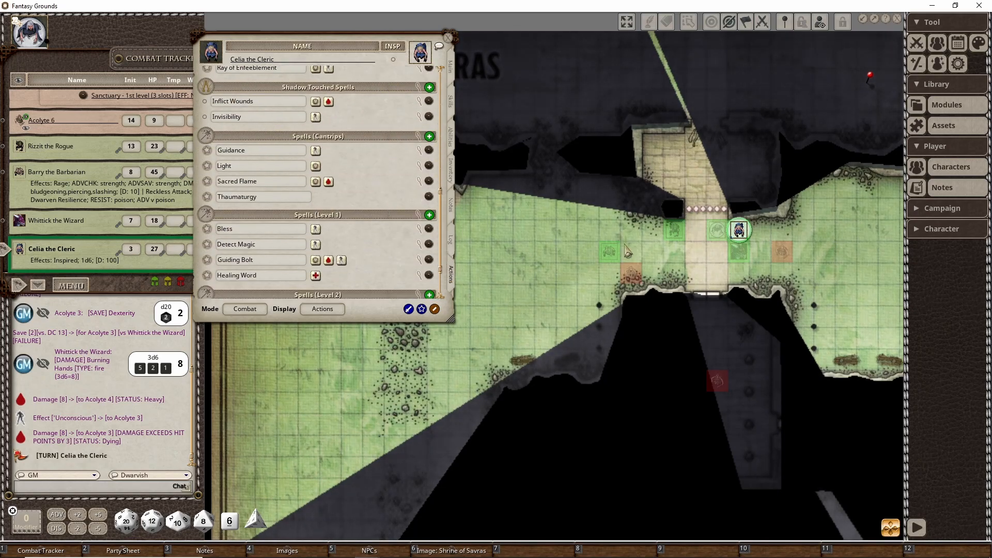
Apply Celia's Bless to Rizzit the Rogue, the bard and Whittick the Wizard, and clear her targets
{"action": "scroll", "coordinate": [705, 256], "scroll_direction": "up", "scroll_amount": 2}
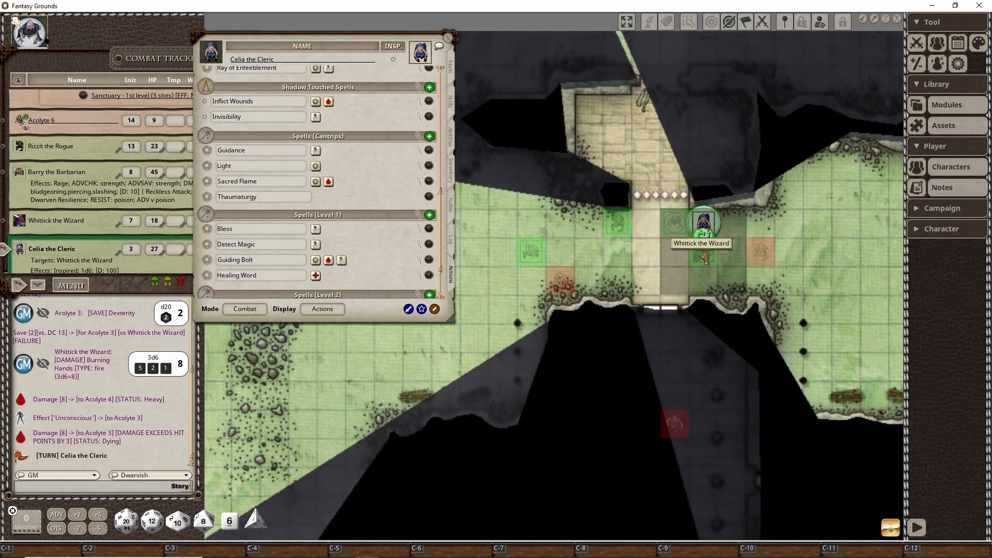
{"action": "left_click", "coordinate": [705, 256], "text": "ctrl"}
{"action": "left_click", "coordinate": [616, 227], "text": "ctrl"}
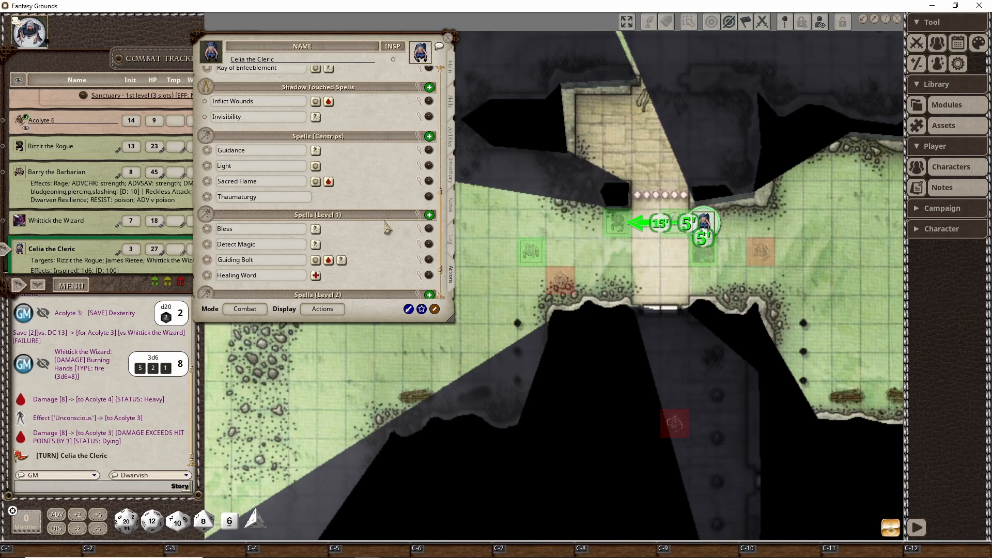
{"action": "left_click", "coordinate": [316, 231]}
{"action": "left_click", "coordinate": [448, 38]}
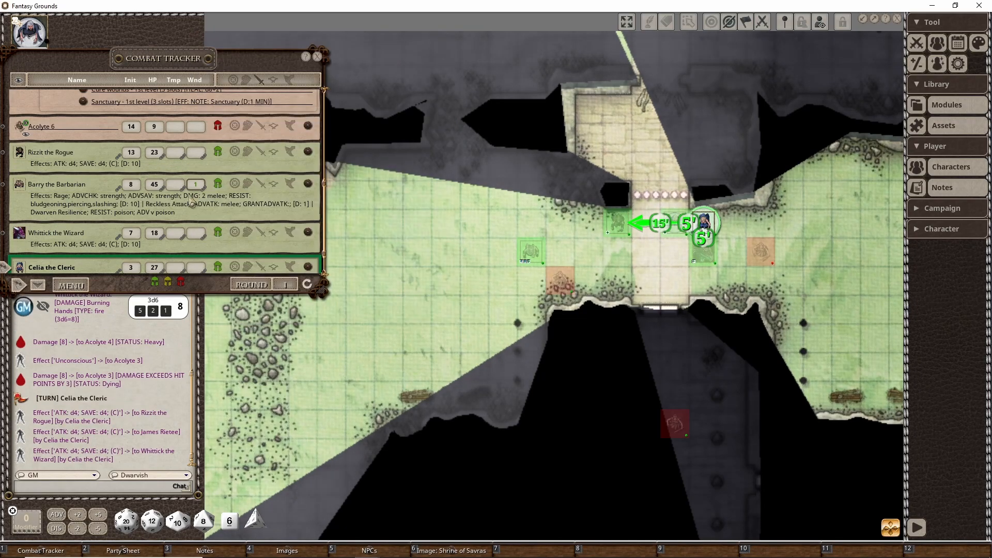
{"action": "scroll", "coordinate": [182, 197], "scroll_direction": "down", "scroll_amount": 2}
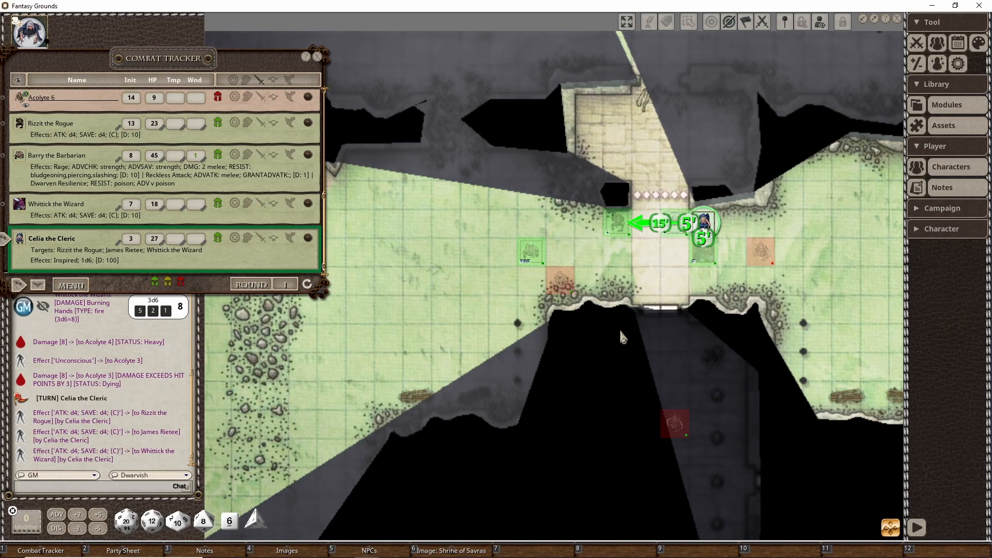
{"action": "left_click", "coordinate": [729, 22]}
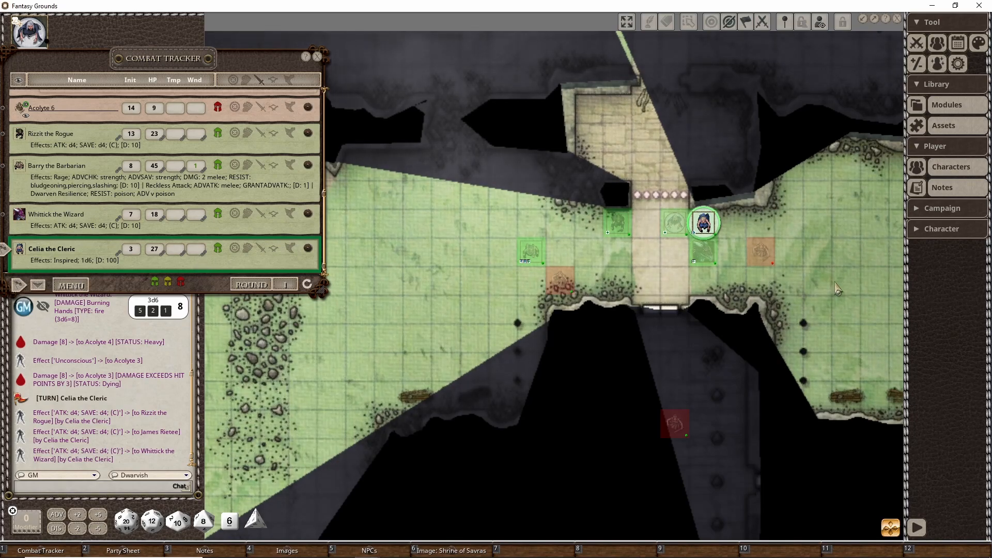
Move Acolyte 4 one square west, next to Whittick, and roll Acolyte 5's Club damage against Celia
{"action": "left_click", "coordinate": [762, 254]}
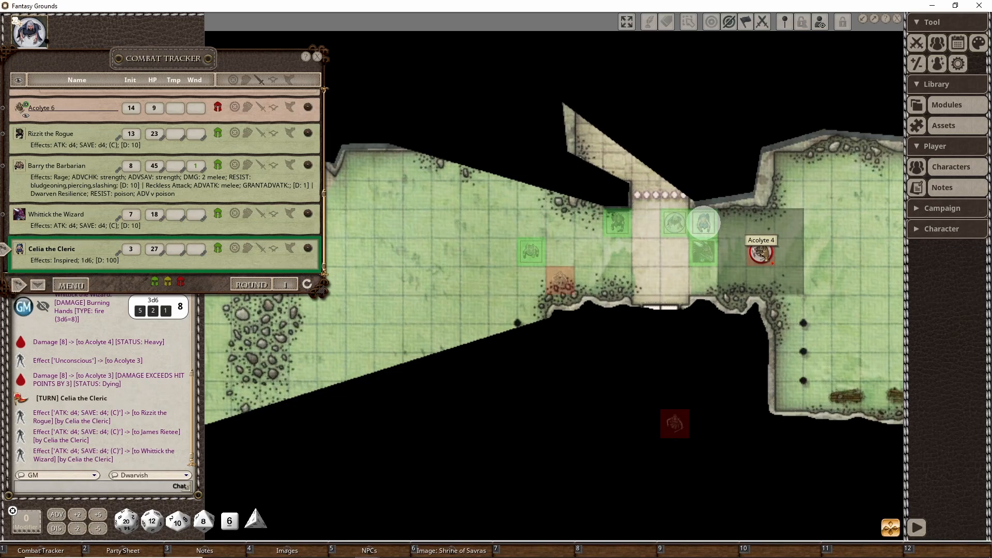
{"action": "left_click_drag", "start_coordinate": [761, 254], "coordinate": [732, 252]}
{"action": "scroll", "coordinate": [285, 199], "scroll_direction": "up", "scroll_amount": 5}
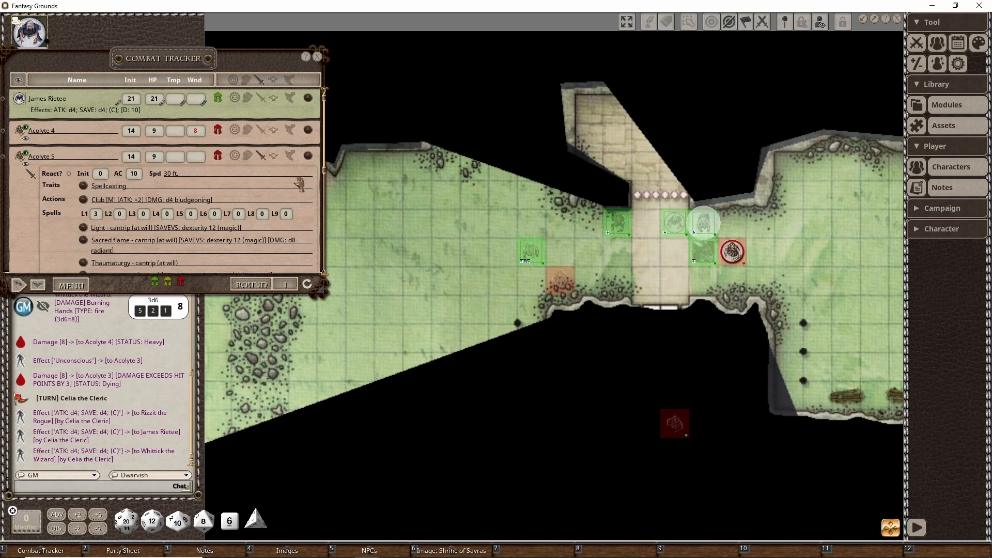
{"action": "left_click_drag", "start_coordinate": [739, 294], "coordinate": [701, 226]}
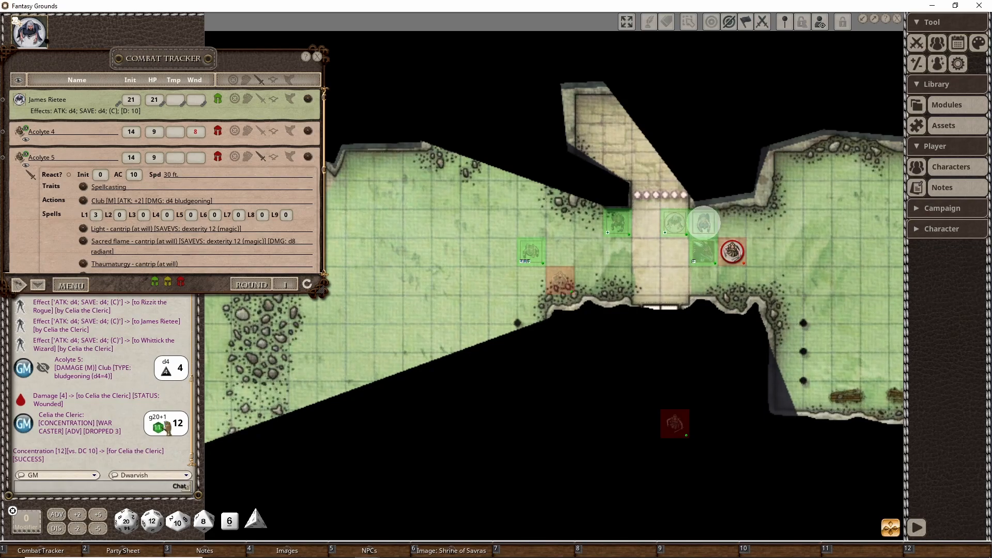
Look up War Caster among the feats on Celia's sheet, and close the sheet
{"action": "double_click", "coordinate": [708, 219]}
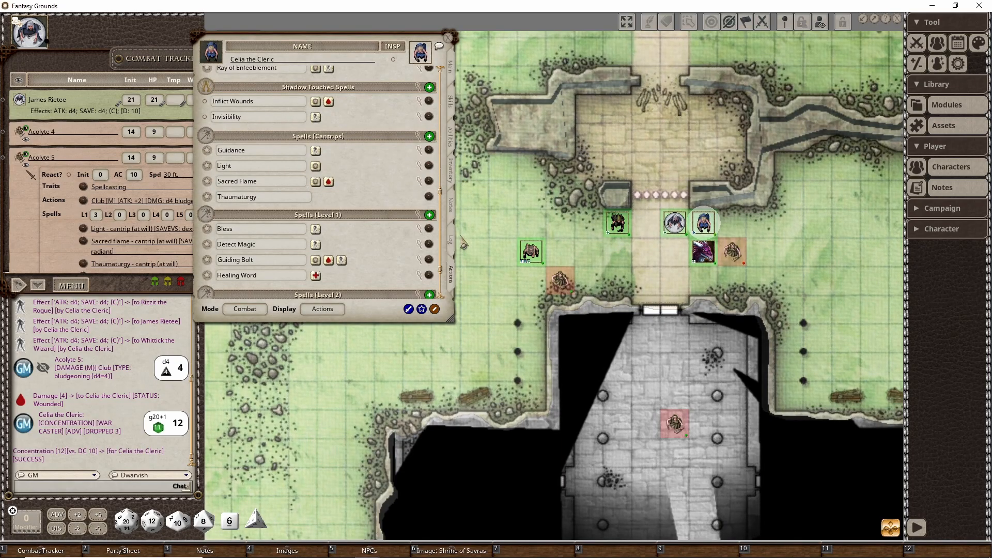
{"action": "left_click", "coordinate": [452, 147]}
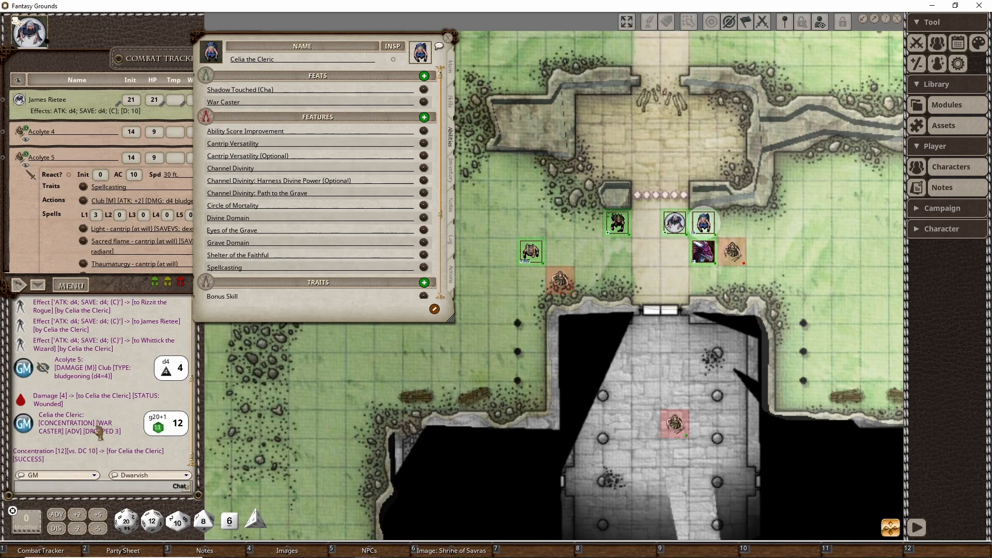
{"action": "left_click", "coordinate": [448, 38]}
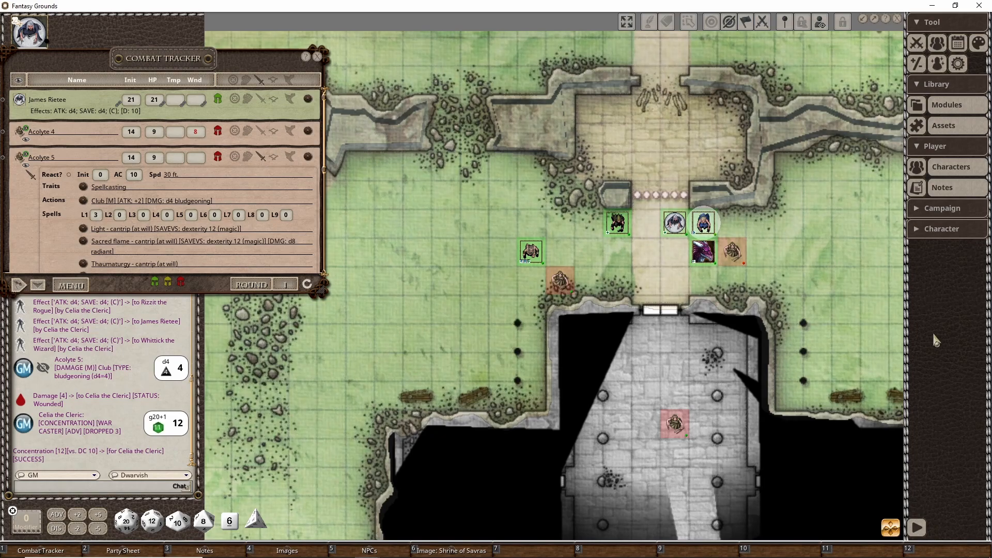
Advance the combat to the bard's turn in round 2 and review the party's active effects
{"action": "left_click", "coordinate": [41, 287]}
{"action": "left_click", "coordinate": [41, 288]}
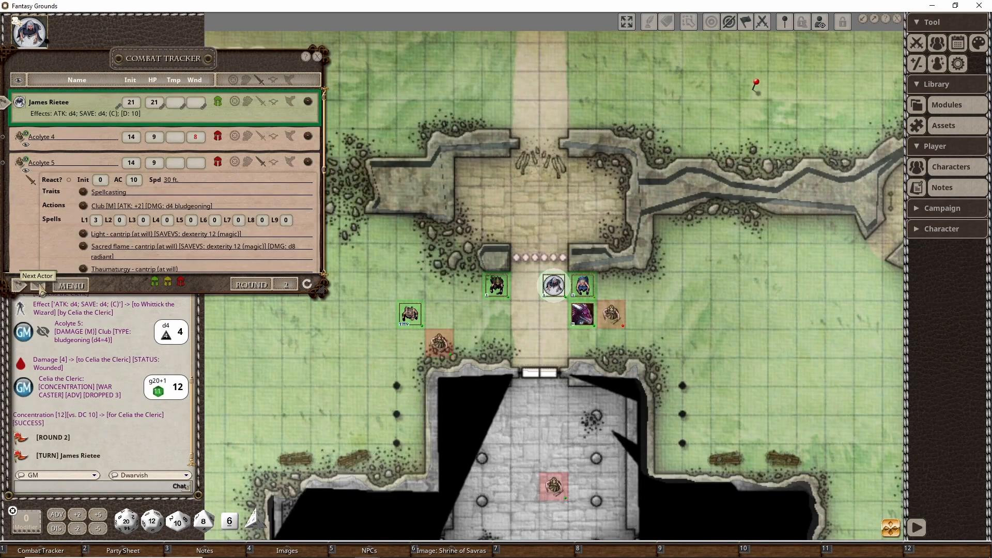
{"action": "scroll", "coordinate": [233, 196], "scroll_direction": "down", "scroll_amount": 5}
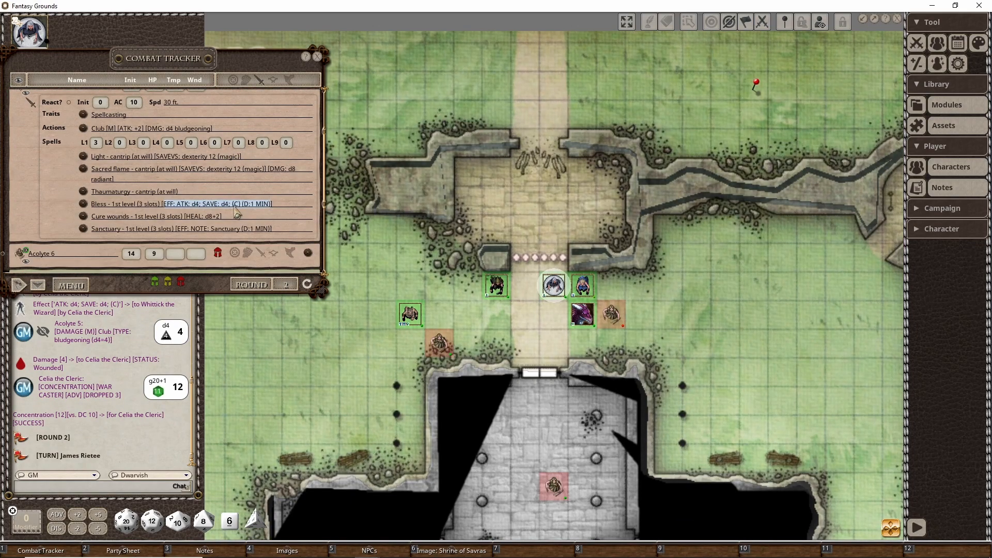
{"action": "scroll", "coordinate": [235, 201], "scroll_direction": "down", "scroll_amount": 2}
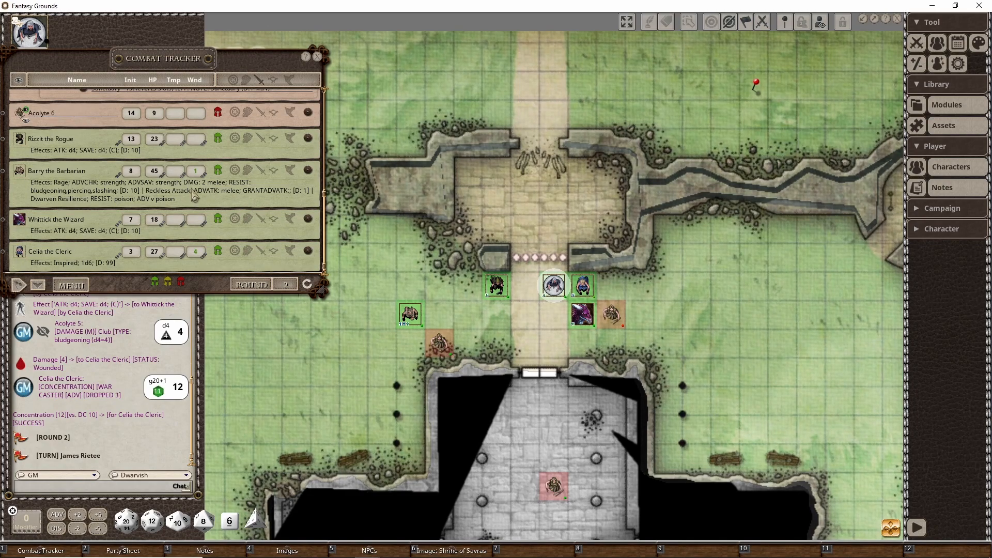
{"action": "scroll", "coordinate": [91, 229], "scroll_direction": "up", "scroll_amount": 4}
{"action": "scroll", "coordinate": [92, 229], "scroll_direction": "up", "scroll_amount": 5}
Advance the turns through to Barry the Barbarian to expire his Reckless Attack, and make the bard the active actor again
{"action": "left_click", "coordinate": [40, 287]}
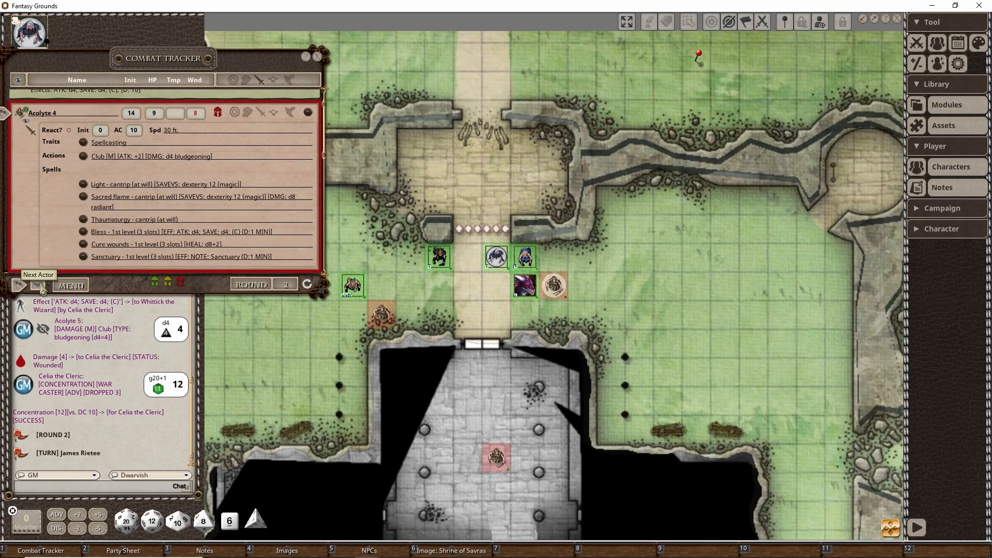
{"action": "left_click", "coordinate": [39, 287]}
{"action": "left_click", "coordinate": [39, 286]}
{"action": "left_click", "coordinate": [41, 287]}
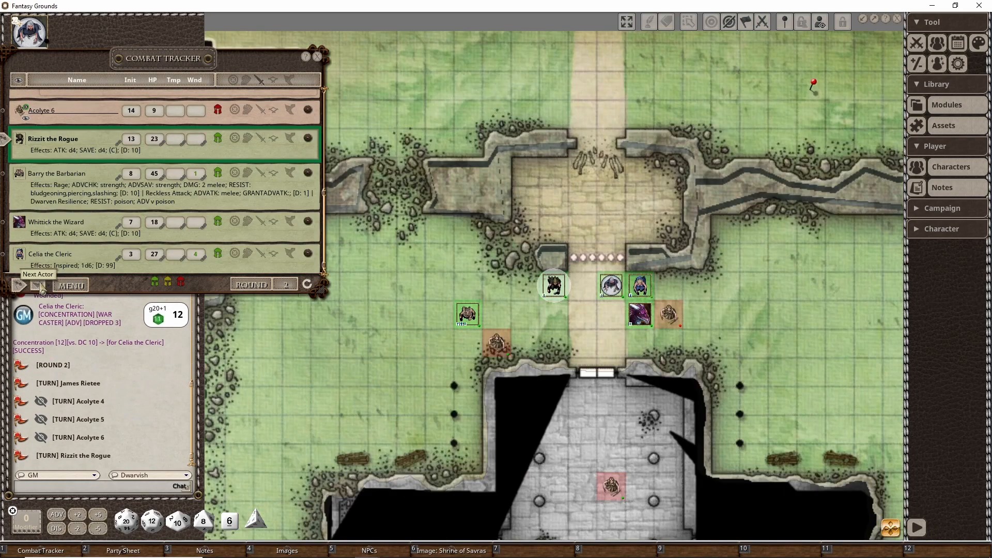
{"action": "left_click", "coordinate": [40, 287]}
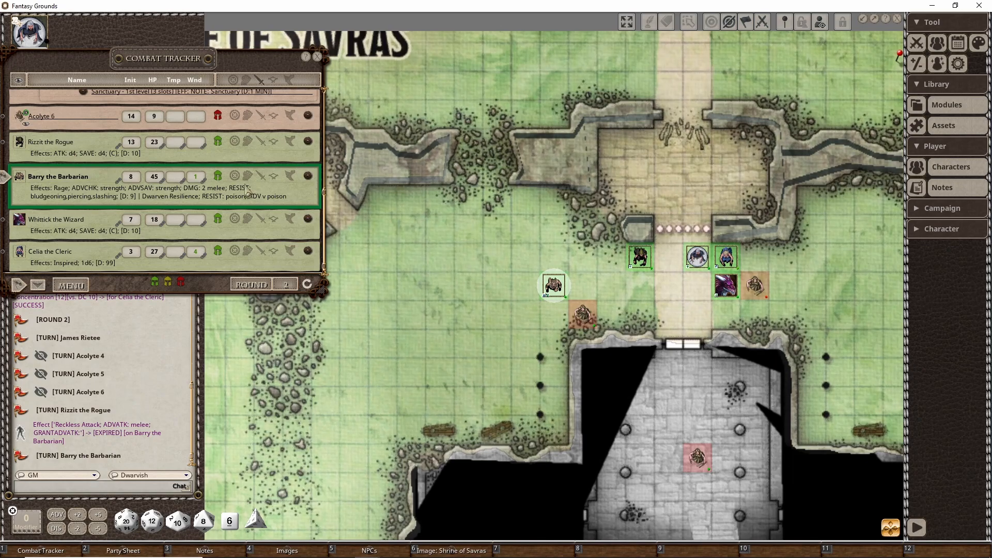
{"action": "scroll", "coordinate": [197, 193], "scroll_direction": "up", "scroll_amount": 5}
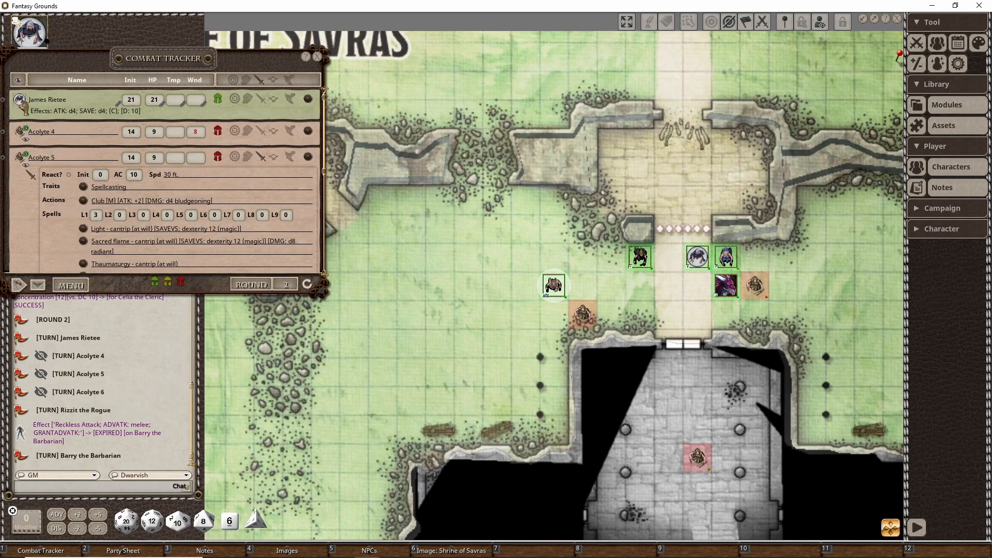
{"action": "left_click", "coordinate": [4, 100]}
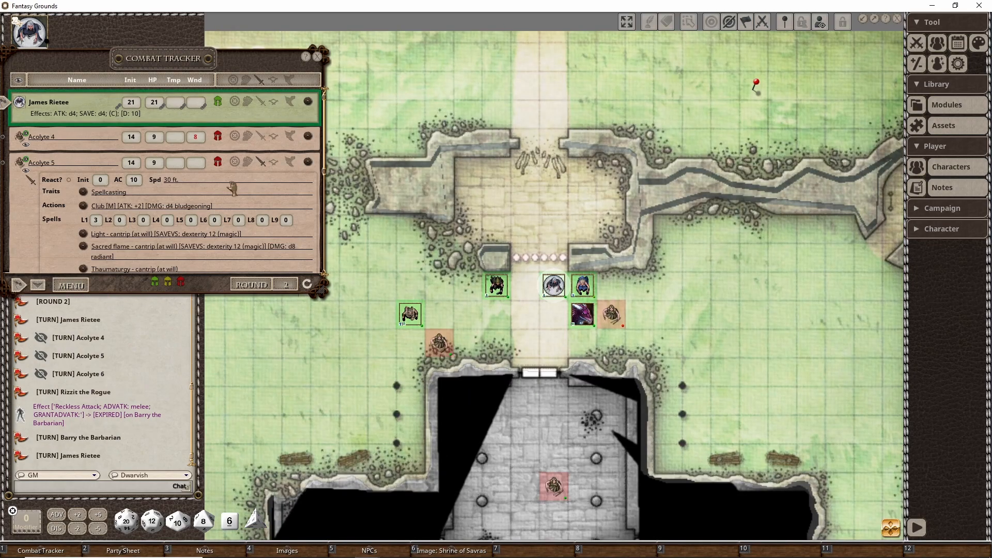
Move the bard to the square just east of Acolyte 5, and open his sheet at the actions beside the tokens
{"action": "scroll", "coordinate": [546, 317], "scroll_direction": "up", "scroll_amount": 1}
{"action": "mouse_move", "coordinate": [546, 318]}
{"action": "left_mouse_down"}
{"action": "mouse_move", "coordinate": [534, 185]}
{"action": "mouse_move", "coordinate": [439, 217]}
{"action": "left_mouse_up"}
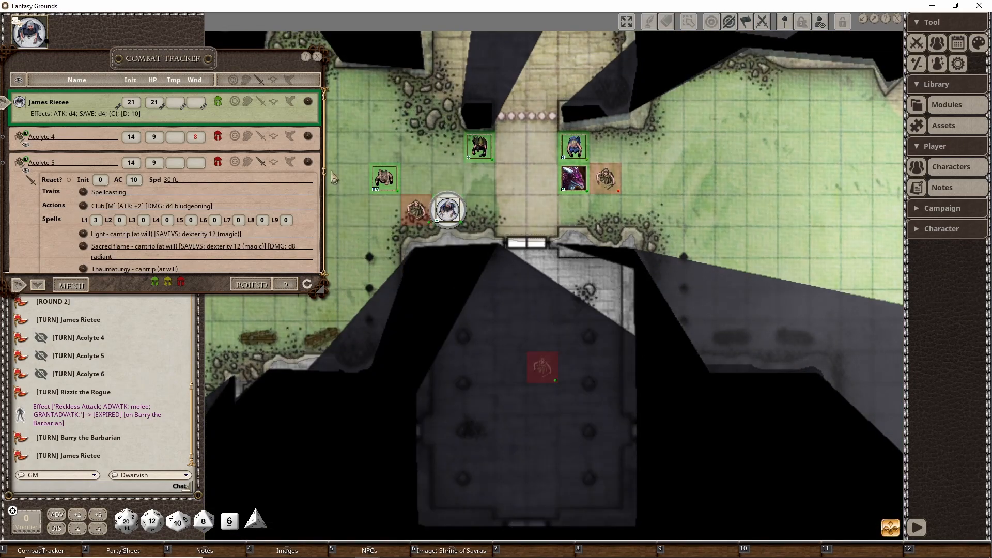
{"action": "double_click", "coordinate": [448, 211]}
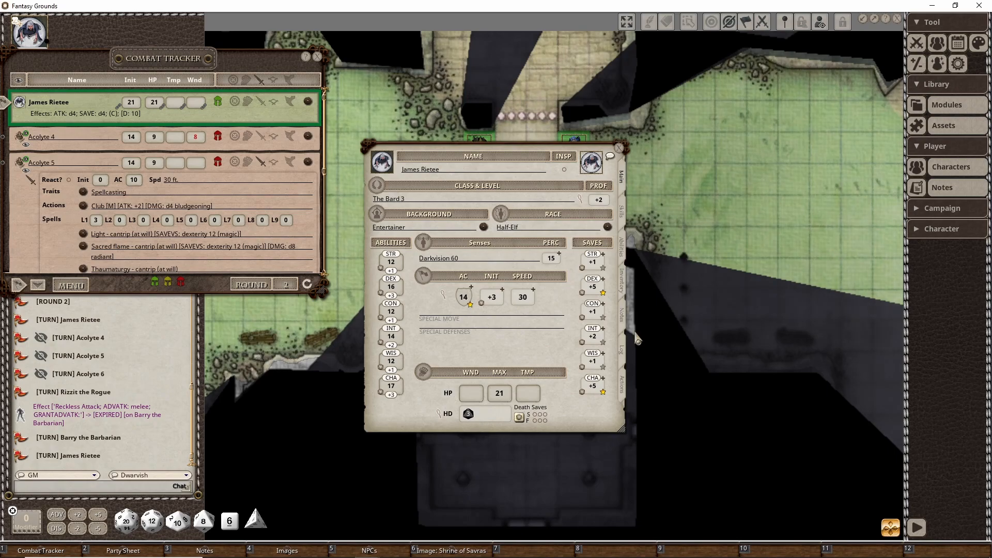
{"action": "left_click", "coordinate": [627, 391]}
{"action": "left_click_drag", "start_coordinate": [519, 156], "coordinate": [740, 122]}
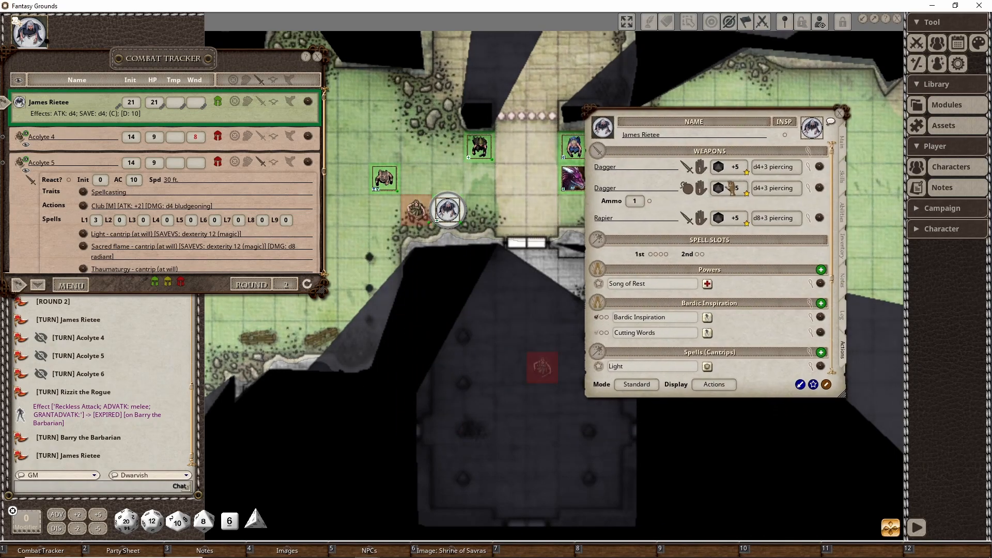
Roll the bard's melee Dagger attack and damage against Acolyte 5
{"action": "left_click_drag", "start_coordinate": [583, 199], "coordinate": [421, 212]}
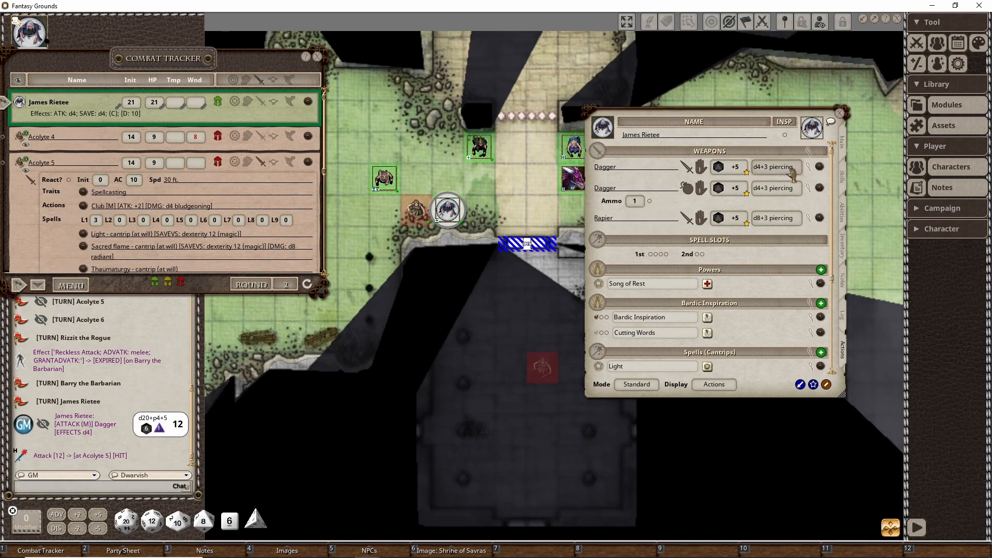
{"action": "left_click_drag", "start_coordinate": [780, 173], "coordinate": [408, 204]}
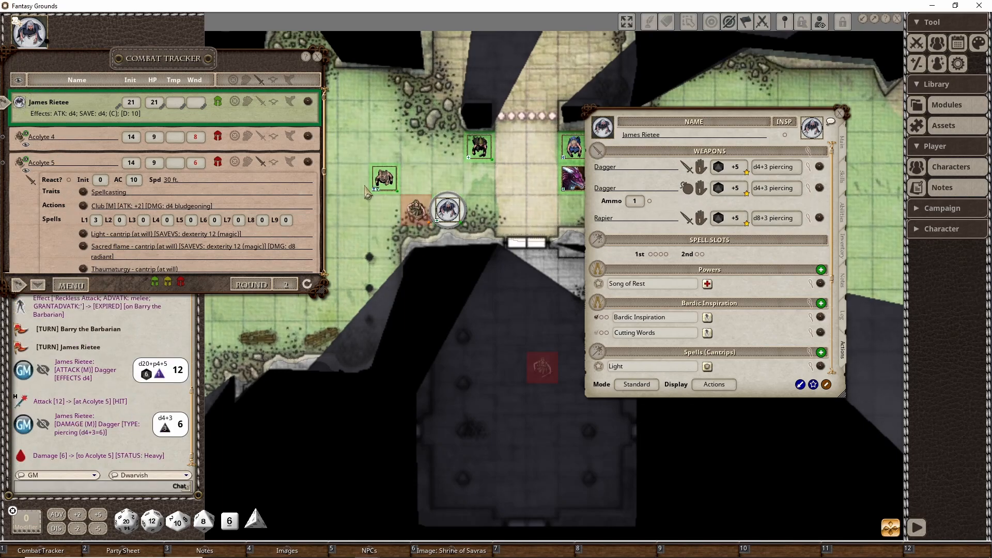
Move the bard back beside Celia and heal her with his Cure Wounds spell
{"action": "scroll", "coordinate": [755, 299], "scroll_direction": "down", "scroll_amount": 5}
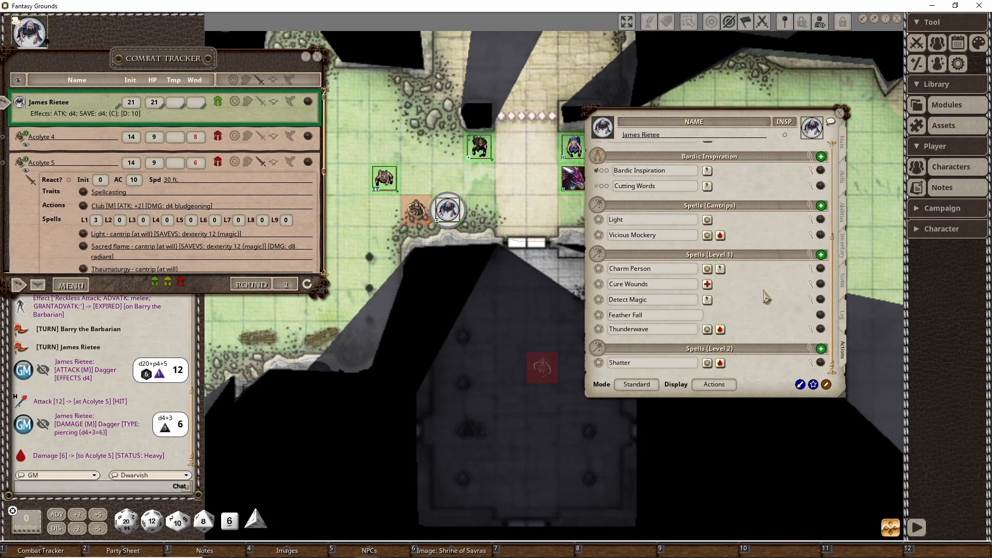
{"action": "left_click_drag", "start_coordinate": [503, 199], "coordinate": [442, 217]}
{"action": "left_click", "coordinate": [512, 167]}
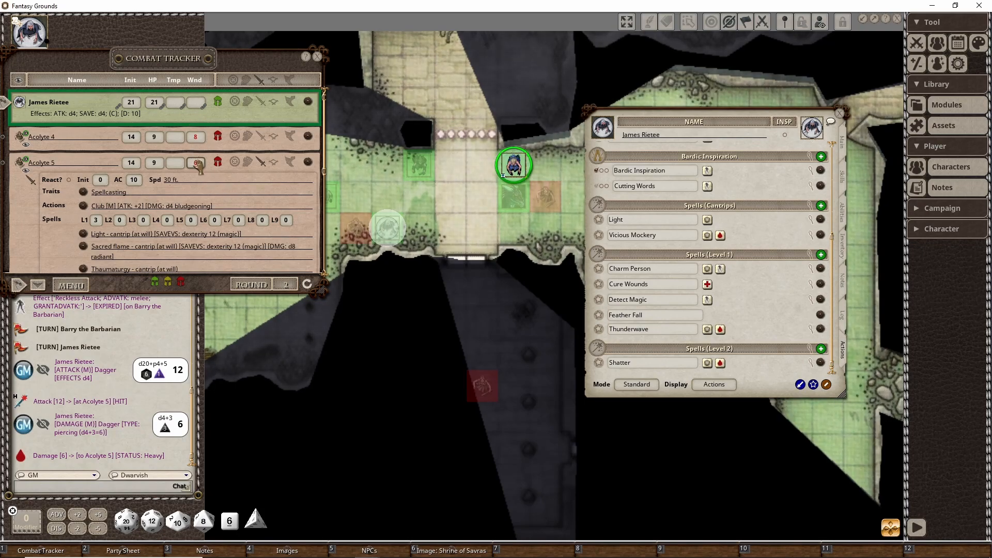
{"action": "scroll", "coordinate": [198, 168], "scroll_direction": "down", "scroll_amount": 10}
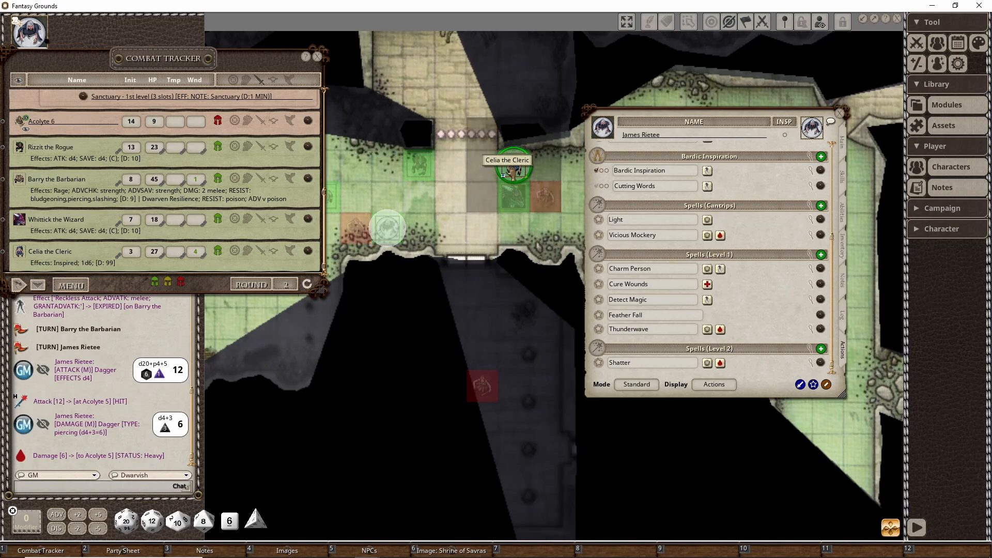
{"action": "left_click_drag", "start_coordinate": [513, 168], "coordinate": [482, 164]}
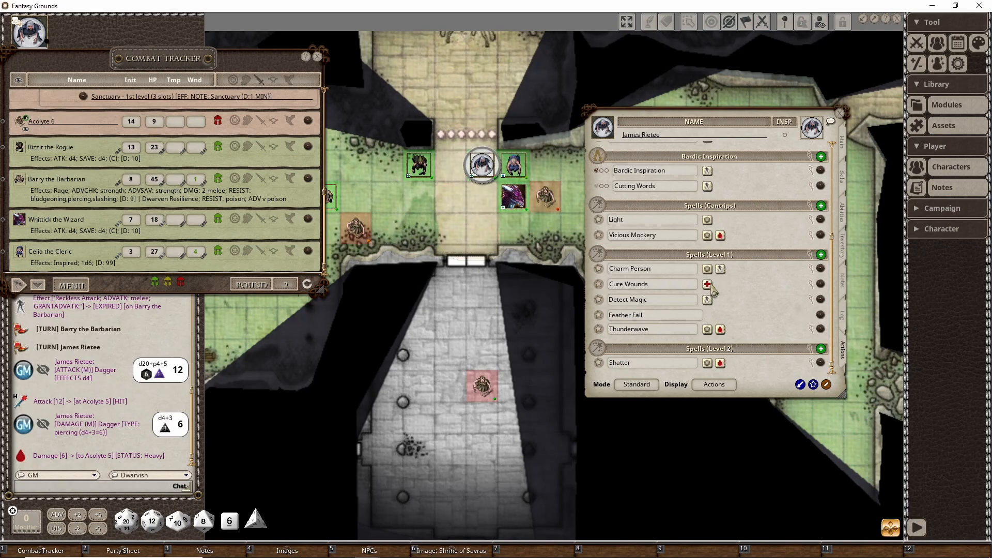
{"action": "left_click_drag", "start_coordinate": [628, 300], "coordinate": [499, 154]}
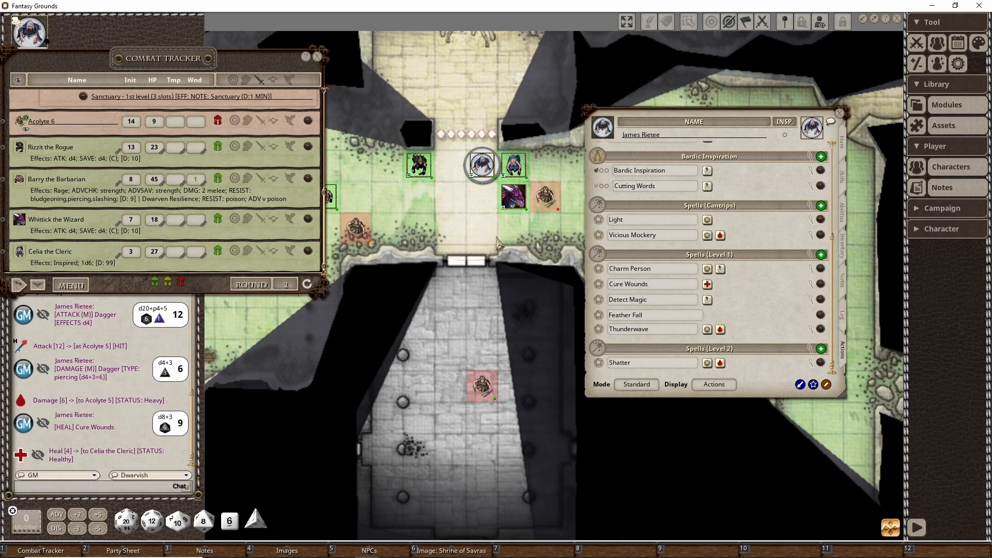
{"action": "scroll", "coordinate": [282, 210], "scroll_direction": "up", "scroll_amount": 3}
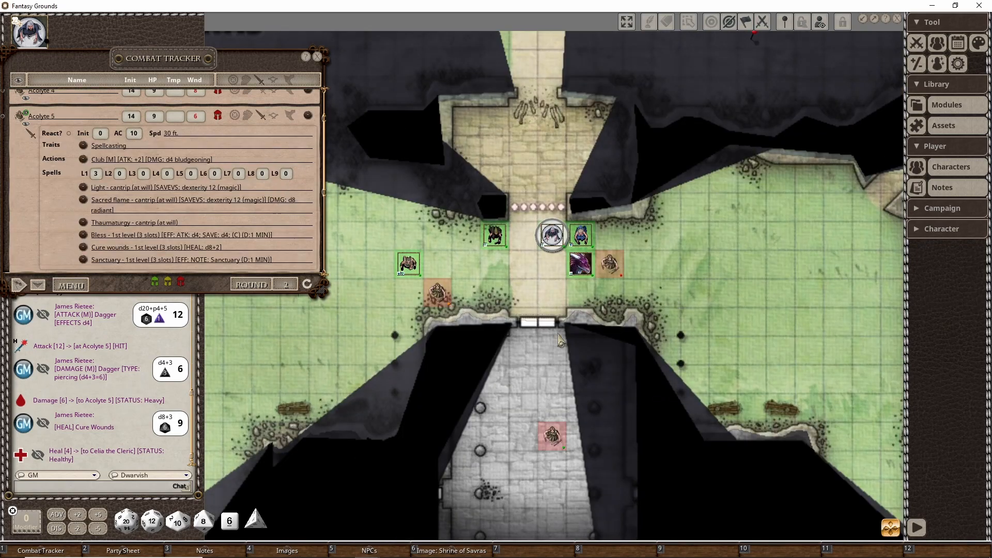
{"action": "left_click_drag", "start_coordinate": [695, 293], "coordinate": [681, 169]}
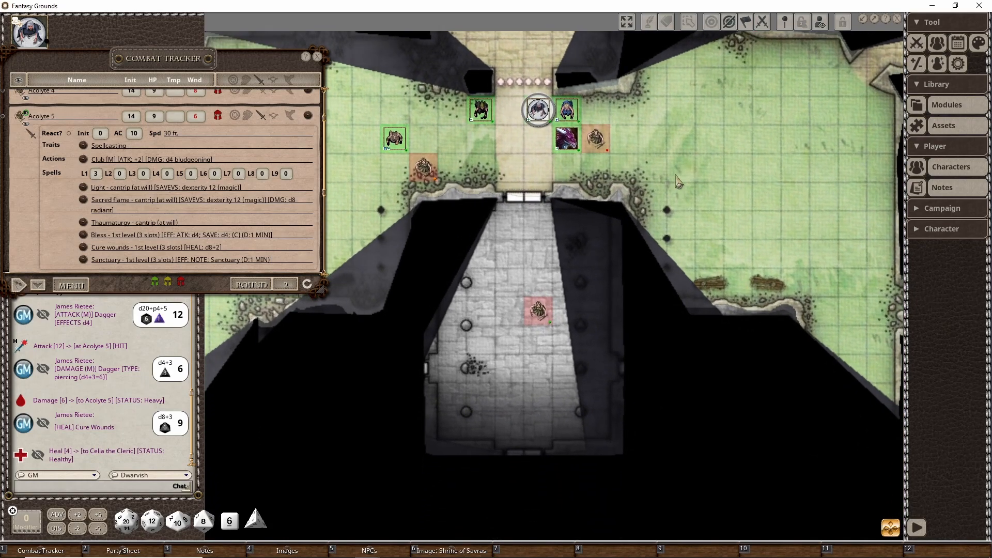
Delete only the foes from the combat tracker, leaving the party members listed
{"action": "scroll", "coordinate": [129, 247], "scroll_direction": "up", "scroll_amount": 2}
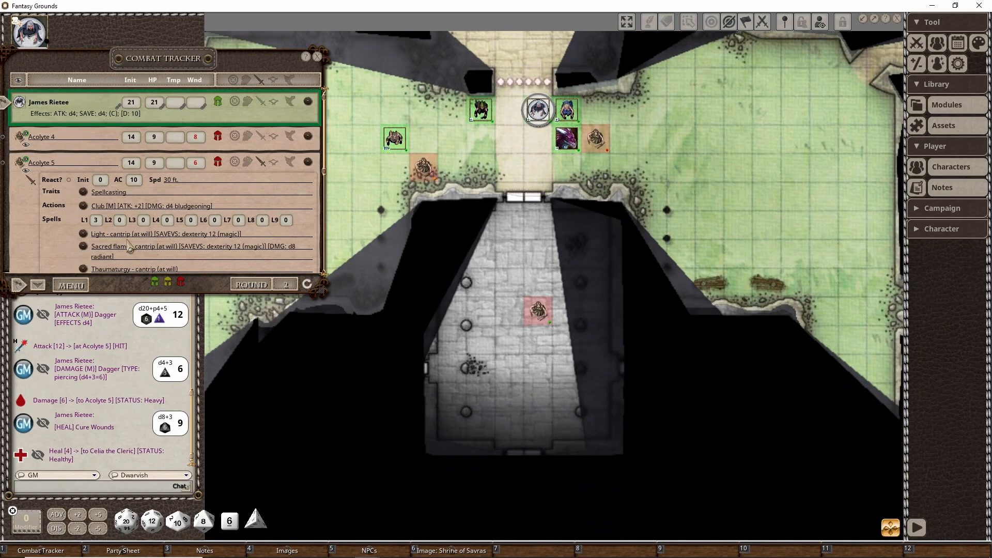
{"action": "right_click", "coordinate": [67, 284]}
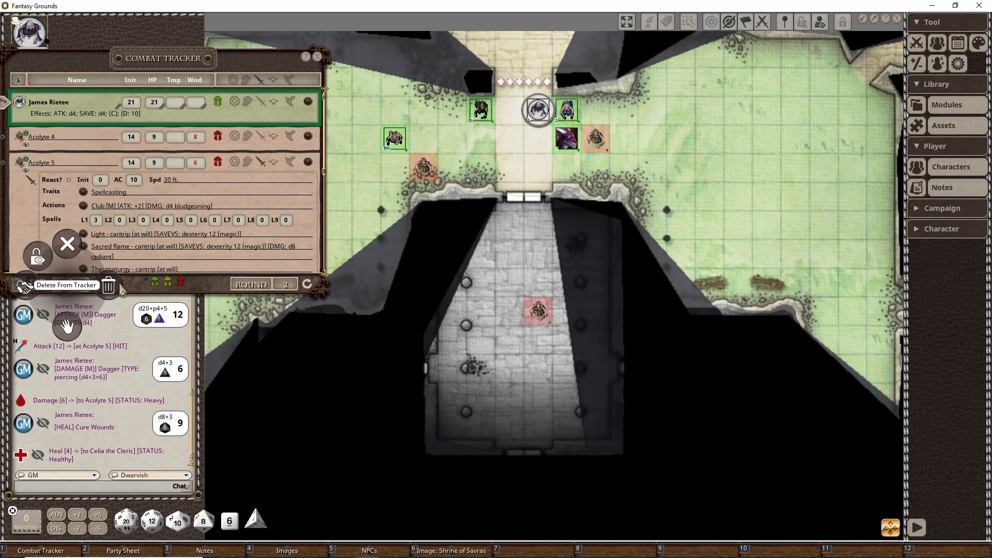
{"action": "left_click", "coordinate": [106, 290]}
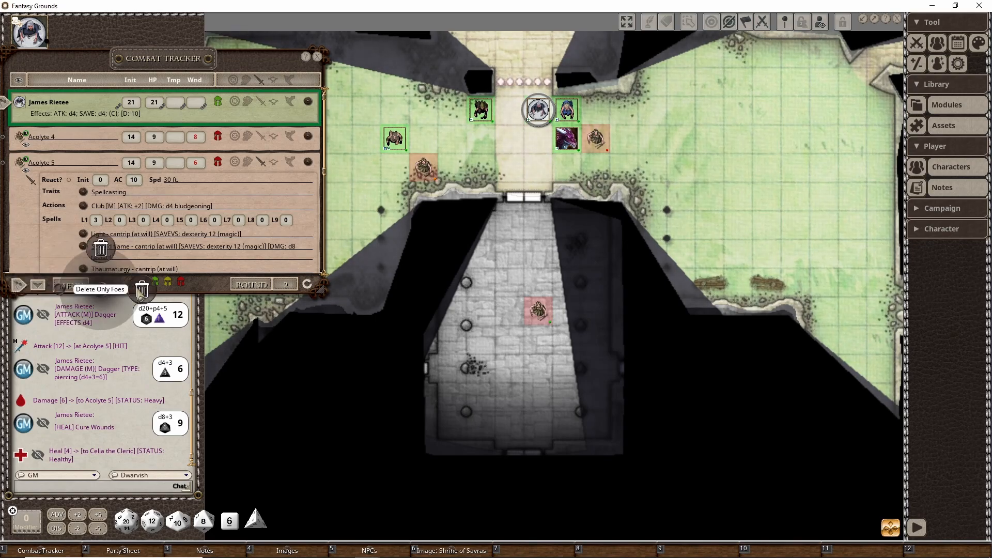
{"action": "left_click", "coordinate": [142, 291]}
Clear all initiative values in the combat tracker
{"action": "right_click", "coordinate": [75, 288]}
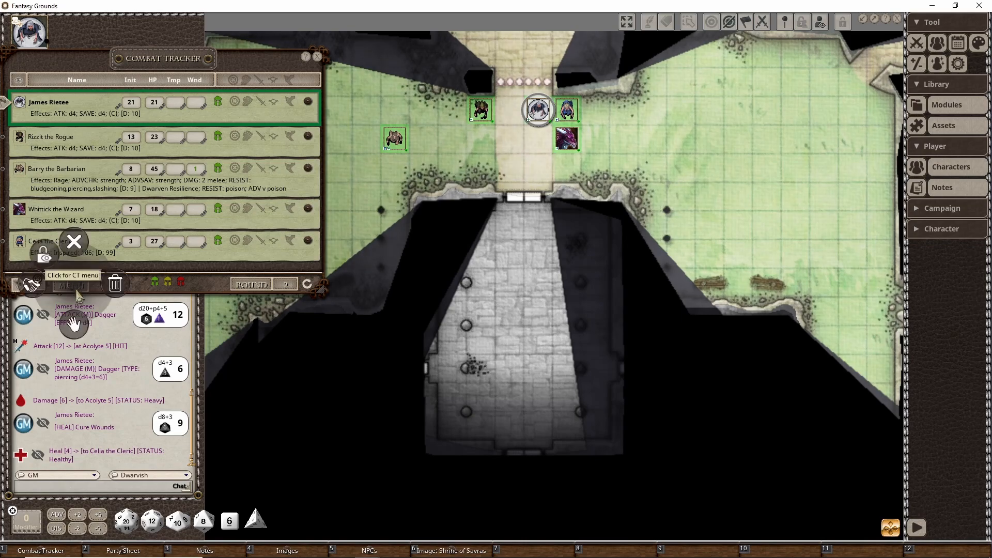
{"action": "left_click", "coordinate": [74, 323]}
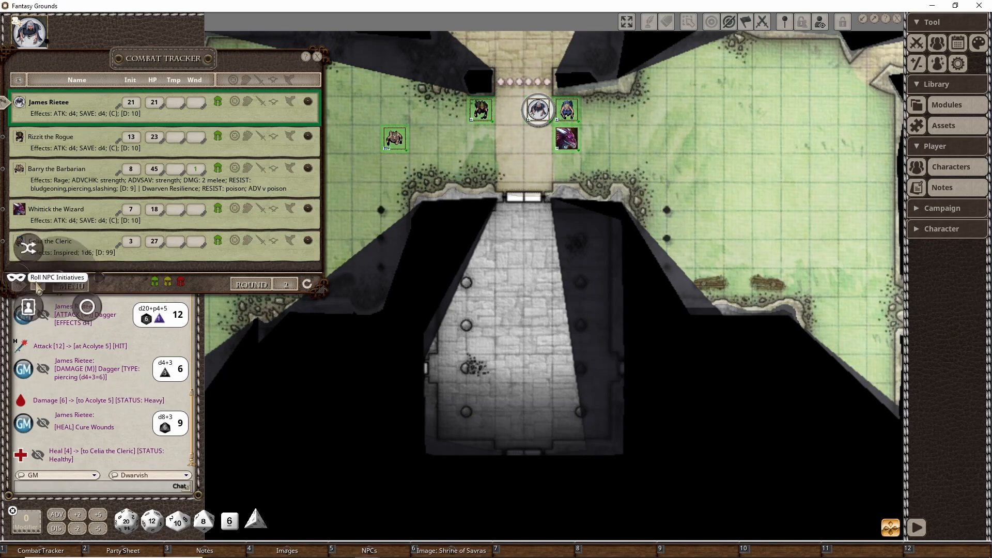
{"action": "left_click", "coordinate": [94, 310]}
Open the bard's sheet to check his spell slots and power uses, give the party a long rest, and close the sheet
{"action": "left_click_drag", "start_coordinate": [676, 123], "coordinate": [681, 223]}
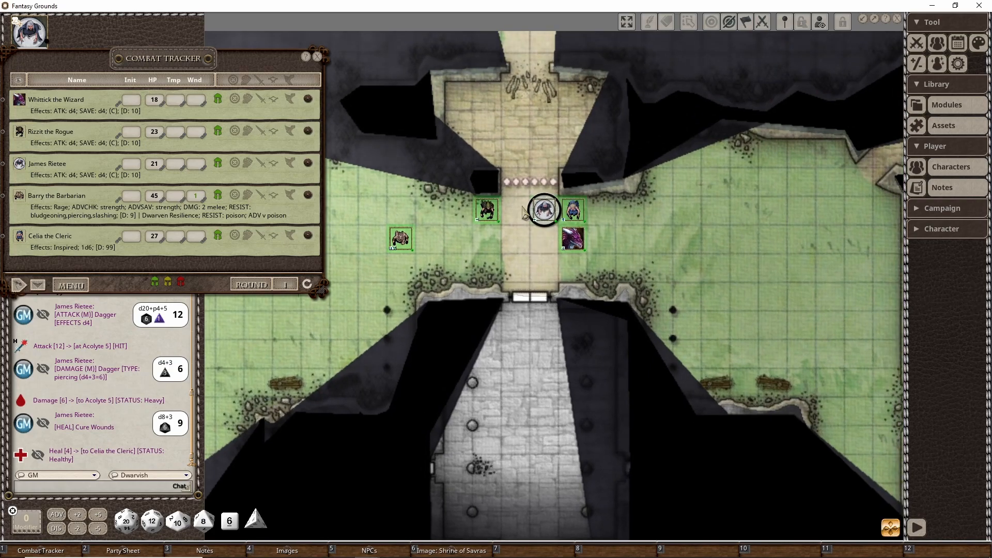
{"action": "double_click", "coordinate": [542, 209]}
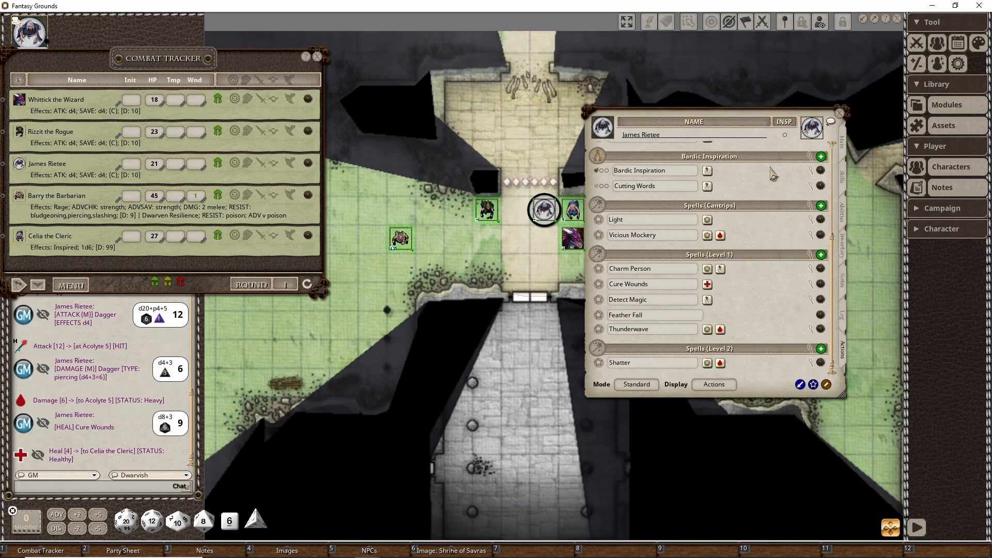
{"action": "scroll", "coordinate": [769, 186], "scroll_direction": "up", "scroll_amount": 3}
{"action": "scroll", "coordinate": [777, 188], "scroll_direction": "down", "scroll_amount": 3}
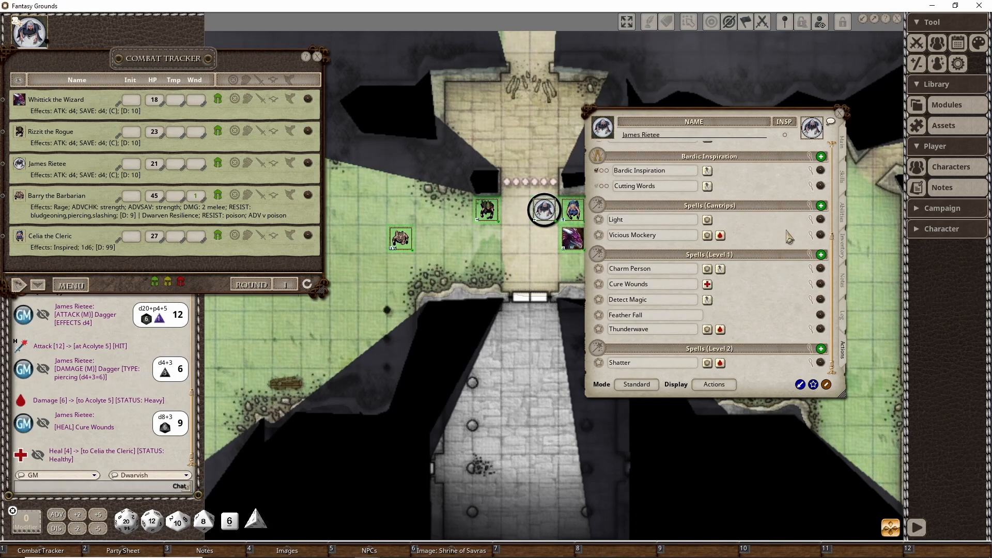
{"action": "scroll", "coordinate": [810, 238], "scroll_direction": "up", "scroll_amount": 3}
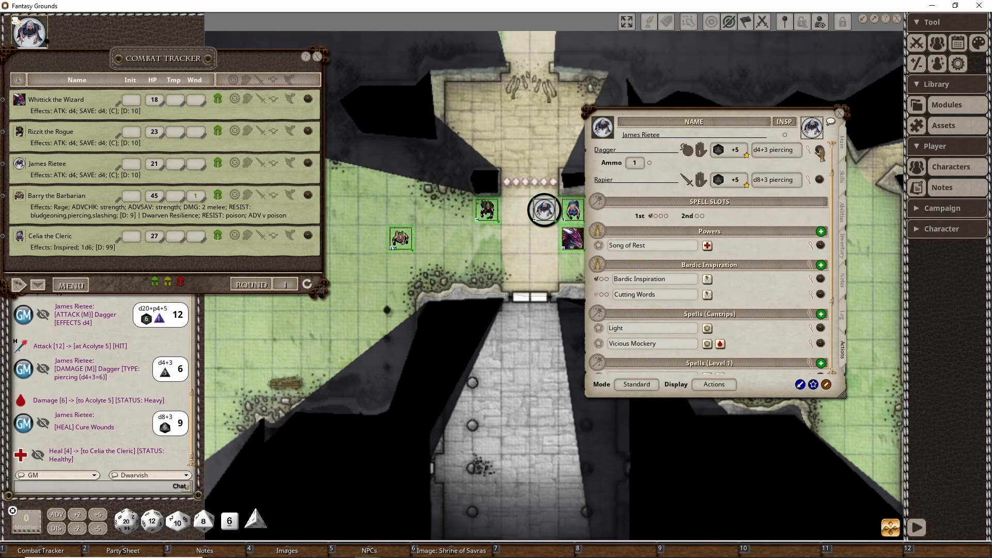
{"action": "left_click", "coordinate": [63, 285]}
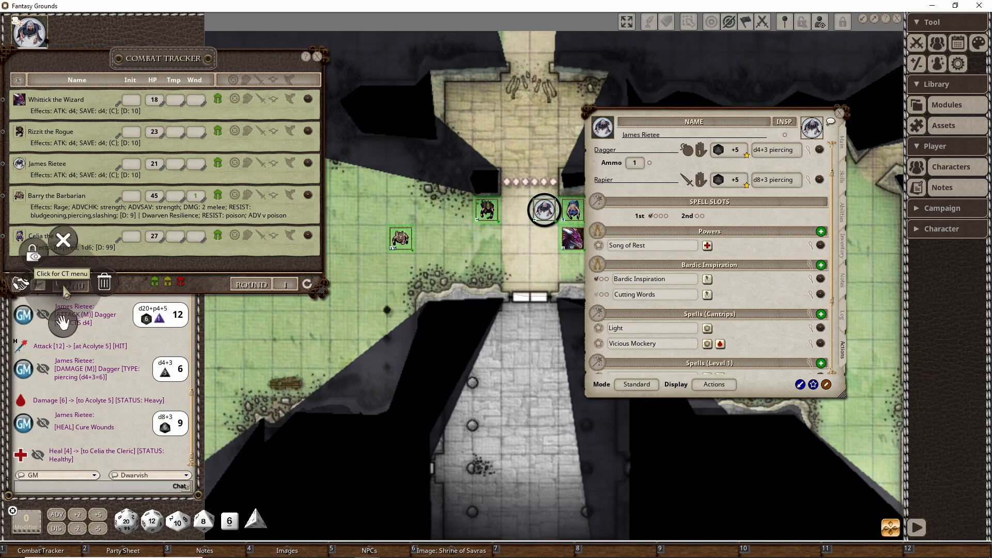
{"action": "left_click", "coordinate": [30, 258]}
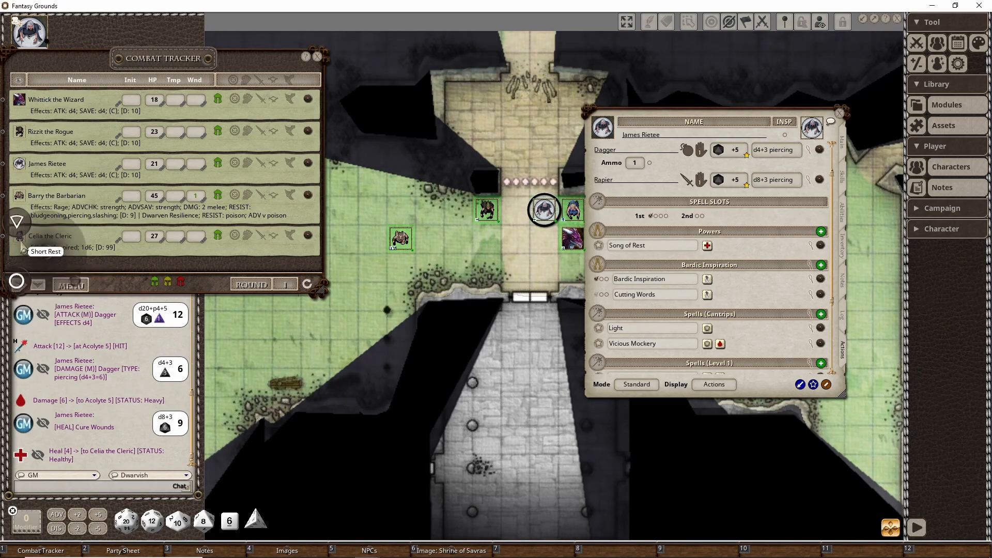
{"action": "left_click", "coordinate": [17, 222]}
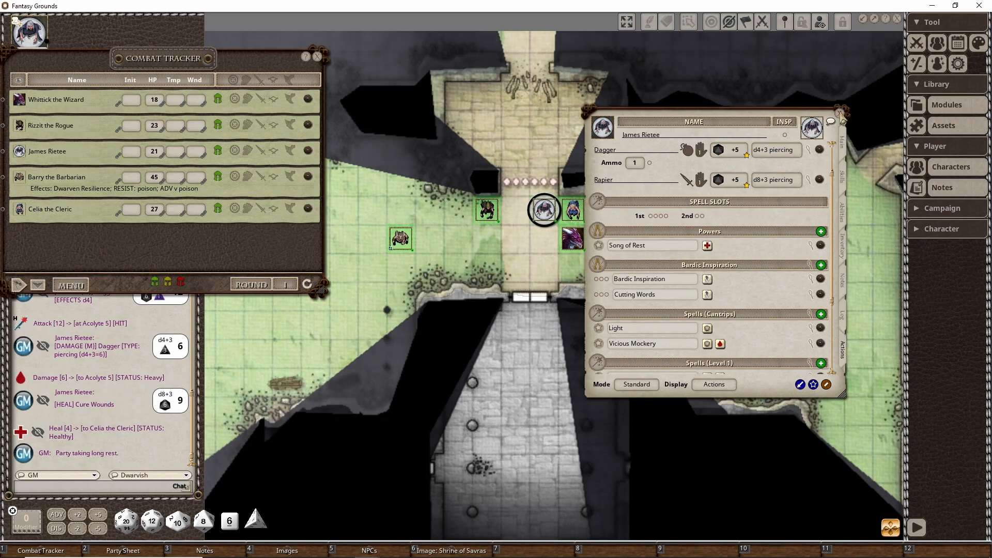
{"action": "left_click", "coordinate": [840, 112]}
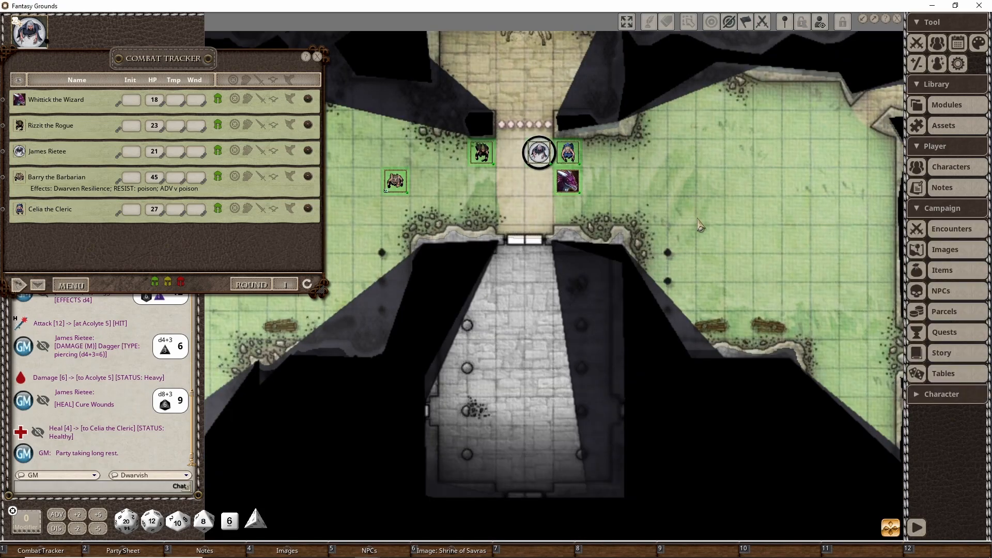
Move the bard and Whittick the Wizard through the double doors into the north end of the pillared shrine room
{"action": "scroll", "coordinate": [700, 226], "scroll_direction": "down", "scroll_amount": 3}
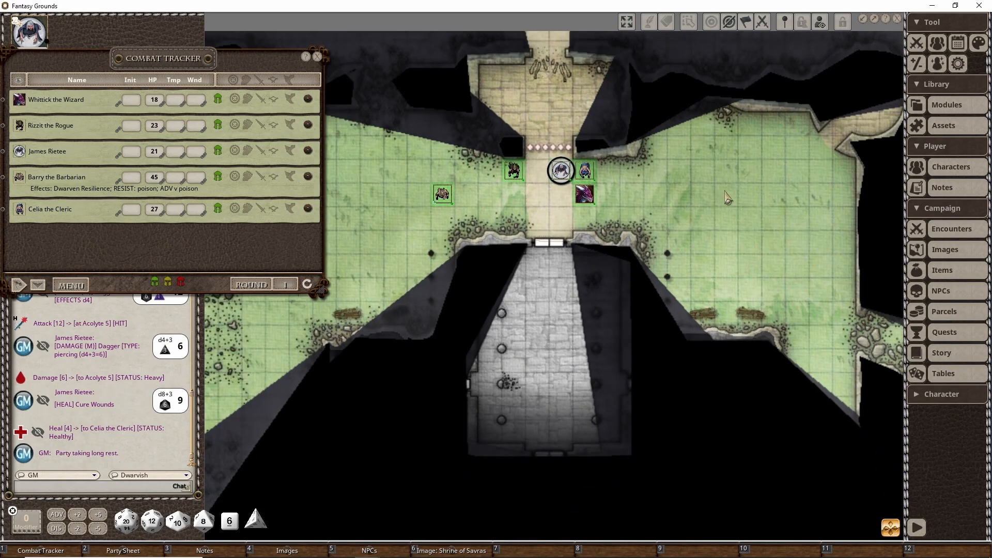
{"action": "scroll", "coordinate": [753, 199], "scroll_direction": "up", "scroll_amount": 2}
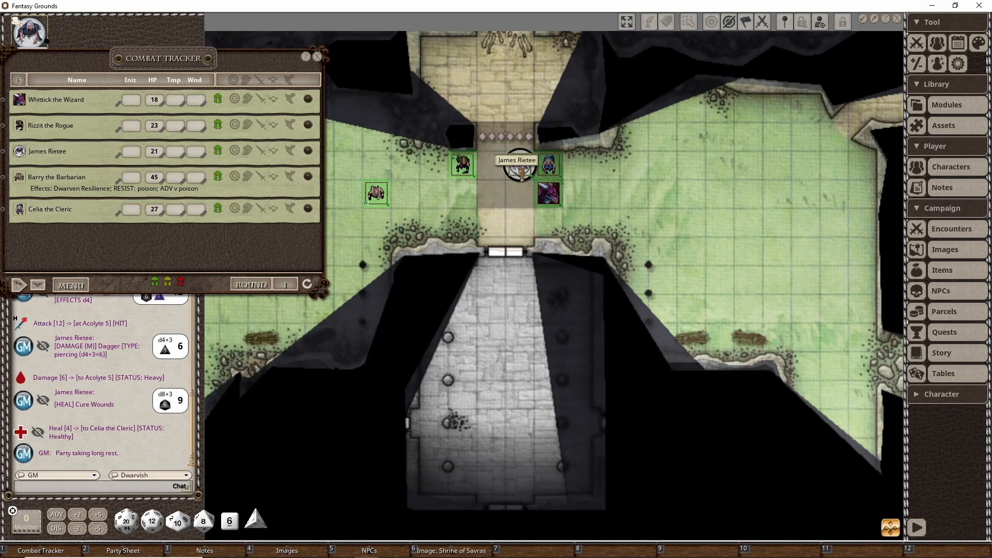
{"action": "left_click_drag", "start_coordinate": [521, 164], "coordinate": [497, 295]}
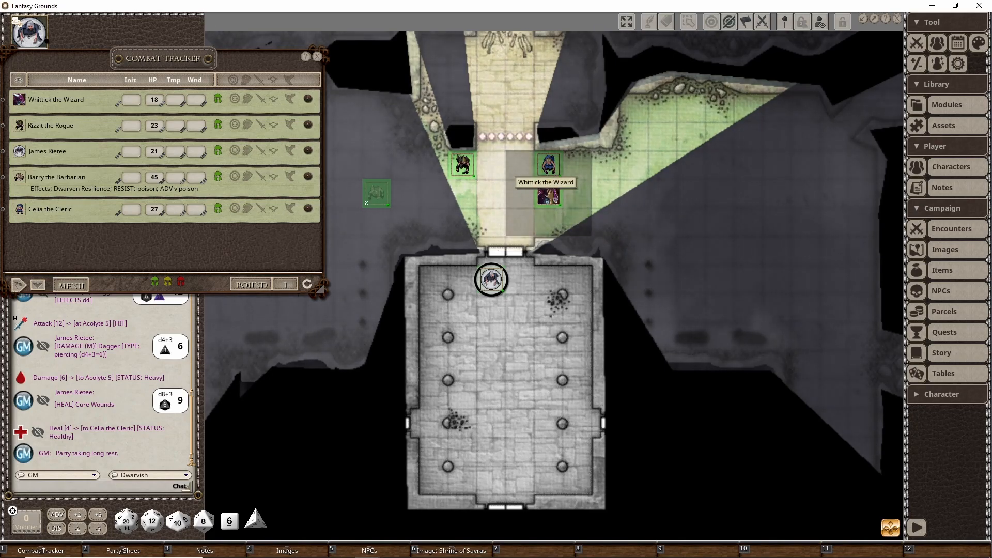
{"action": "left_click", "coordinate": [549, 194]}
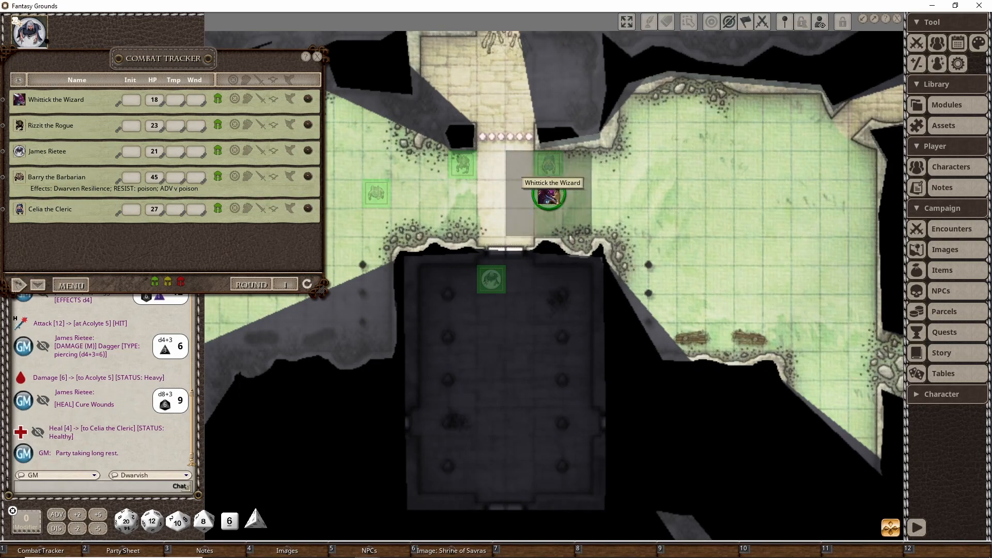
{"action": "left_click_drag", "start_coordinate": [552, 195], "coordinate": [520, 308]}
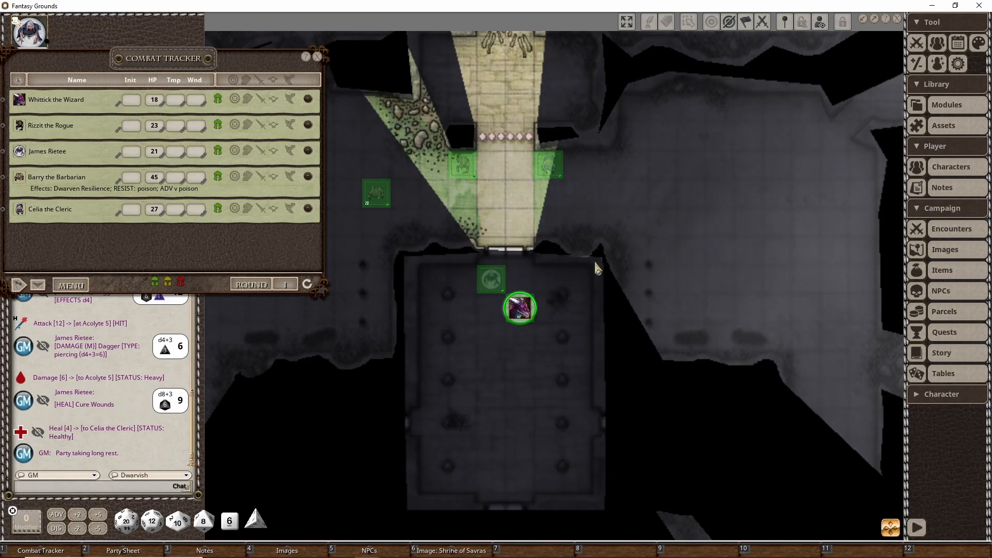
Apply the preset Spell - Light effect to Whittick the Wizard's token and close the effects window
{"action": "left_click", "coordinate": [938, 64]}
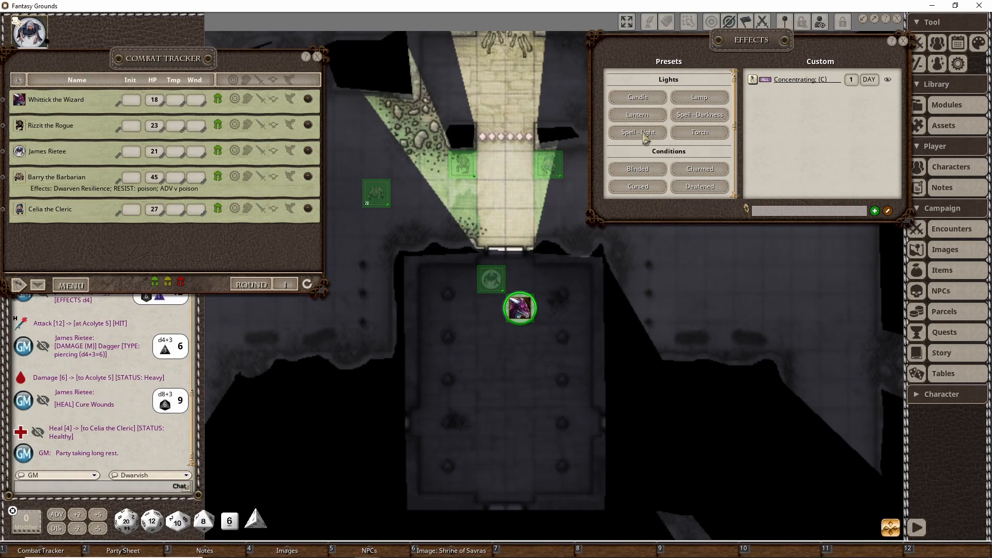
{"action": "left_click_drag", "start_coordinate": [532, 309], "coordinate": [523, 311]}
{"action": "left_click", "coordinate": [903, 41]}
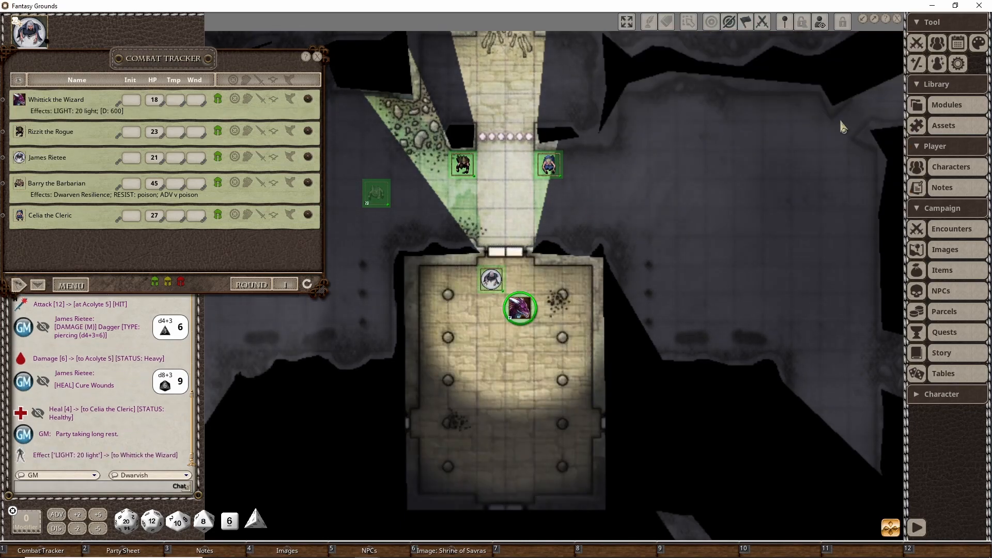
Compare what the bard and Whittick the Wizard can each see in the lit shrine room by alternating between their tokens
{"action": "scroll", "coordinate": [547, 317], "scroll_direction": "up", "scroll_amount": 2}
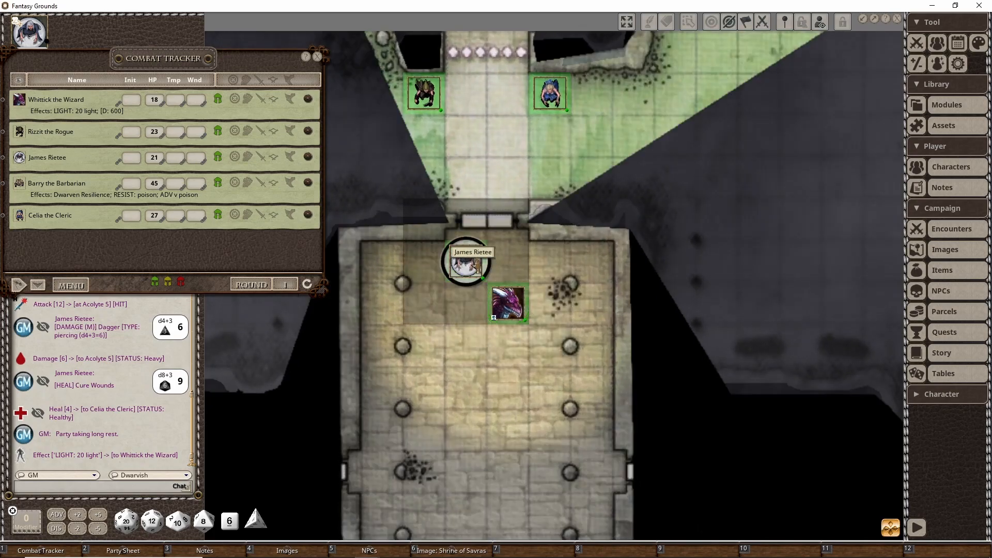
{"action": "left_click_drag", "start_coordinate": [529, 403], "coordinate": [534, 306]}
{"action": "scroll", "coordinate": [535, 306], "scroll_direction": "down", "scroll_amount": 2}
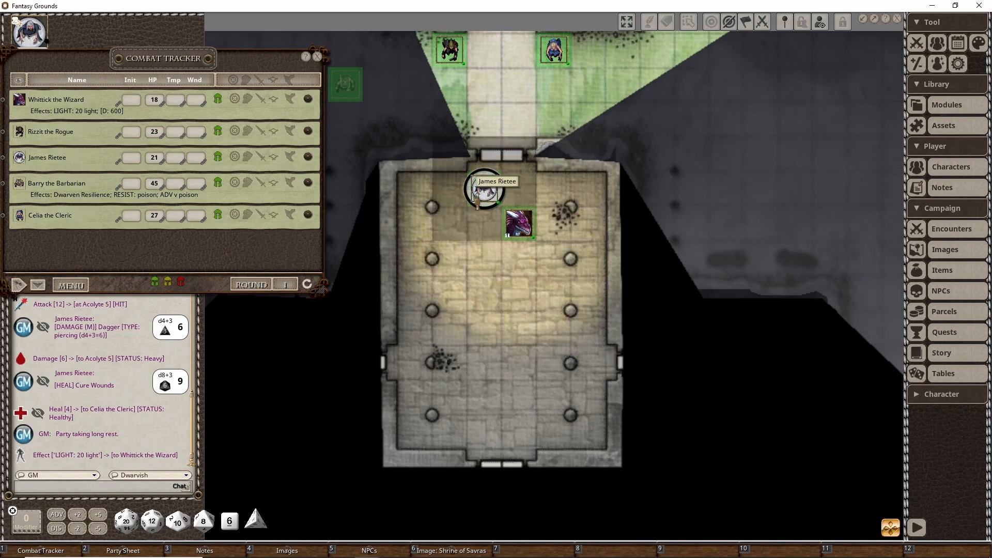
{"action": "left_click", "coordinate": [519, 222]}
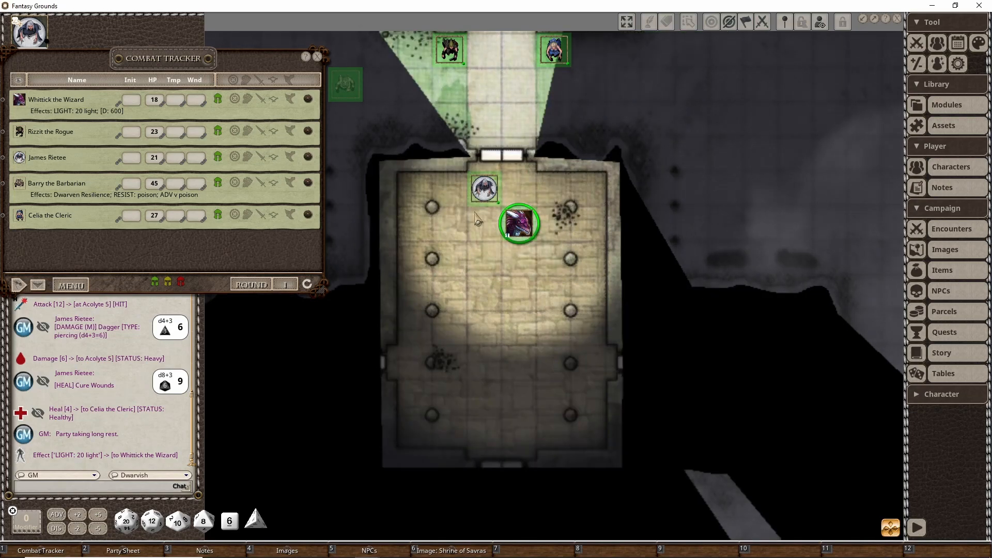
{"action": "left_click", "coordinate": [484, 189]}
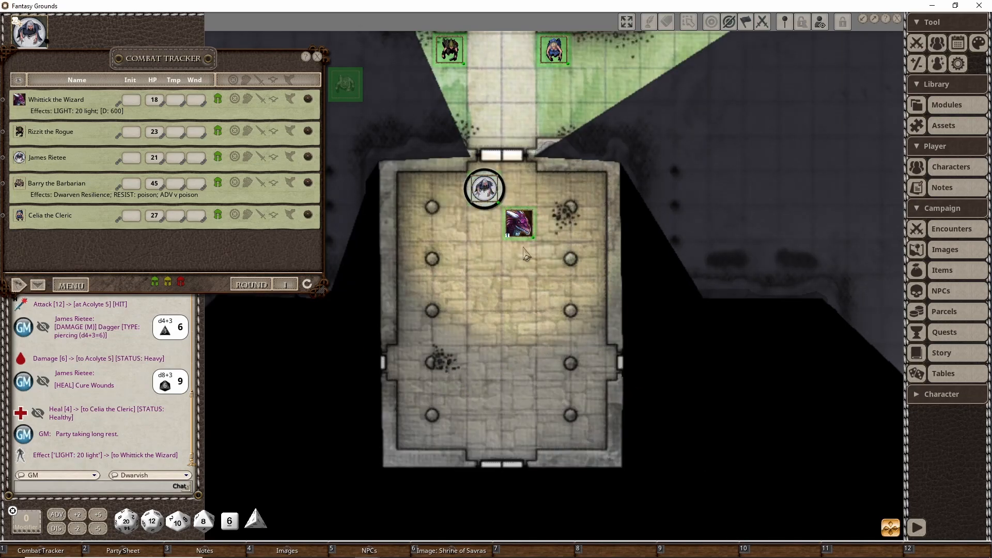
{"action": "left_click", "coordinate": [525, 230]}
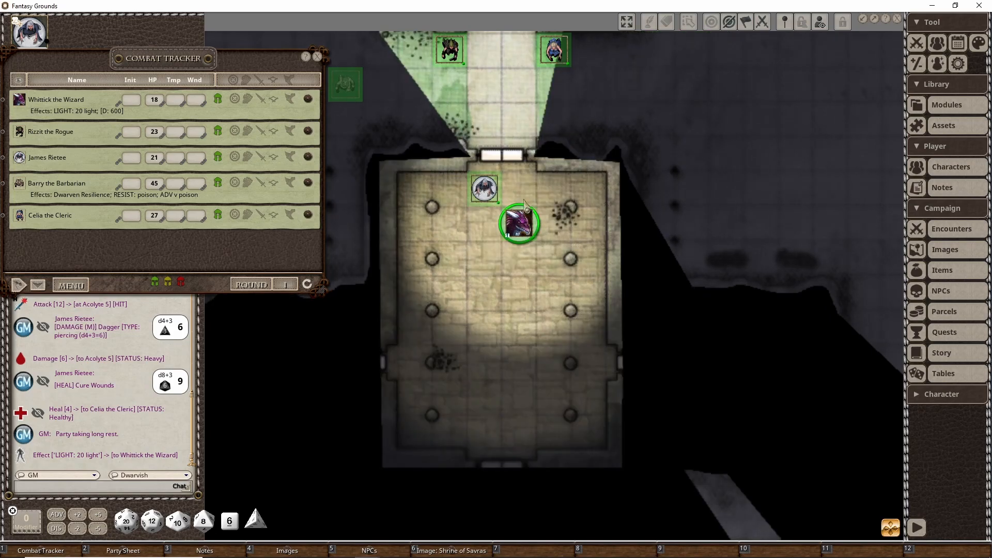
{"action": "left_click_drag", "start_coordinate": [516, 131], "coordinate": [512, 160]}
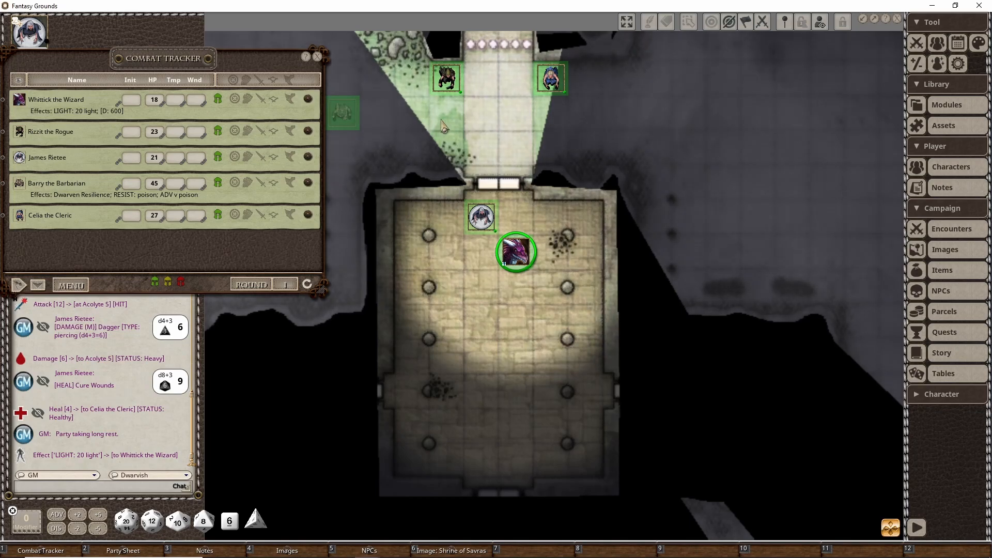
Move the bard to the far side of the shrine room's west door and open that door
{"action": "scroll", "coordinate": [529, 213], "scroll_direction": "down", "scroll_amount": 2}
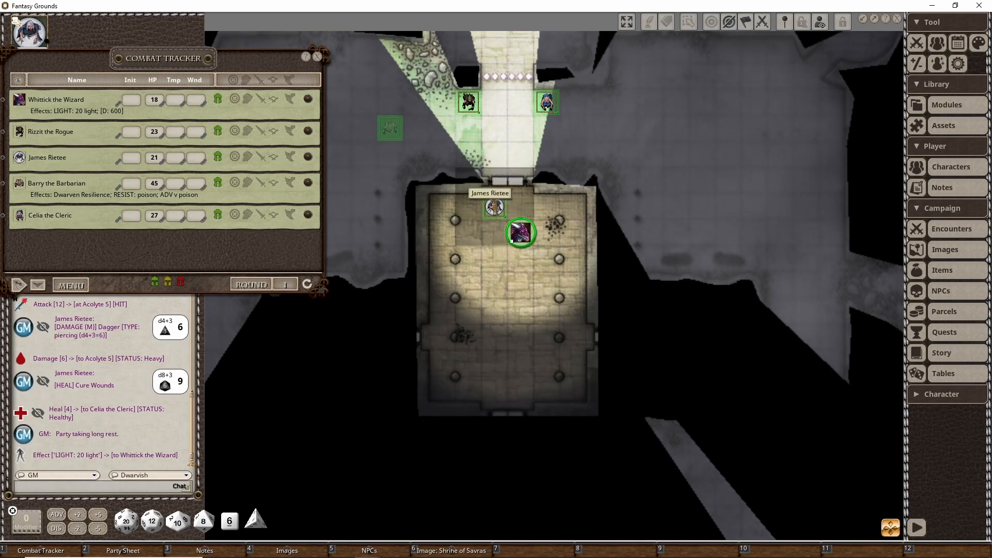
{"action": "left_click", "coordinate": [494, 207]}
{"action": "left_click_drag", "start_coordinate": [494, 206], "coordinate": [390, 337]}
{"action": "double_click", "coordinate": [417, 340]}
Move Whittick the Wizard near the east door, open that door, and return him to the middle of the room
{"action": "left_click_drag", "start_coordinate": [520, 232], "coordinate": [547, 336]}
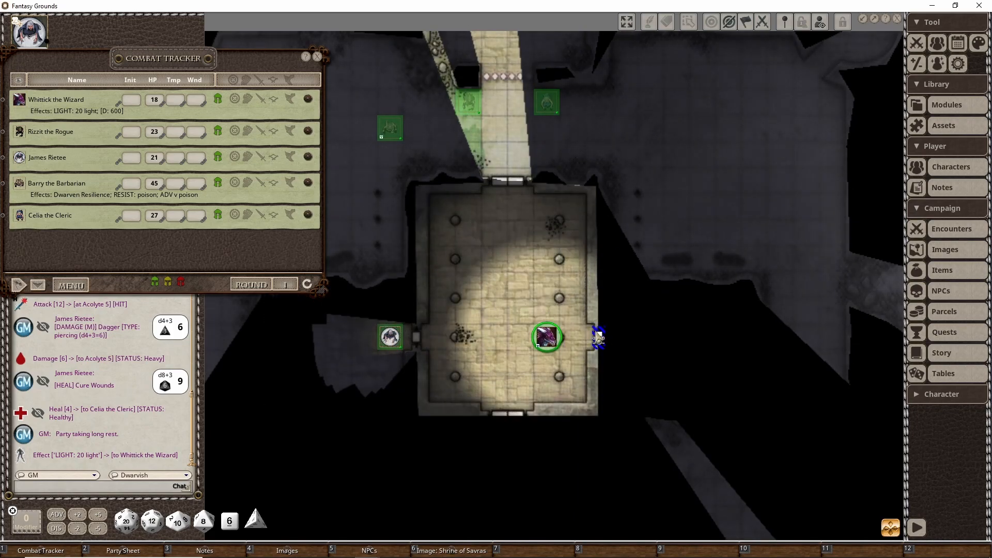
{"action": "double_click", "coordinate": [599, 338]}
{"action": "left_click_drag", "start_coordinate": [547, 337], "coordinate": [522, 339]}
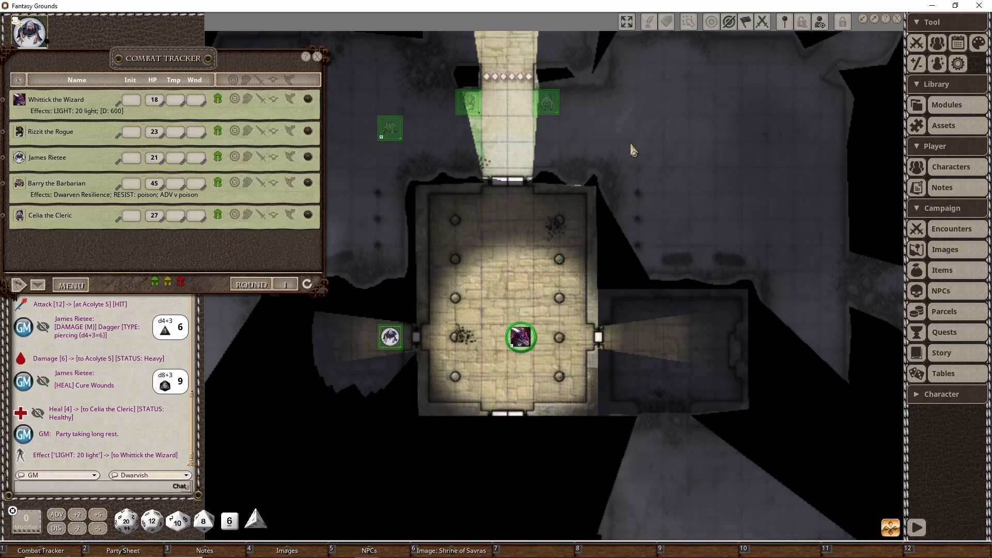
Open the Shrine Rewards parcel to examine its coins and items, and close it again
{"action": "mouse_move", "coordinate": [663, 146]}
{"action": "left_mouse_down"}
{"action": "mouse_move", "coordinate": [678, 163]}
{"action": "mouse_move", "coordinate": [664, 153]}
{"action": "left_mouse_up"}
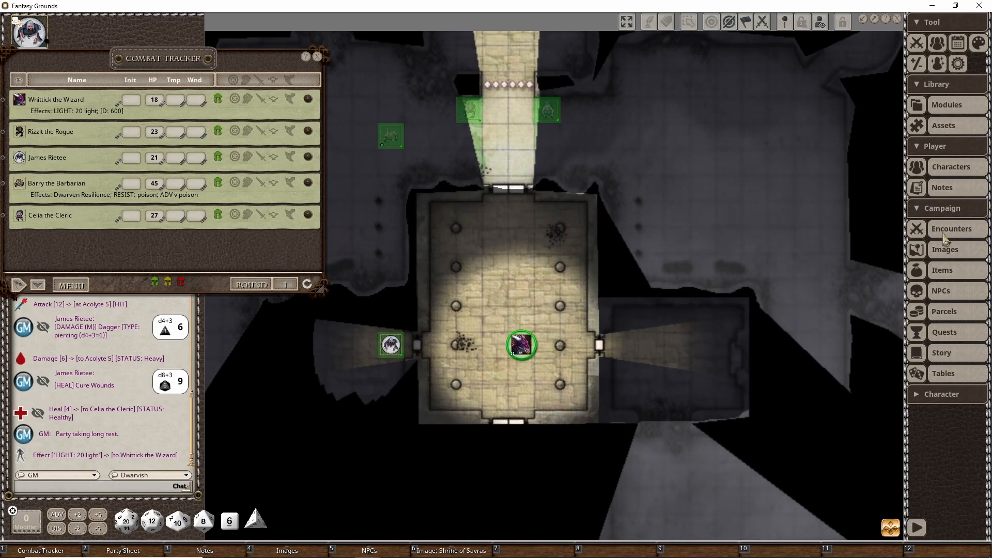
{"action": "left_click", "coordinate": [950, 312]}
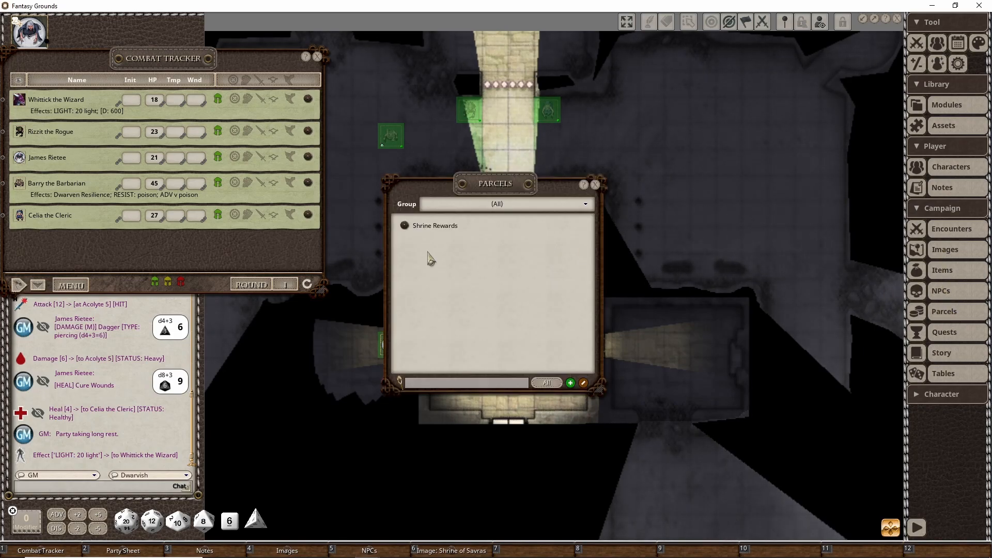
{"action": "left_click", "coordinate": [404, 229]}
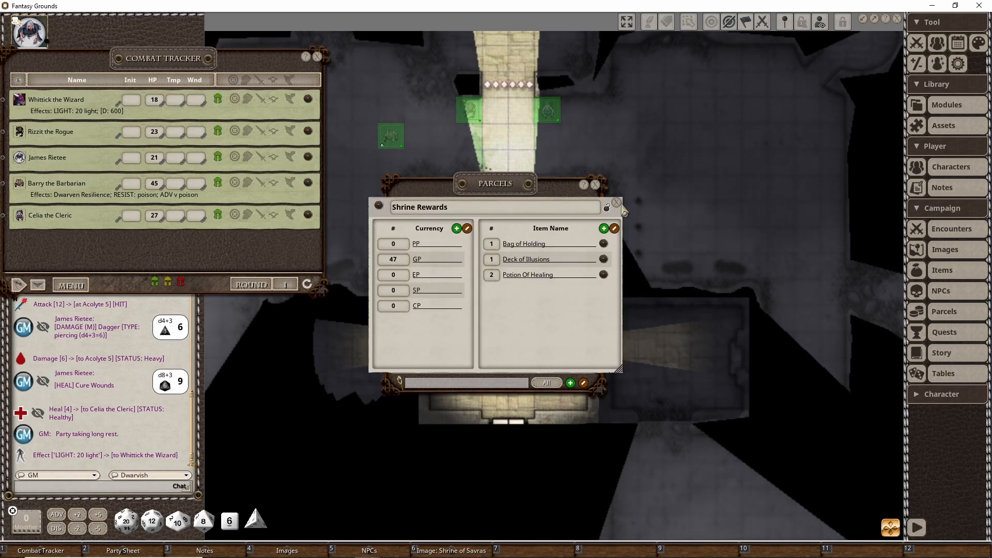
{"action": "left_click", "coordinate": [616, 203]}
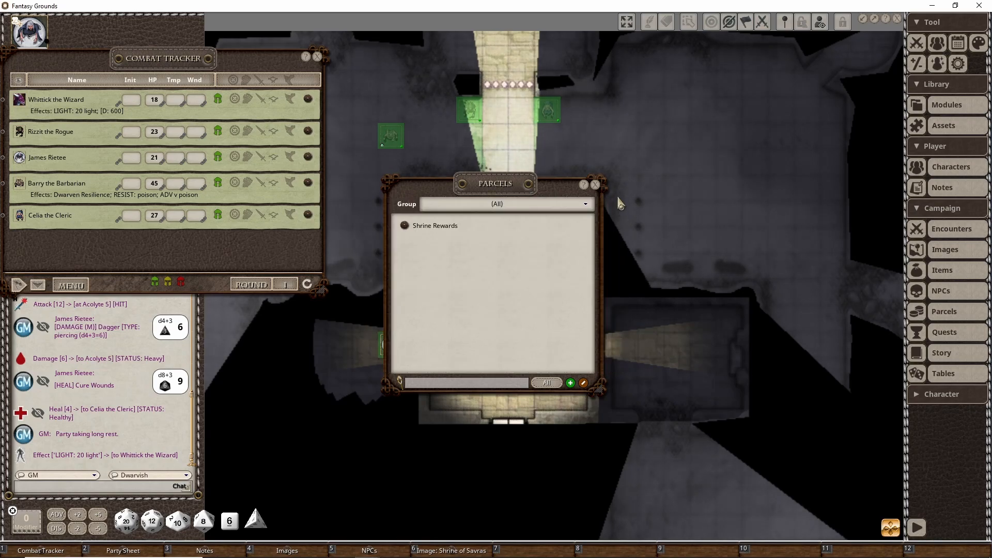
Open the party sheet's inventory and add the Shrine Rewards parcel to its parcel items
{"action": "left_click", "coordinate": [940, 49]}
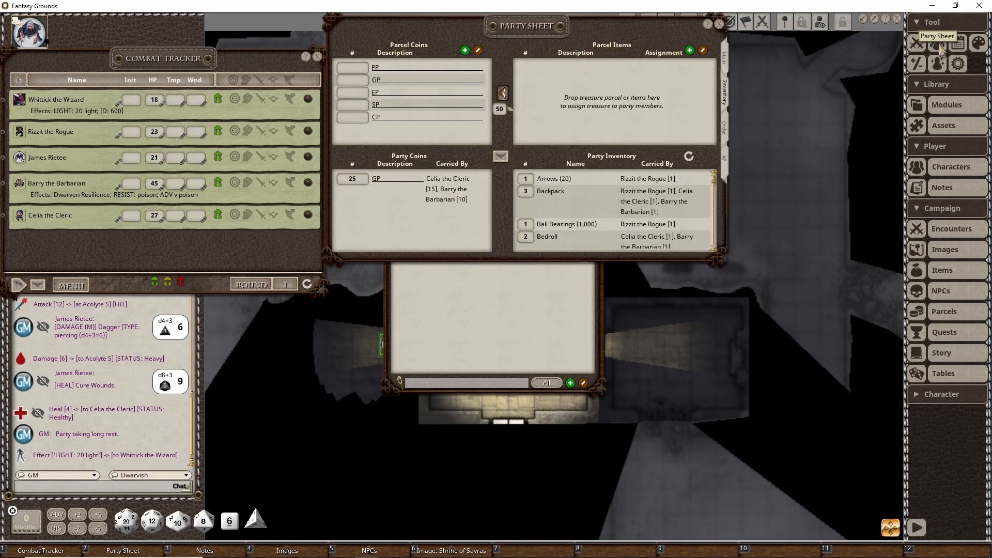
{"action": "left_click", "coordinate": [499, 327]}
{"action": "left_click_drag", "start_coordinate": [412, 226], "coordinate": [599, 88]}
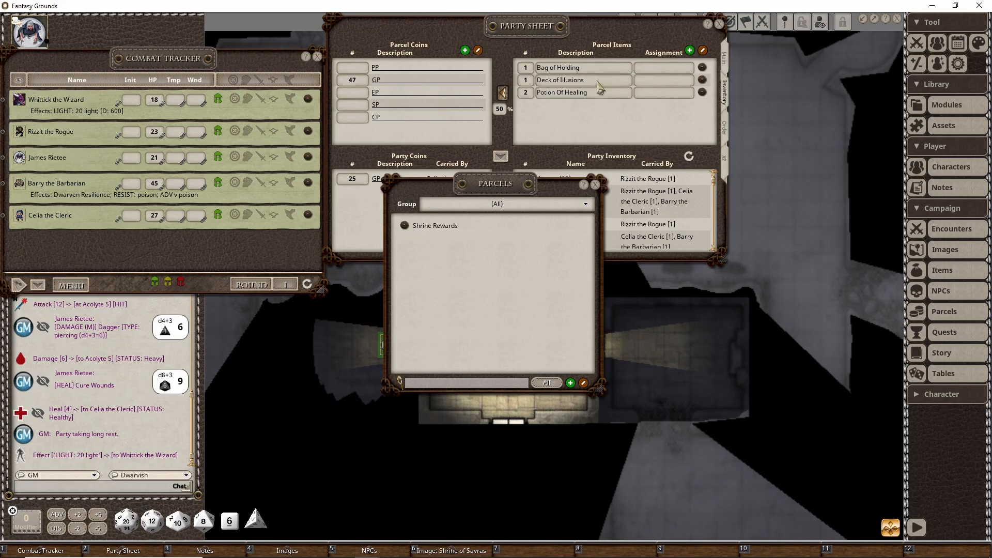
Close the parcels list and assign the Bag of Holding to Whittick the Wizard in the party sheet's parcel items
{"action": "left_click", "coordinate": [597, 186]}
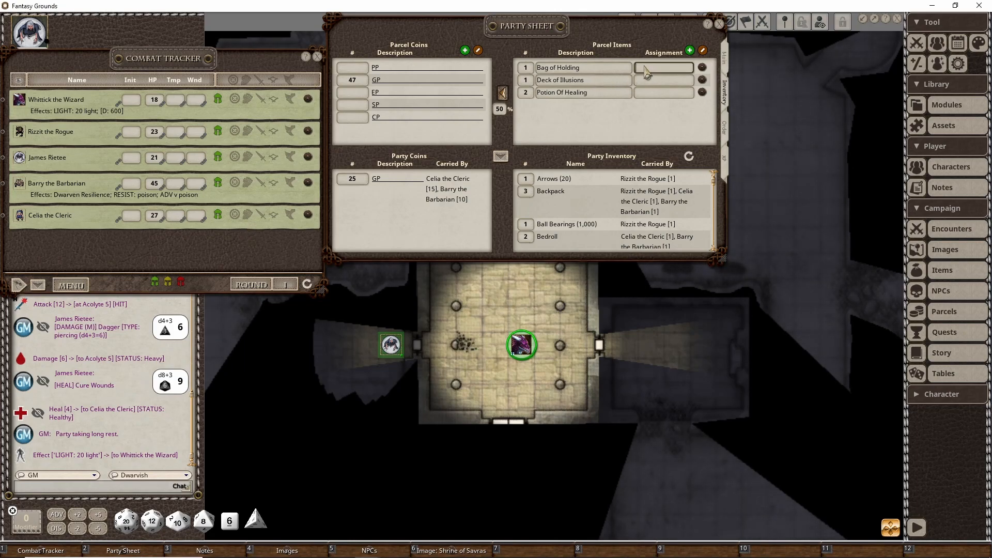
{"action": "type", "text": "W"}
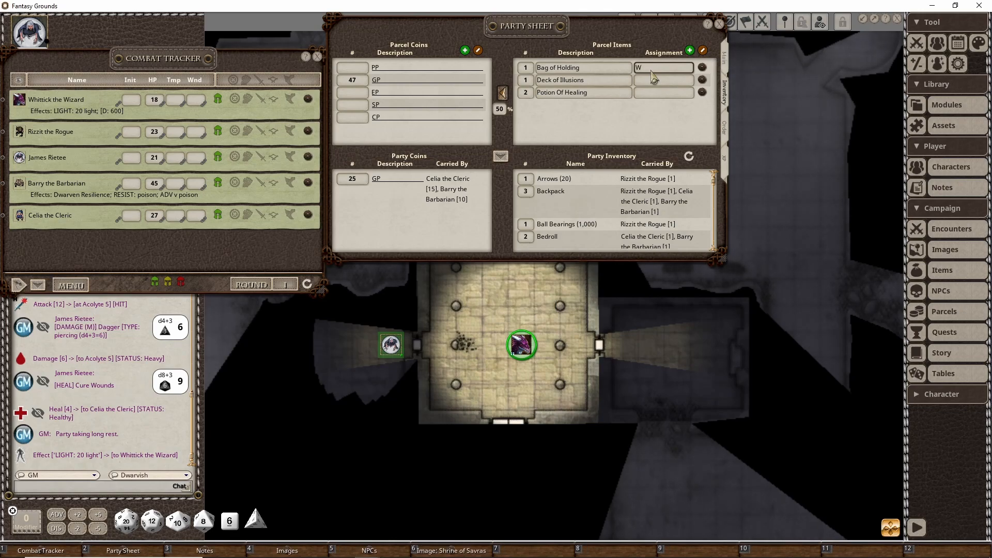
{"action": "type", "text": "hittick the Wu"}
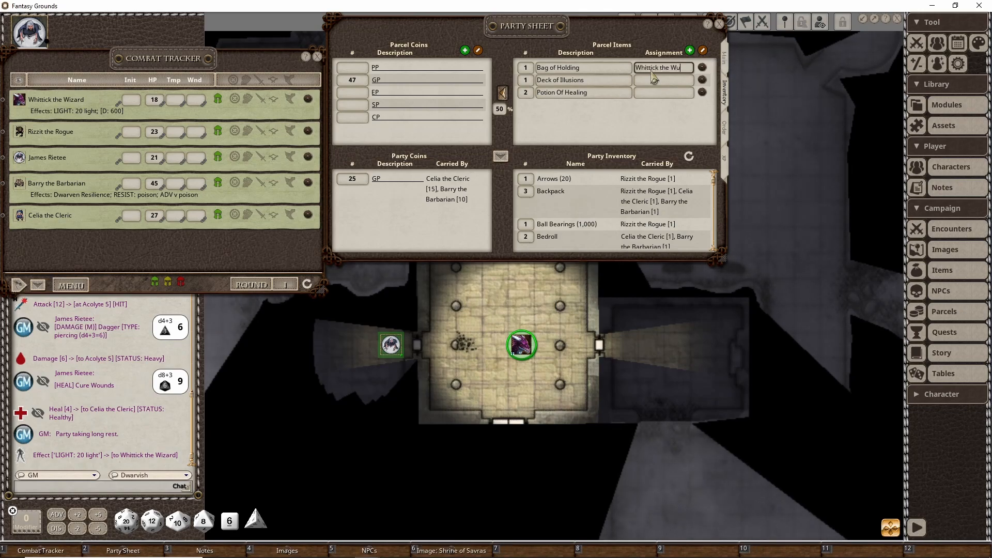
{"action": "key", "text": "BackSpace"}
{"action": "type", "text": "izard"}
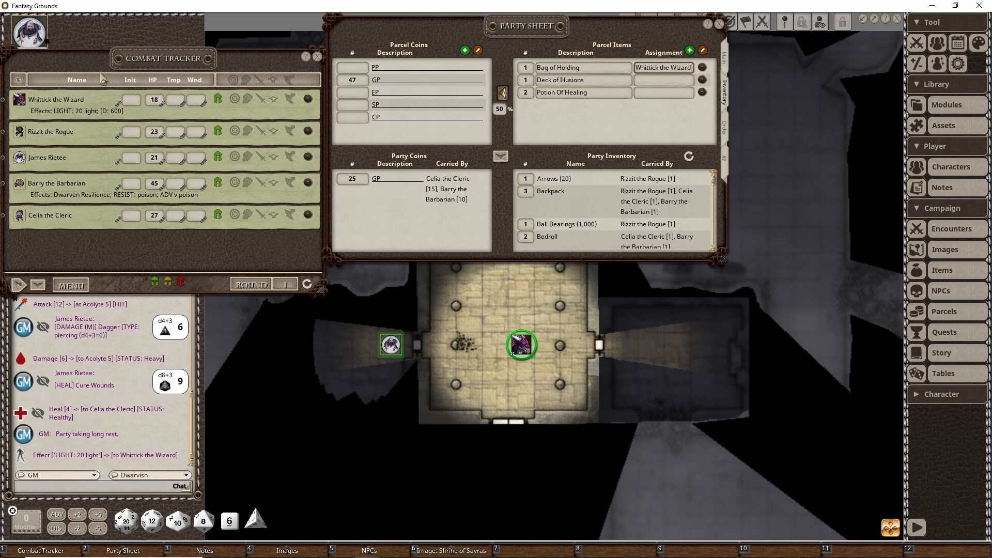
Assign the Deck of Illusions to Rizzit the Rogue and the Potions of Healing to Celia the Cleric, and distribute the assignments and coins
{"action": "left_click_drag", "start_coordinate": [50, 131], "coordinate": [666, 88]}
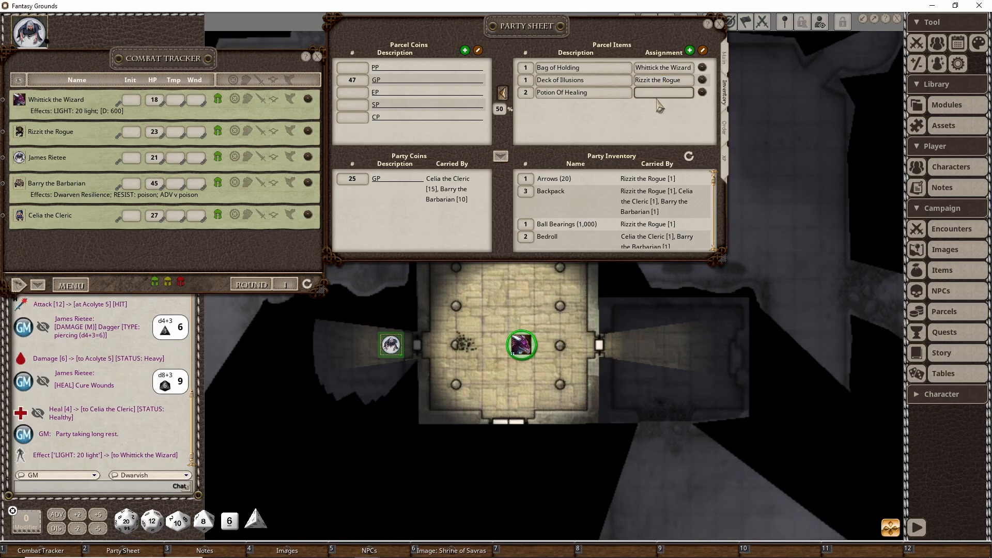
{"action": "type", "text": "Celia the Cleric"}
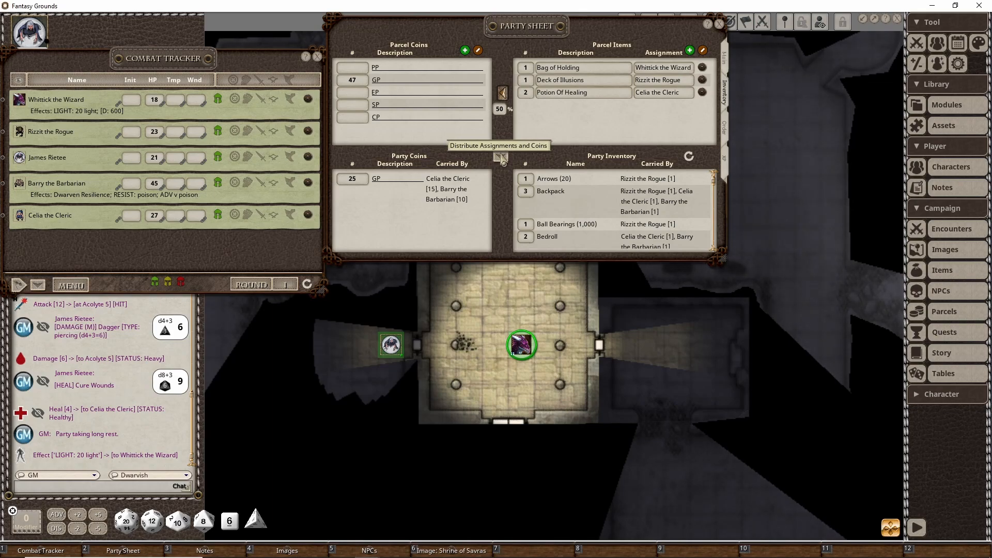
{"action": "left_click", "coordinate": [501, 159]}
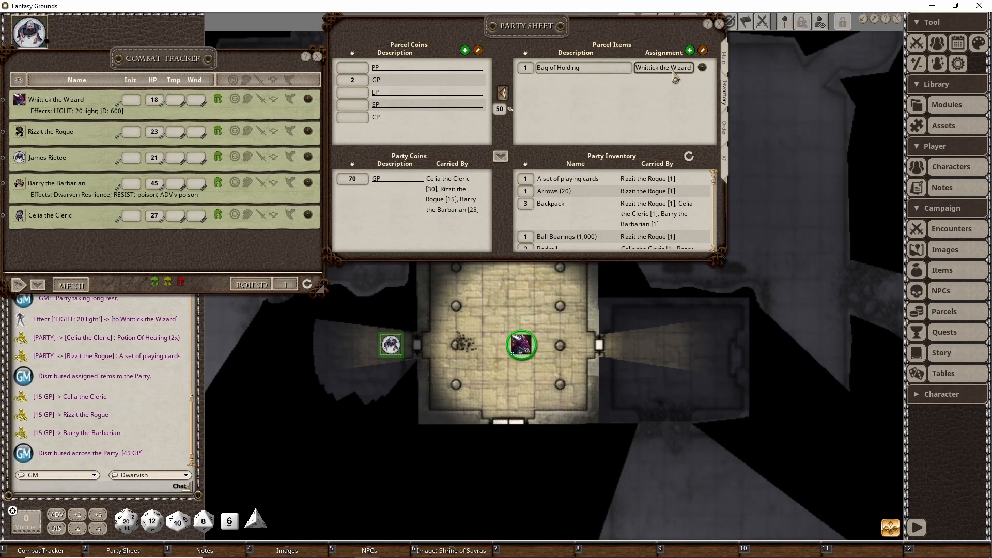
Reassign the Bag of Holding to Barry the Barbarian and distribute the assignments and coins again
{"action": "key", "text": "BackSpace"}
{"action": "key", "text": "BackSpace"}
{"action": "key", "text": "BackSpace"}
{"action": "key", "text": "BackSpace"}
{"action": "key", "text": "BackSpace"}
{"action": "key", "text": "BackSpace"}
{"action": "key", "text": "BackSpace"}
{"action": "key", "text": "BackSpace"}
{"action": "key", "text": "BackSpace"}
{"action": "key", "text": "BackSpace"}
{"action": "key", "text": "BackSpace"}
{"action": "key", "text": "BackSpace"}
{"action": "key", "text": "BackSpace"}
{"action": "key", "text": "BackSpace"}
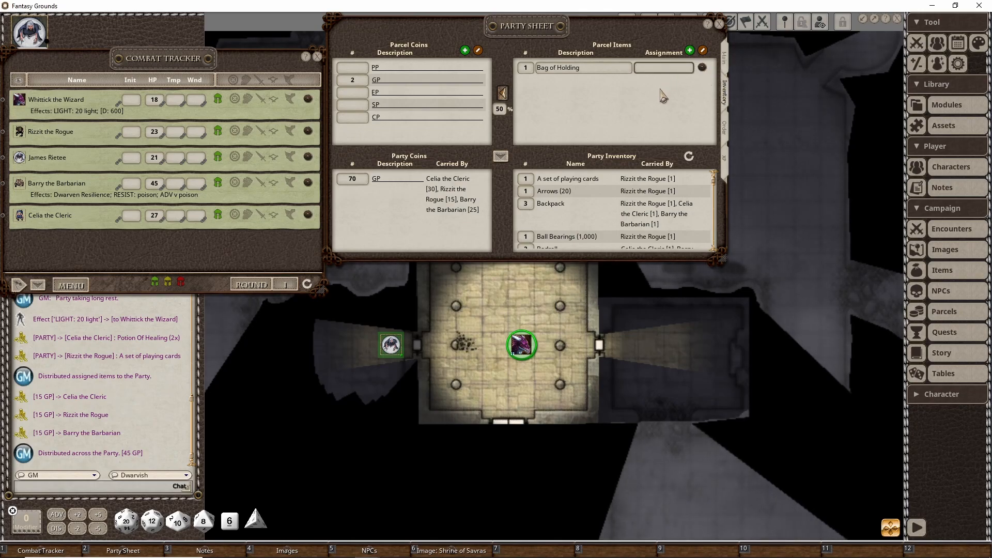
{"action": "type", "text": "Barry the Barbarian"}
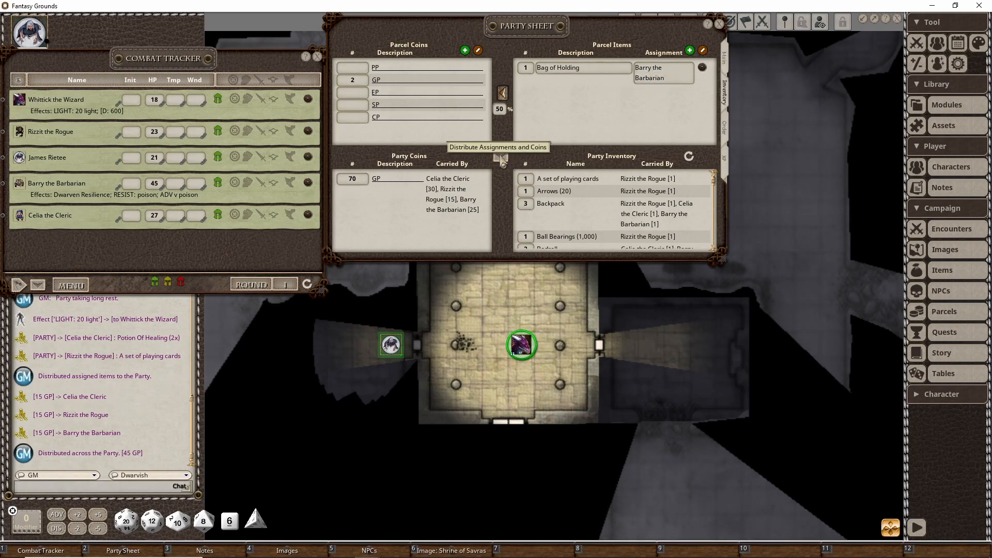
{"action": "left_click", "coordinate": [501, 158]}
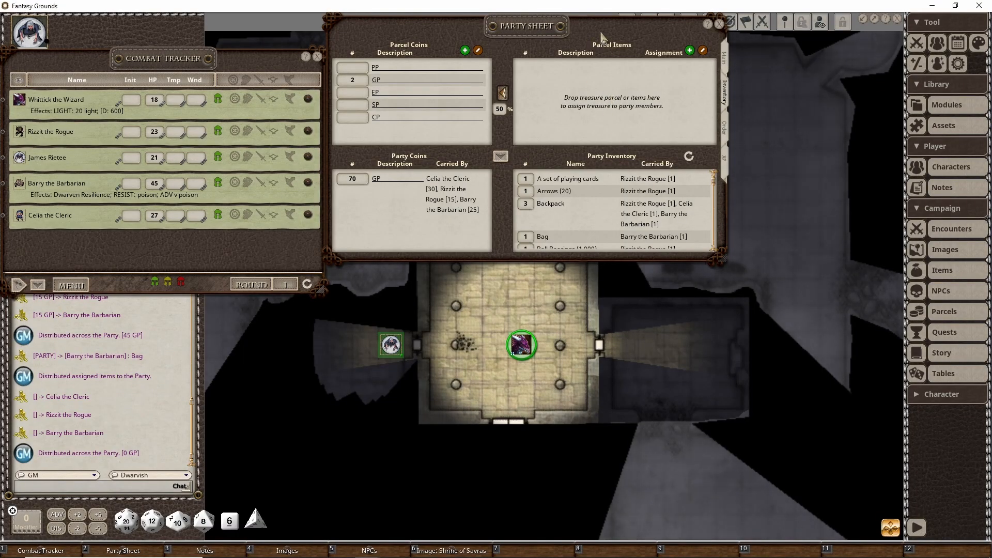
Examine the party inventory and the watch and marching order, and close the party sheet
{"action": "scroll", "coordinate": [661, 195], "scroll_direction": "down", "scroll_amount": 3}
{"action": "scroll", "coordinate": [662, 195], "scroll_direction": "down", "scroll_amount": 5}
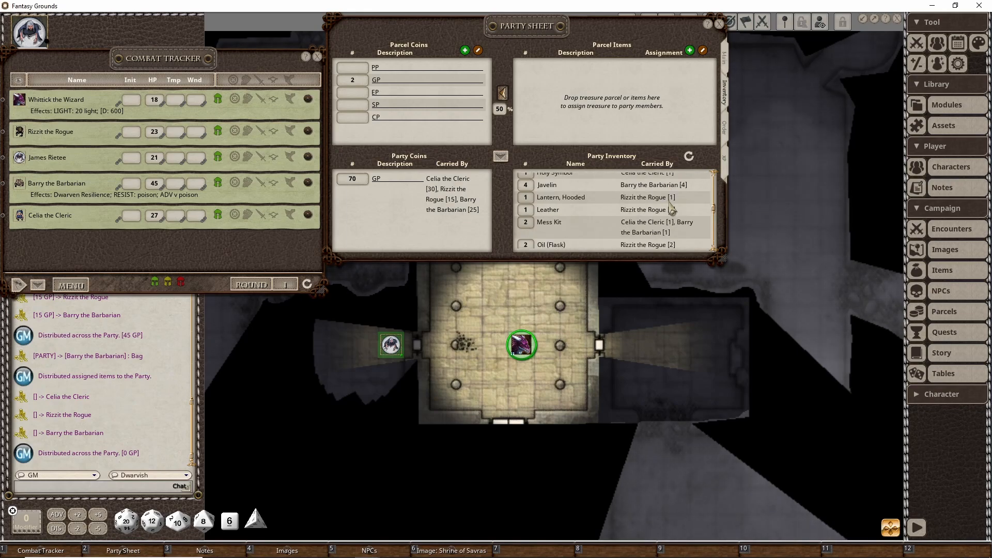
{"action": "scroll", "coordinate": [672, 209], "scroll_direction": "up", "scroll_amount": 2}
{"action": "scroll", "coordinate": [674, 206], "scroll_direction": "up", "scroll_amount": 5}
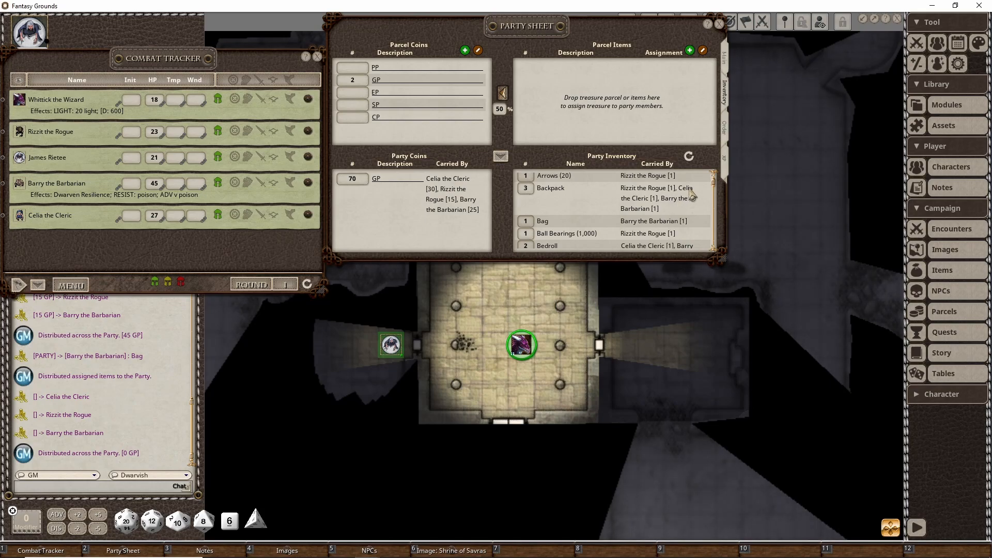
{"action": "left_click", "coordinate": [729, 136]}
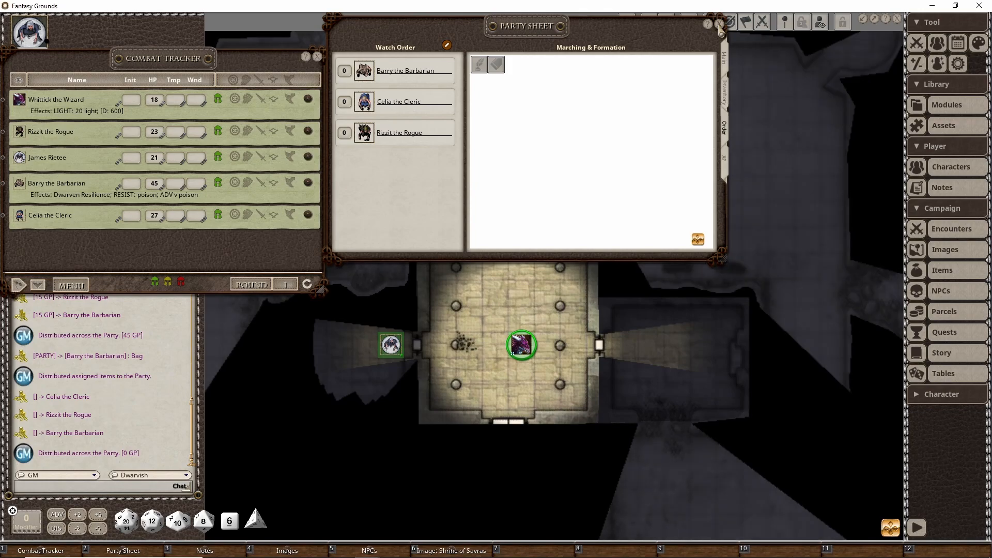
{"action": "left_click", "coordinate": [719, 24]}
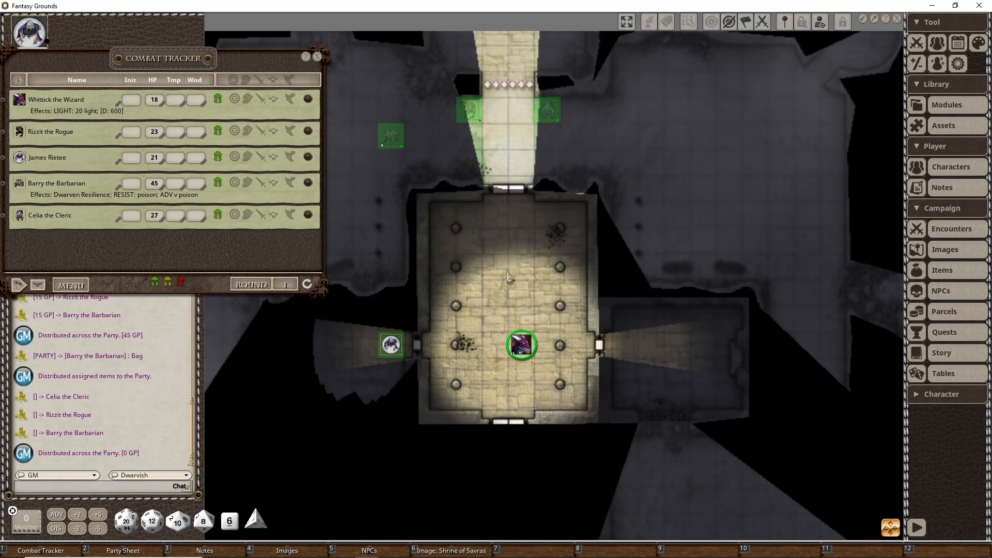